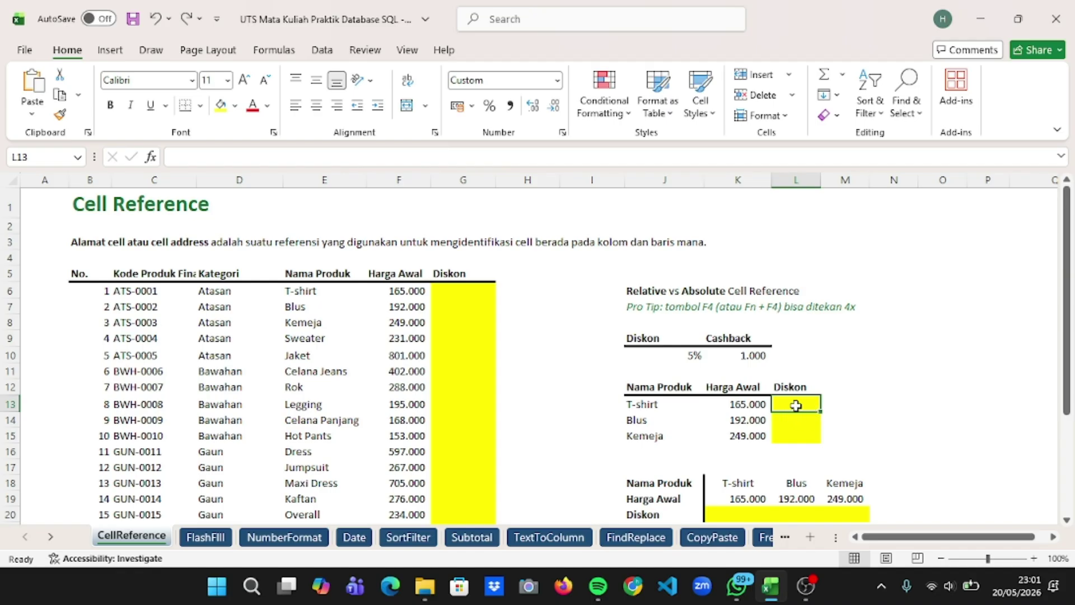
Calculate the T-shirt discount in L13 with the formula =K13*$J$10, keeping the discount rate as an absolute reference.
type("=")
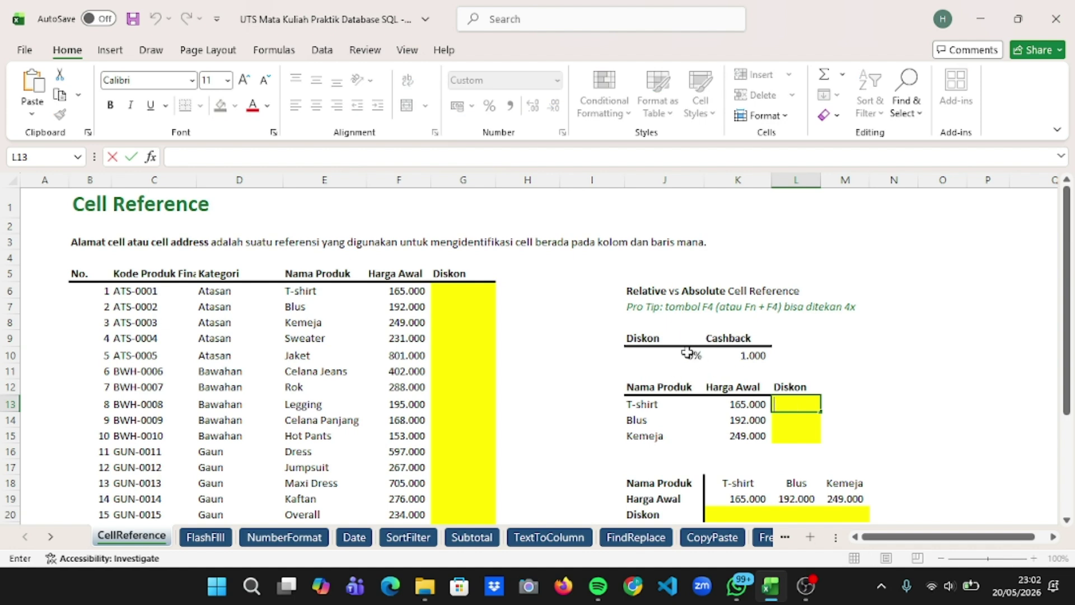
type("=")
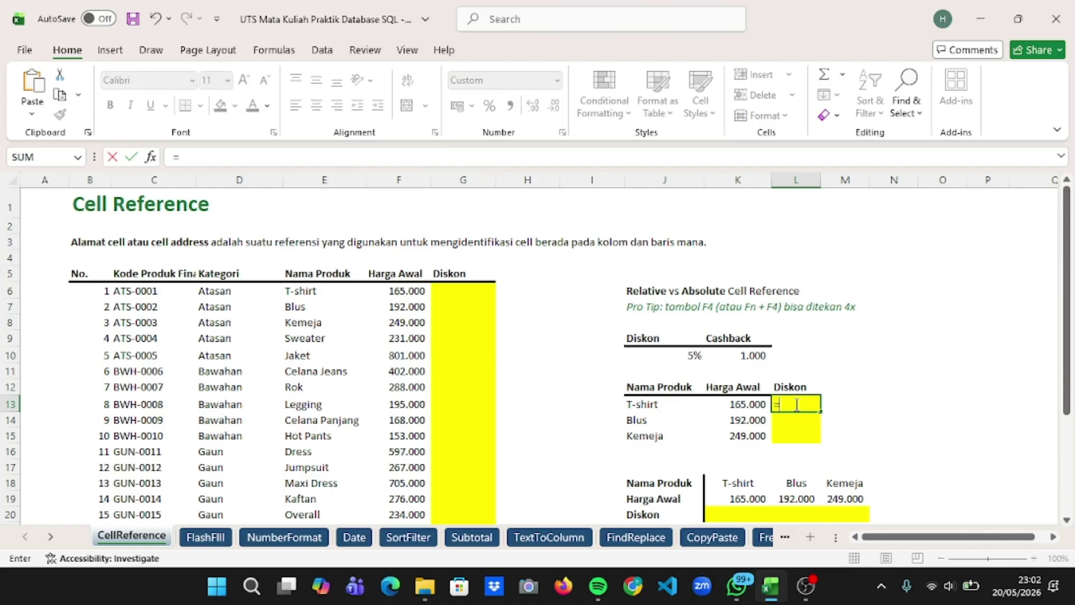
left_click(740, 405)
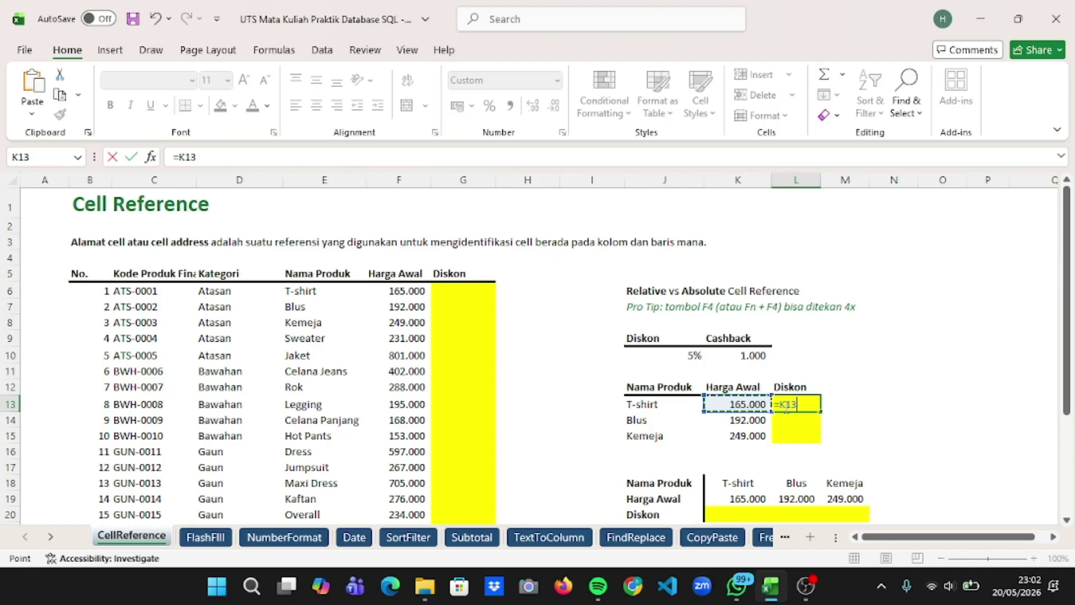
type("*")
left_click(696, 355)
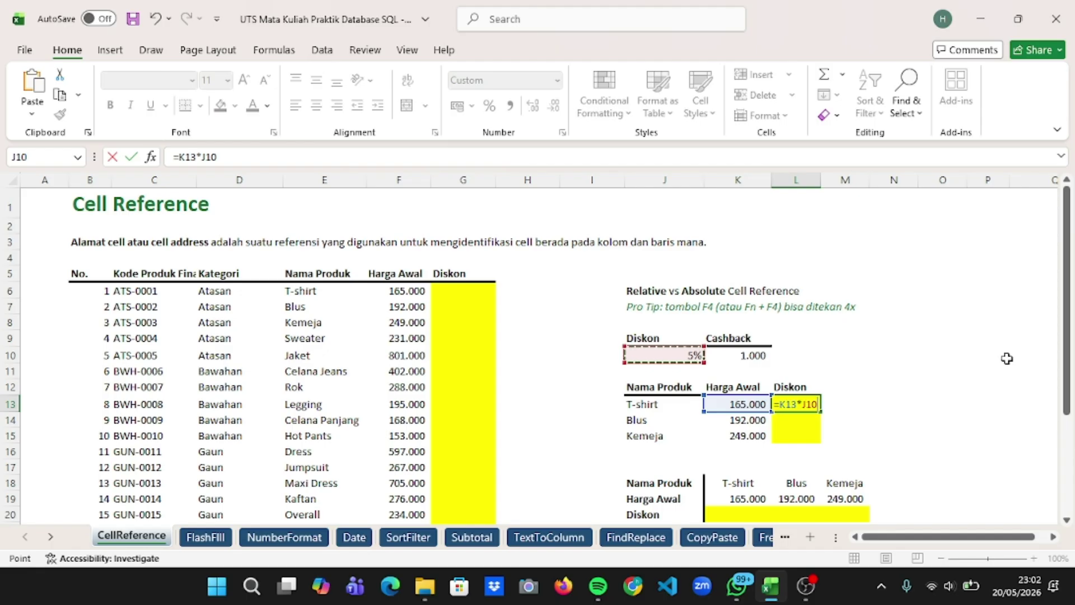
key("F4")
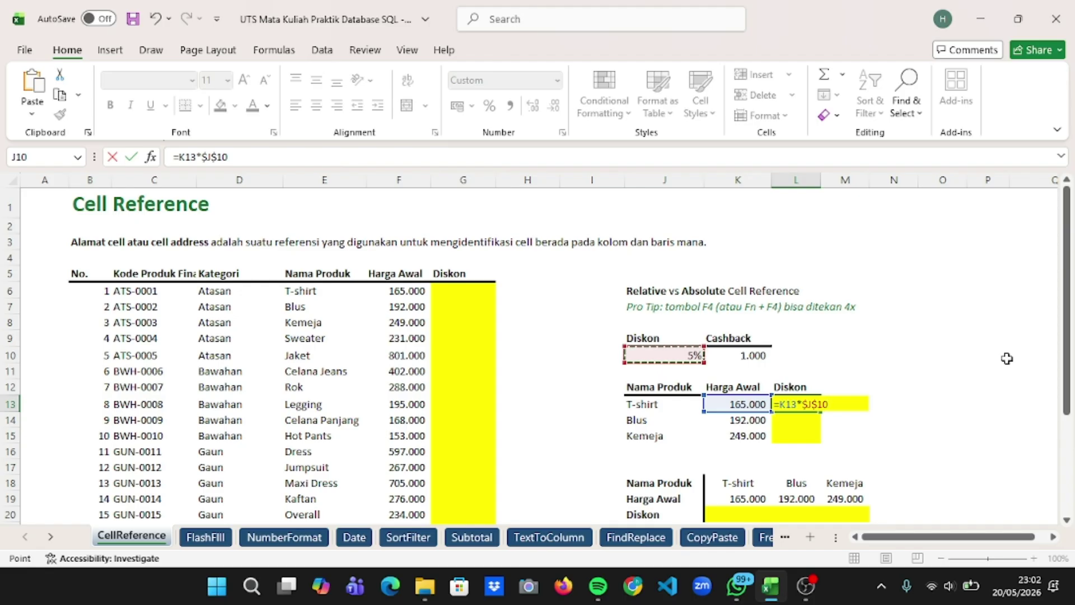
key("Return")
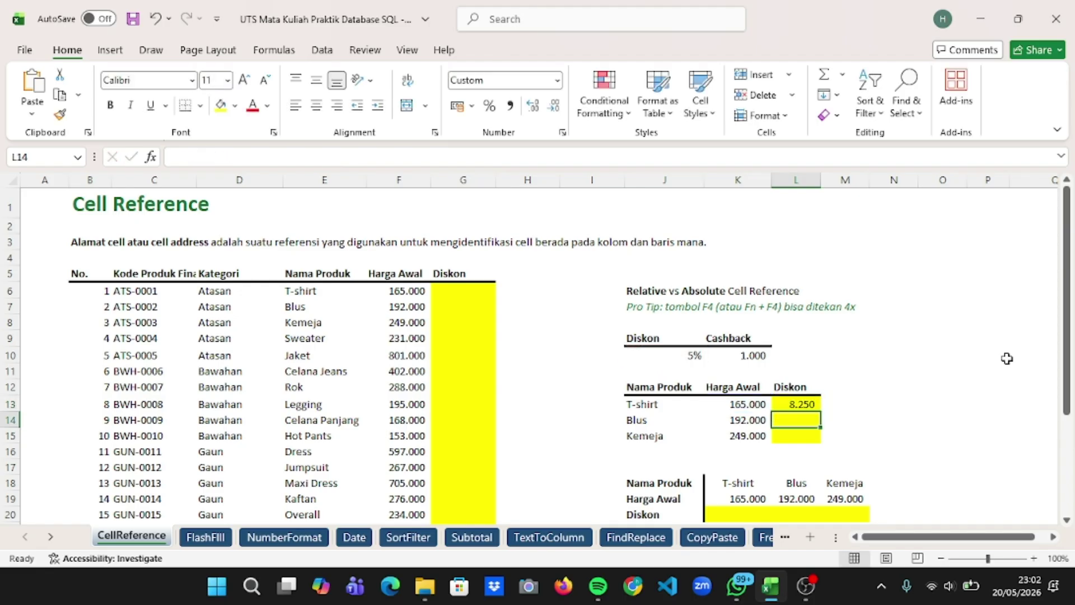
Fill the discount formula from L13 down to L15 for Blus and Kemeja.
left_click(808, 404)
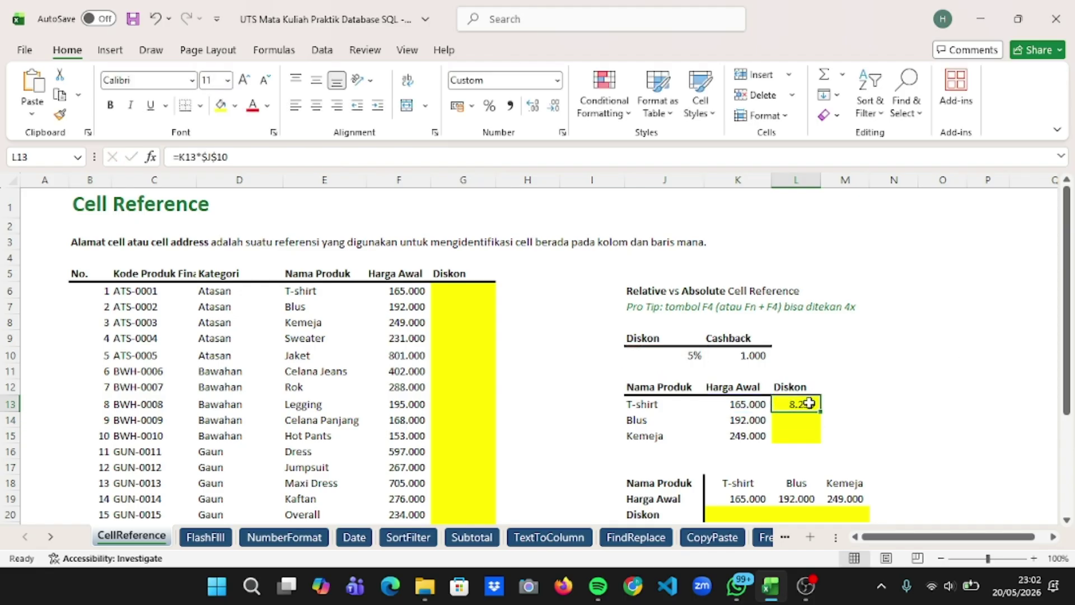
left_click_drag(822, 408, 834, 435)
scroll(860, 433, "down", 4)
scroll(860, 432, "up", 1)
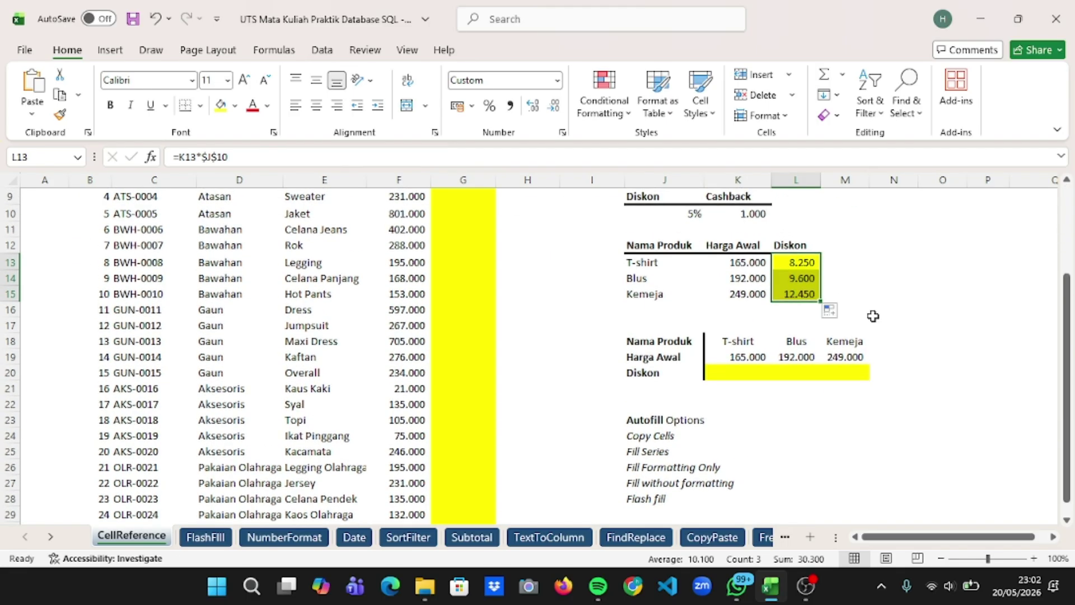
left_click(871, 311)
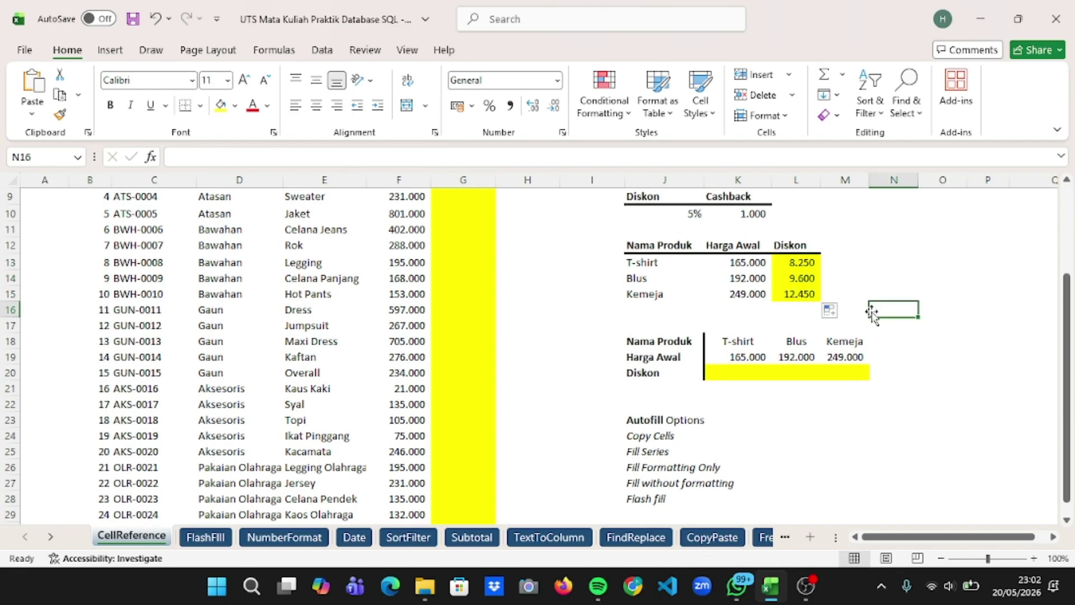
Enter =K19*$J$10 in K20 of the horizontal table's Diskon row and fill it across to M20.
left_click(733, 372)
double_click(732, 372)
type("=")
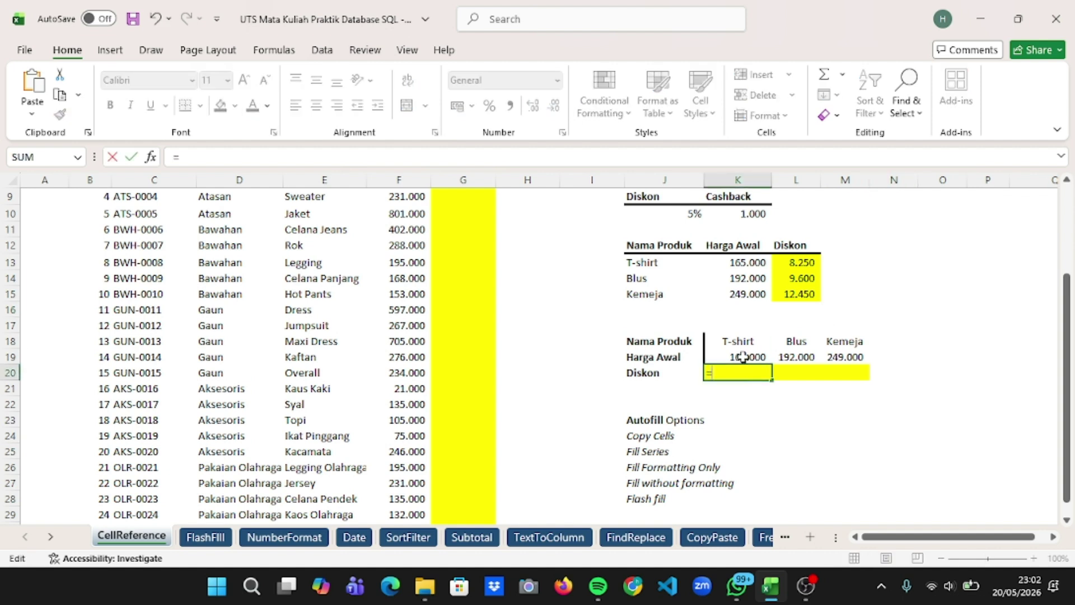
left_click(743, 357)
type("*")
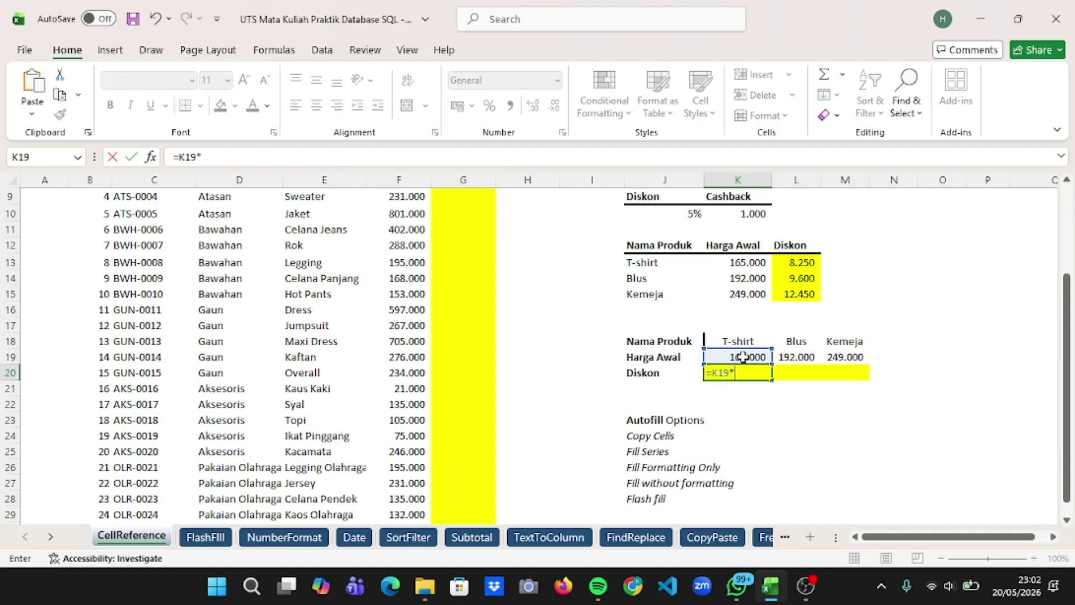
left_click(690, 219)
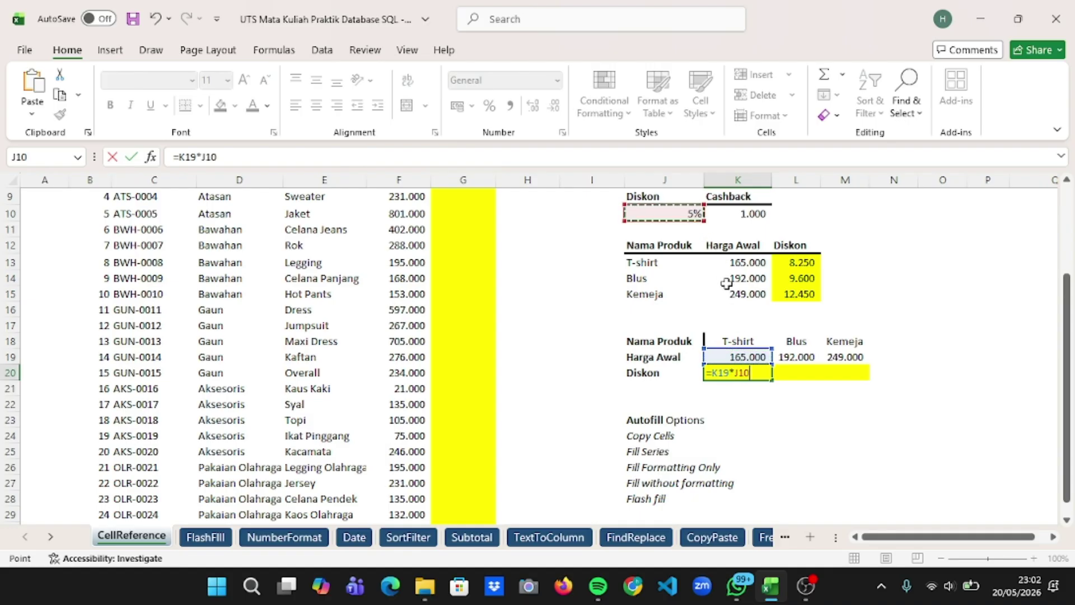
key("F4")
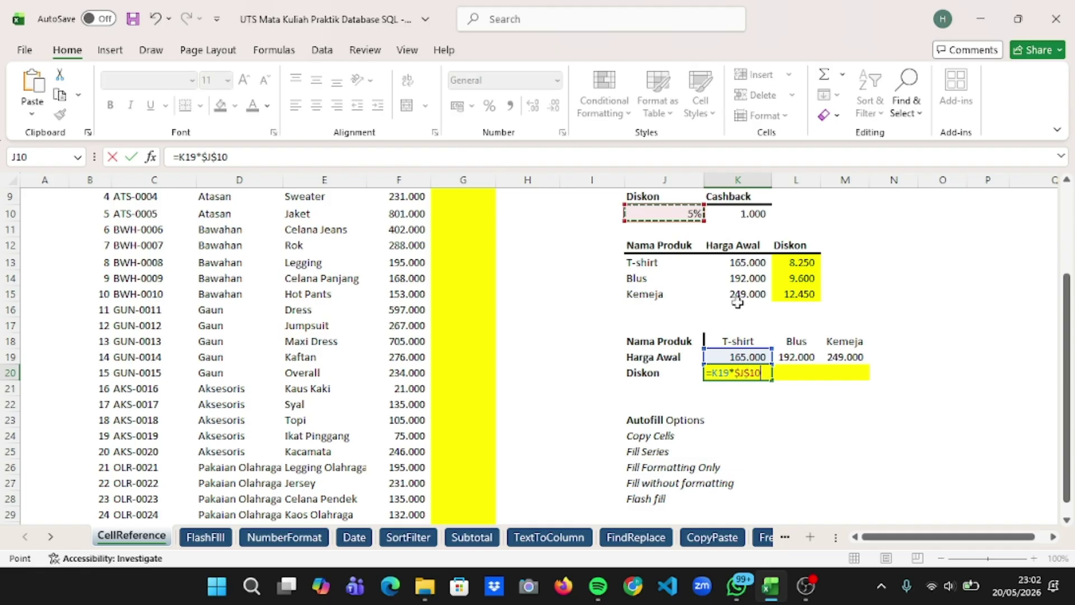
key("Return")
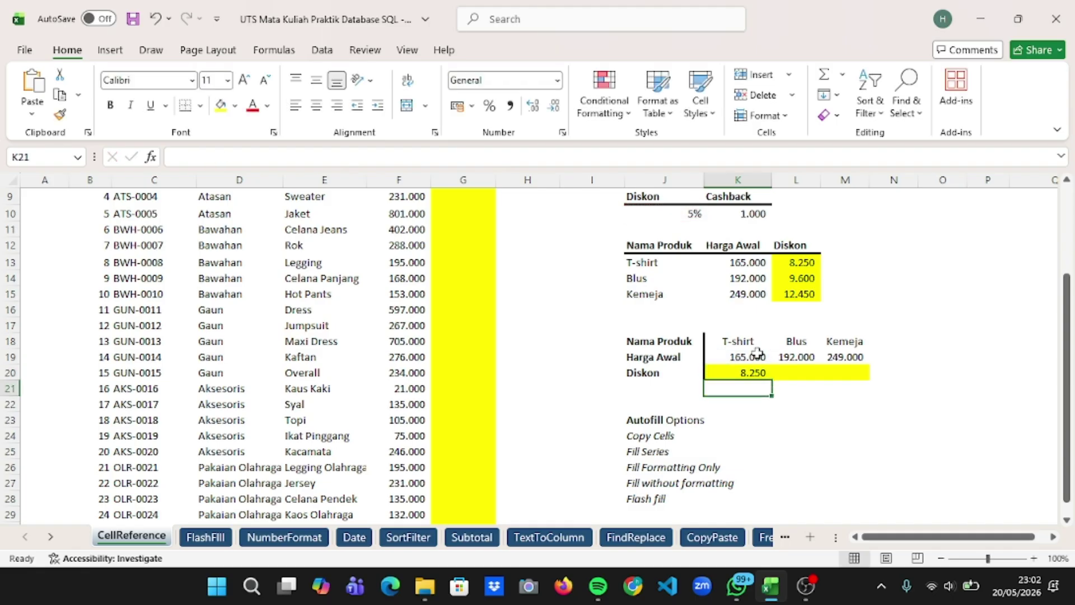
left_click(759, 373)
left_click_drag(772, 380, 858, 384)
Calculate the first product's discount in G6 of the main product table with =F6*$J$10.
scroll(491, 321, "up", 2)
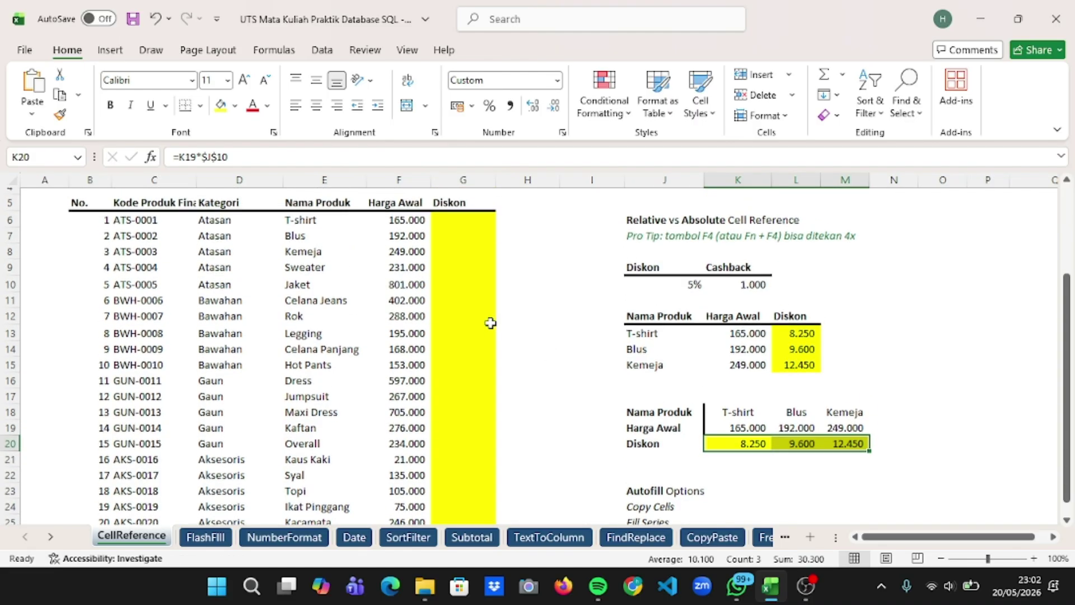
scroll(491, 323, "up", 1)
left_click(445, 231)
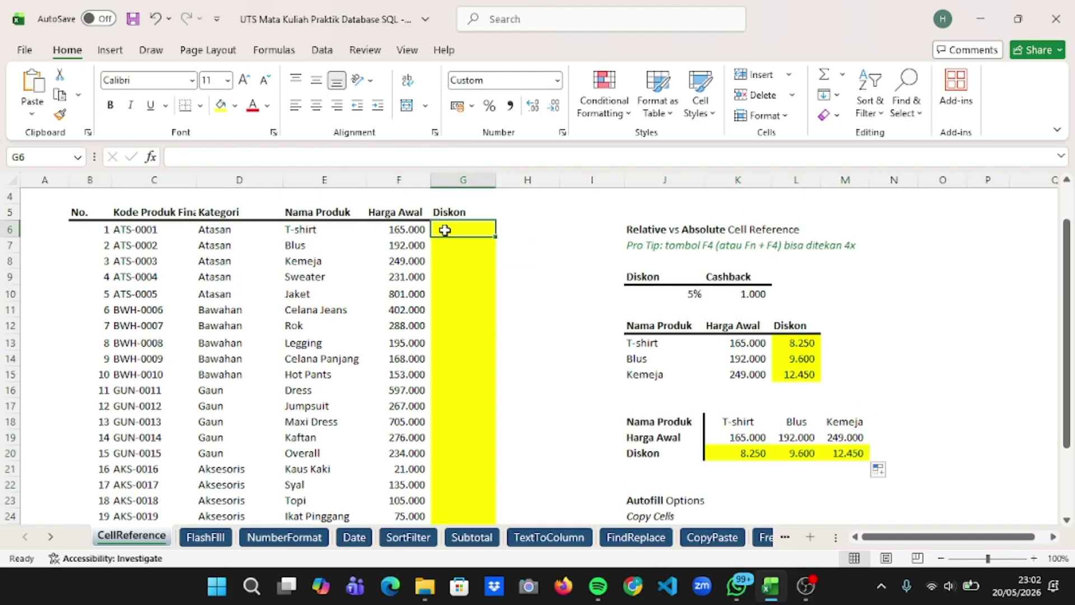
double_click(445, 231)
type("=")
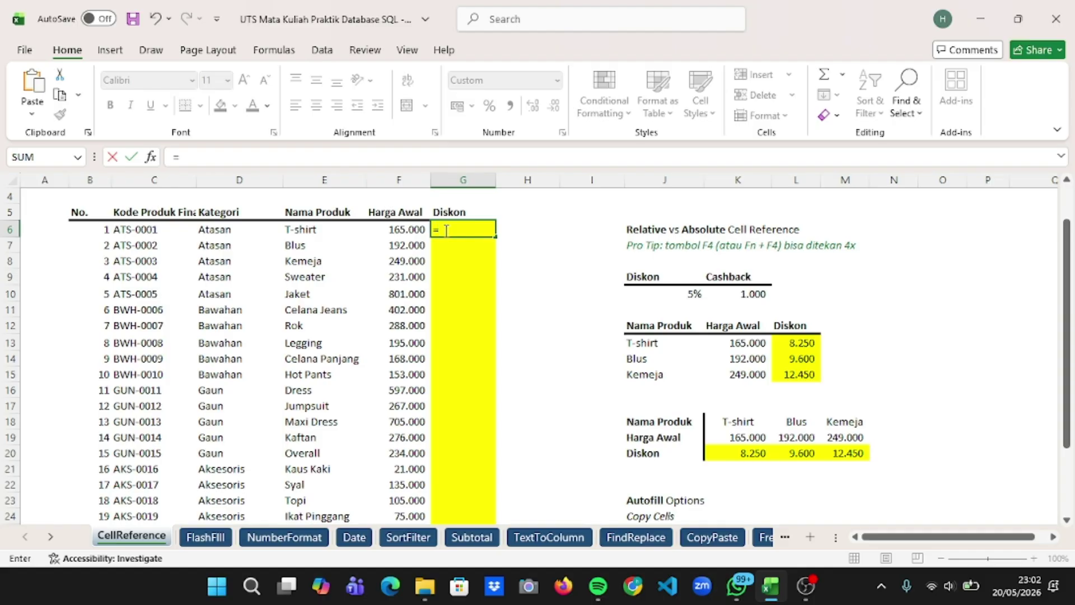
left_click(404, 228)
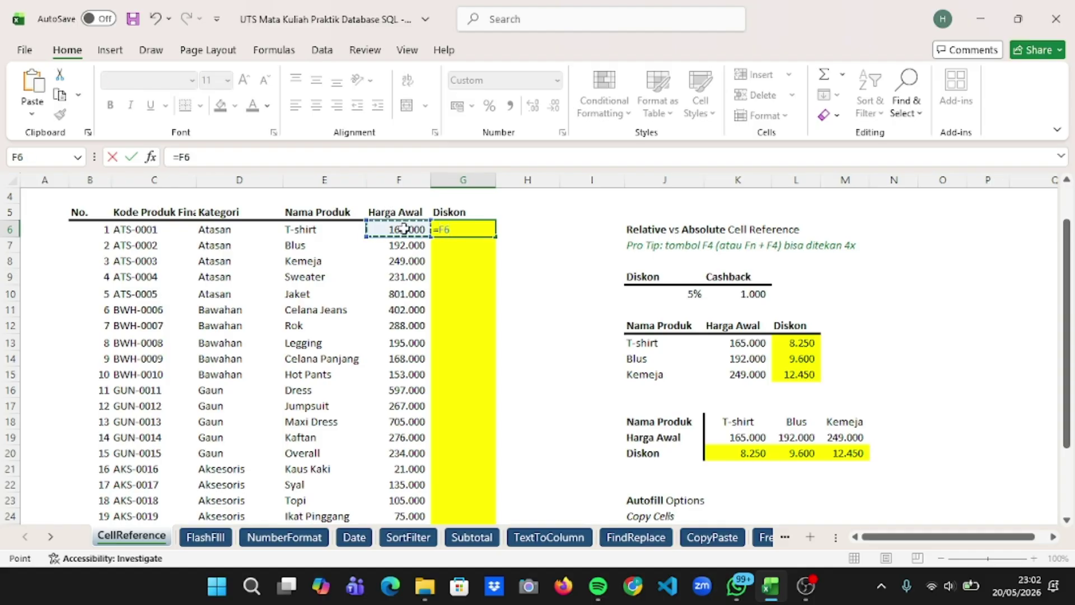
type("*")
left_click(670, 293)
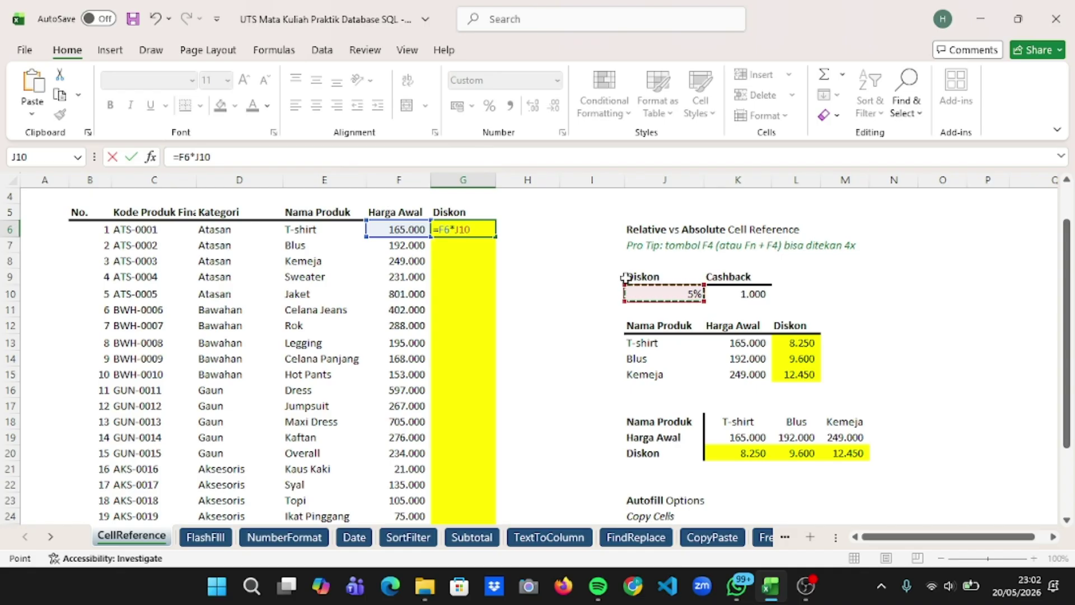
key("F4")
key("Return")
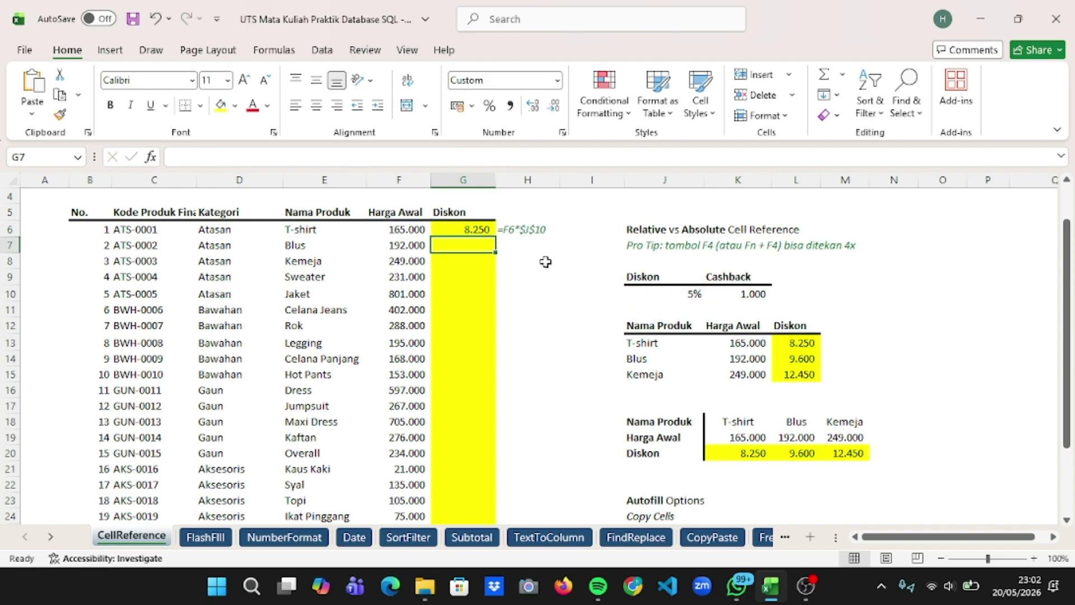
Fill the discount formula from G6 down to G30 for all remaining products.
left_click(484, 229)
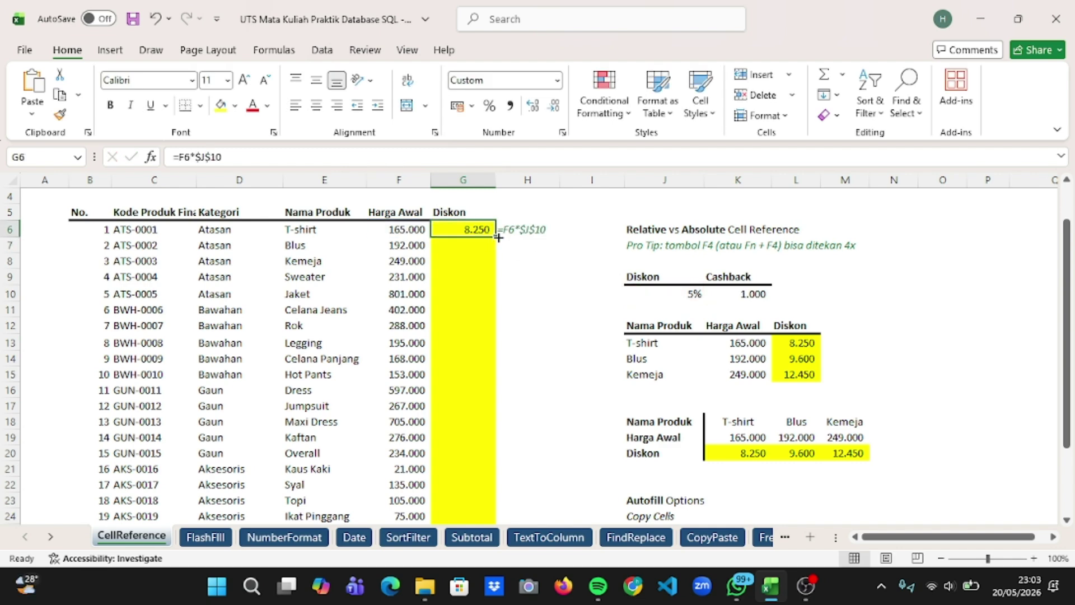
left_click_drag(498, 237, 479, 502)
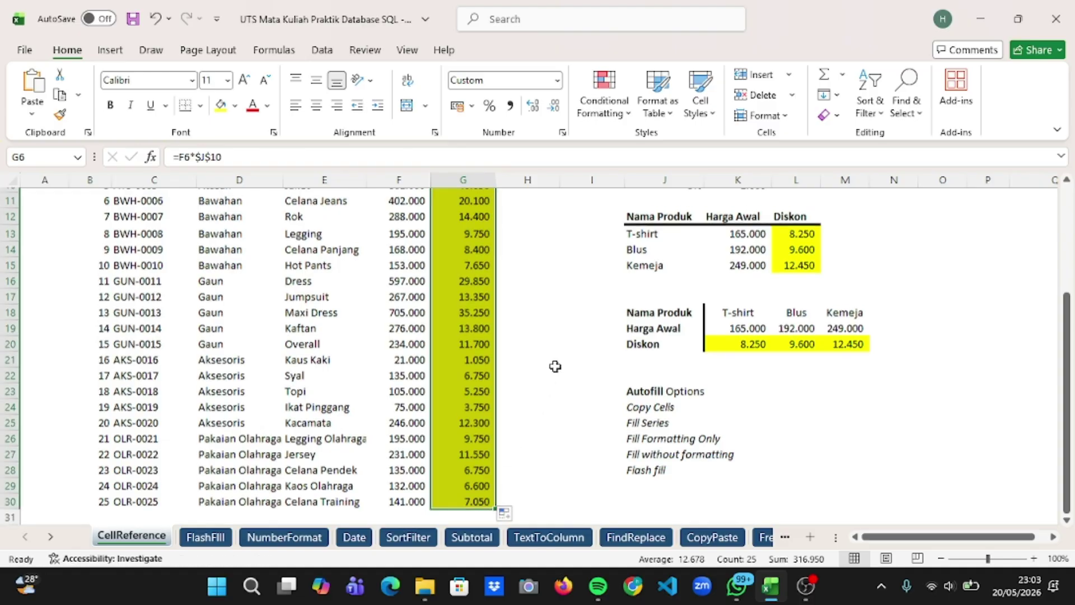
scroll(555, 366, "up", 3)
left_click(549, 359)
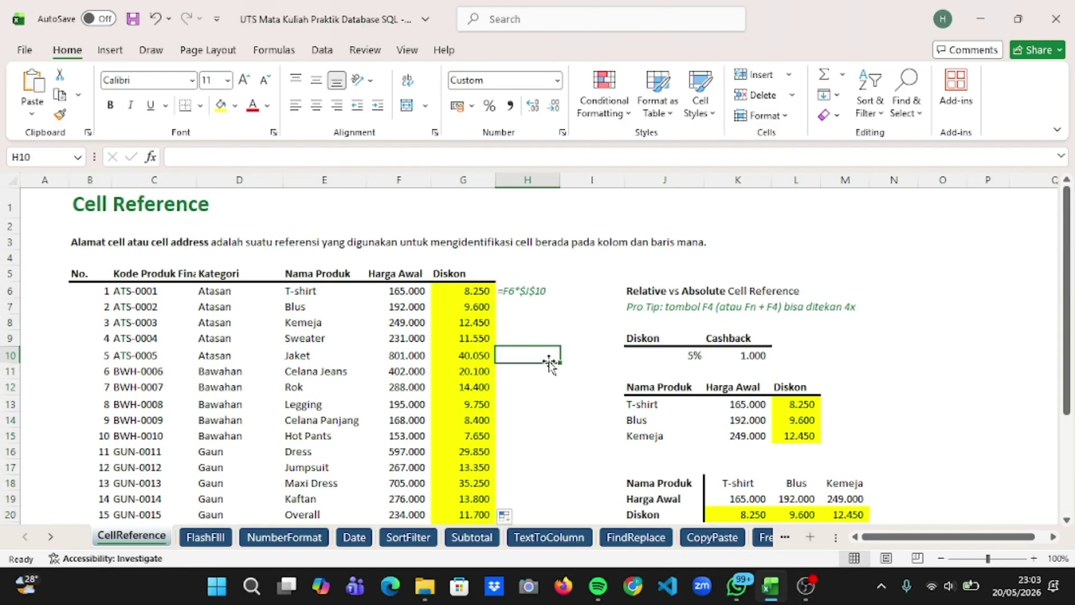
On the FlashFill sheet, copy the product code ATS-0001 from C6 into G6 as text.
left_click(207, 539)
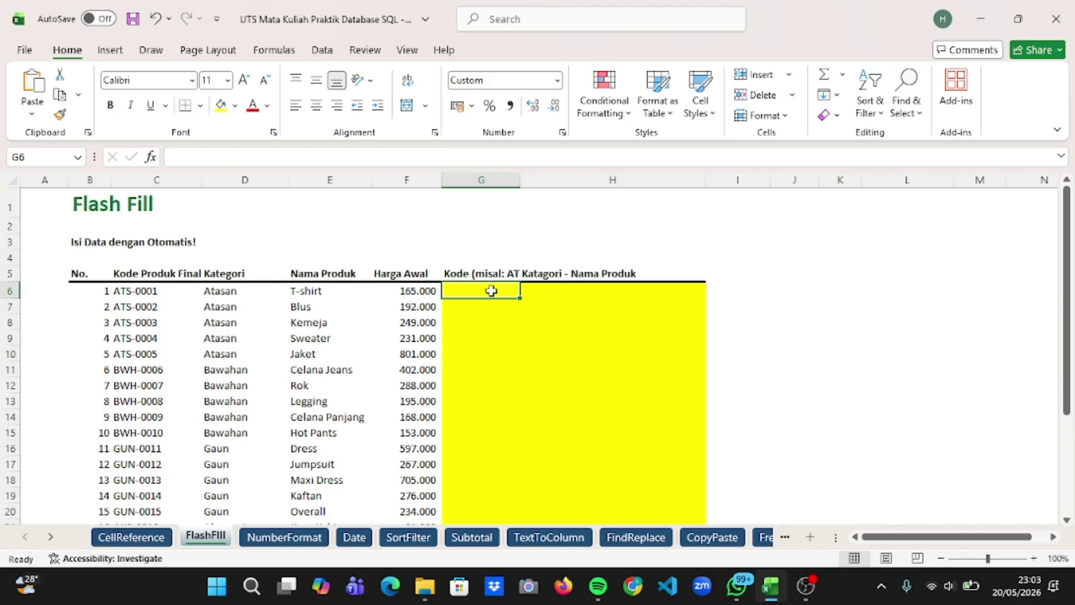
left_click(157, 291)
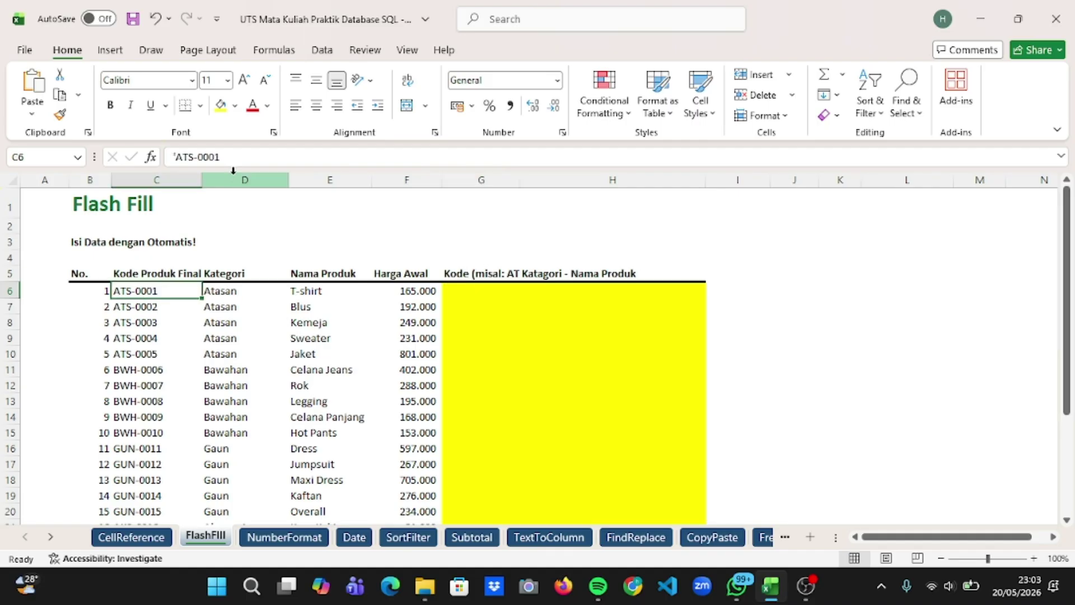
left_click_drag(219, 160, 177, 160)
key("ctrl+c")
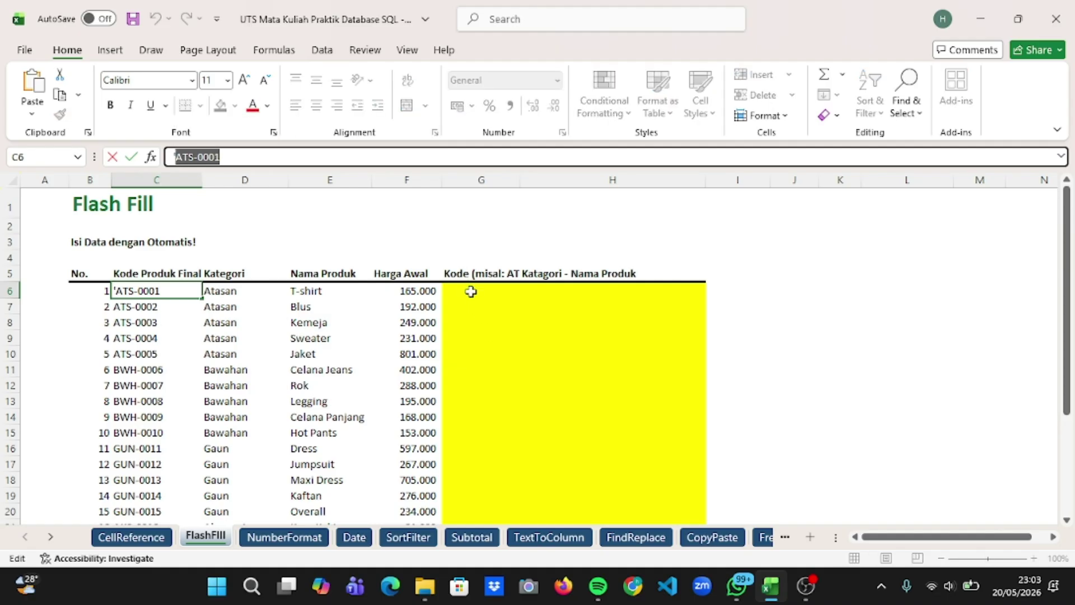
double_click(472, 291)
key("ctrl+v")
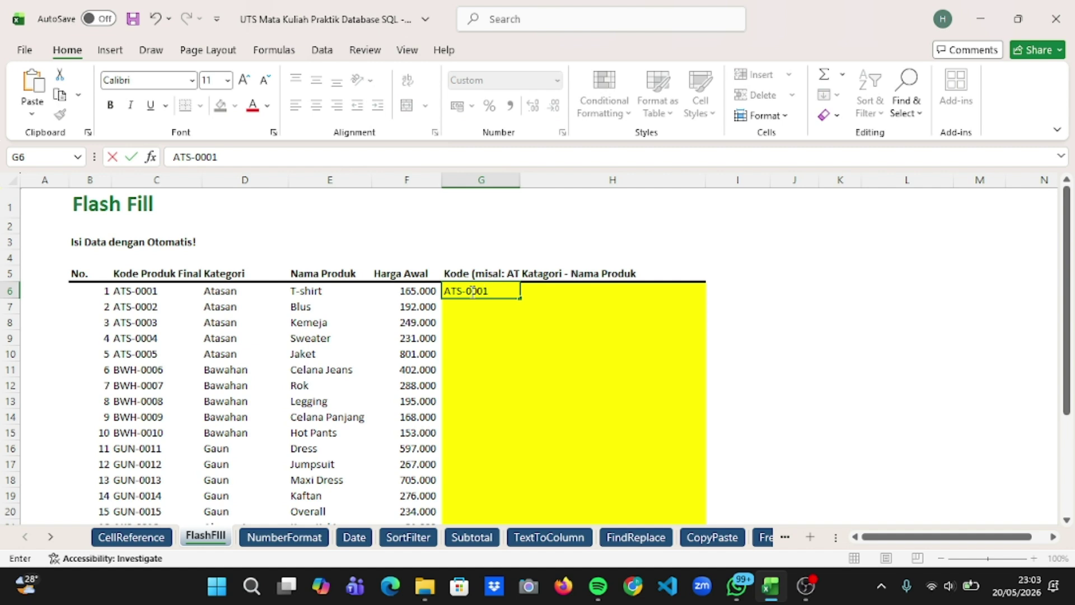
Append the category Atasan from D6 after the code in G6, separated by a space.
left_click(244, 289)
double_click(212, 160)
key("ctrl+c")
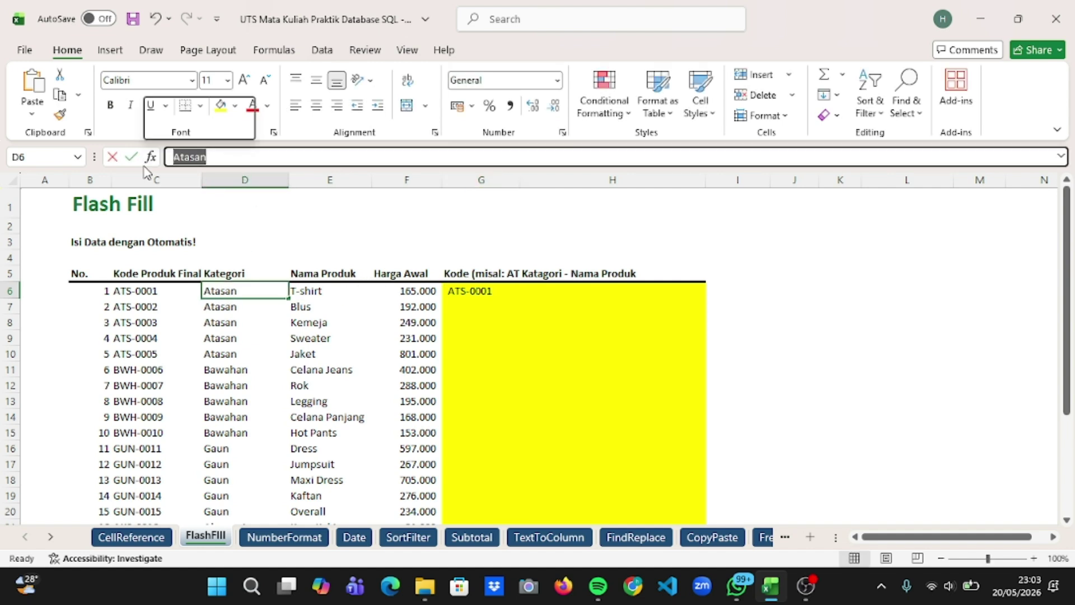
left_click(498, 291)
double_click(497, 291)
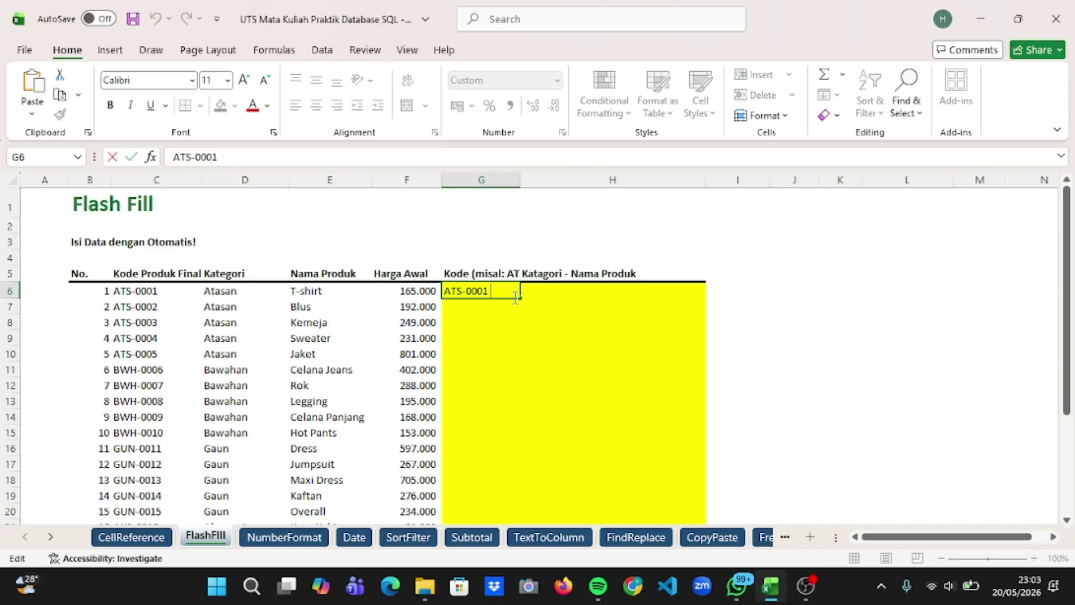
key("ctrl+v")
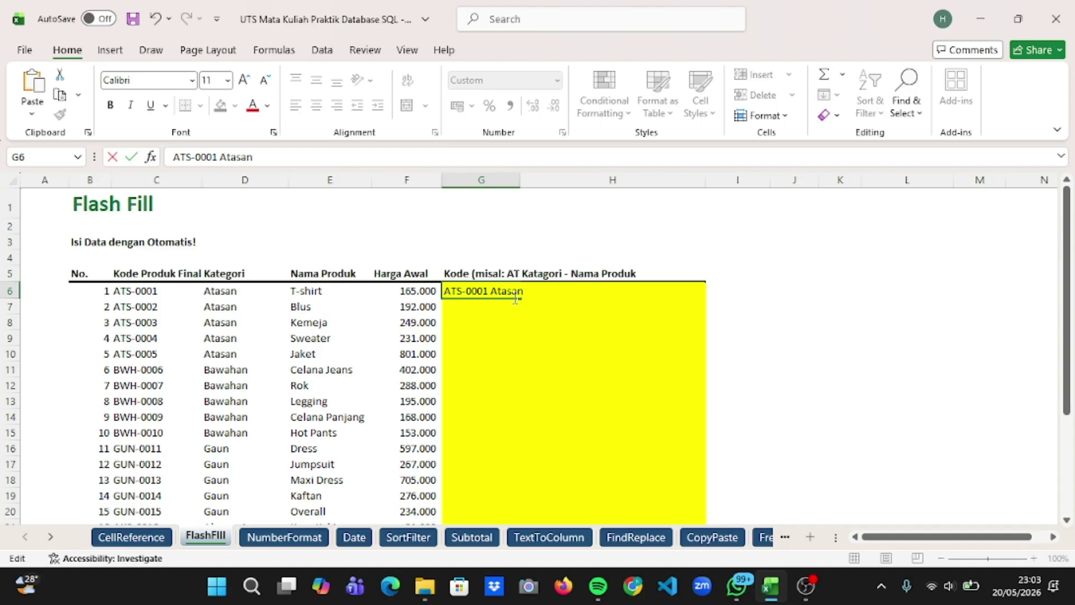
Append the product name T-shirt from E6 to the text in G6, and Flash Fill the rest of column G from G7.
left_click(319, 291)
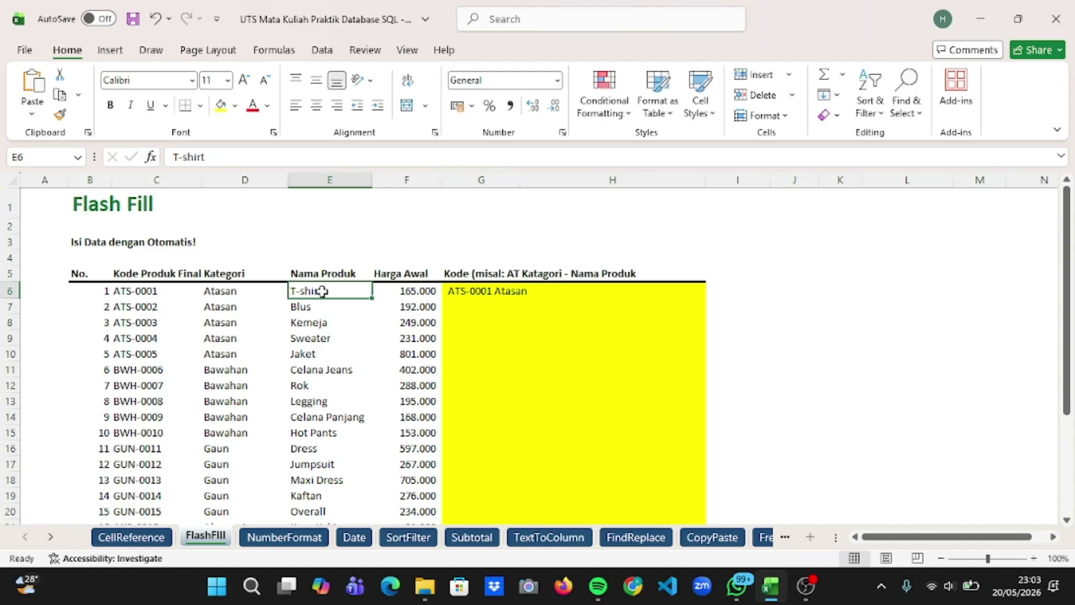
left_click_drag(235, 157, 111, 166)
key("ctrl+c")
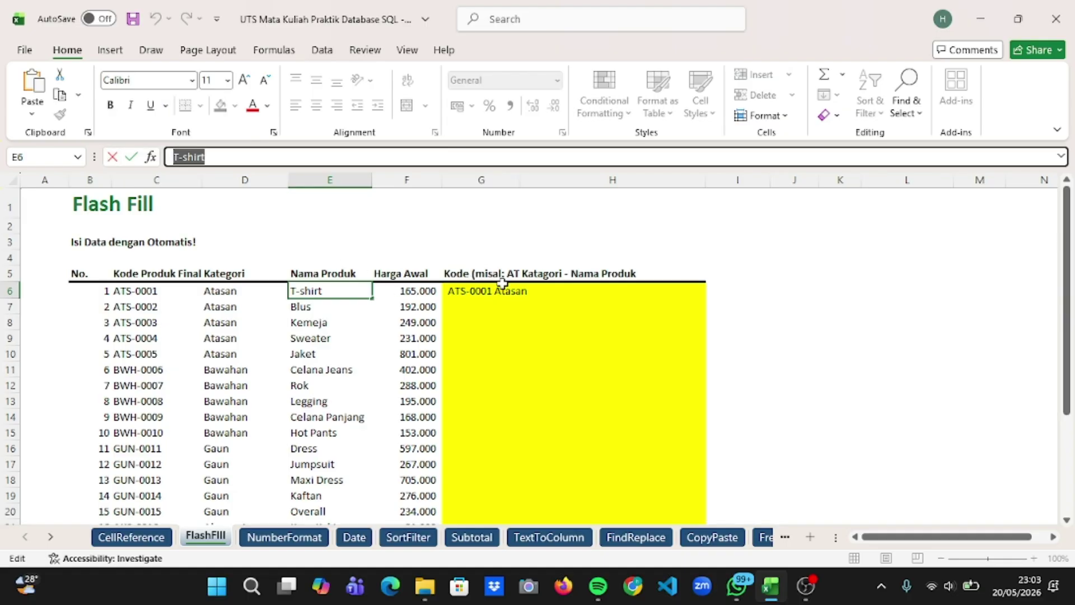
left_click(517, 292)
double_click(529, 291)
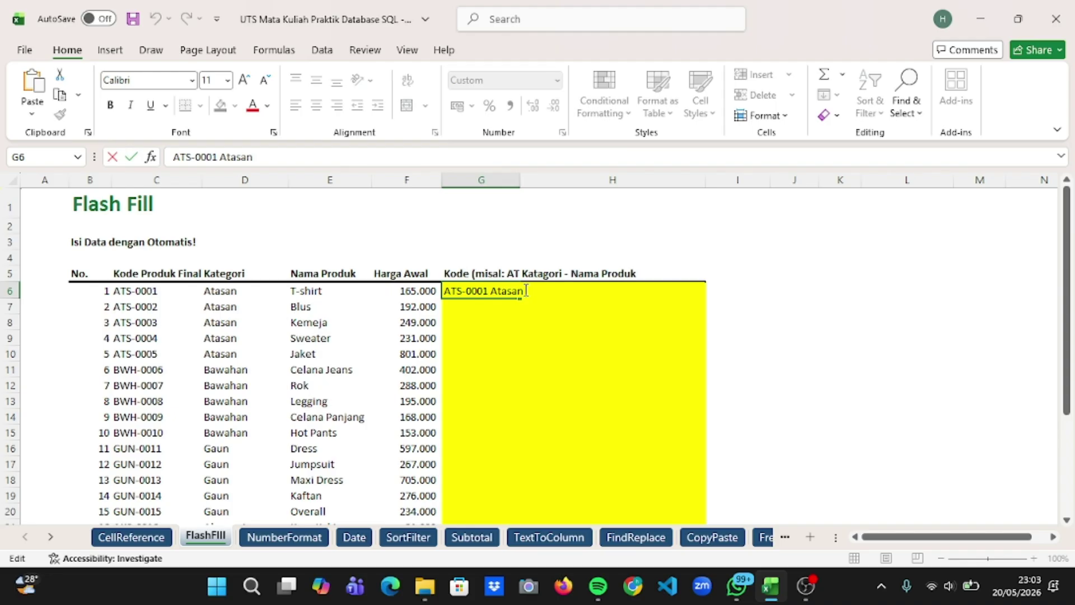
key("ctrl+v")
key("Return")
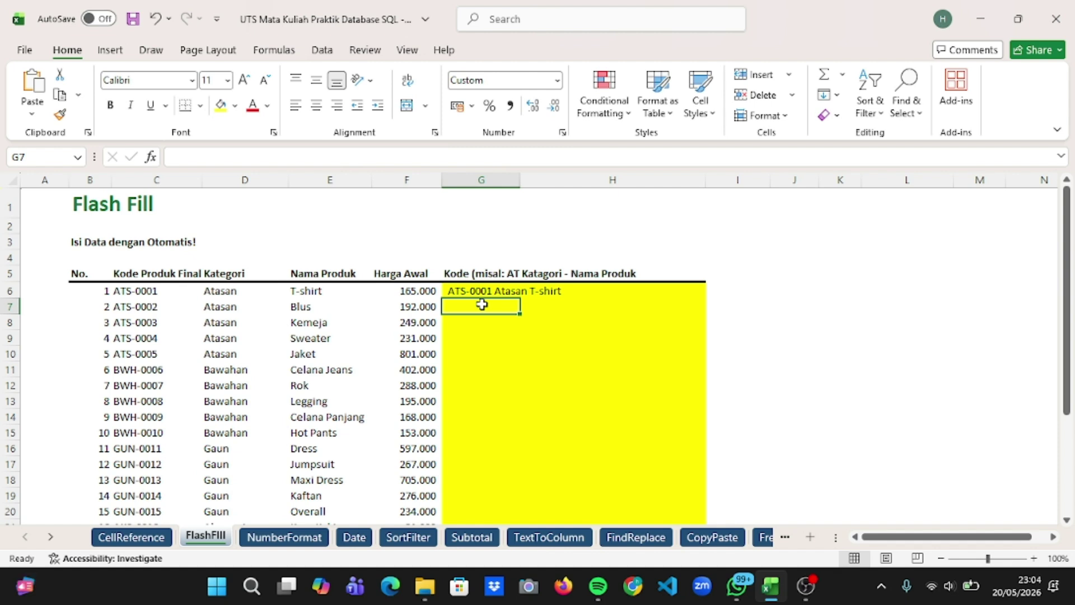
key("ctrl+e")
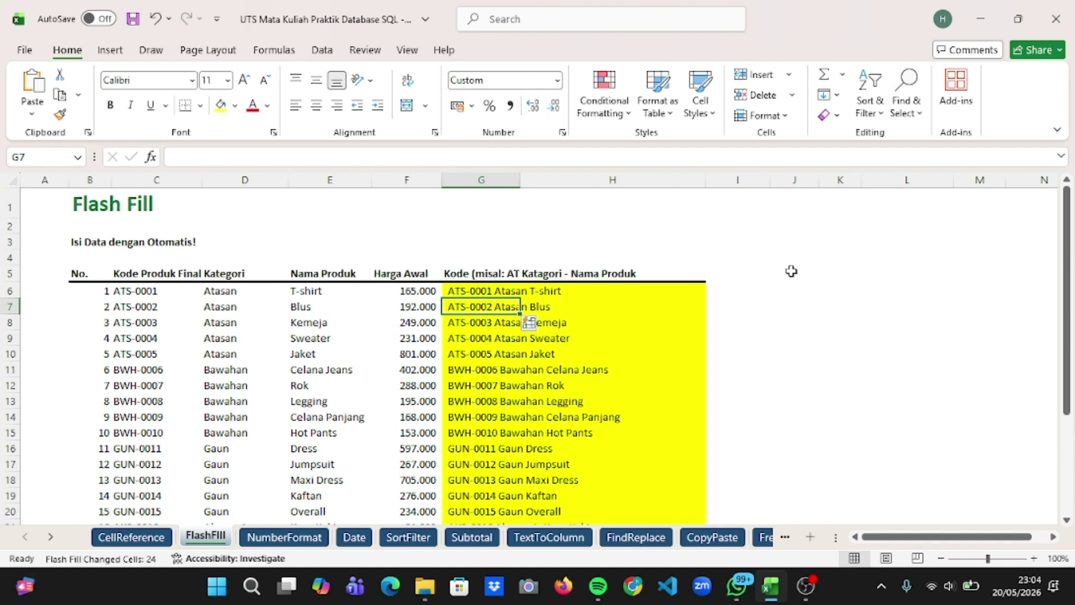
left_click(743, 293)
scroll(685, 356, "down", 4)
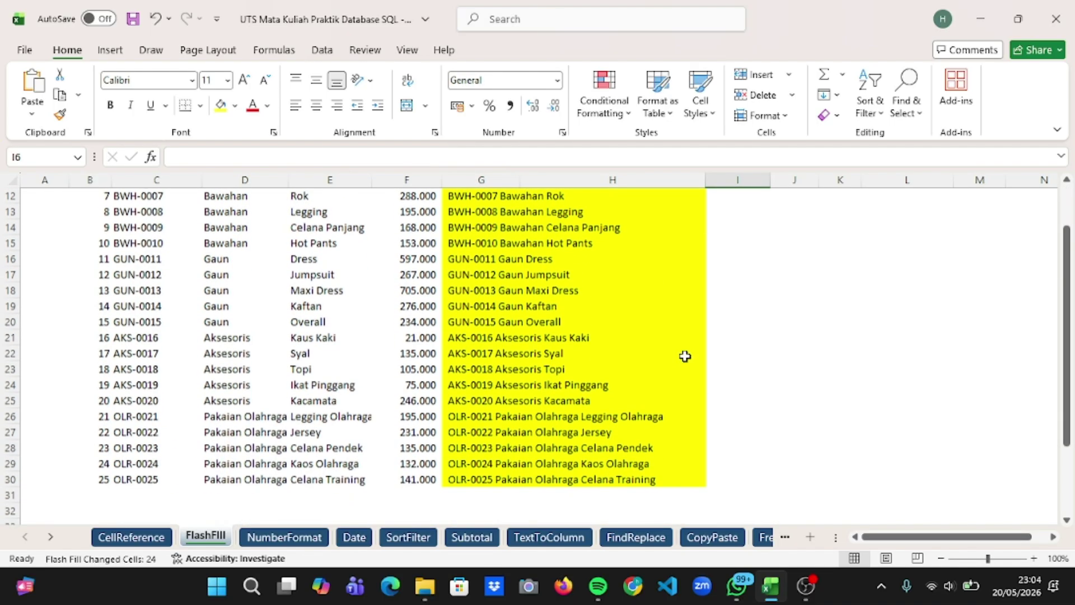
scroll(685, 356, "up", 4)
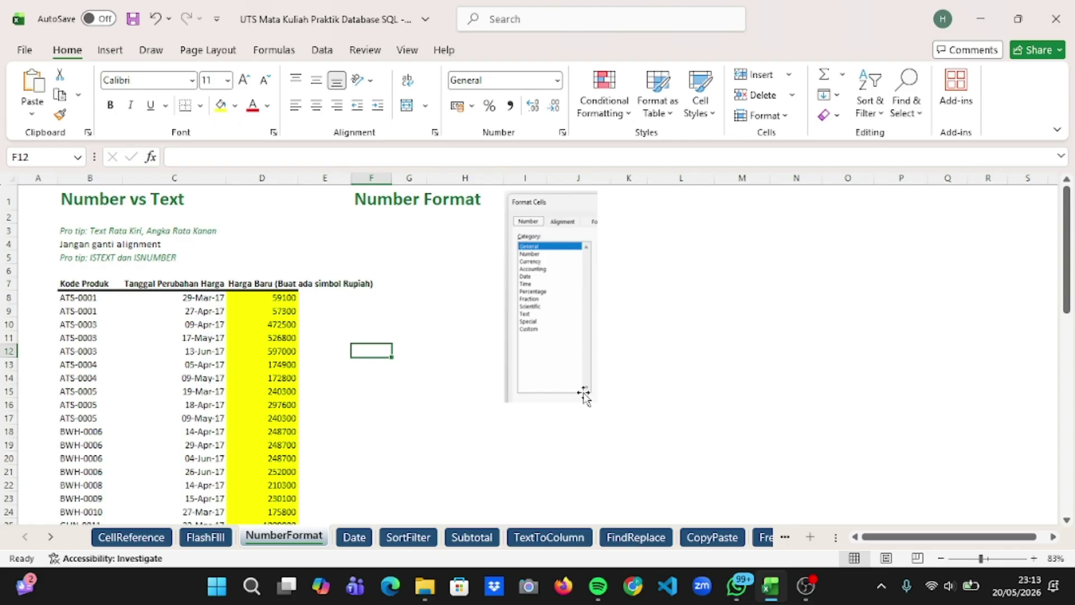
On the NumberFormat sheet, apply the Accounting format with the Rp symbol to all Harga Baru prices from D8 down.
left_click(274, 299)
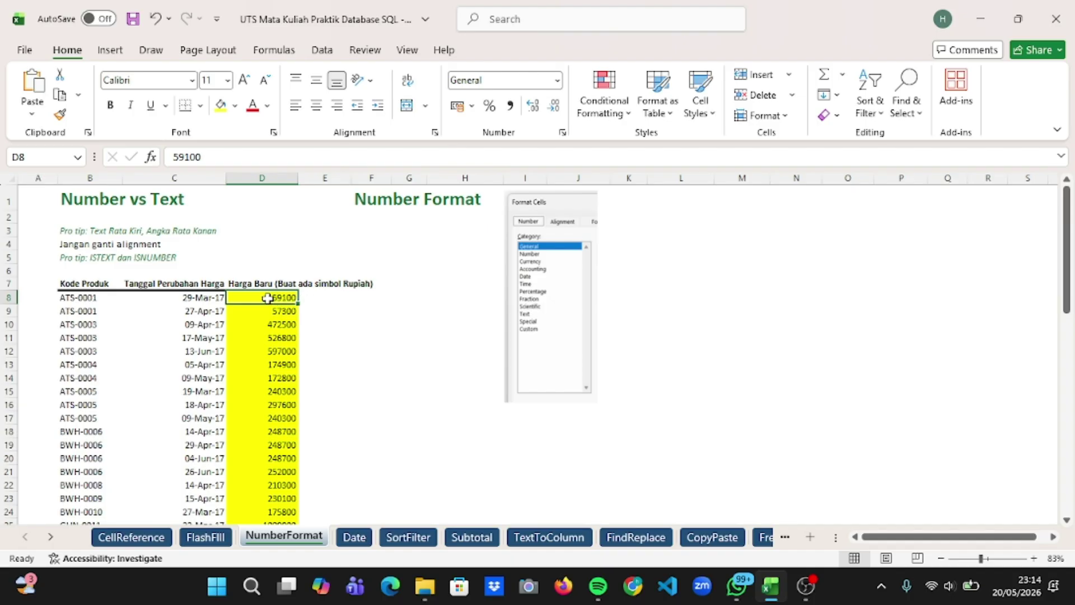
left_click_drag(264, 297, 268, 325)
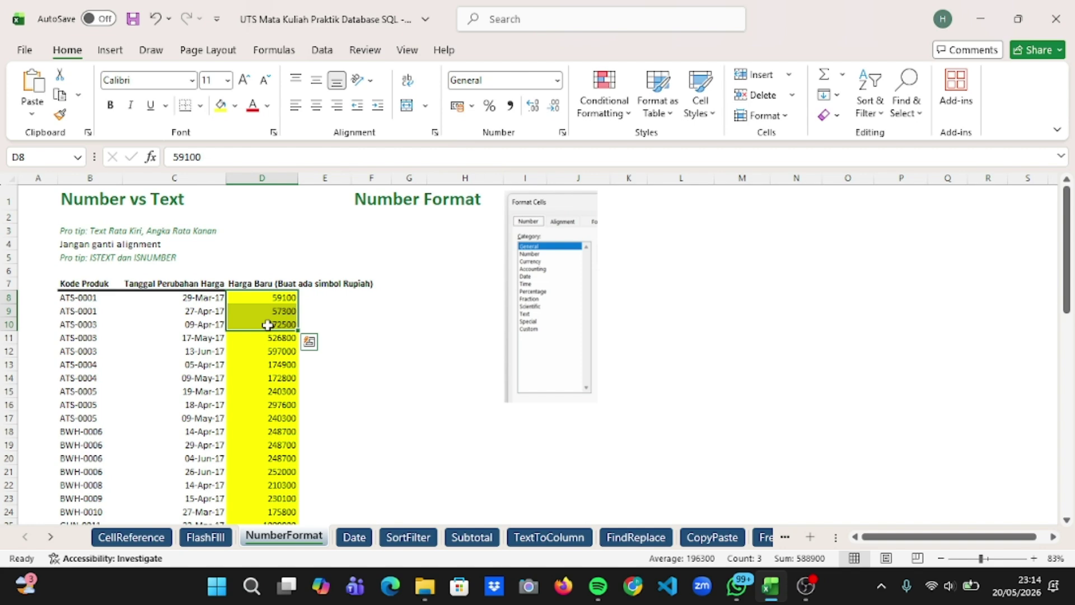
key("ctrl+shift+Down")
scroll(394, 312, "up", 13)
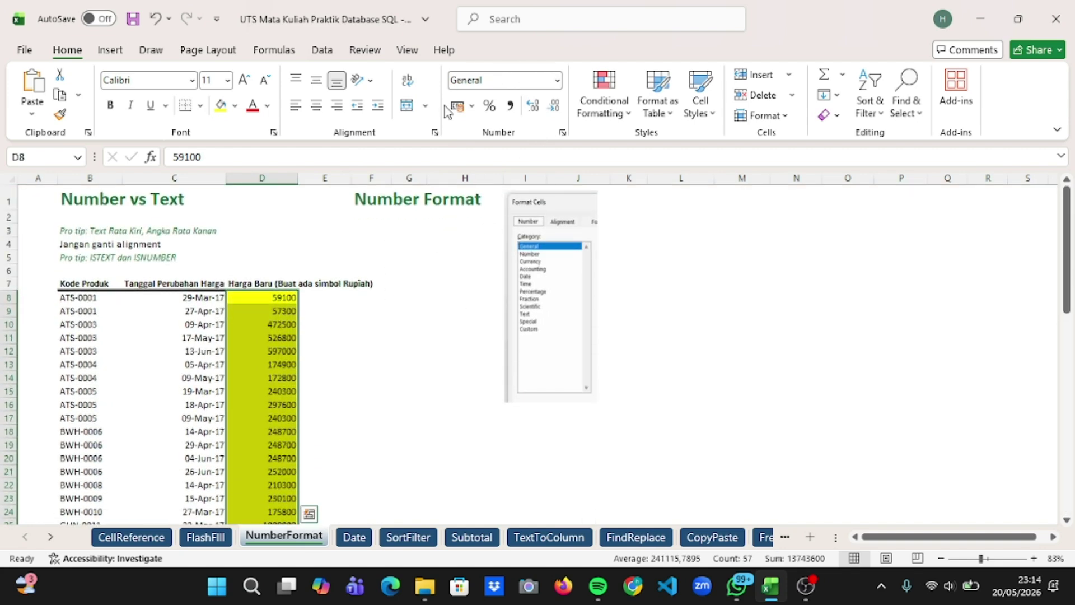
left_click(557, 80)
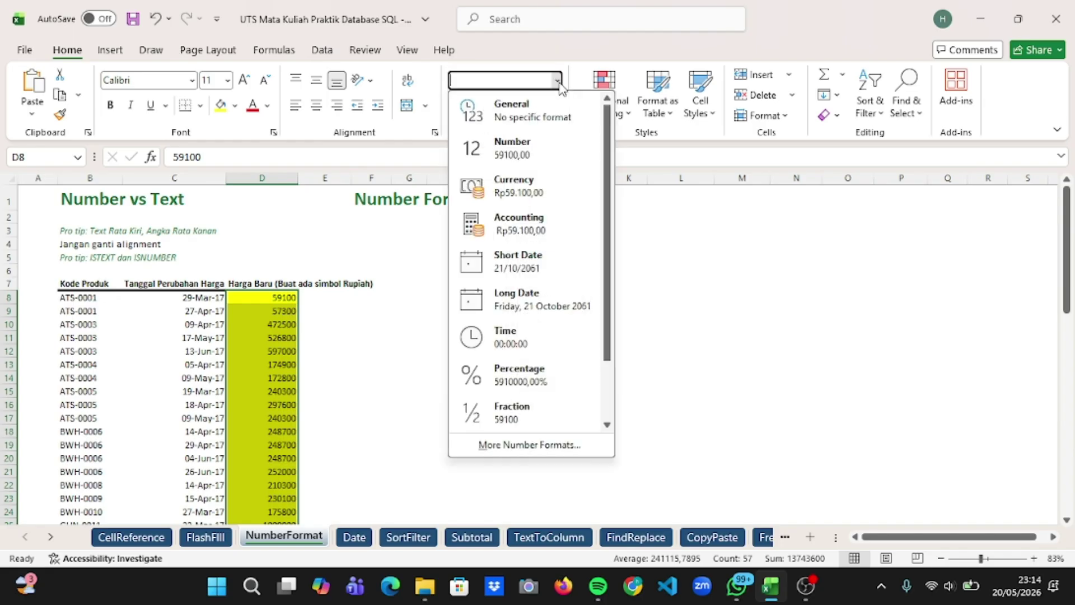
left_click(550, 227)
key("ctrl+1")
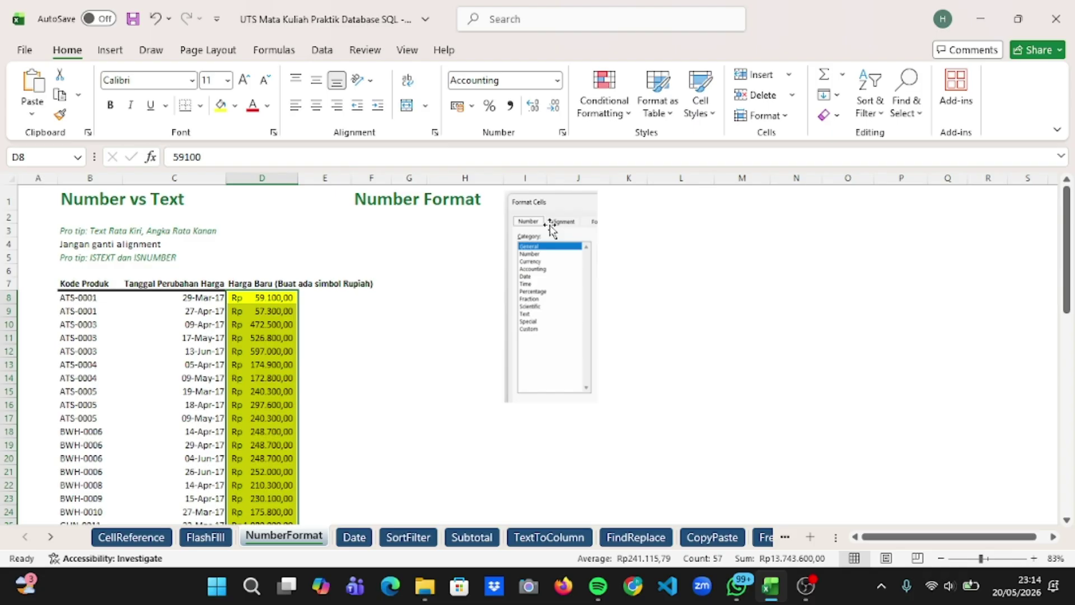
left_click(412, 323)
scroll(353, 351, "down", 16)
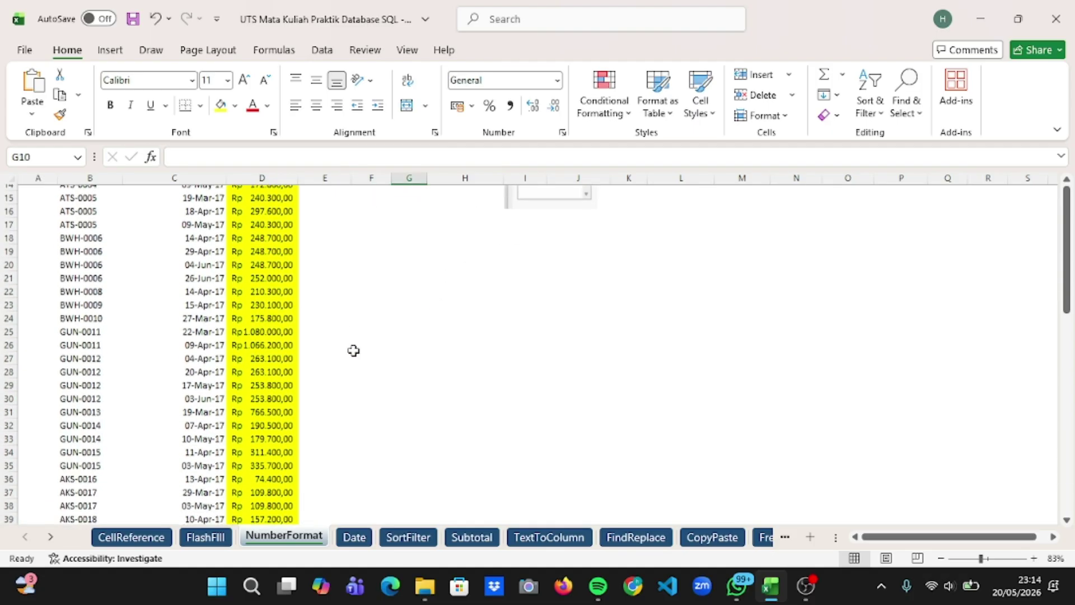
scroll(353, 351, "up", 16)
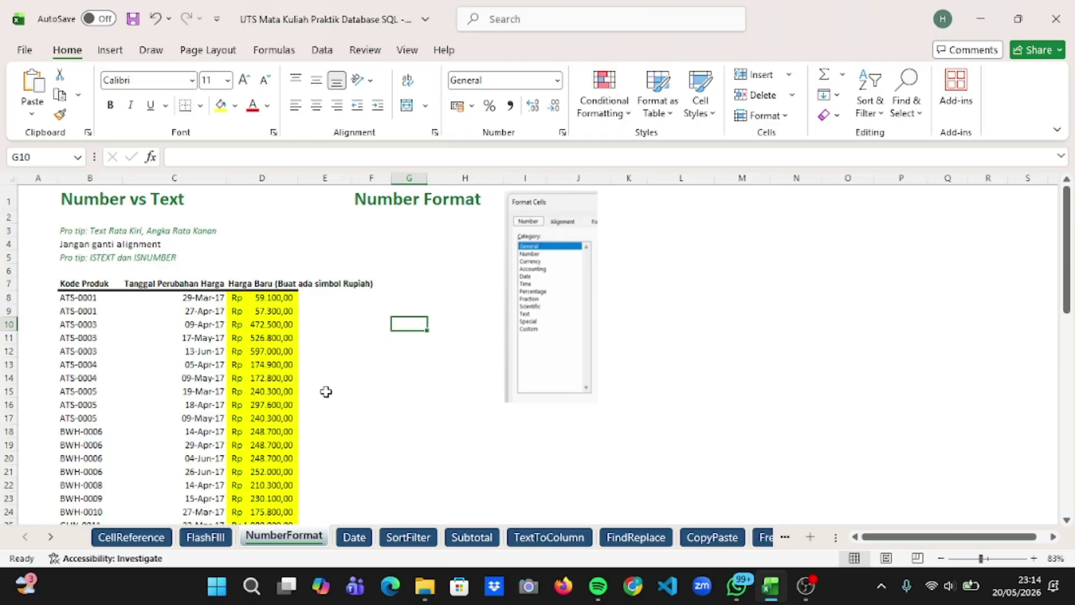
On the Date sheet, calculate Total Hari in C9 with the formula =C8-C7.
left_click(353, 536)
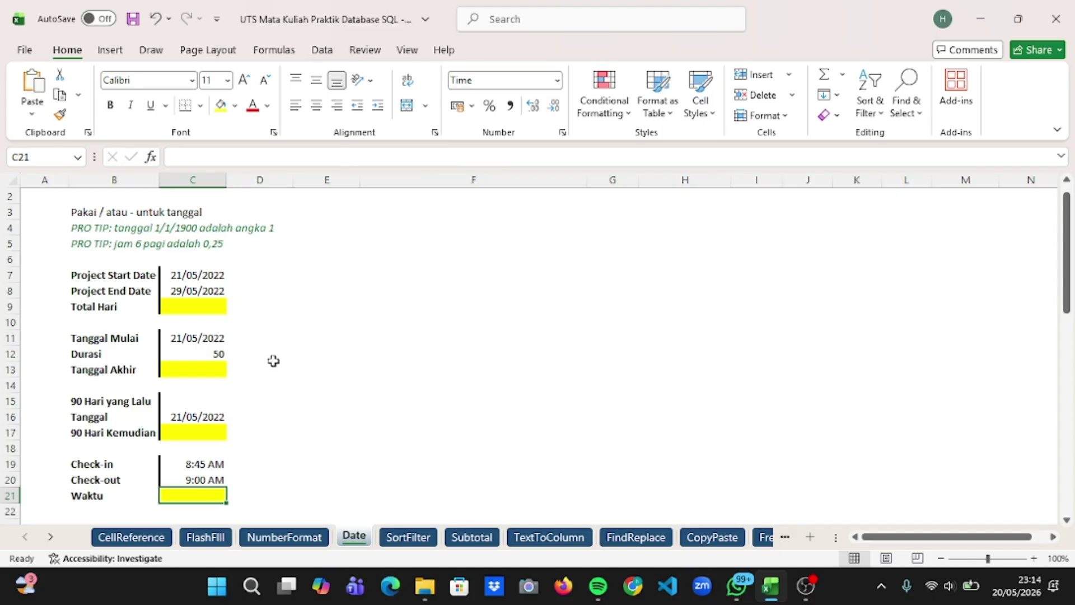
left_click(200, 305)
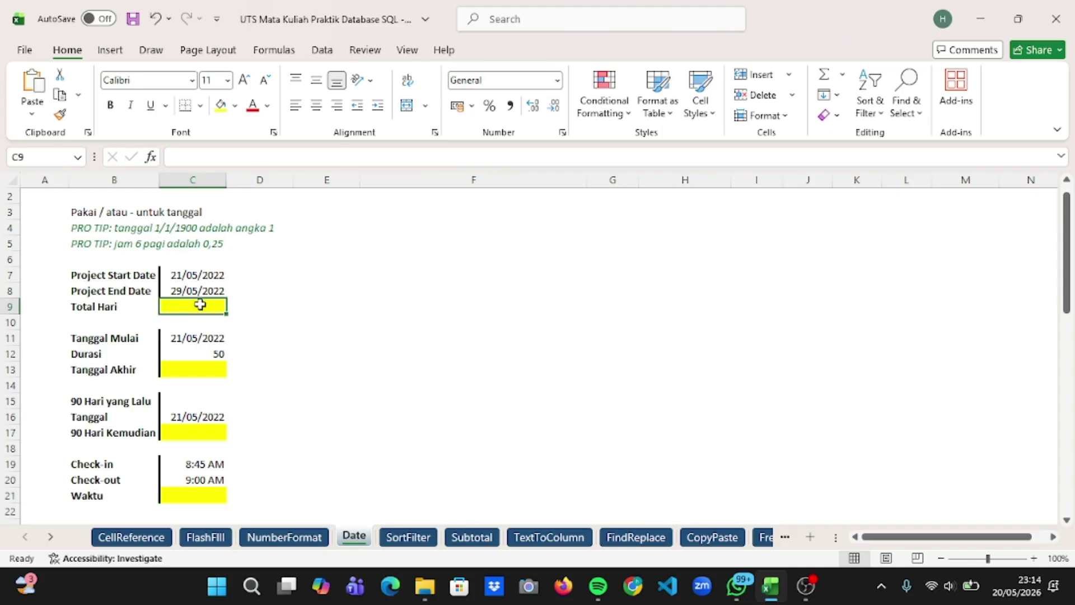
scroll(200, 304, "up", 1)
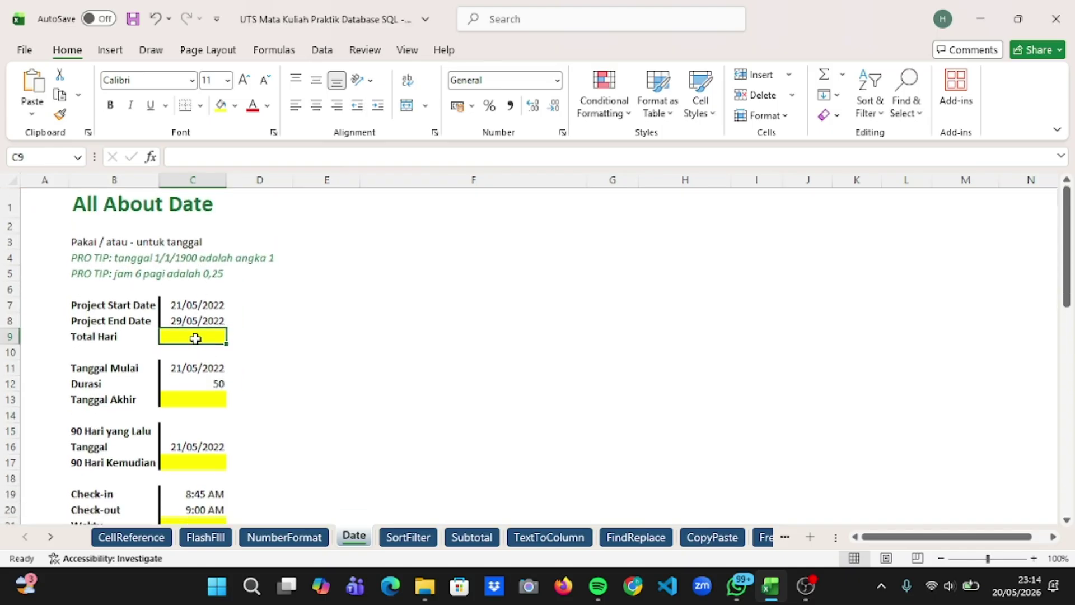
double_click(193, 336)
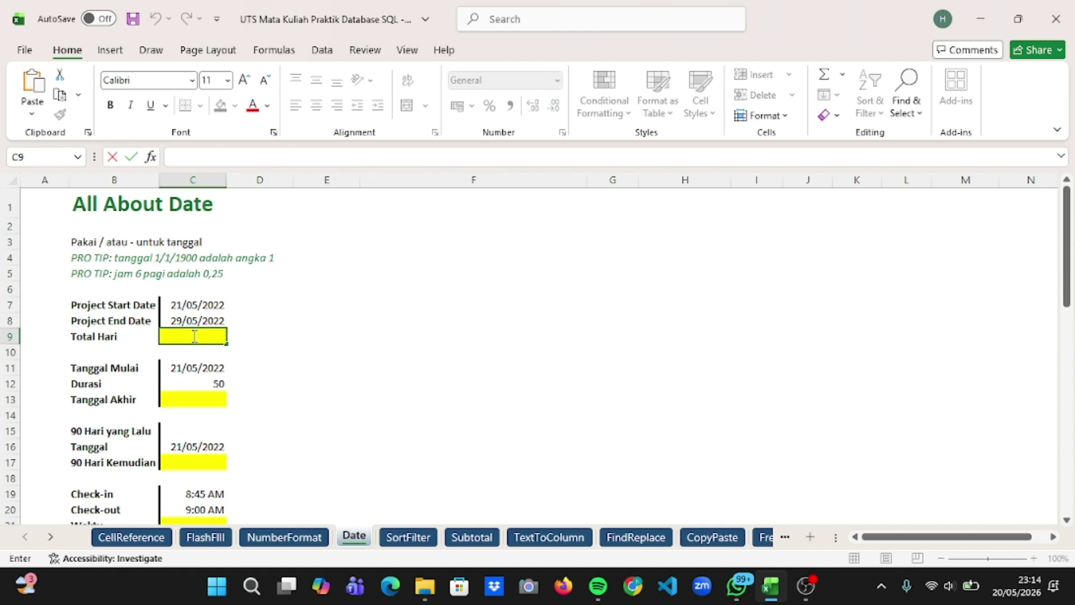
type("=")
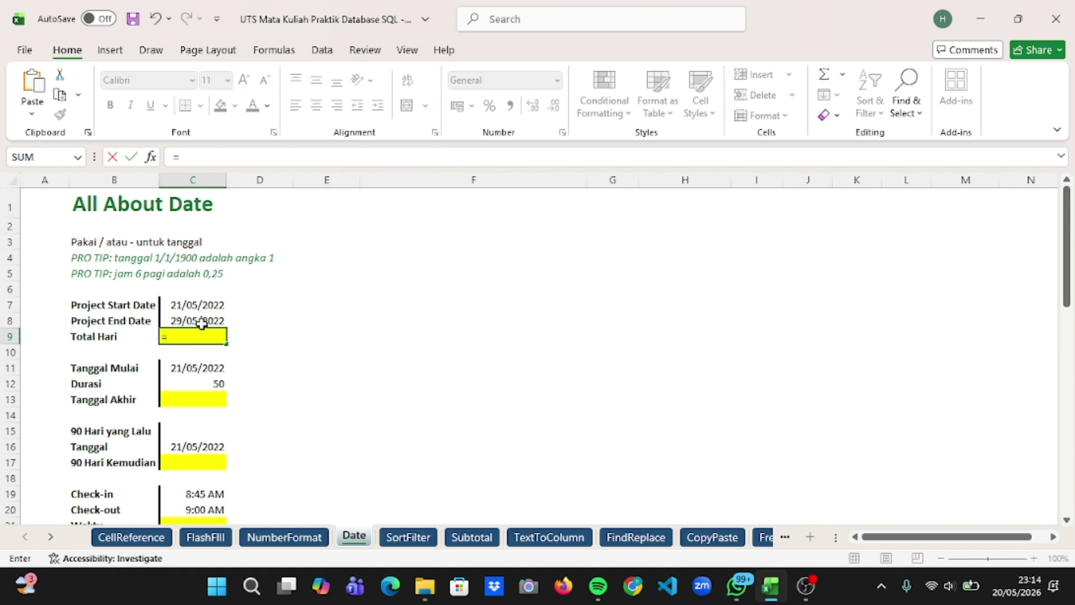
left_click(203, 321)
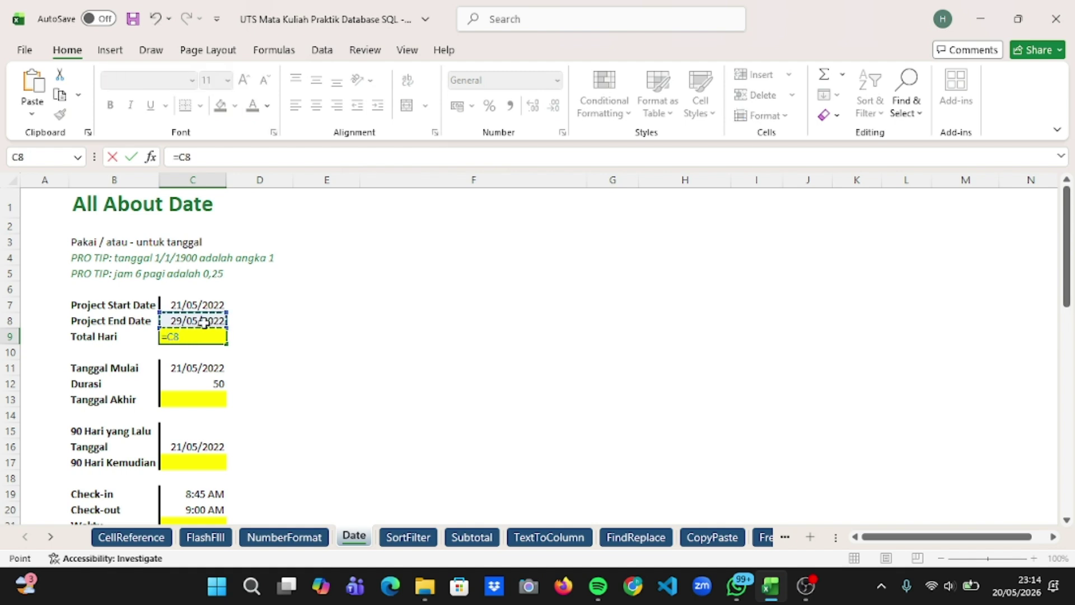
type("-")
left_click(214, 308)
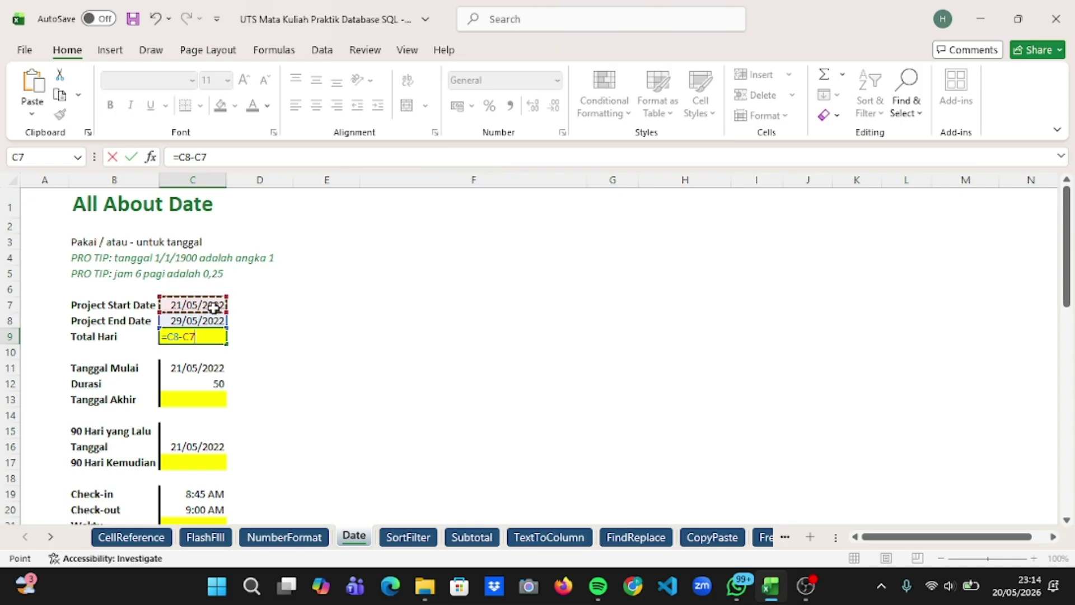
key("Return")
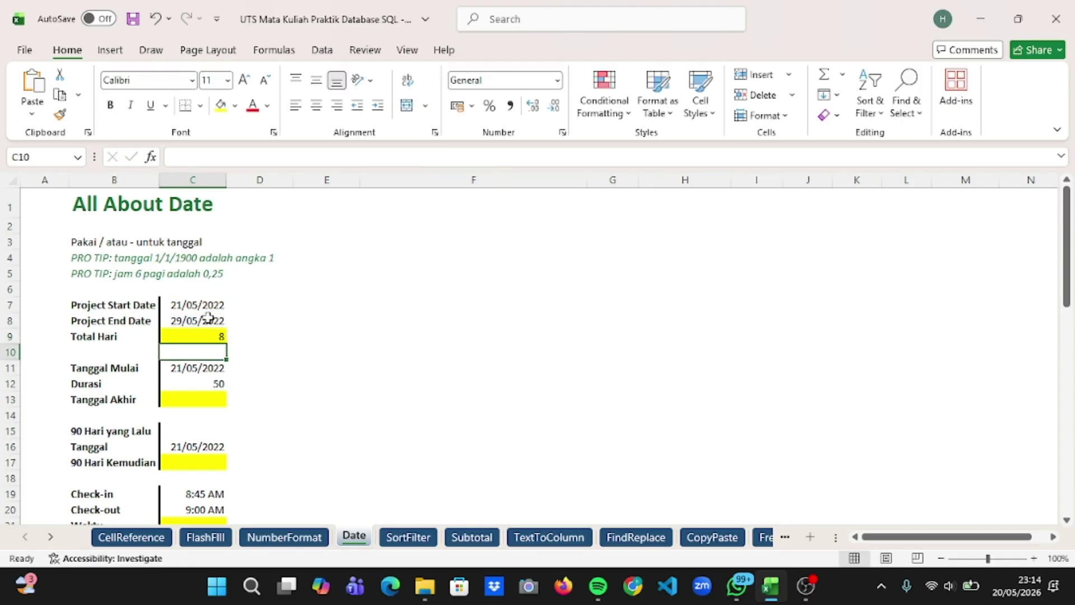
Calculate Tanggal Akhir in C13 by adding the duration to the start date with =C11+C12.
left_click(199, 404)
double_click(200, 403)
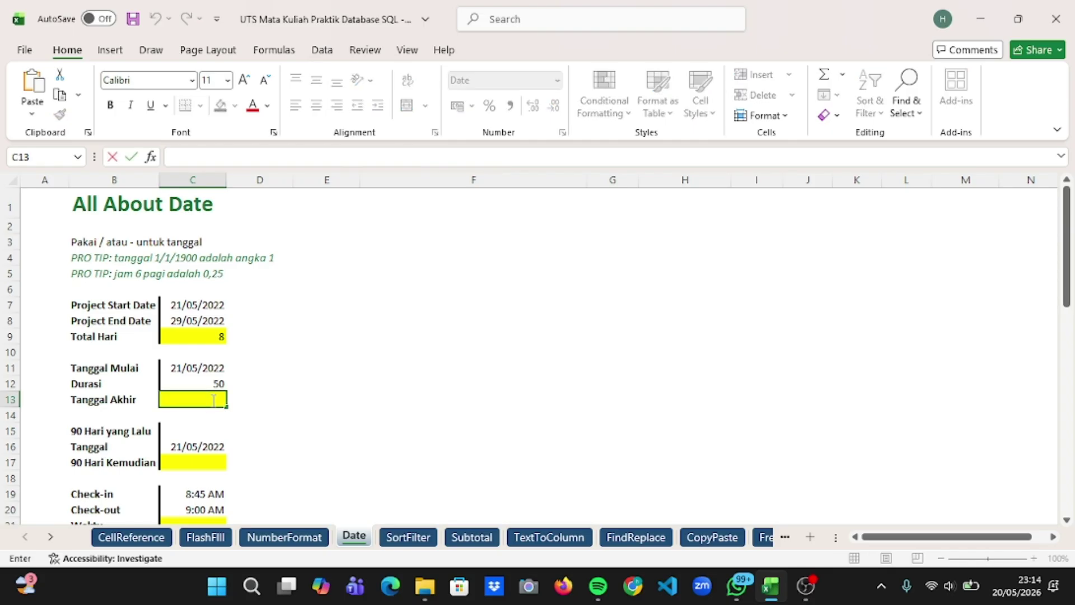
type("=")
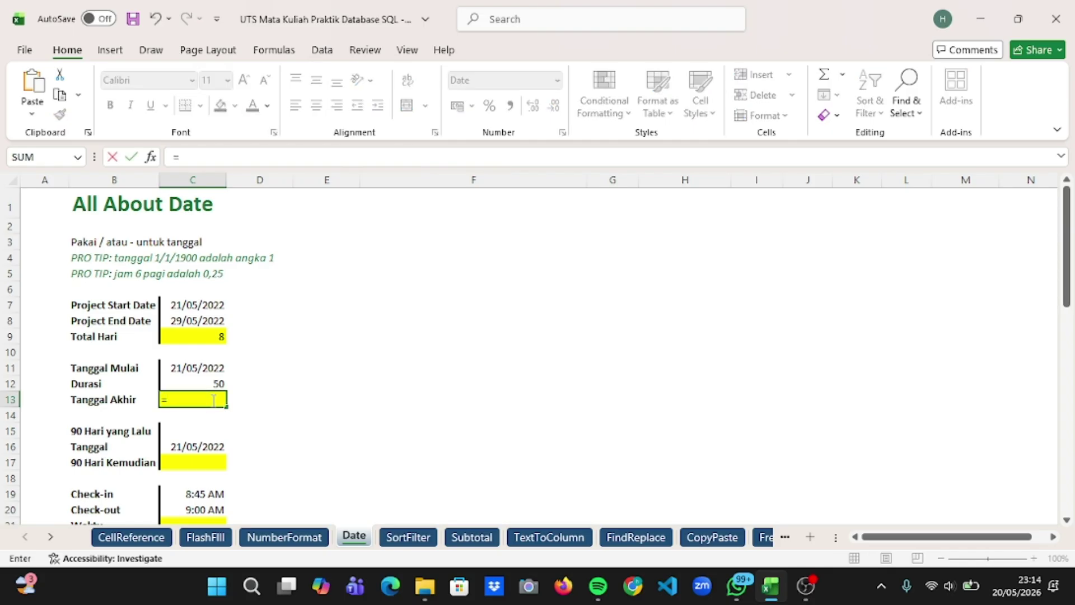
left_click(211, 367)
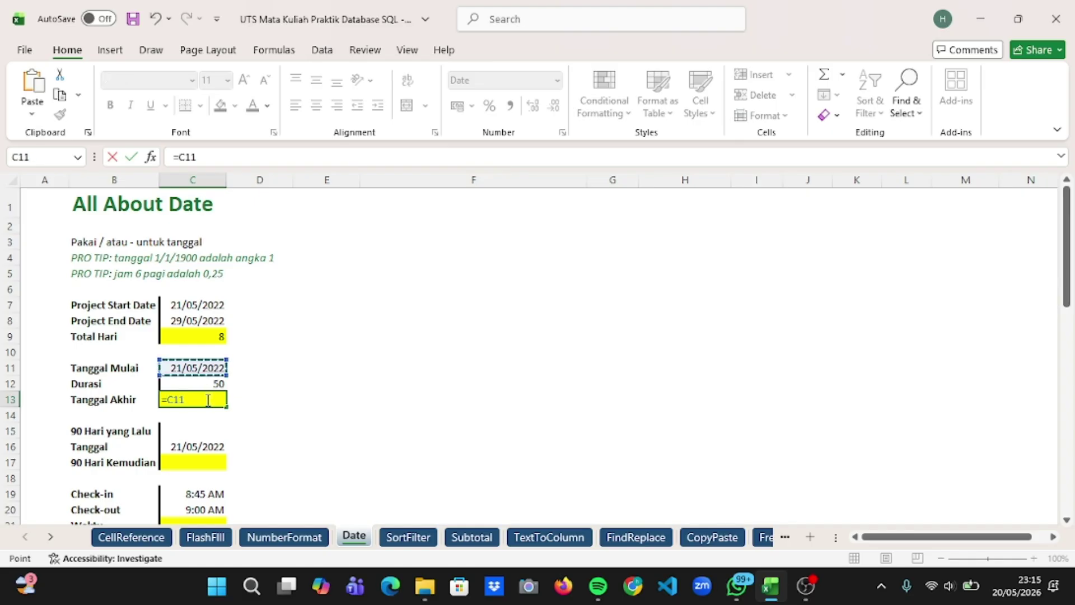
type("_")
key("BackSpace")
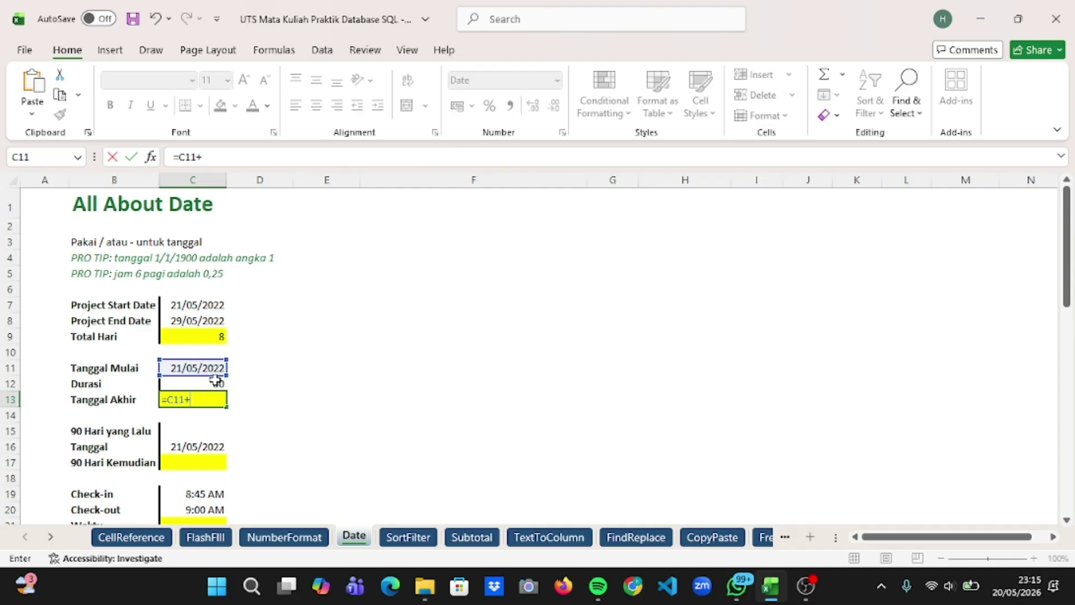
type("+")
left_click(214, 383)
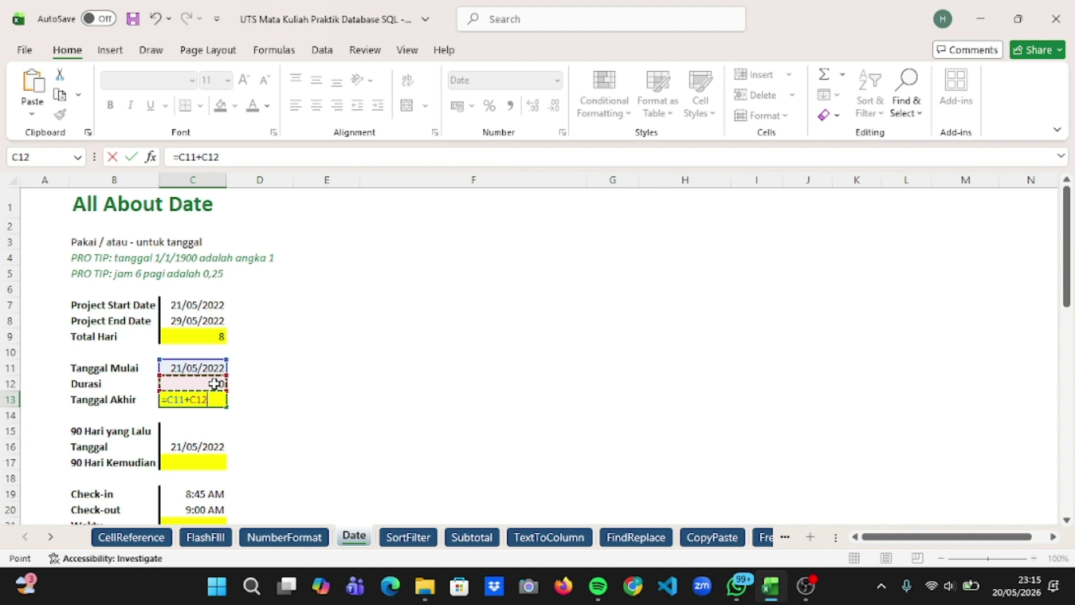
key("Return")
Begin a formula in C17, the cell for 90 Hari Kemudian.
scroll(245, 444, "down", 1)
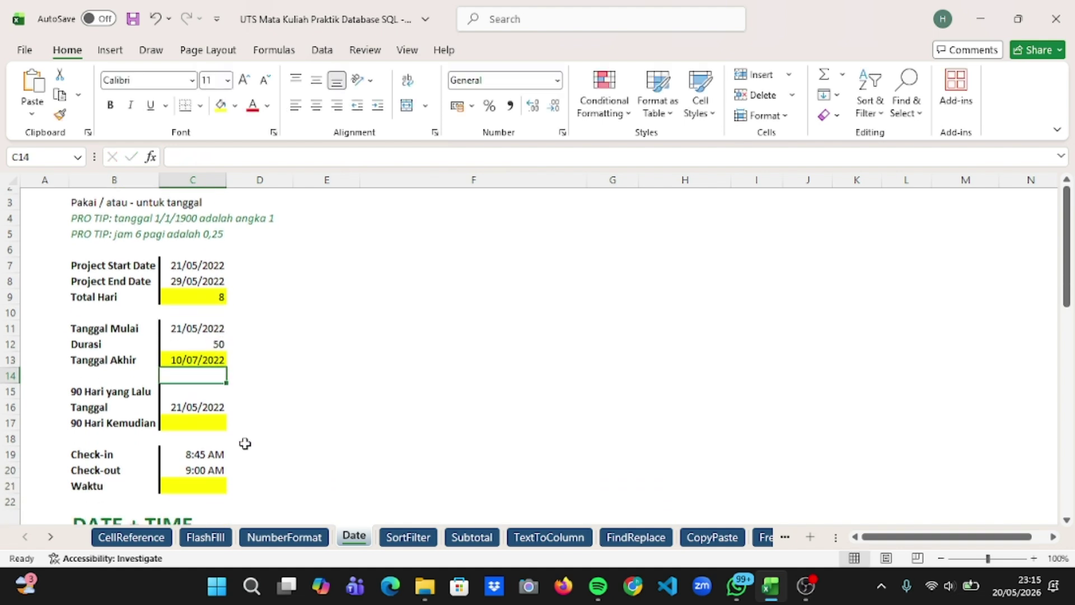
left_click(192, 412)
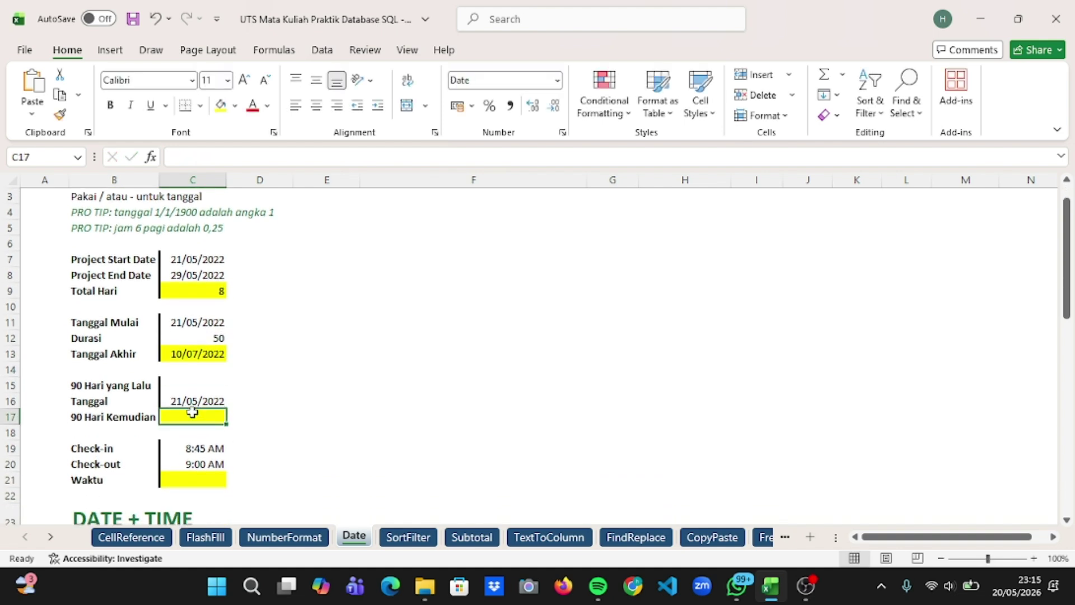
double_click(192, 414)
type("=")
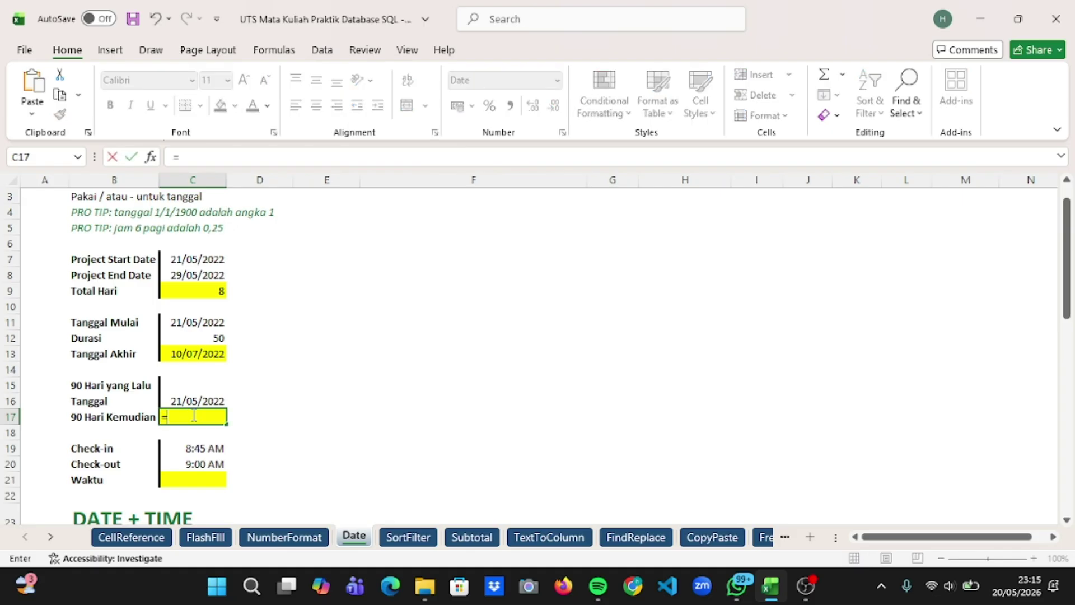
type("t")
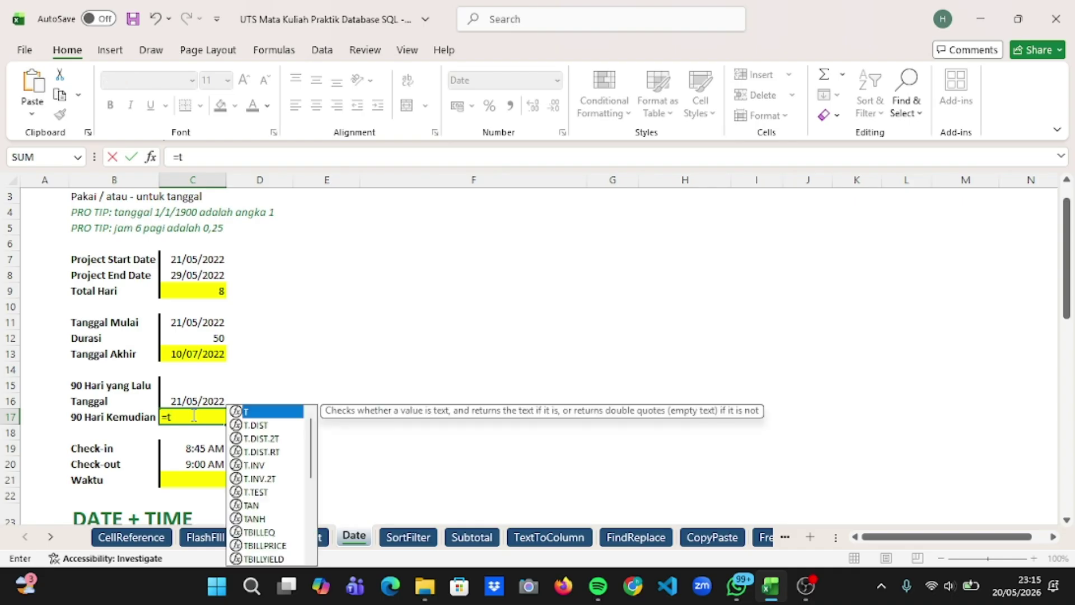
type("od")
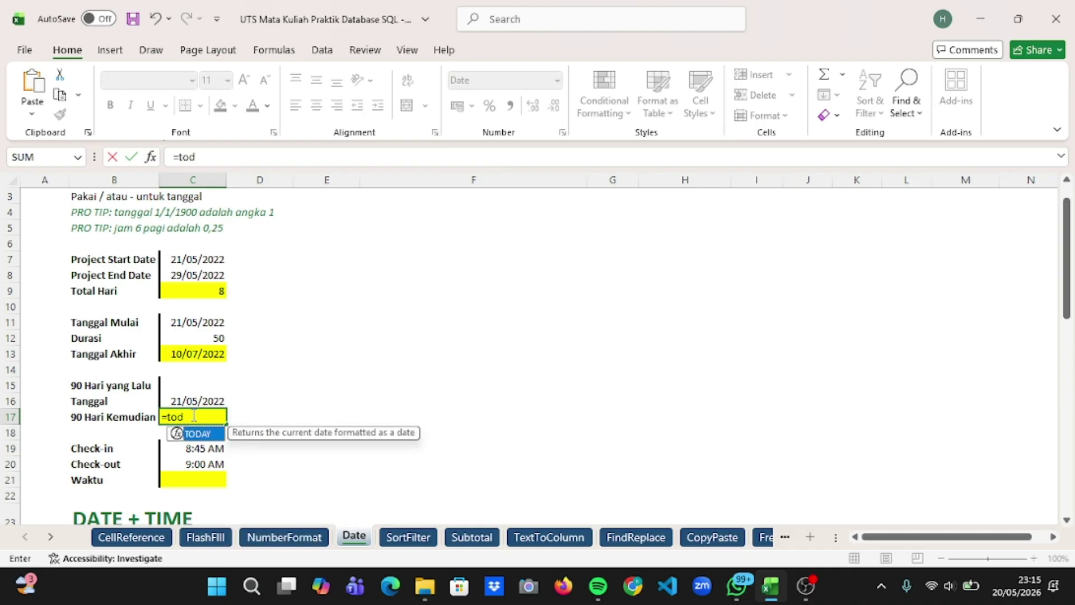
type("ay")
key("Tab")
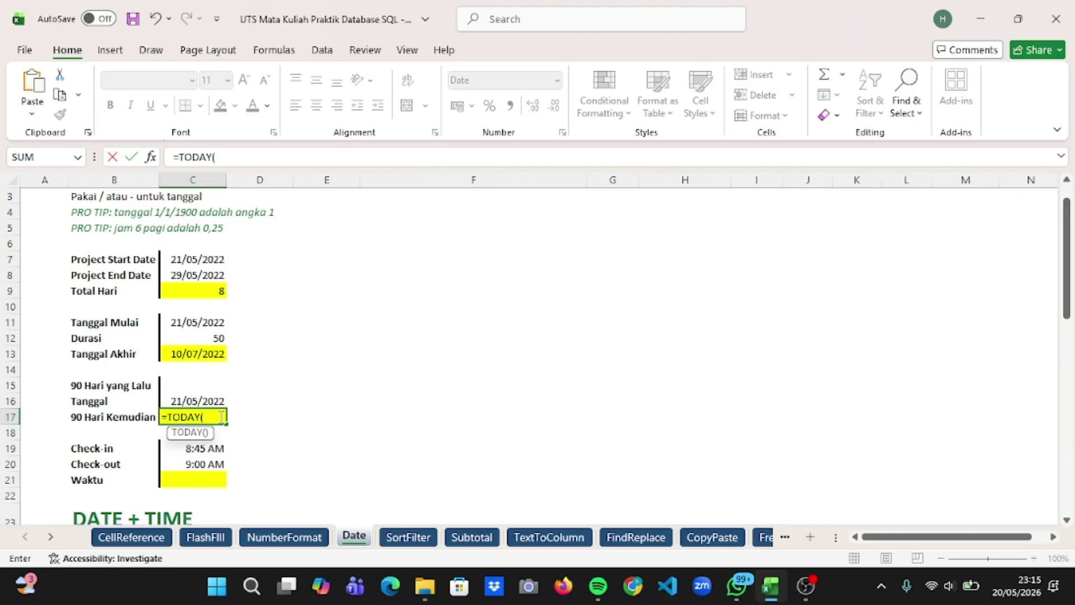
key("BackSpace")
key("BackSpace")
key("BackSpace")
key("BackSpace")
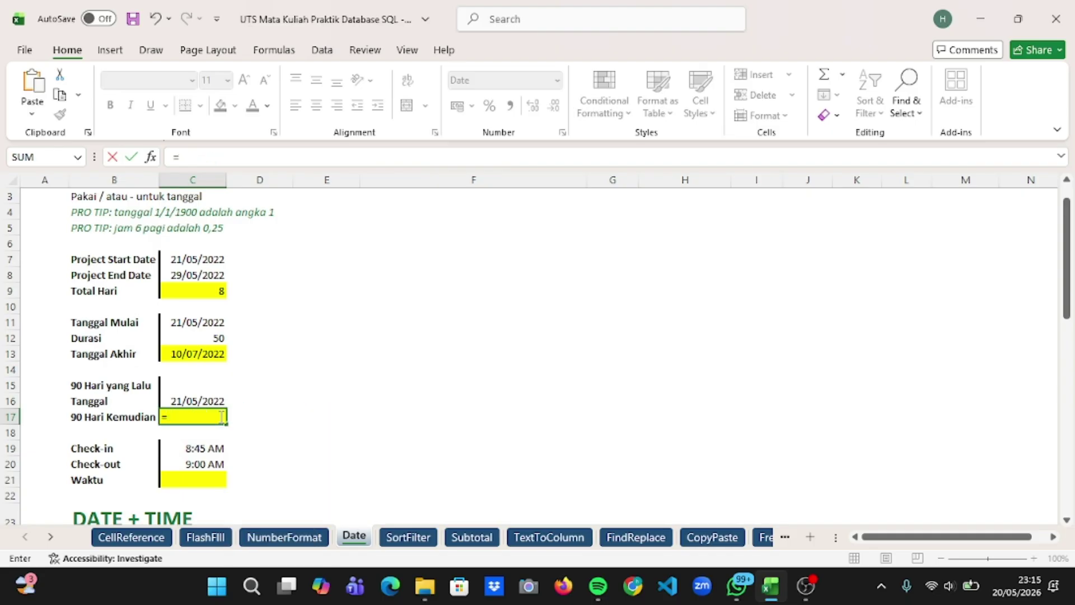
Complete the formula in C17 as =C16-90, subtracting 90 days from the date in C16.
left_click(204, 399)
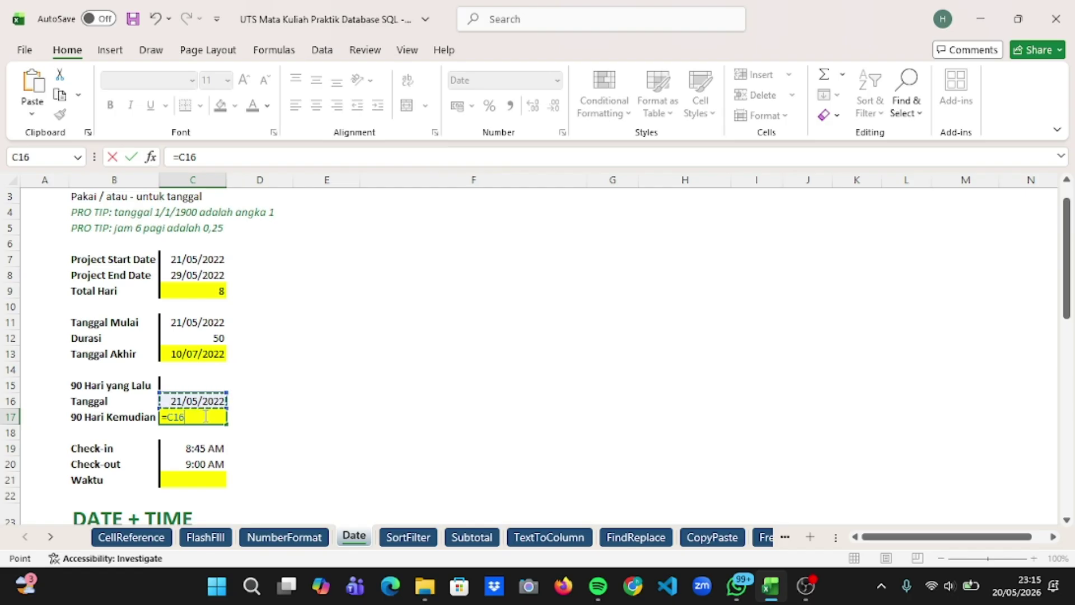
type("-90")
key("Return")
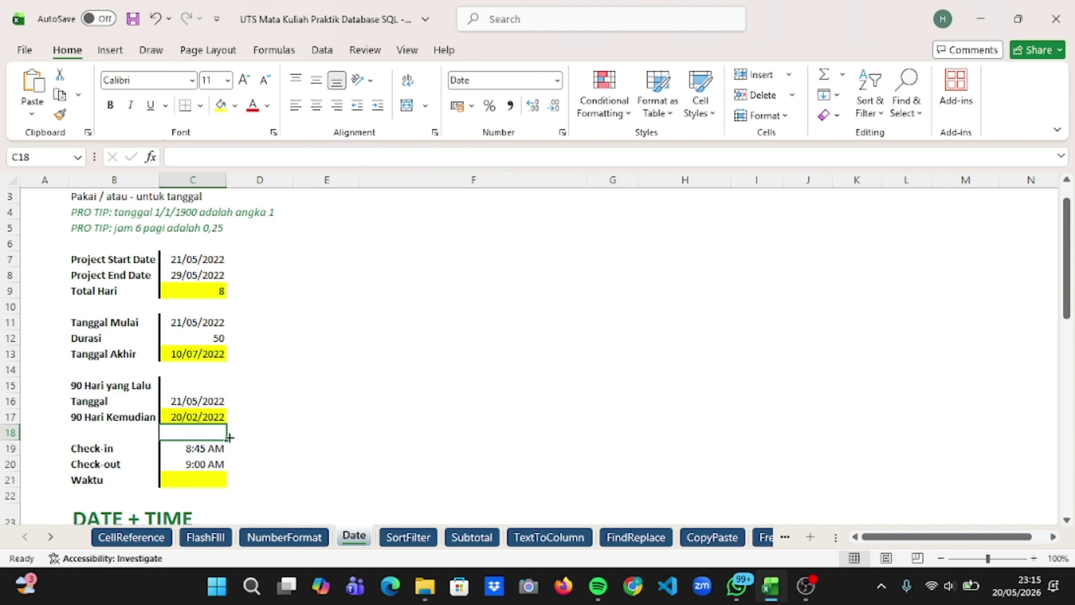
Calculate Waktu in C21 by subtracting the check-in time from the check-out time with =C20-C19.
scroll(296, 397, "down", 2)
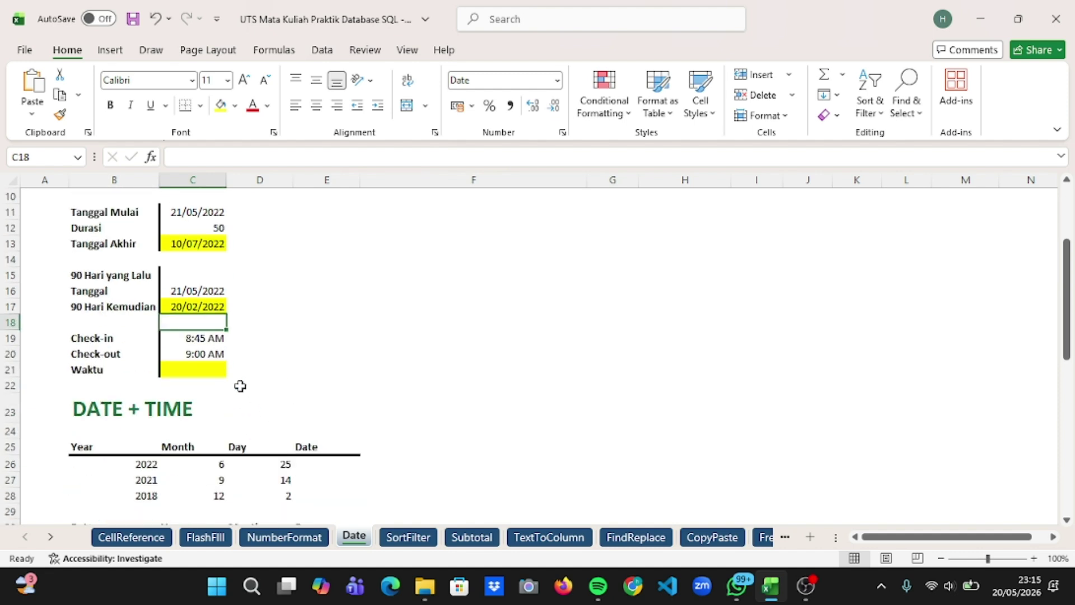
left_click(186, 367)
double_click(192, 370)
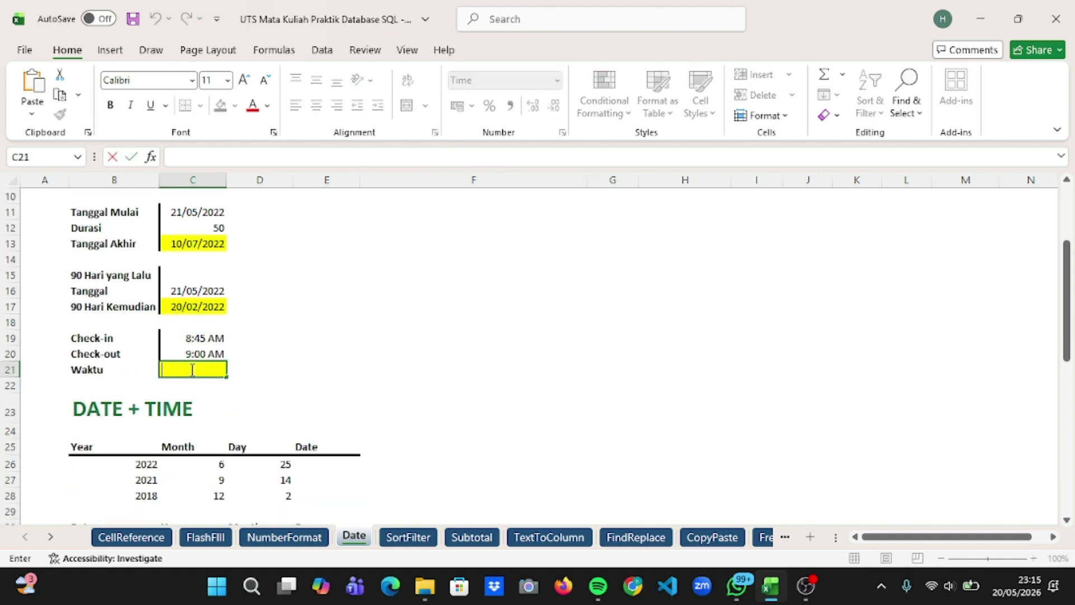
type("=")
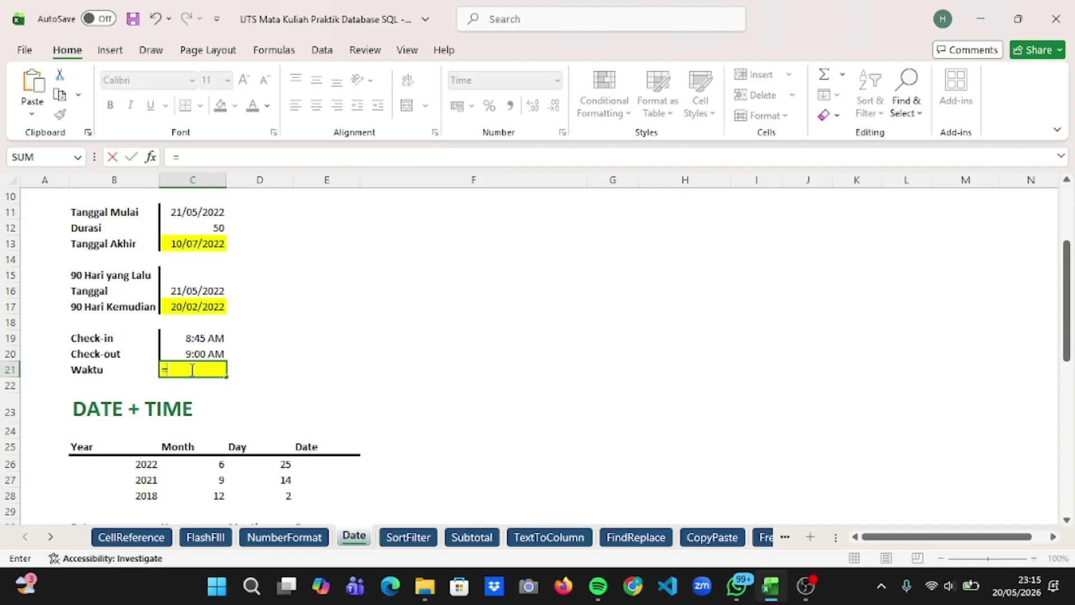
left_click(206, 352)
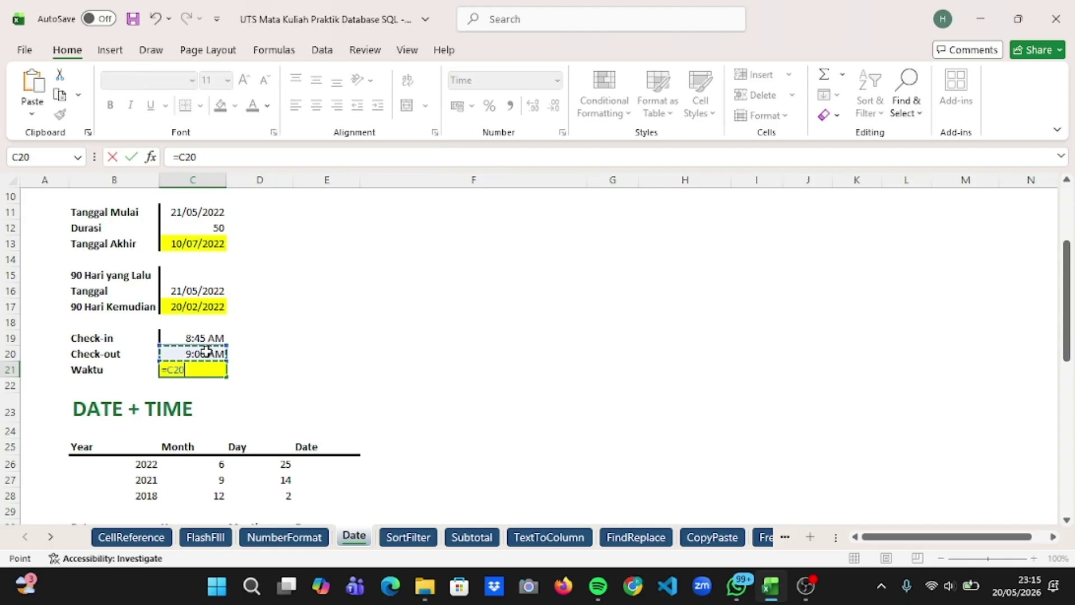
type("-")
left_click(204, 336)
key("Return")
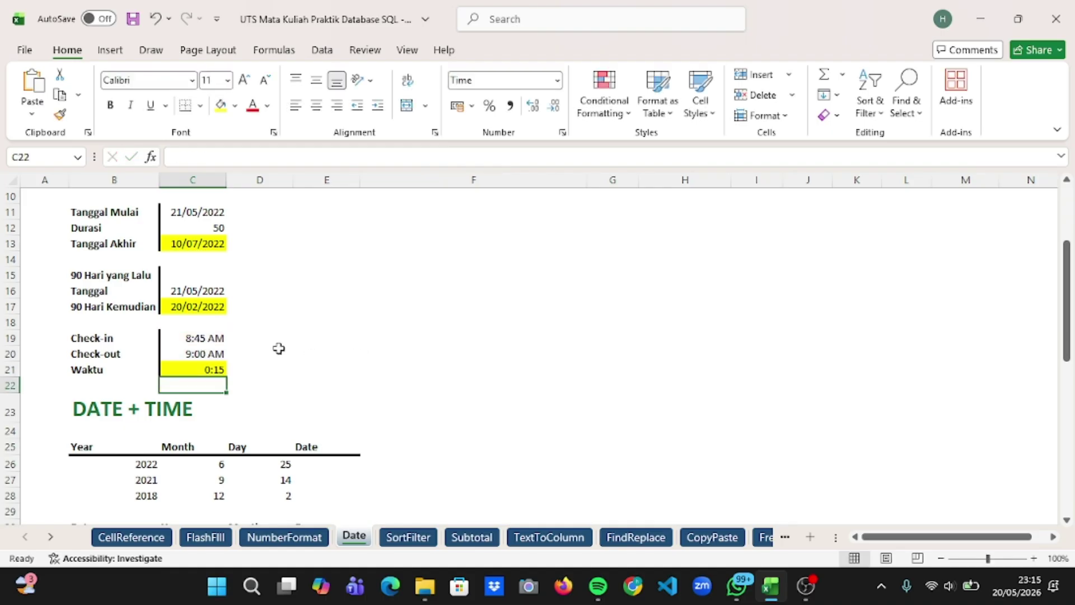
In the DATE + TIME section, extract the year from the date in B31 into C31 with the YEAR function.
scroll(279, 349, "down", 3)
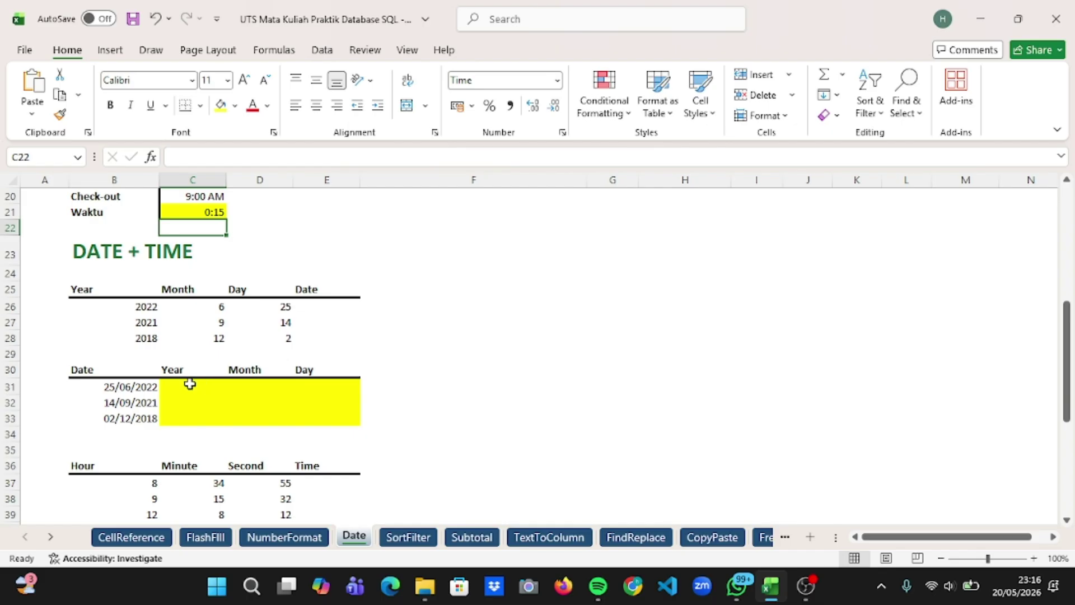
left_click(191, 385)
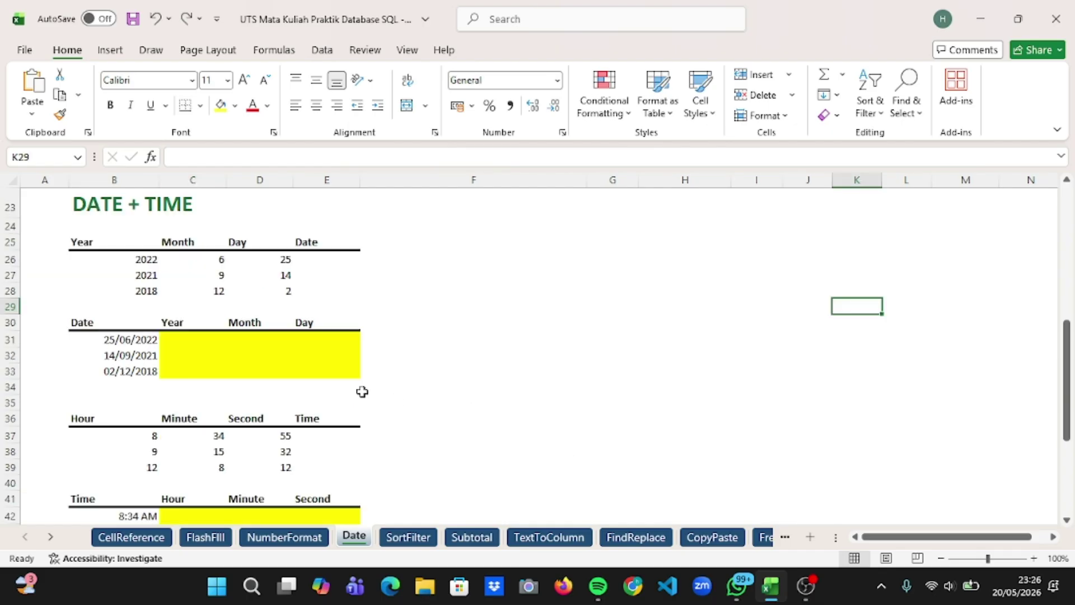
left_click(177, 336)
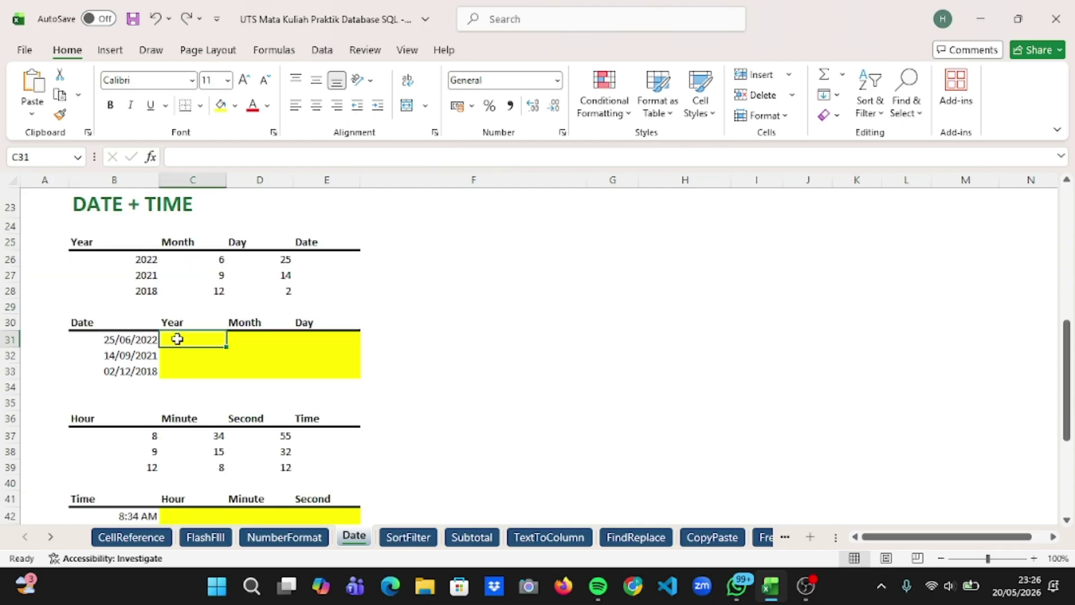
double_click(177, 338)
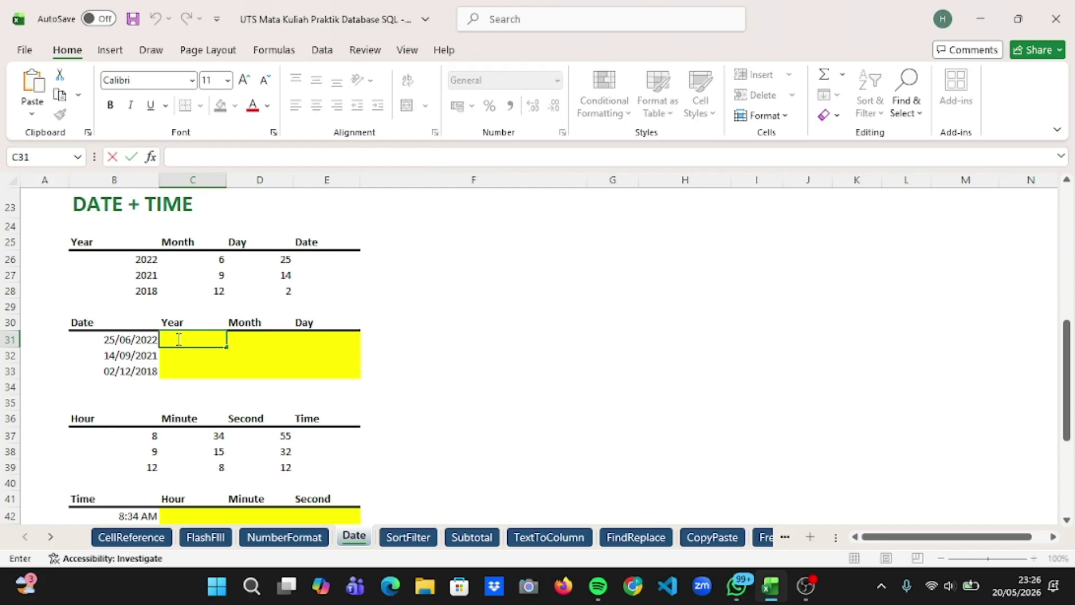
type("=y")
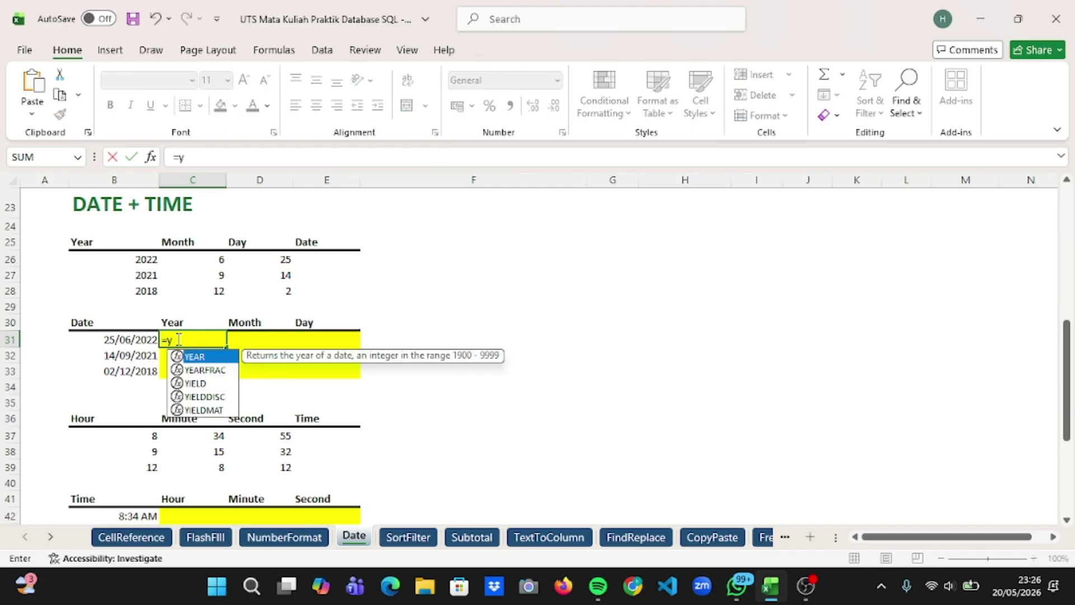
type("ea")
key("Tab")
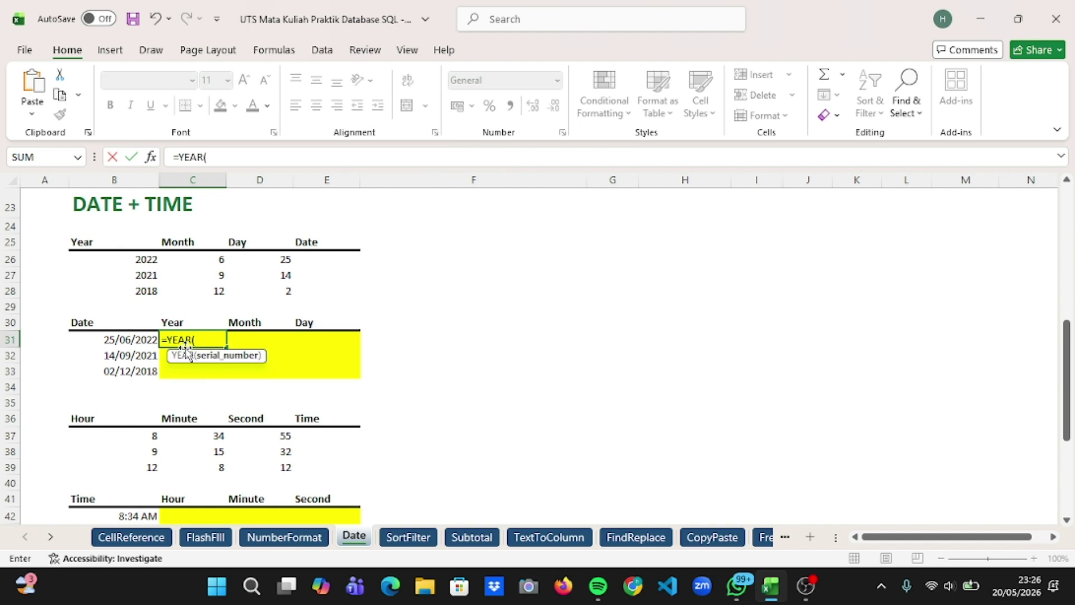
left_click(132, 340)
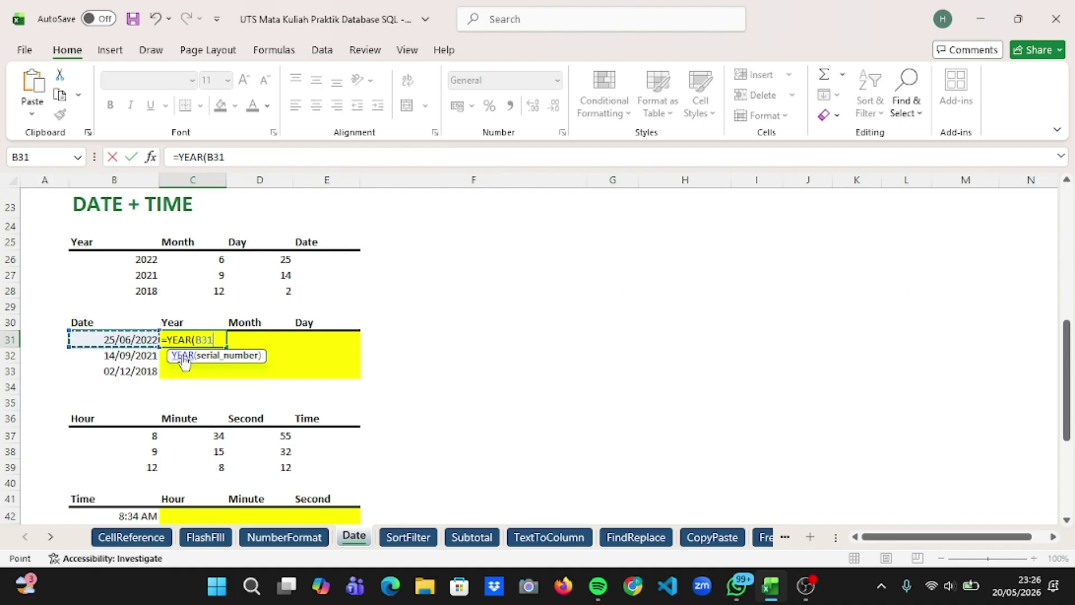
key("Return")
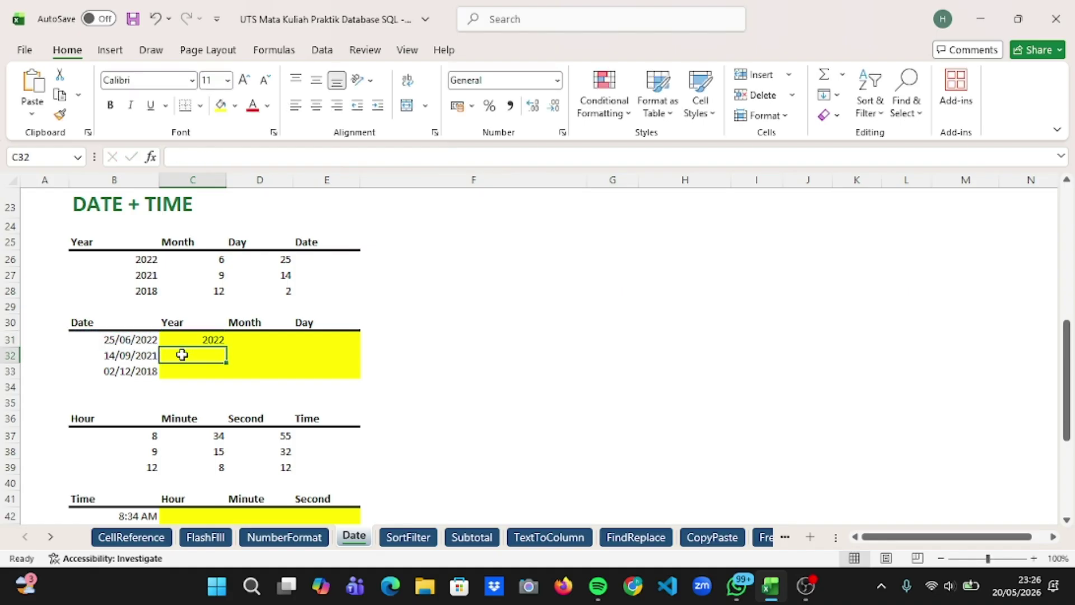
Extract the month from the date in B31 into D31 with the MONTH function.
left_click(256, 340)
double_click(257, 340)
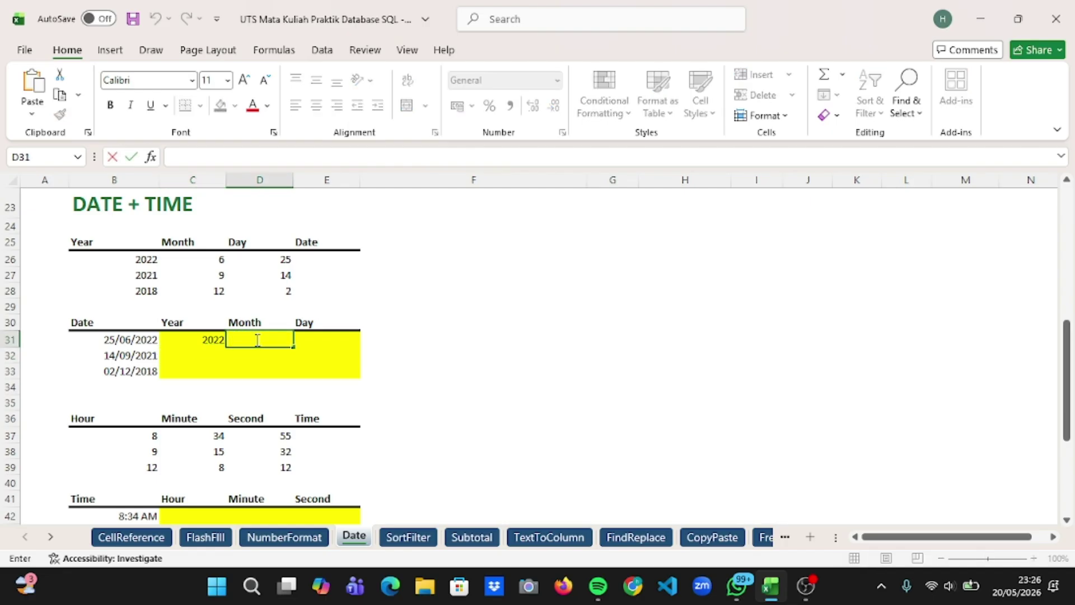
type("=mo")
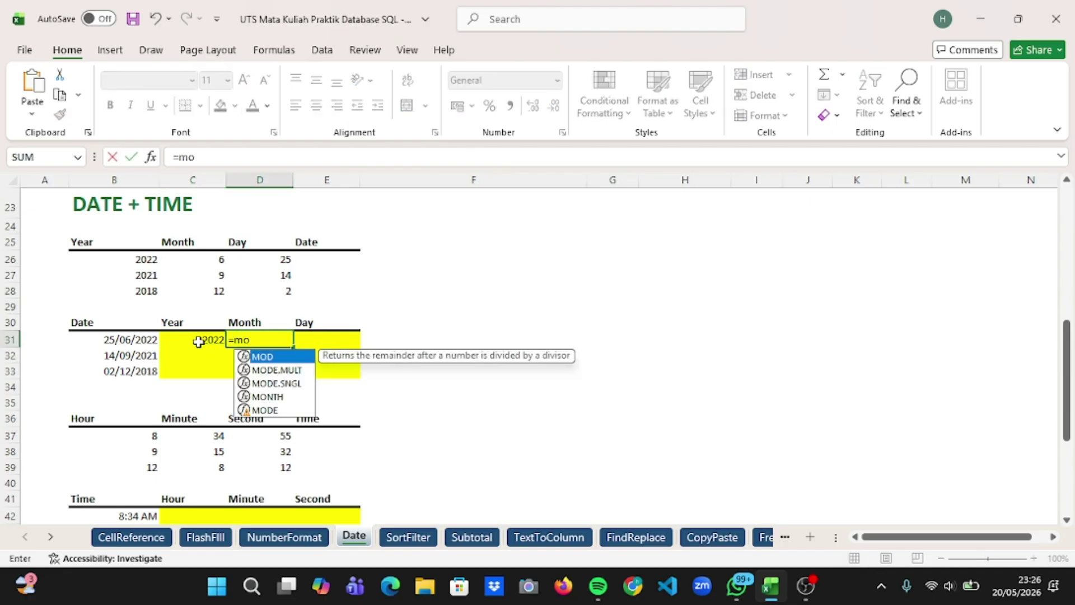
type("nt")
key("Tab")
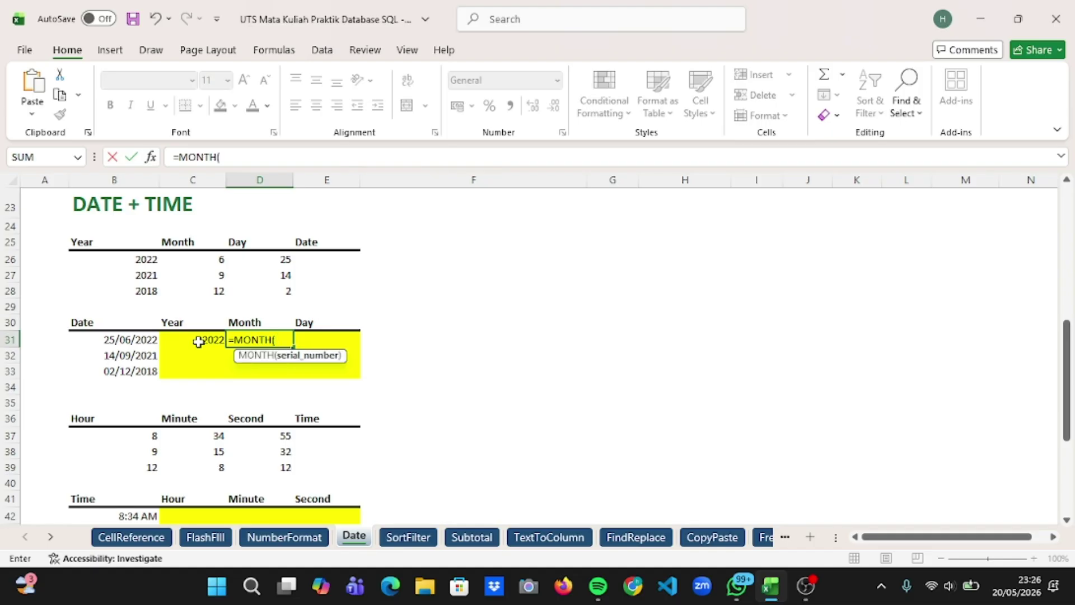
left_click(118, 340)
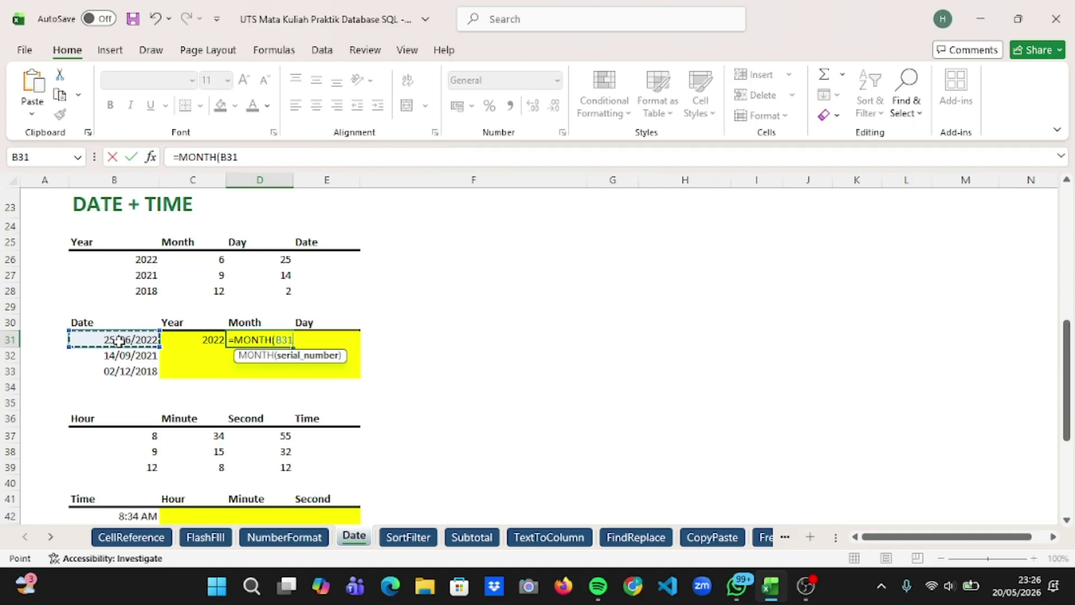
key("Return")
Extract the day from the date in B31 into E31 with the DAY function.
left_click(311, 343)
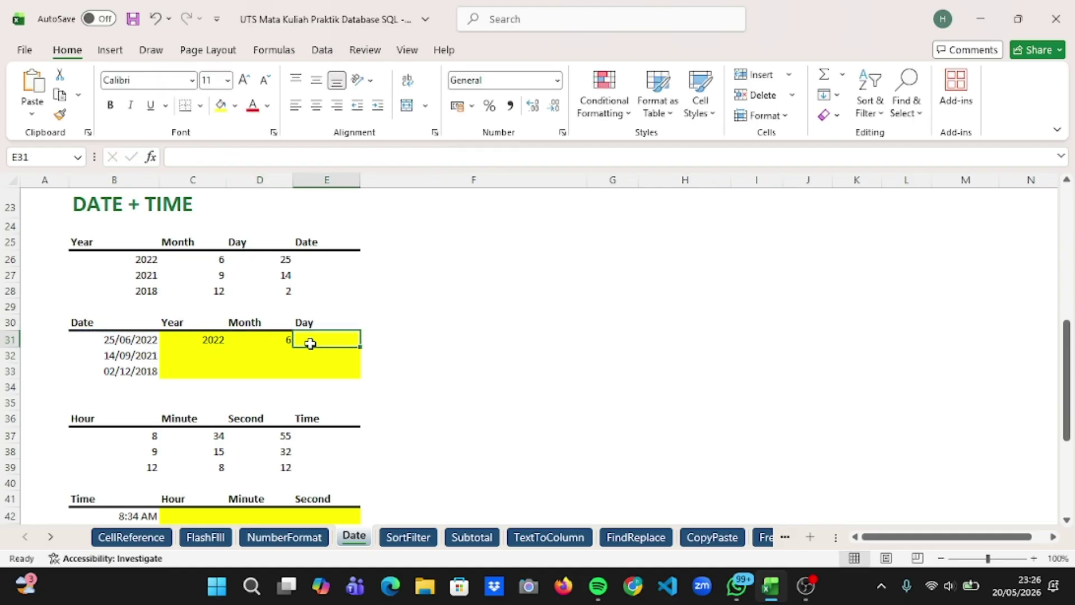
type("=")
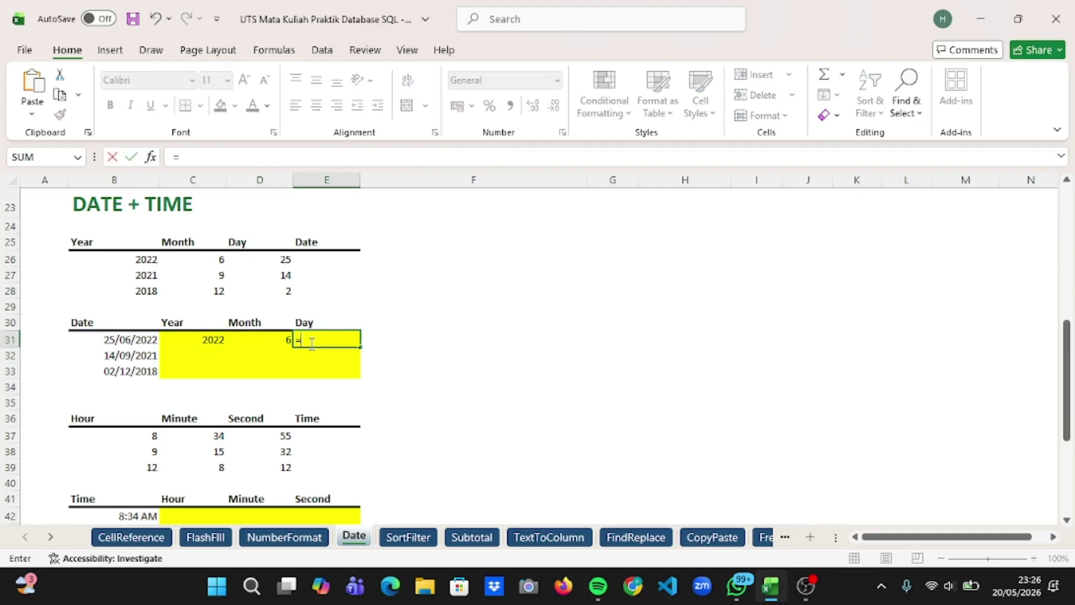
type("day")
key("Tab")
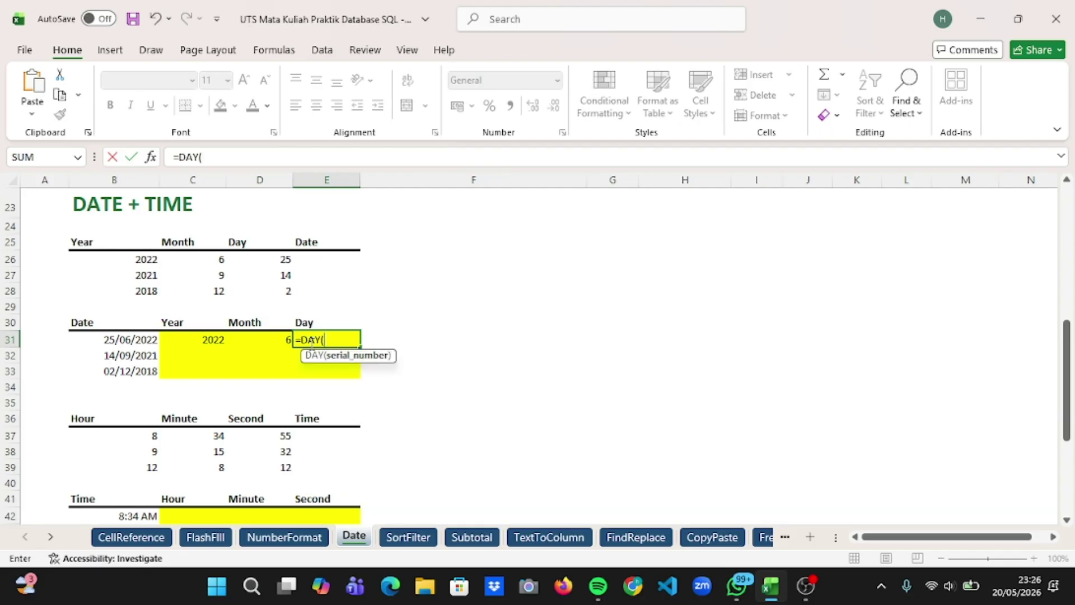
left_click(145, 342)
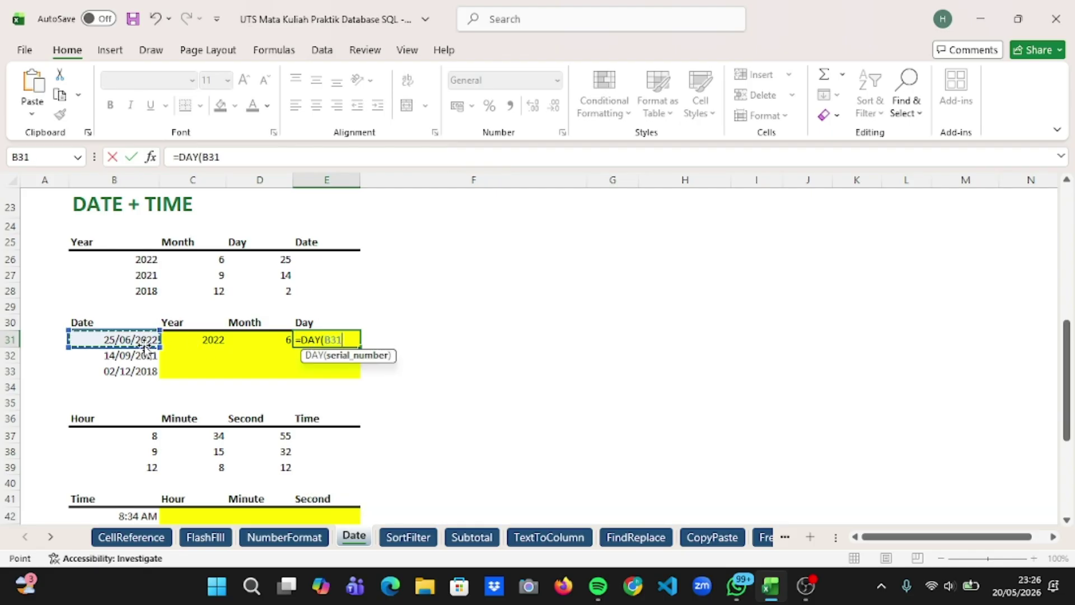
key("Return")
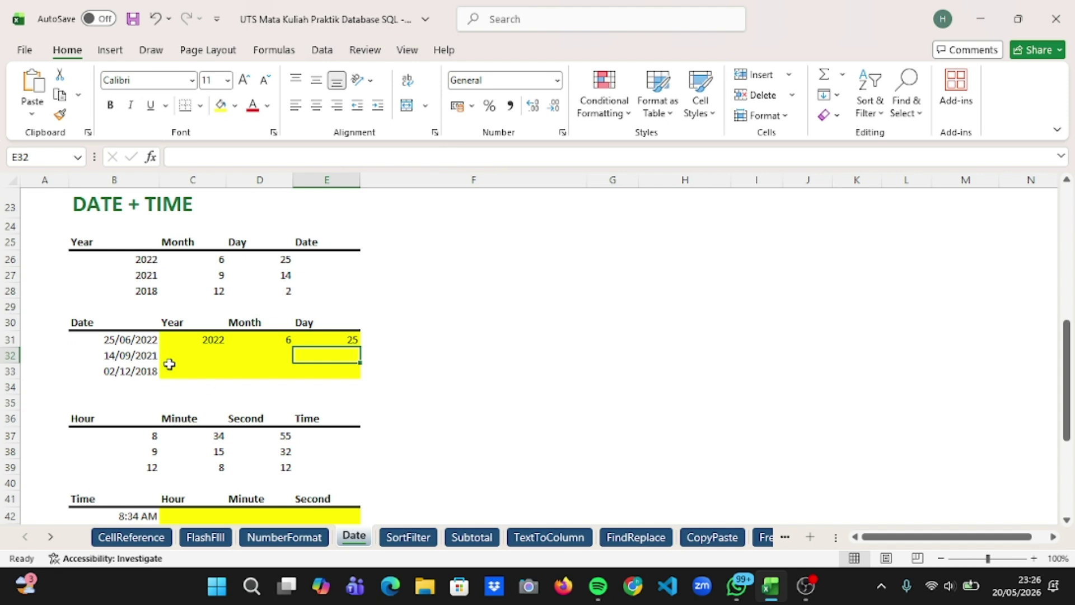
Extract the year from the date in B32 into C32 with the YEAR function.
left_click(192, 354)
type("=")
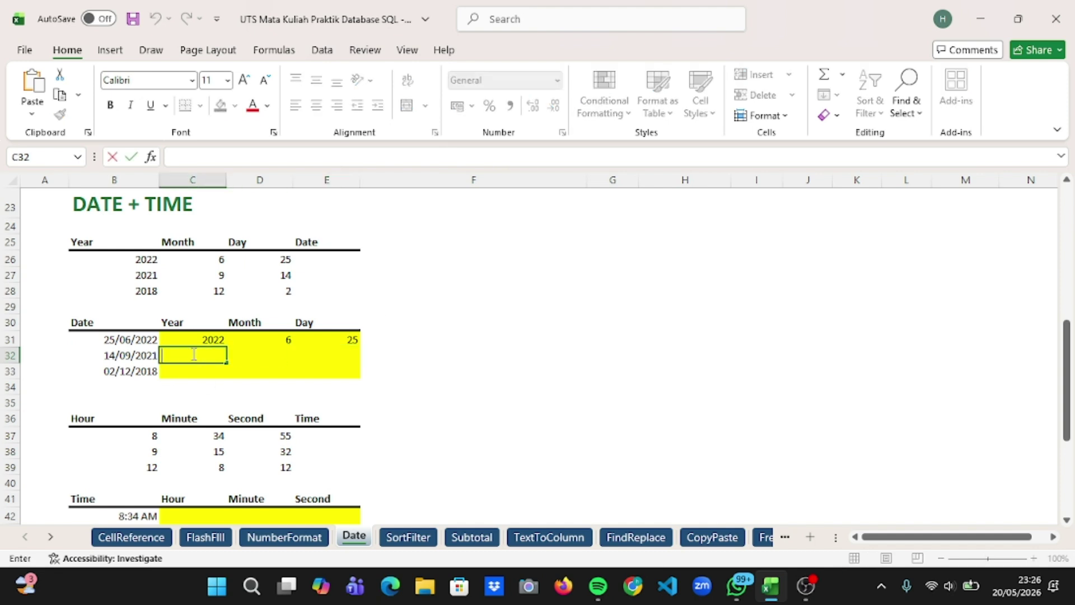
type("yea")
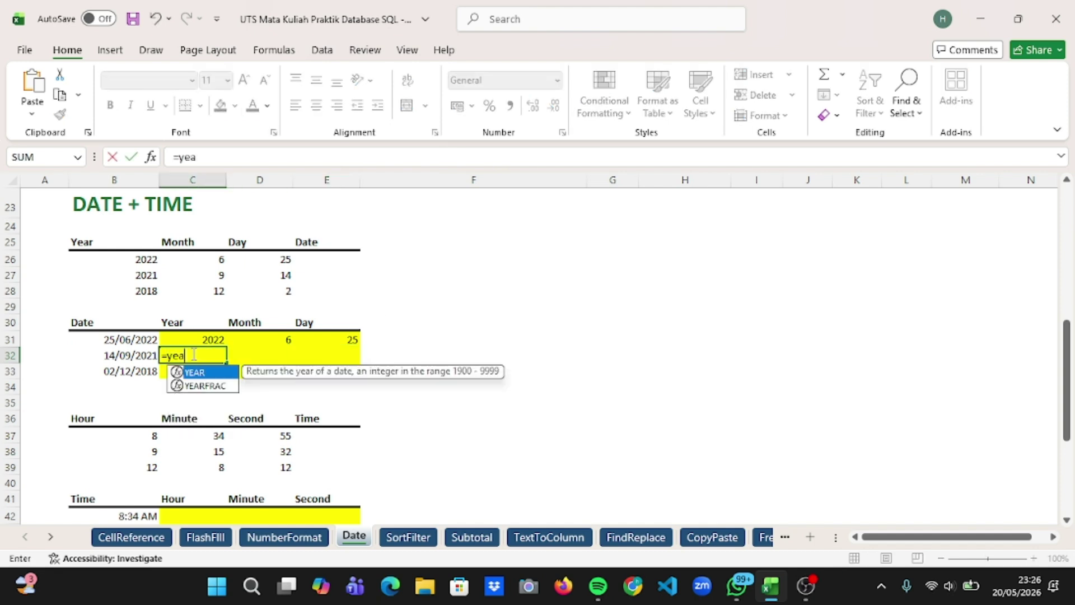
type("r")
key("Tab")
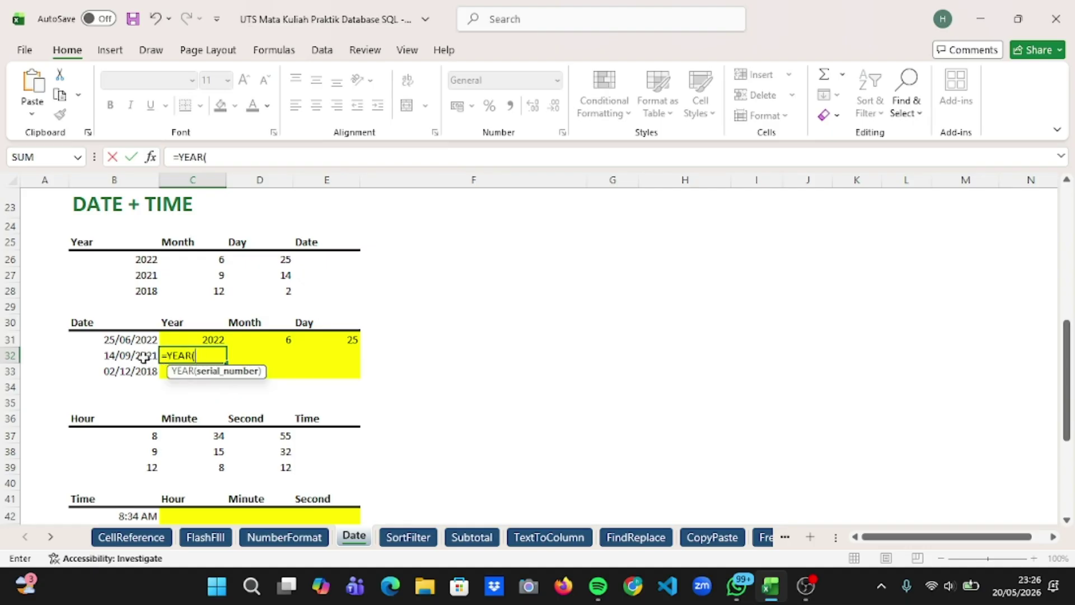
left_click(127, 357)
key("Return")
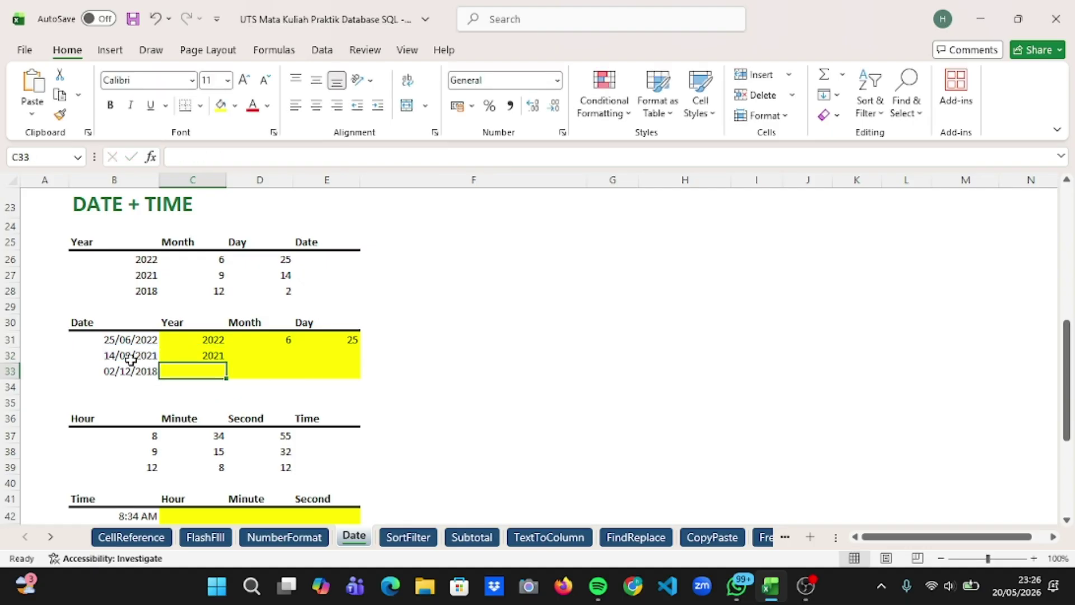
Extract the month from the date in B32 into D32 with the MONTH function.
left_click(249, 355)
double_click(255, 357)
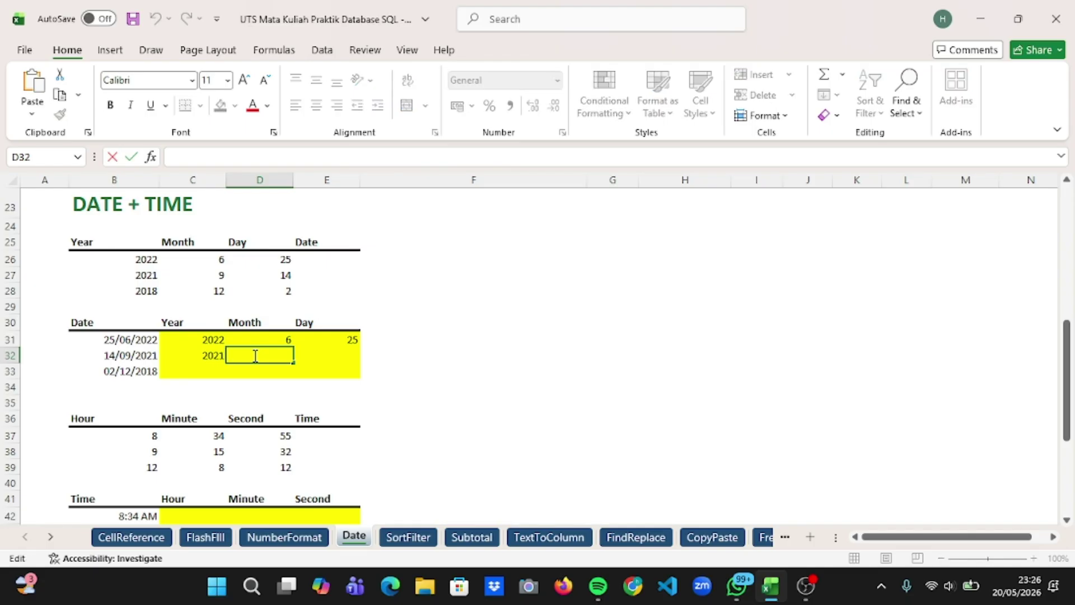
type("=mon")
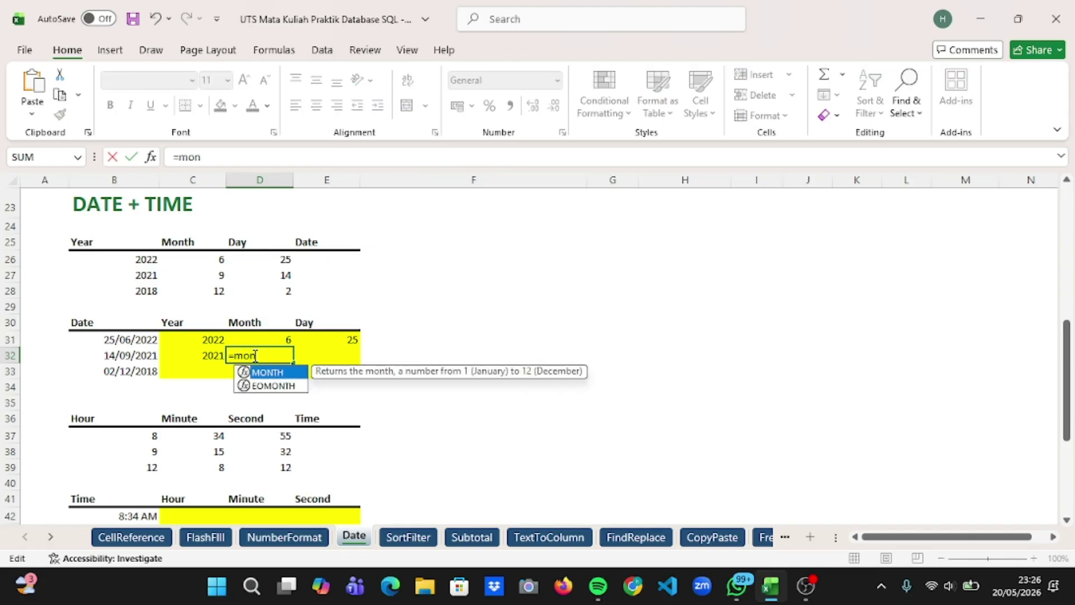
key("Tab")
left_click(147, 355)
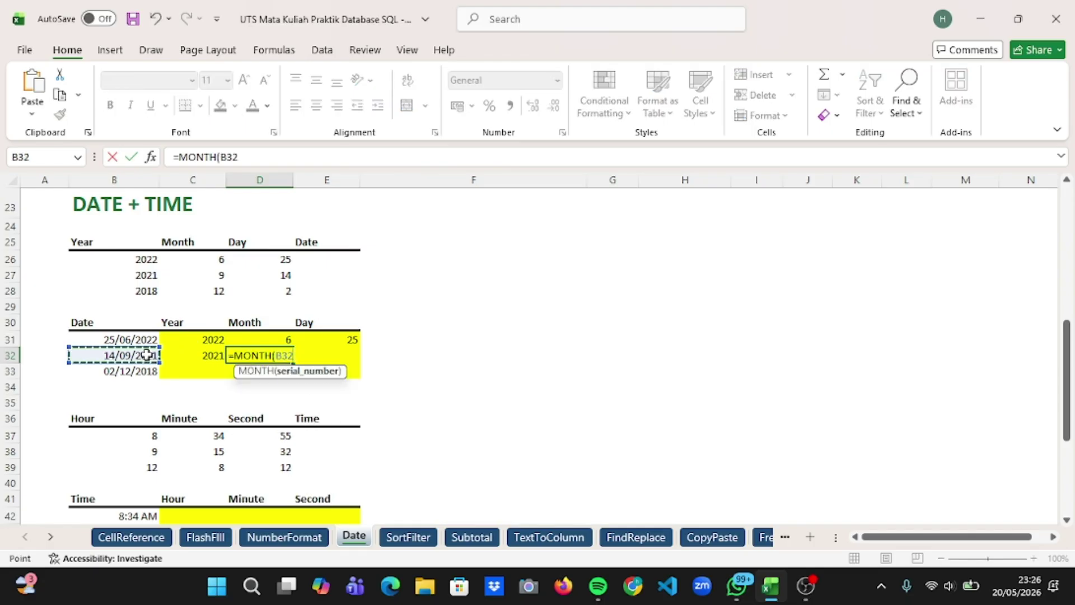
key("Return")
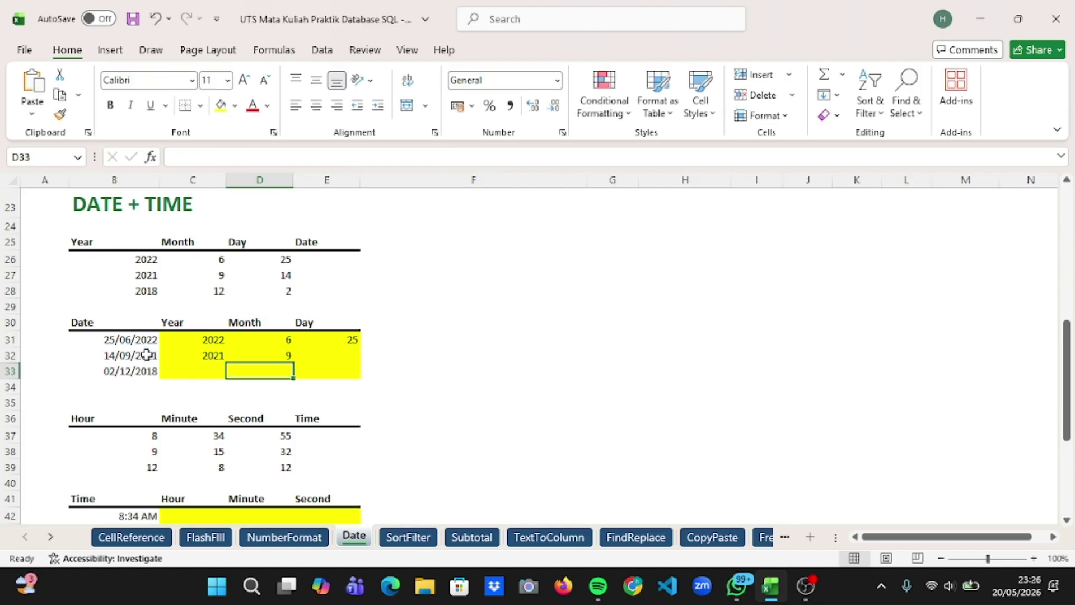
Extract the day from the date in B32 into E32 with the DAY function.
double_click(334, 357)
type("=")
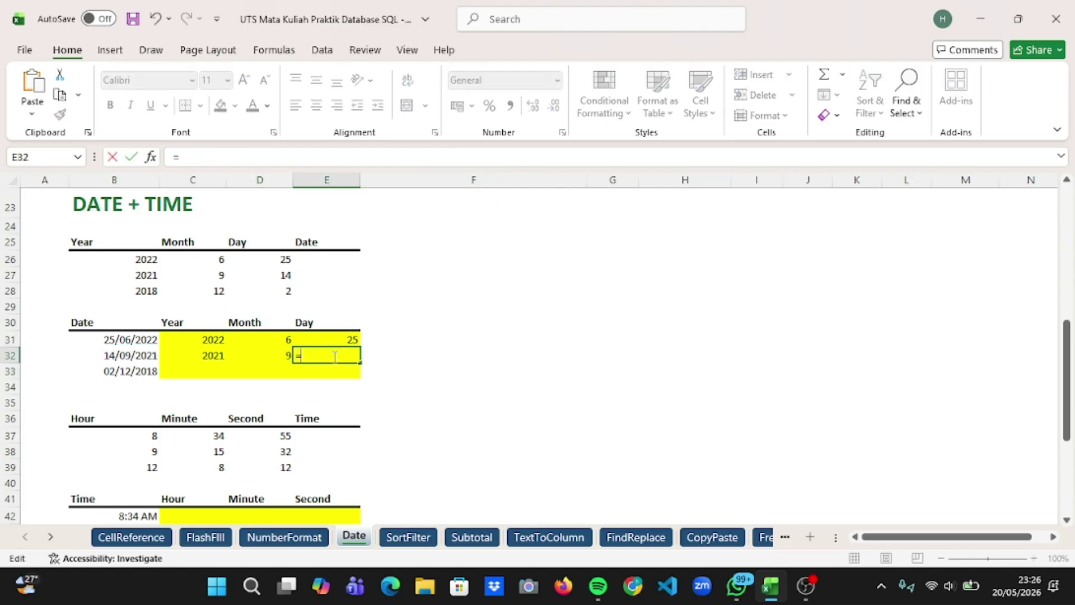
type("day")
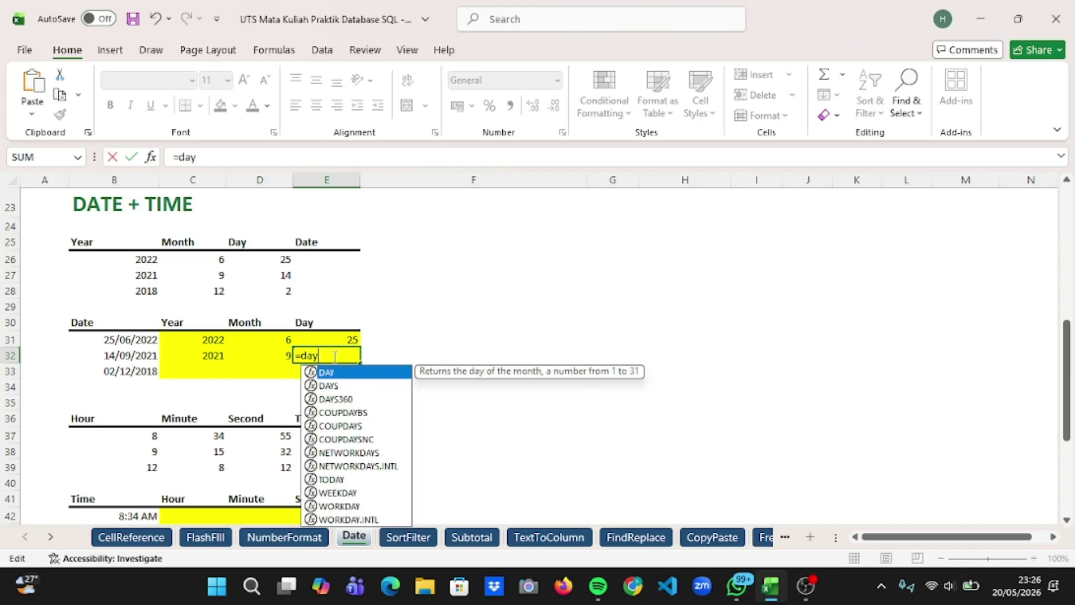
key("Tab")
left_click(114, 356)
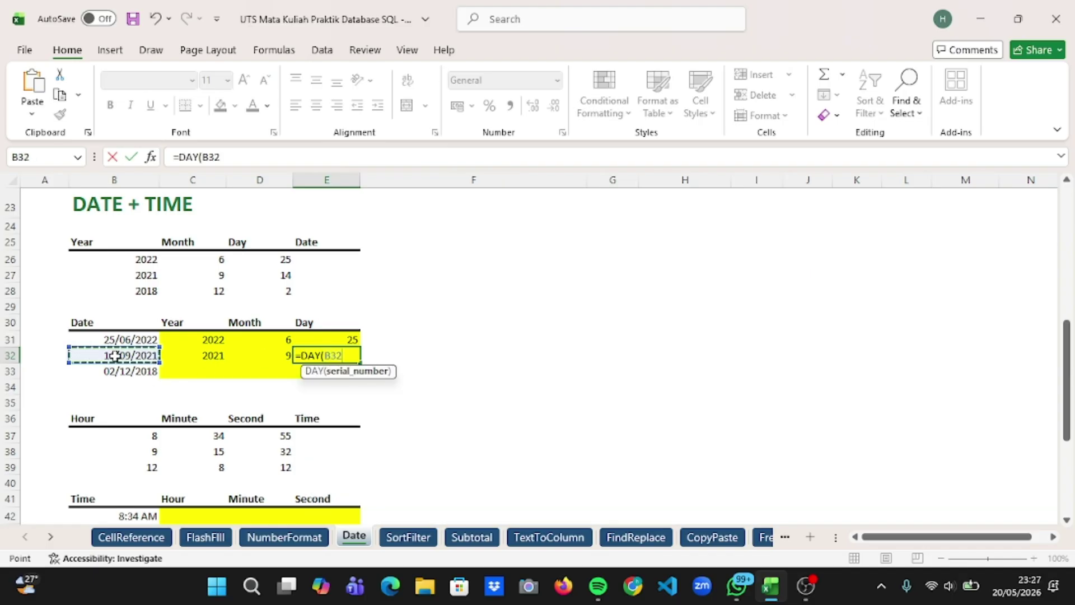
key("Return")
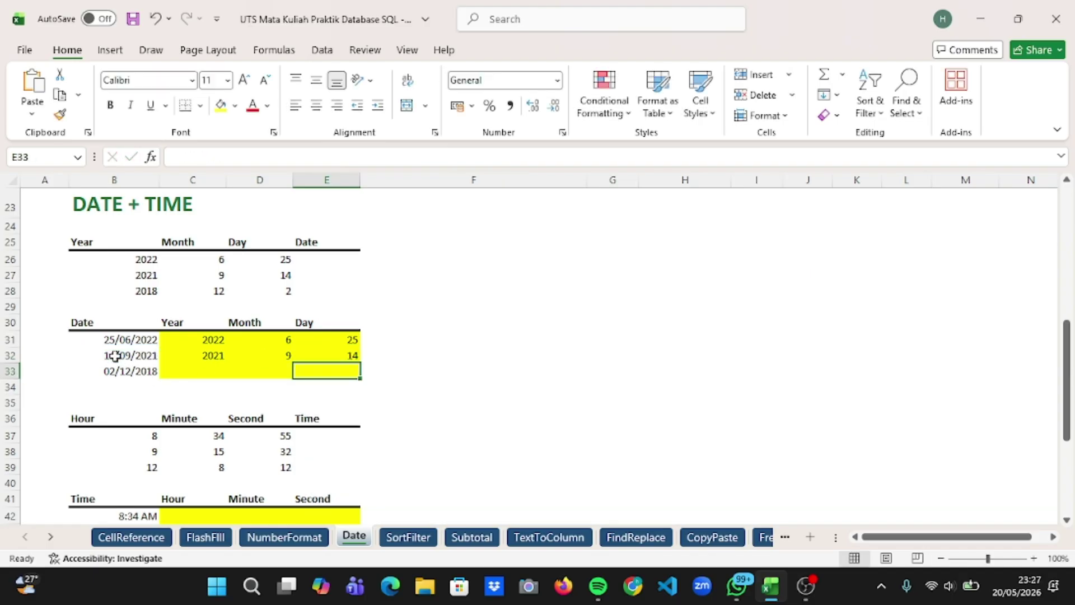
Extract the year from the date in B33 into C33 with the YEAR function.
double_click(194, 371)
type("=yer")
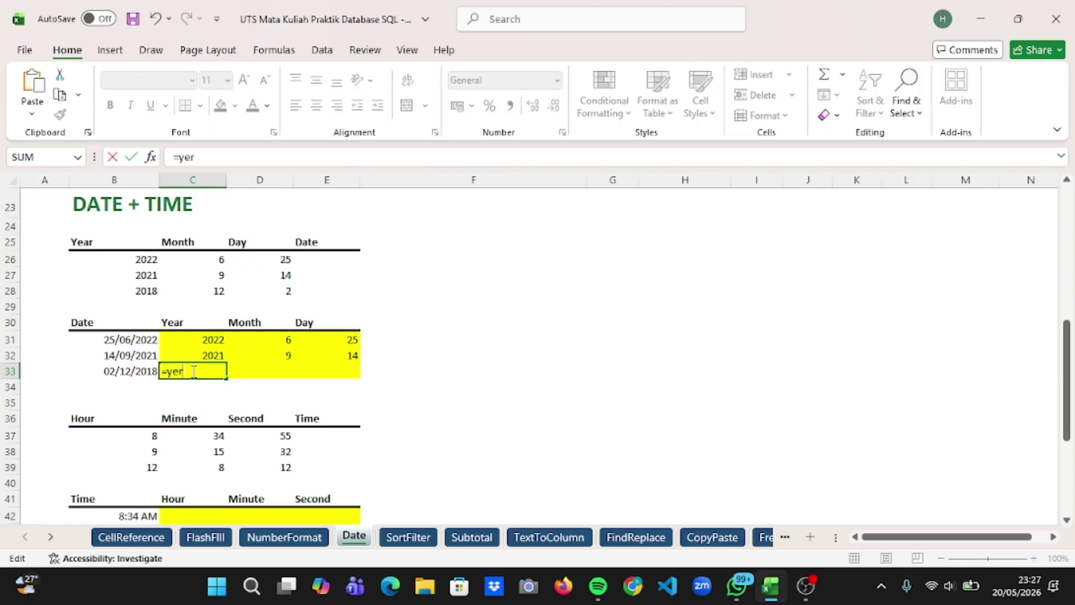
key("BackSpace")
type("a")
key("Tab")
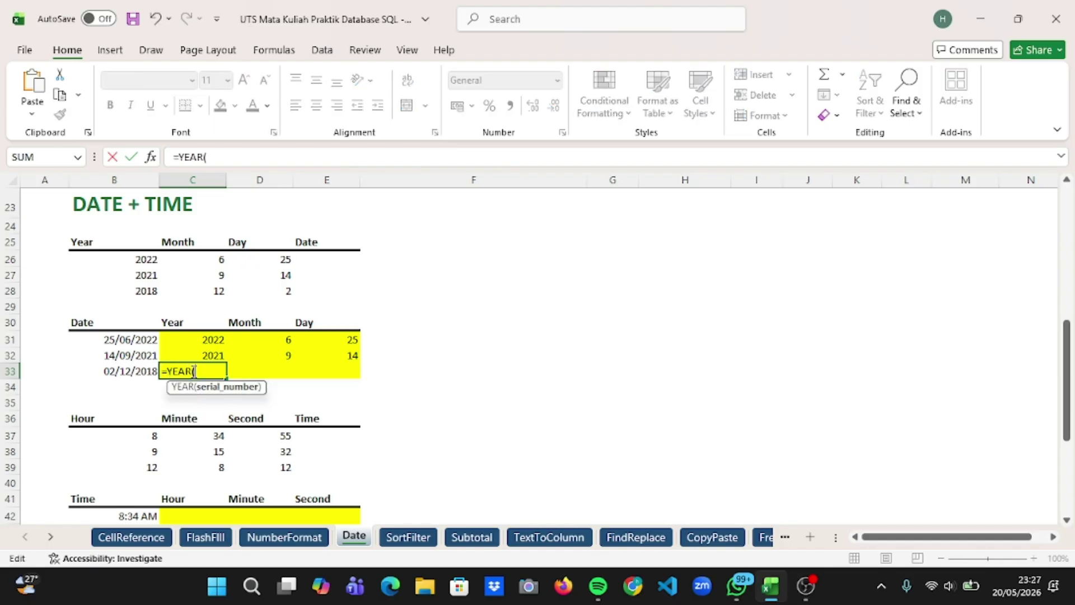
left_click(131, 370)
key("Return")
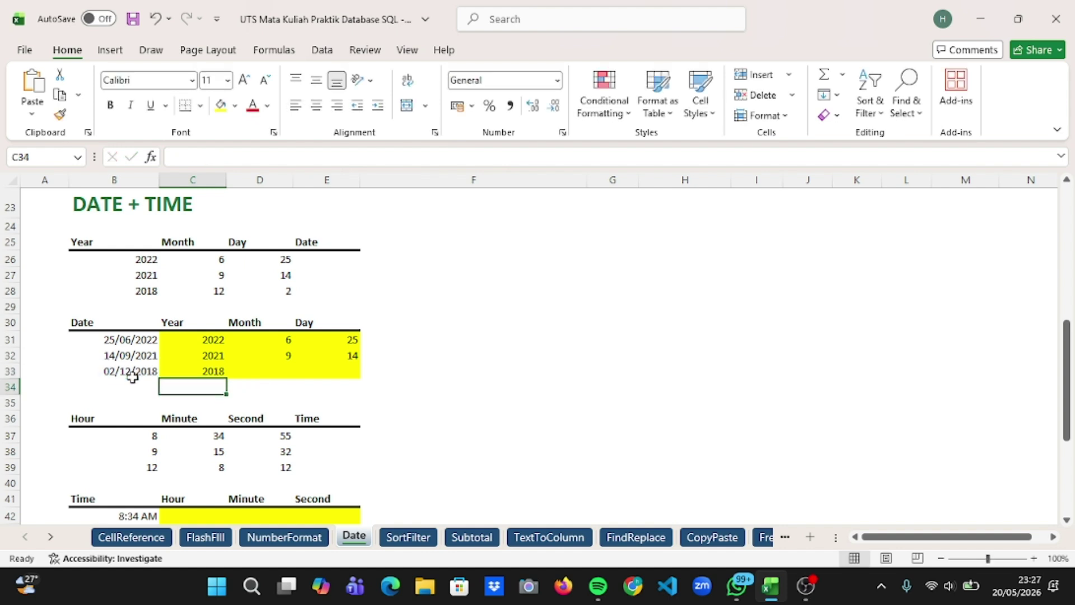
Extract the month from the date in B33 into D33 with the MONTH function.
left_click(274, 372)
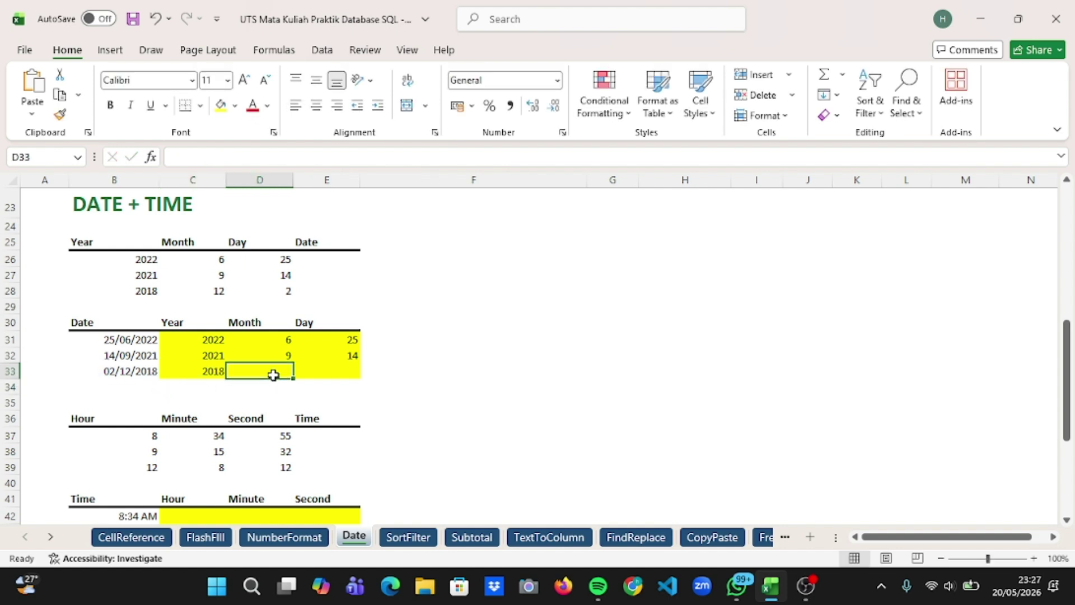
type("=mont")
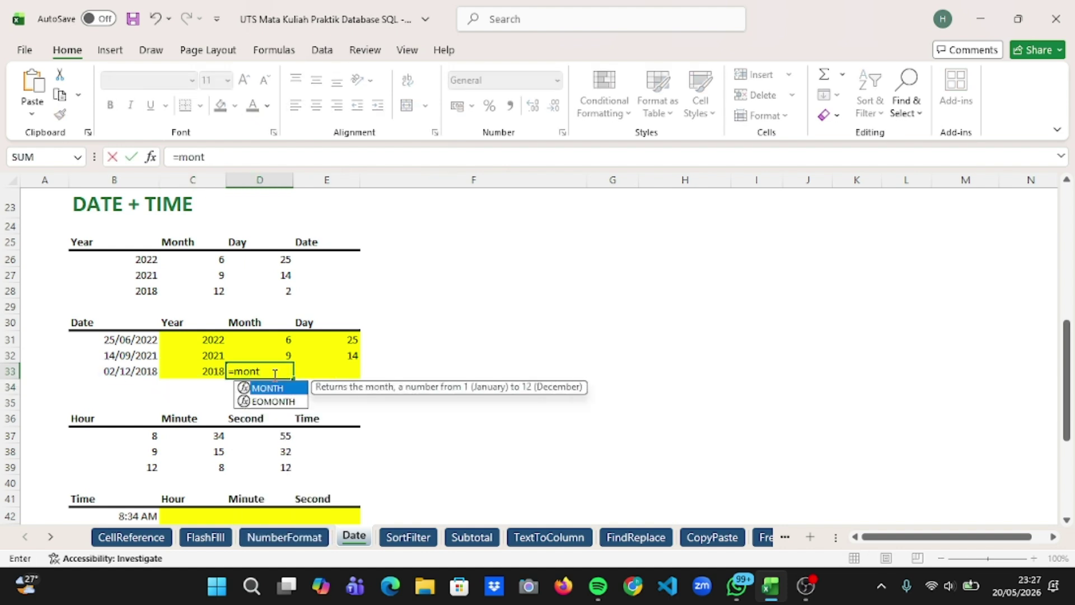
key("Tab")
left_click(151, 370)
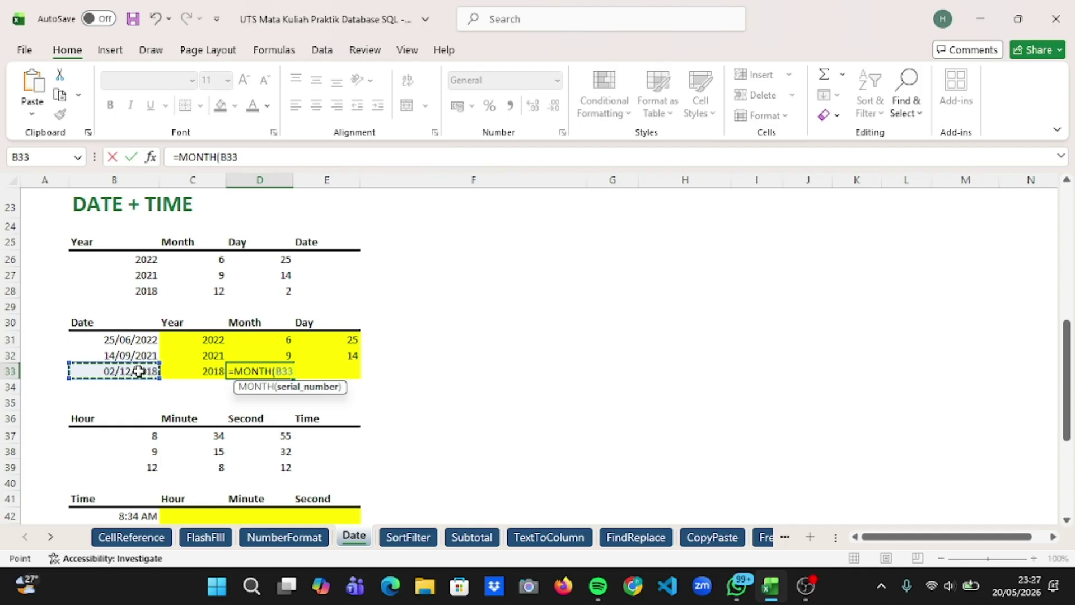
key("Return")
Extract the day from the date in B33 into E33 with the DAY function.
left_click(334, 373)
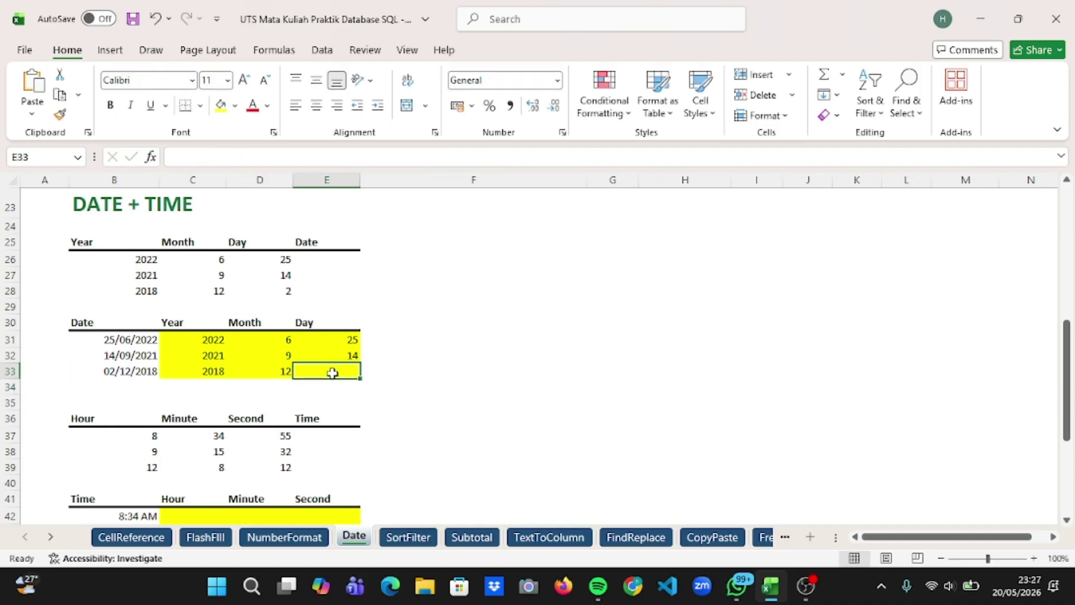
type("=")
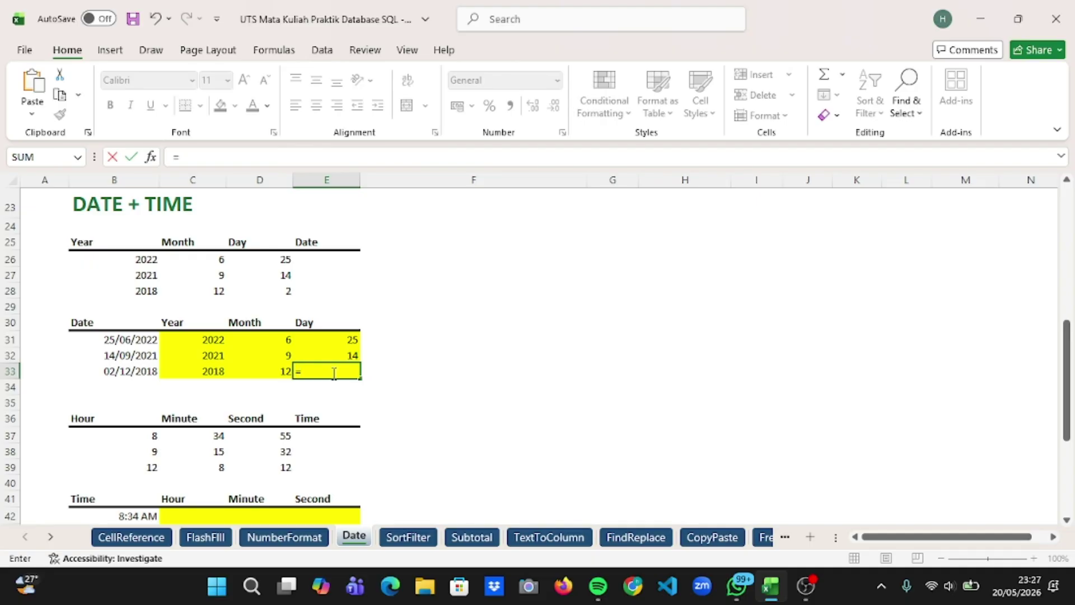
type("day")
key("Tab")
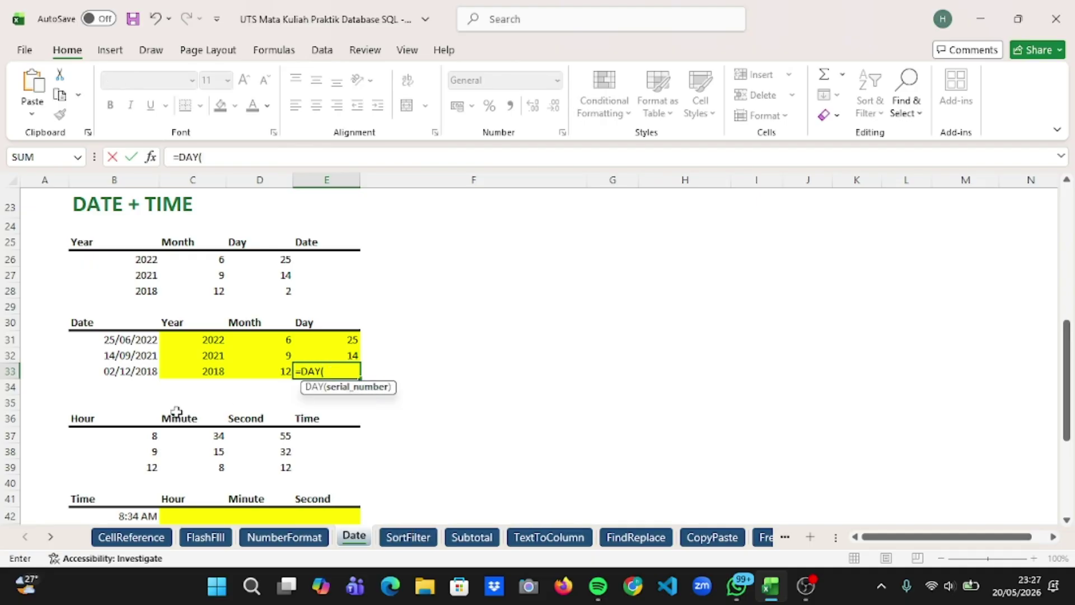
left_click(126, 371)
key("Return")
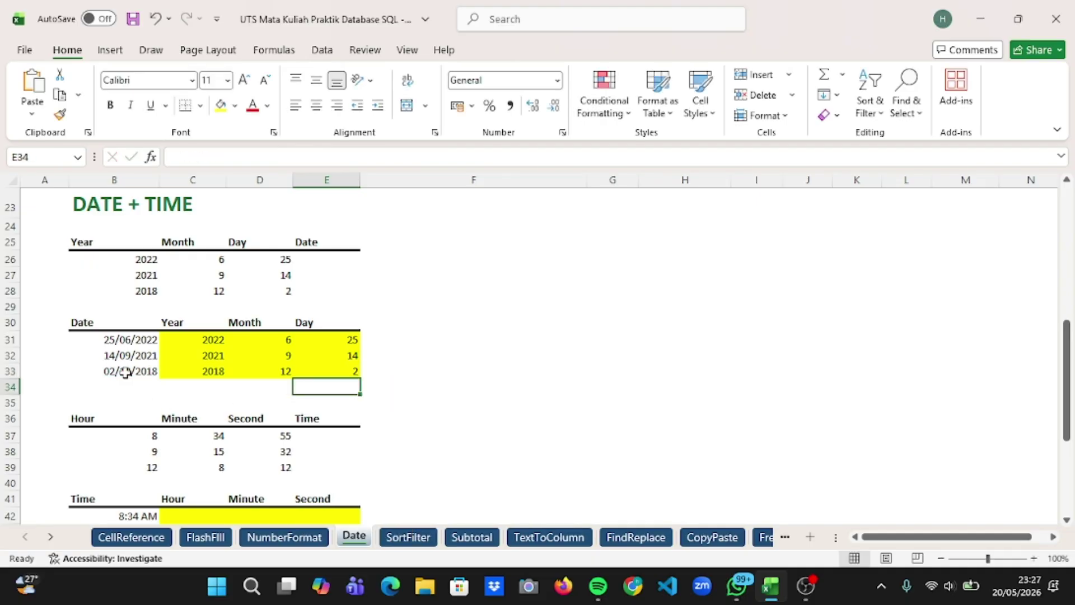
Extract the hour from the time in B42 into C42 with the HOUR function.
scroll(401, 389, "down", 3)
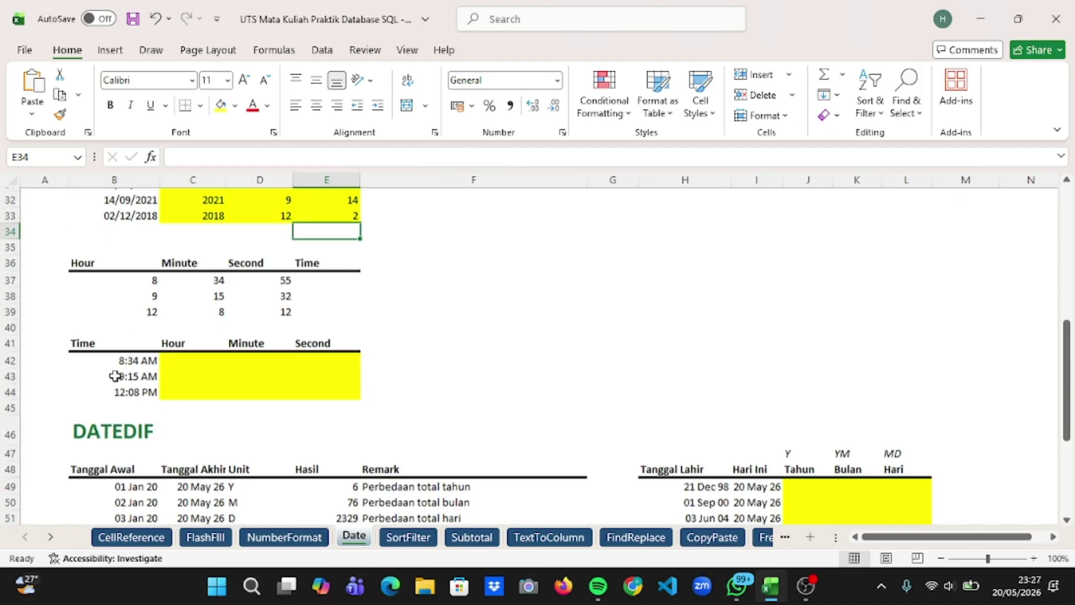
left_click(193, 359)
double_click(192, 360)
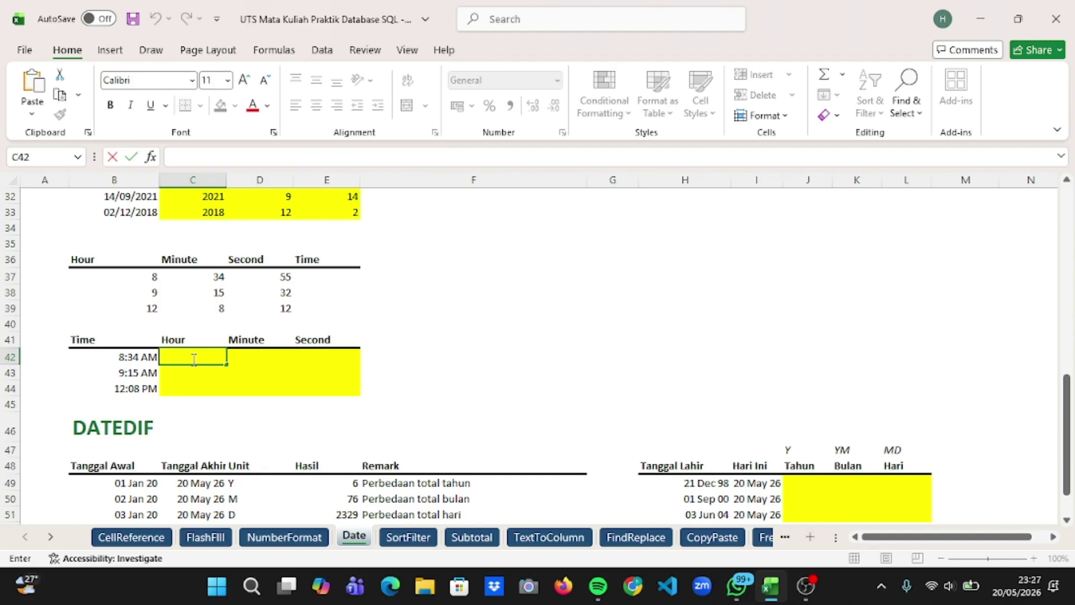
type("=")
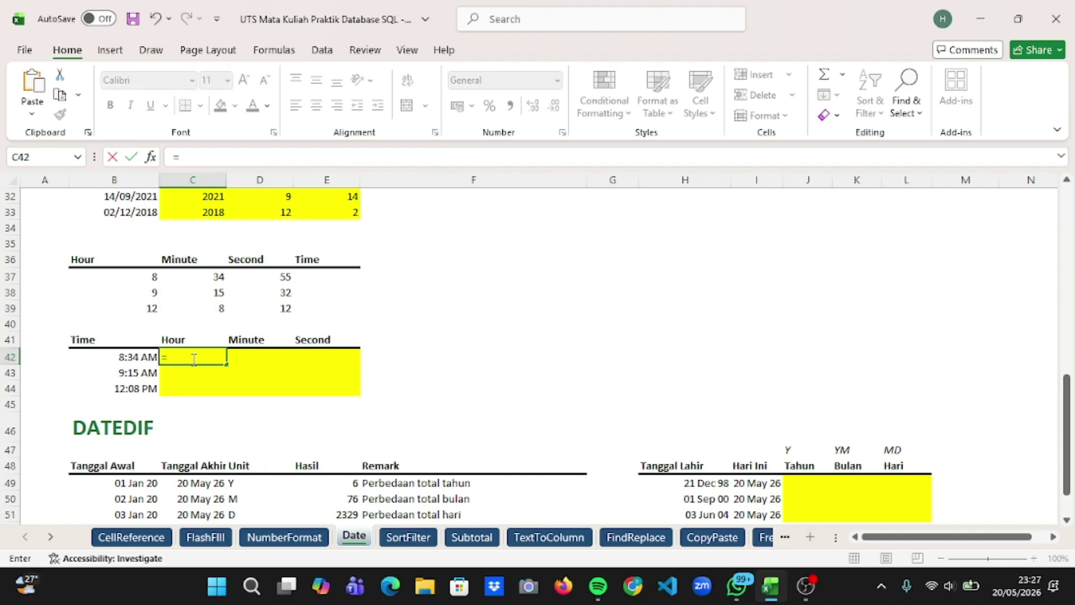
type("hou")
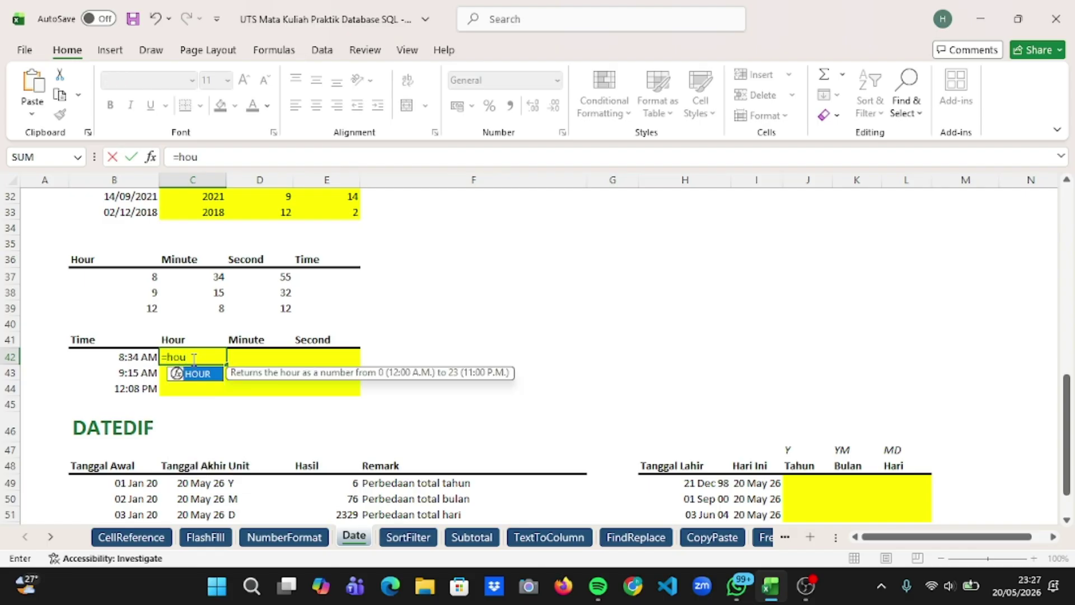
key("Tab")
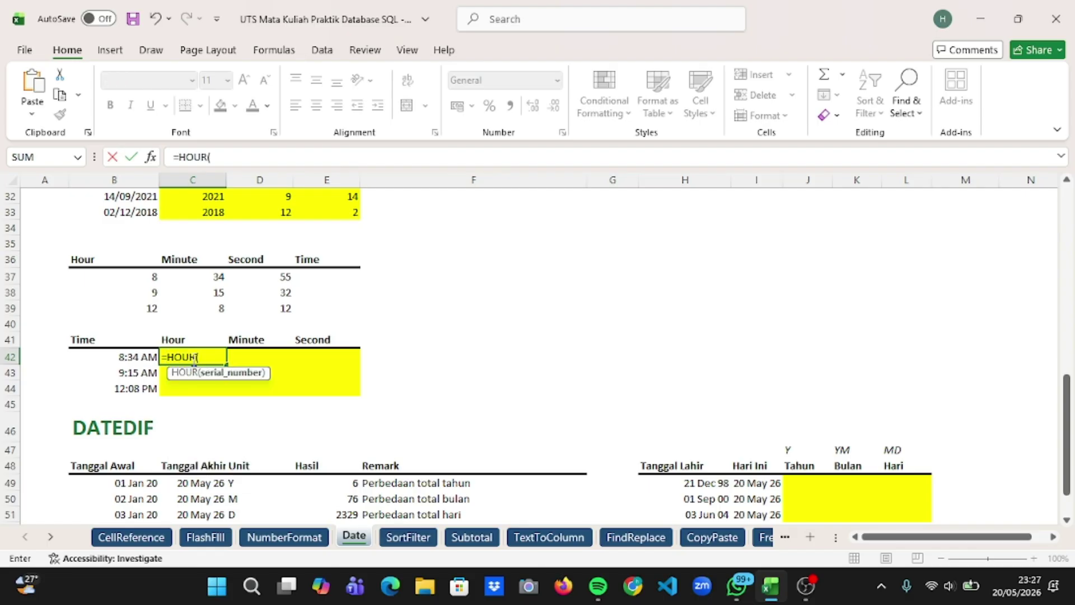
left_click(131, 357)
key("Return")
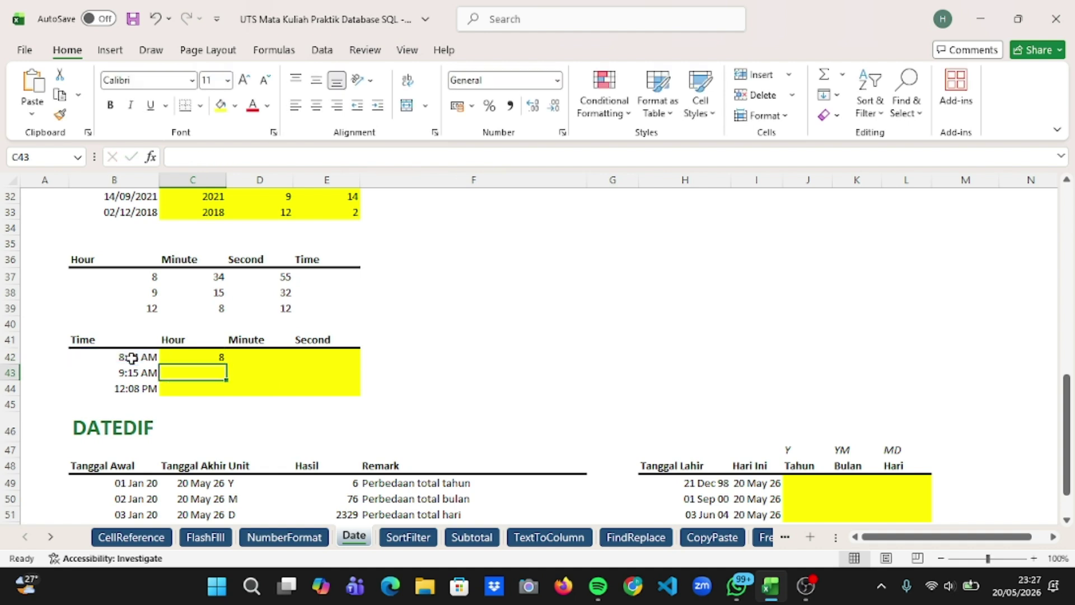
Extract the minute from the time in B42 into D42 with the MINUTE function.
left_click(263, 359)
double_click(262, 358)
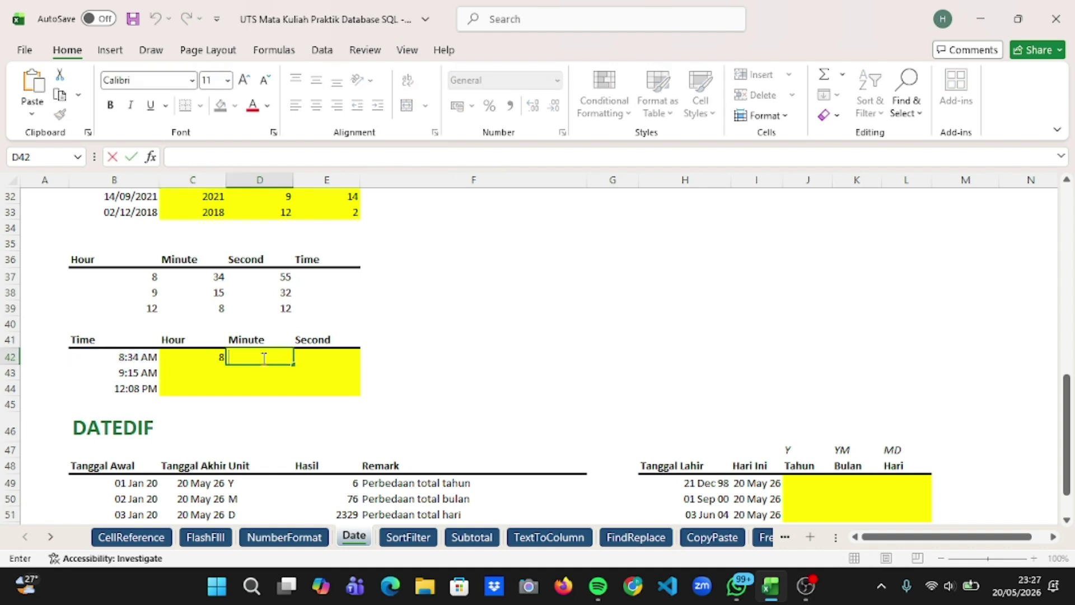
type("=minu")
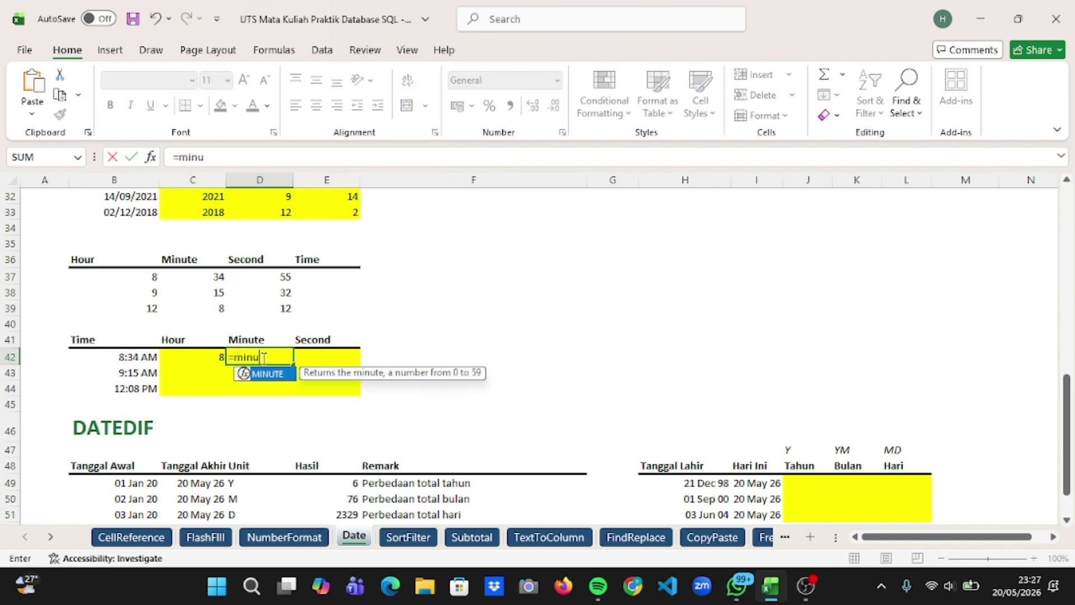
key("Tab")
left_click(126, 357)
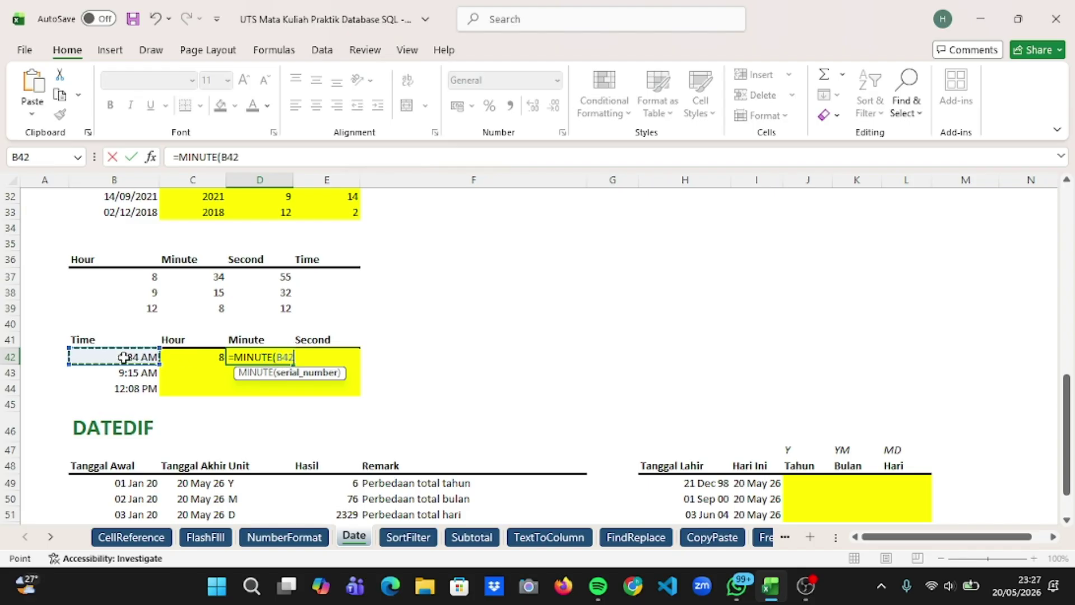
key("Return")
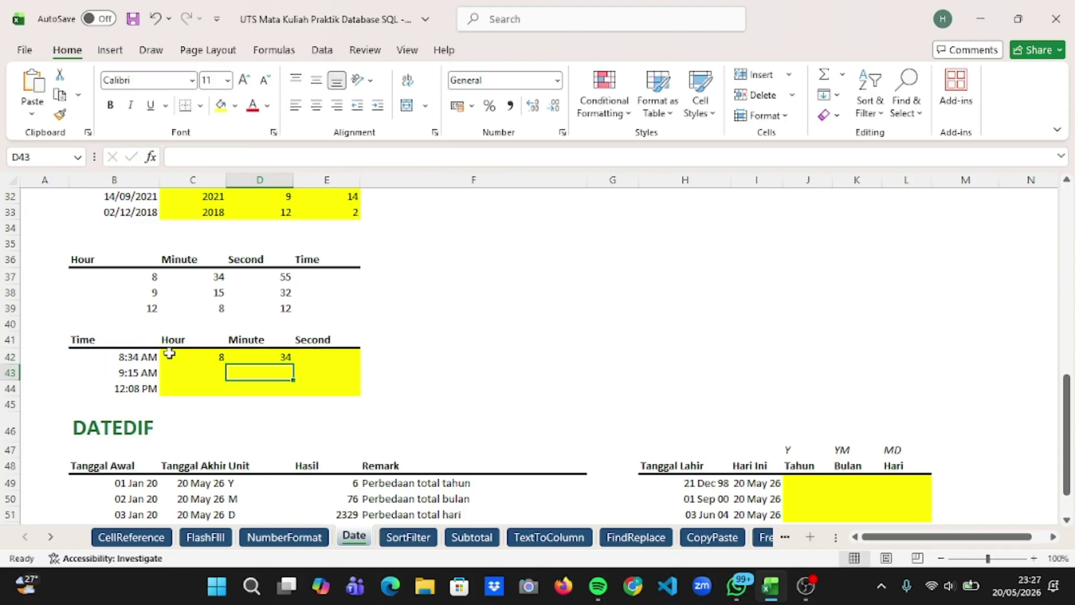
Extract the second from the time in B42 into E42 with the SECOND function.
double_click(314, 357)
type("=s")
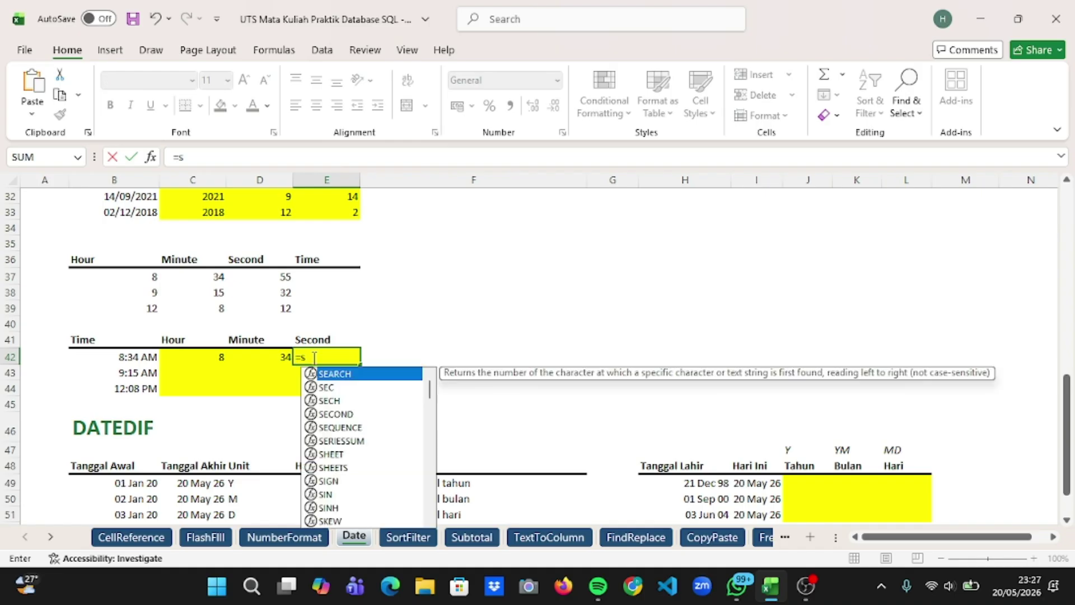
type("eco")
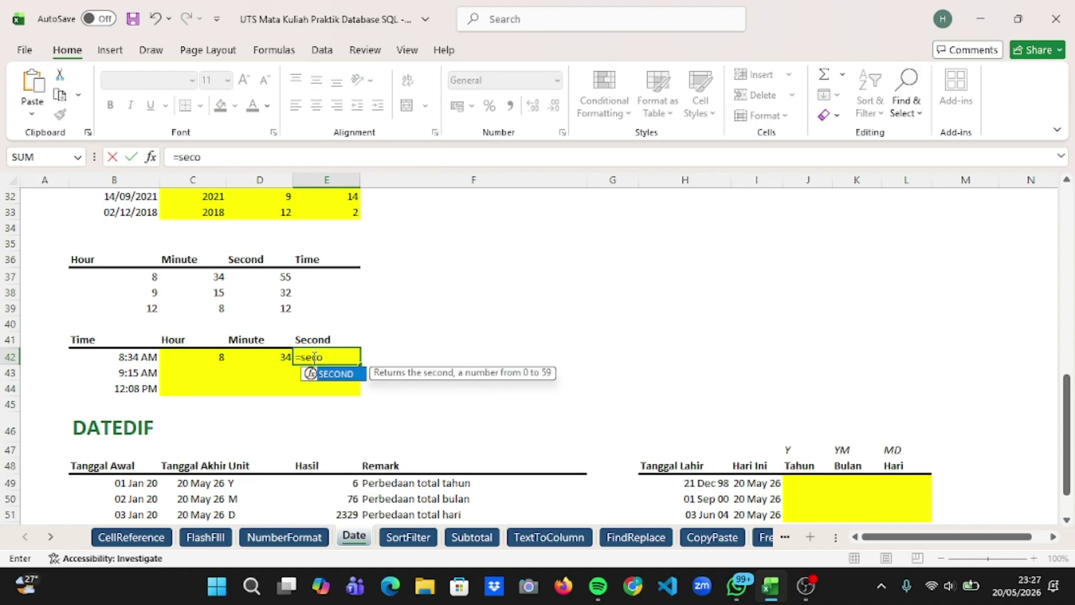
type("n")
key("Tab")
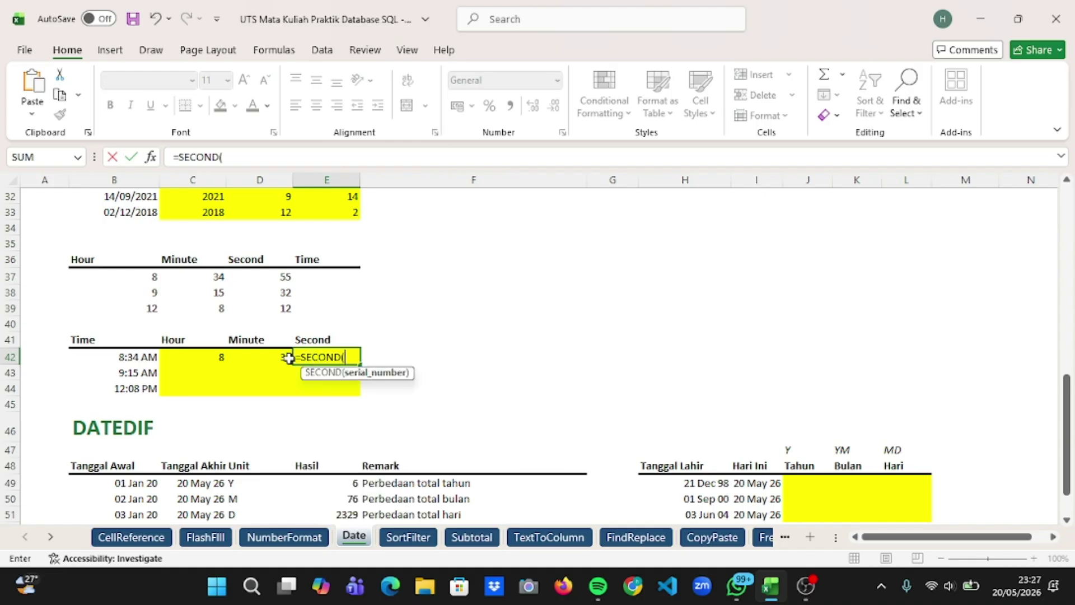
left_click(135, 358)
key("Return")
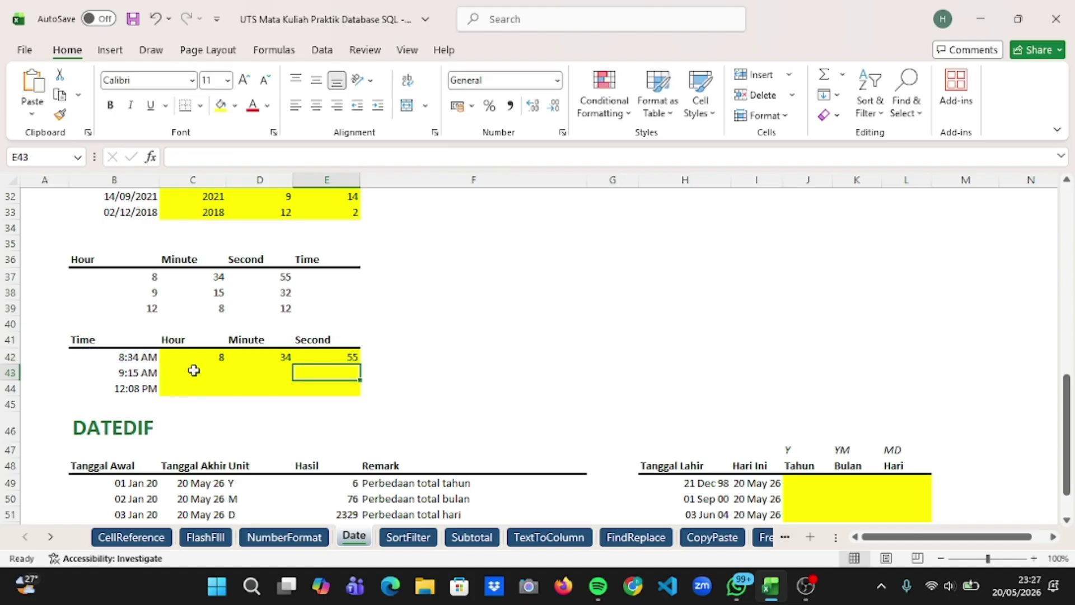
Extract the hour from the time in B43 into C43 with the HOUR function.
double_click(199, 373)
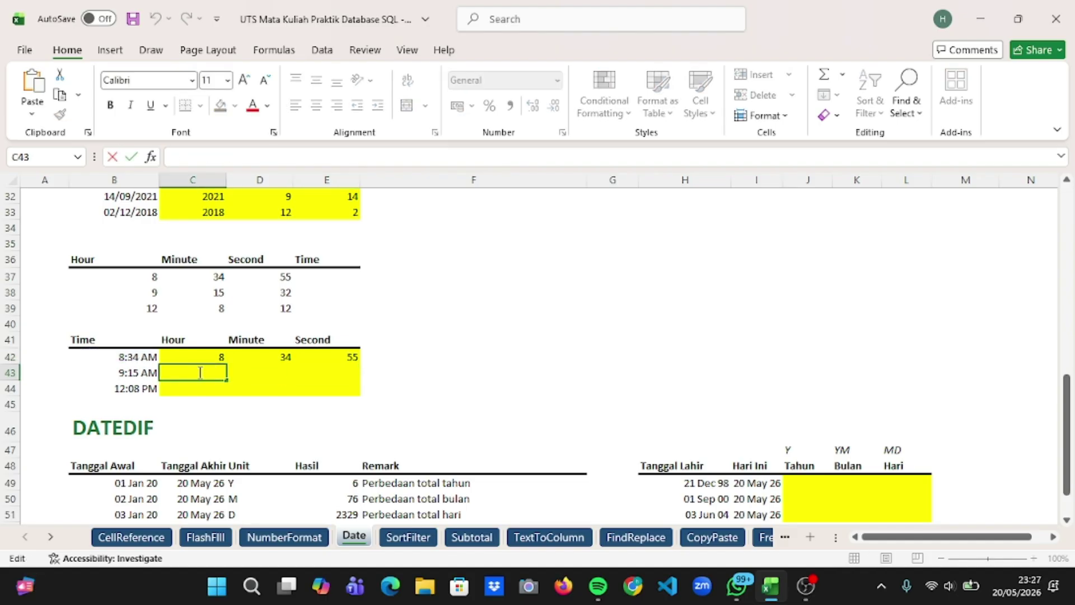
type("=hou")
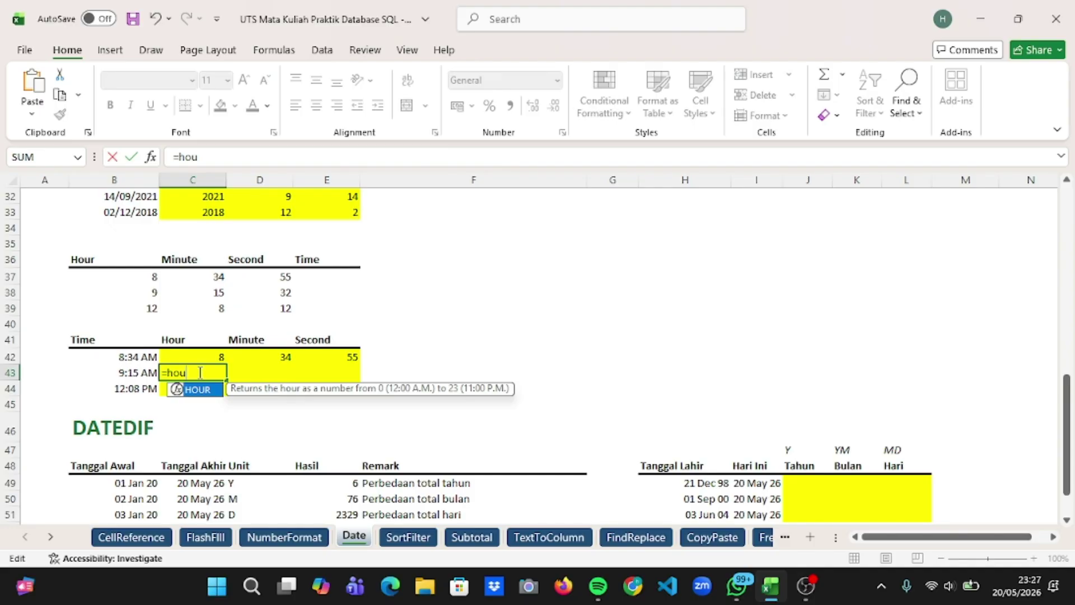
key("Tab")
left_click(134, 373)
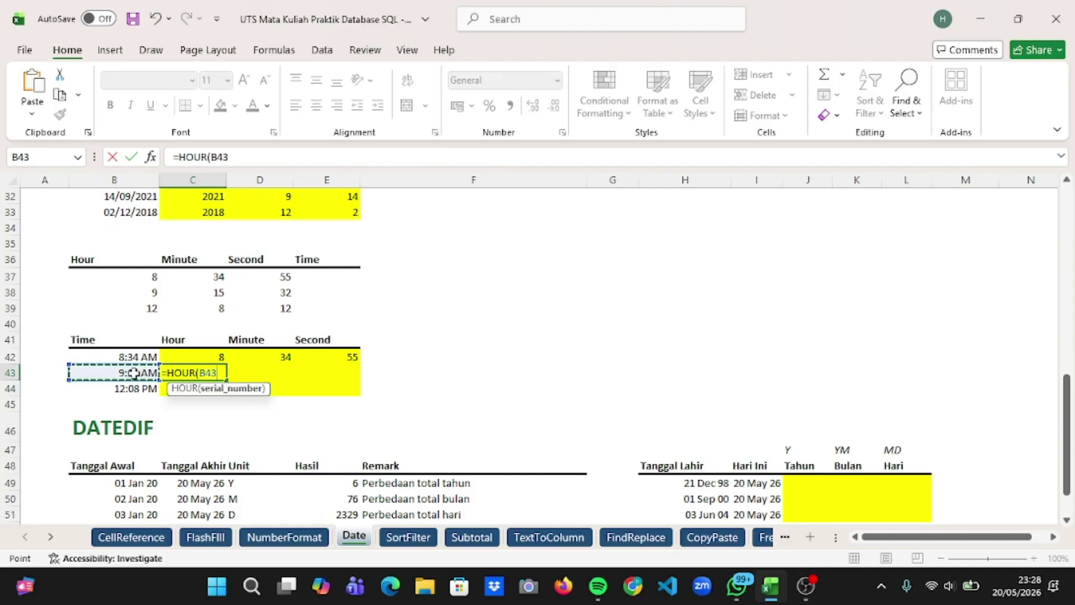
key("Return")
Extract the minute from the time in B43 into D43 with the MINUTE function.
double_click(262, 376)
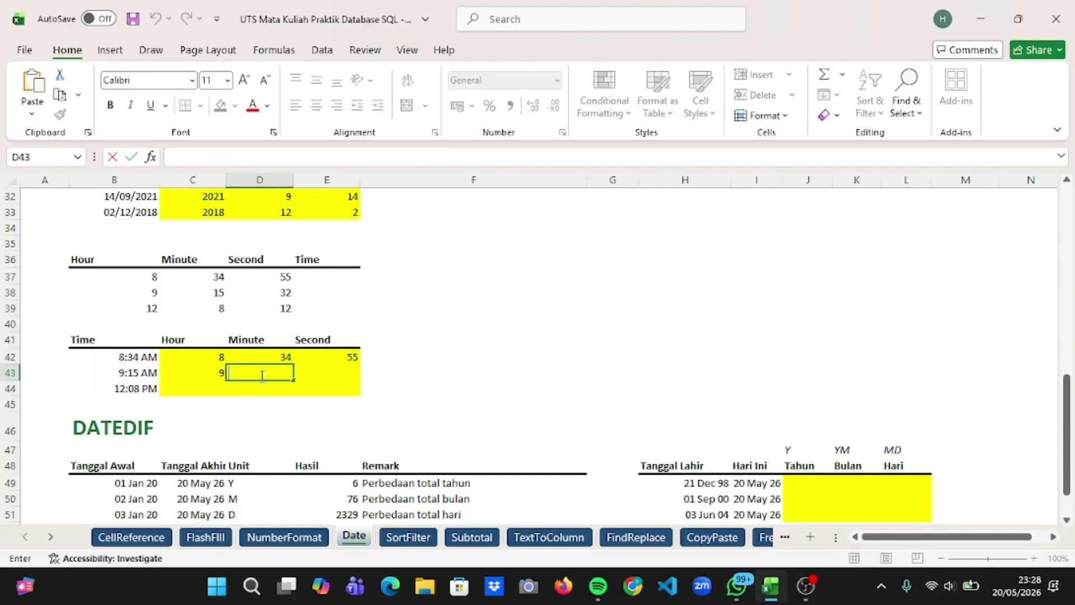
type("=minu")
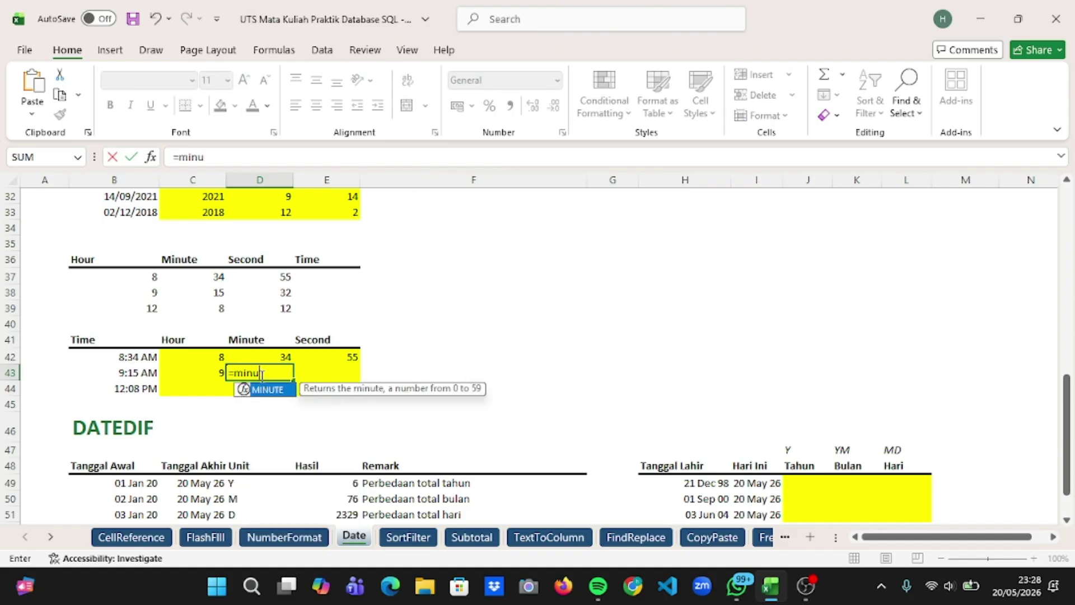
key("Caps_Lock")
key("Caps_Lock")
key("Tab")
double_click(262, 375)
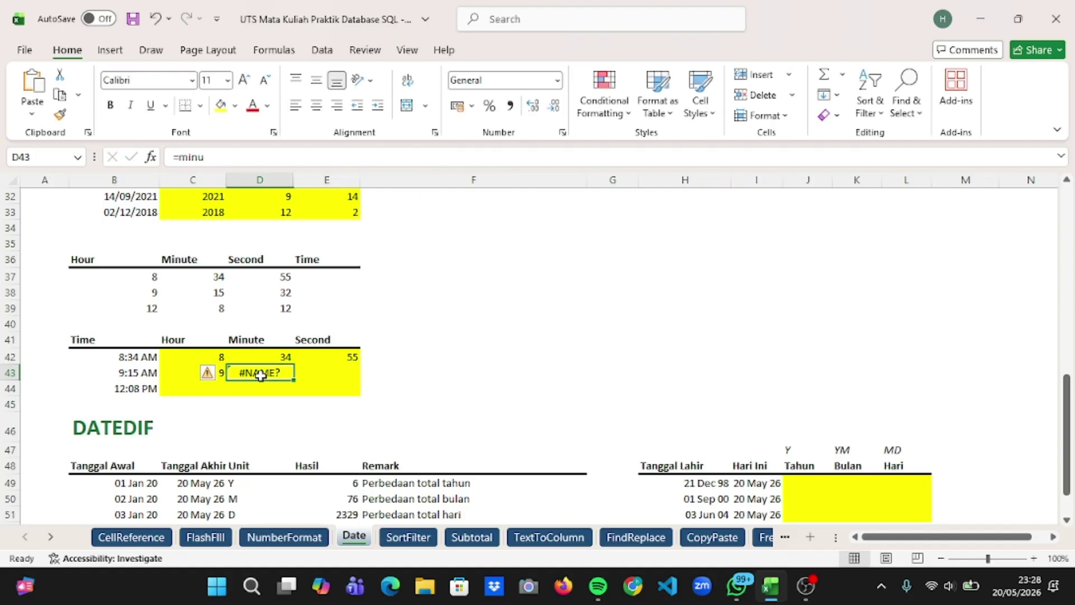
key("BackSpace")
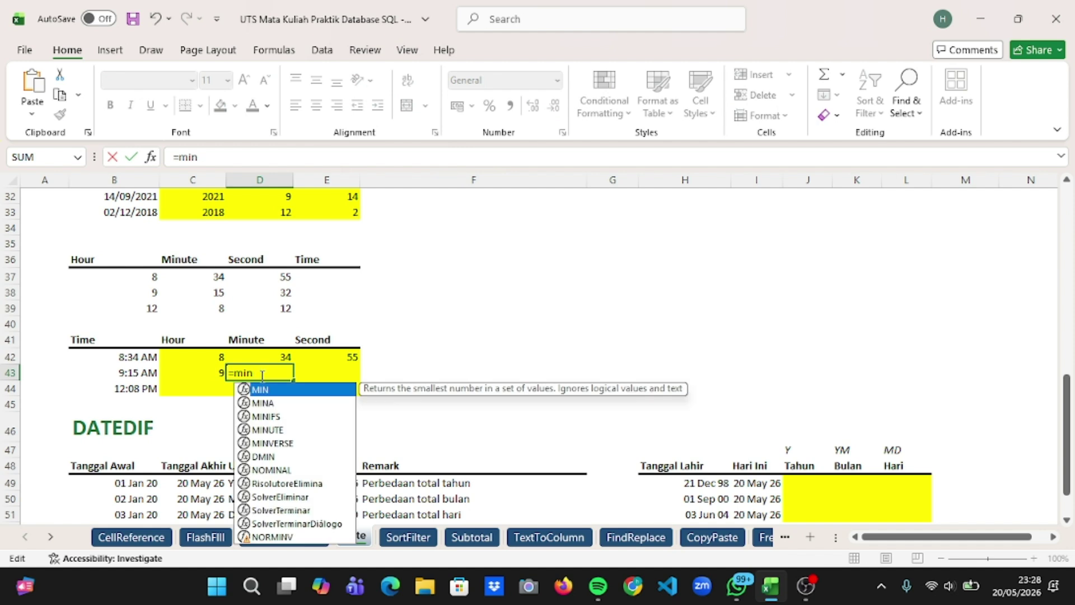
type("ut")
key("Tab")
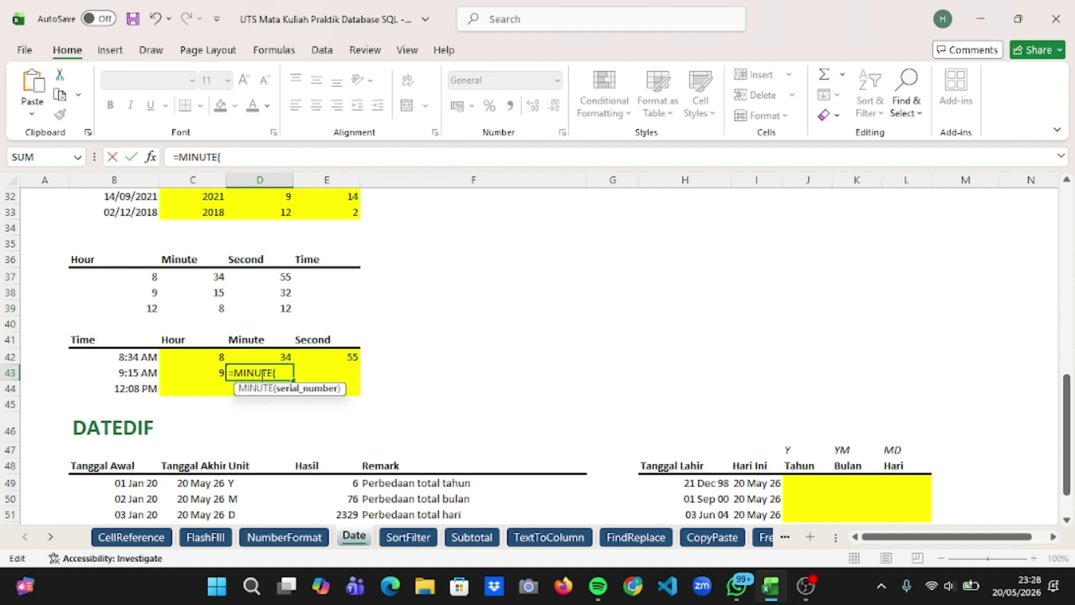
left_click(132, 374)
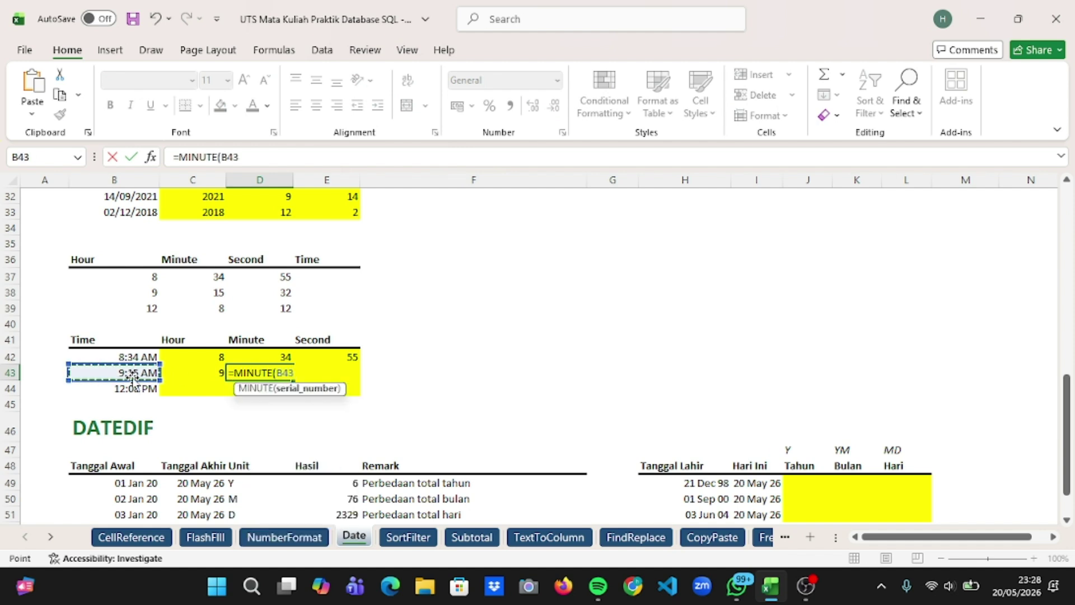
key("Return")
Extract the second from the time in B43 into E43 with the SECOND function.
double_click(323, 372)
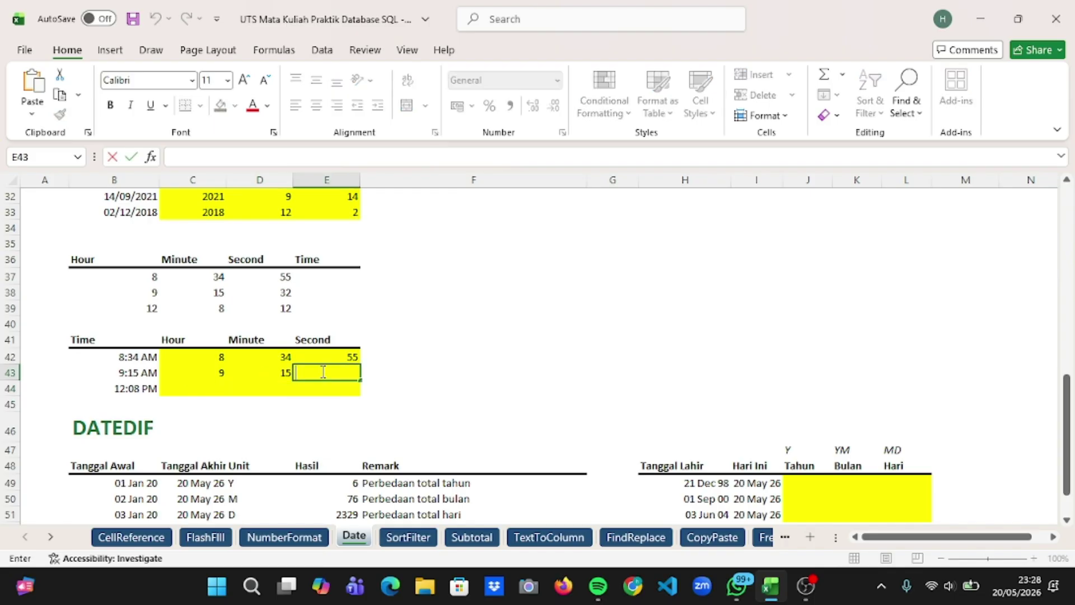
type("=se")
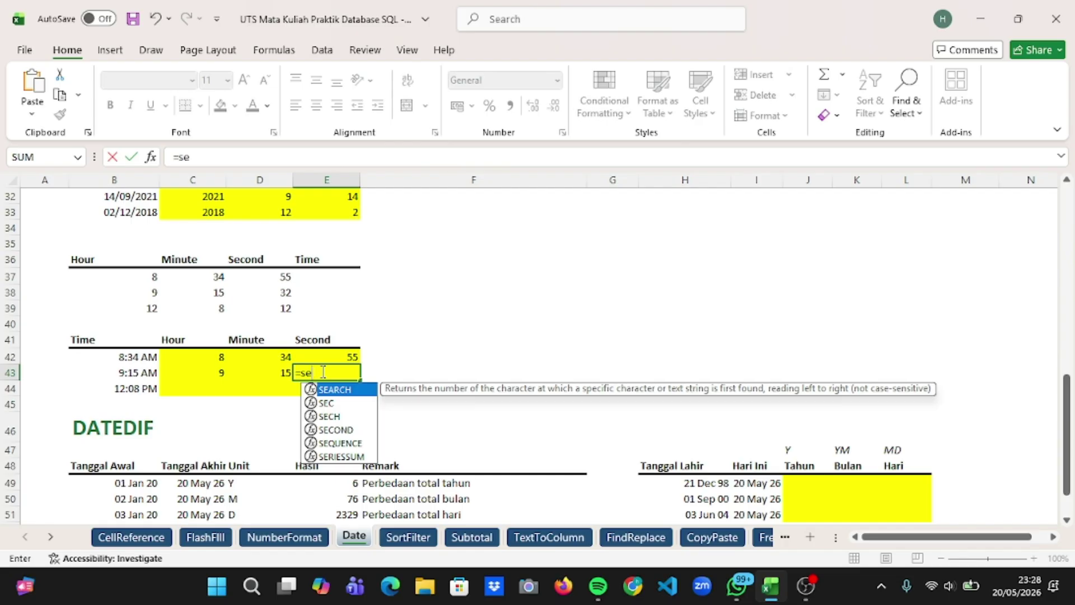
type("co")
key("Tab")
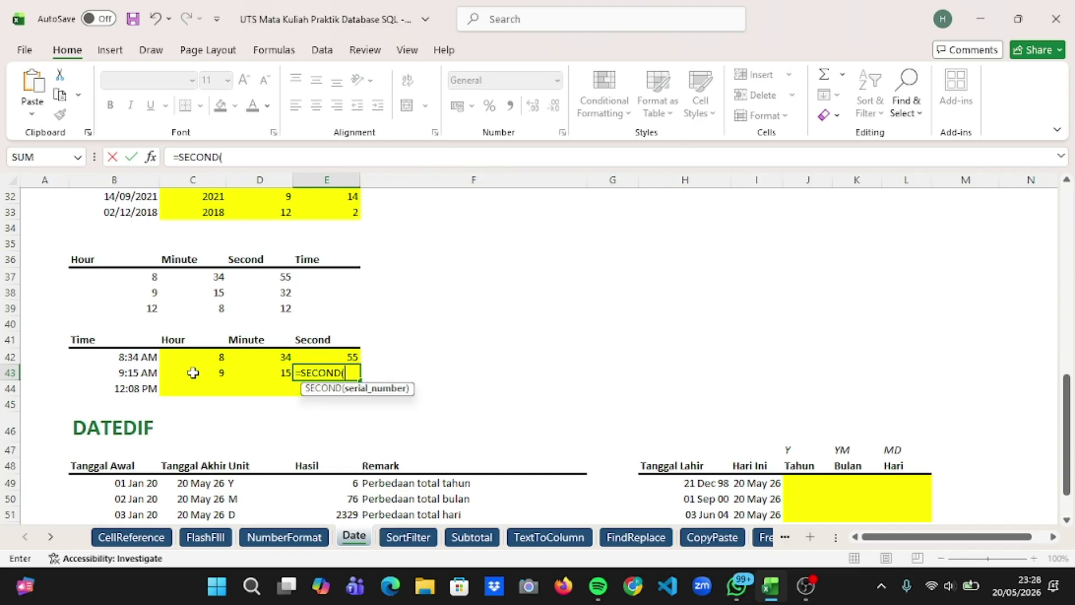
left_click(126, 372)
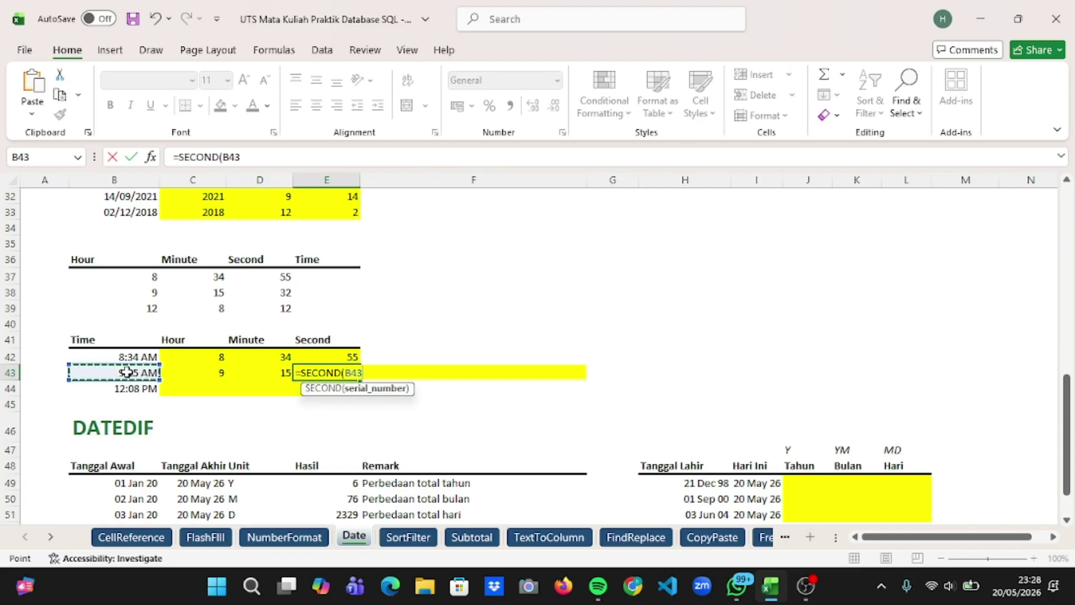
key("Return")
Extract the hour from the time in B44 into C44 with the HOUR function.
left_click(179, 387)
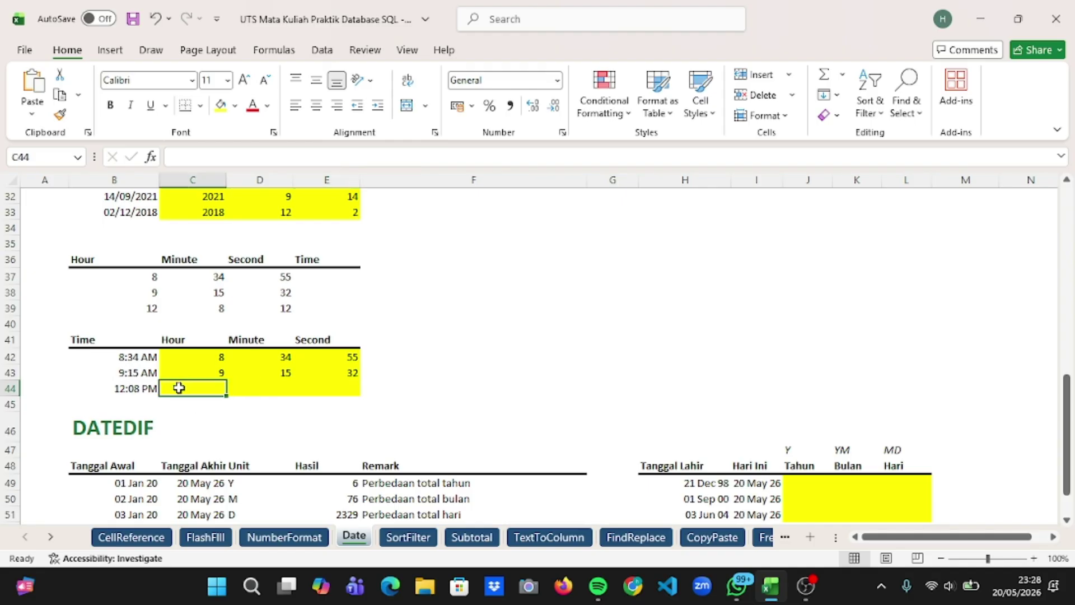
type("=hou")
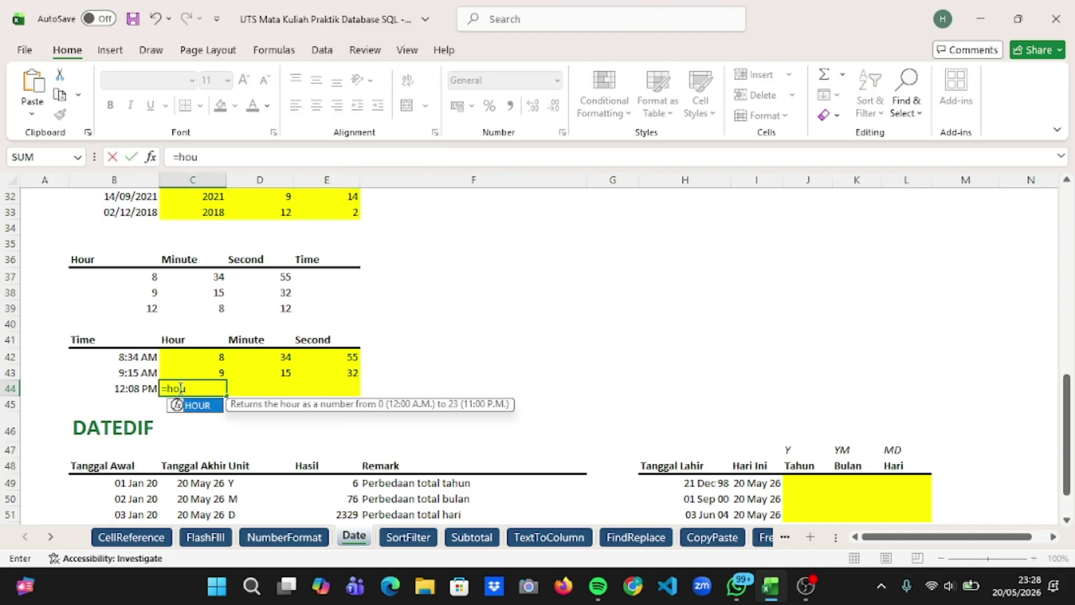
key("Tab")
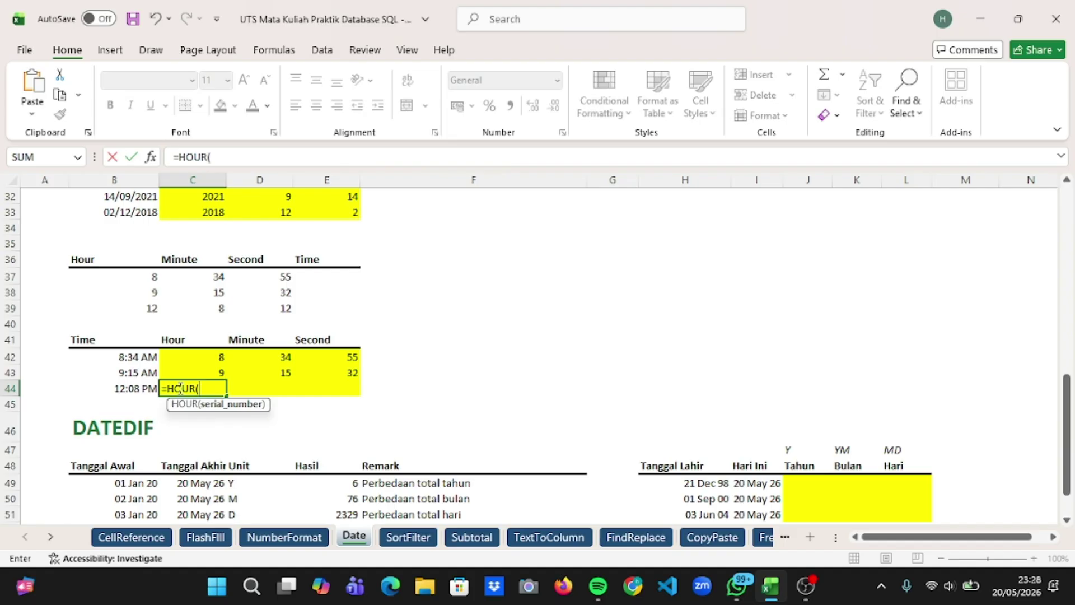
left_click(147, 388)
key("Return")
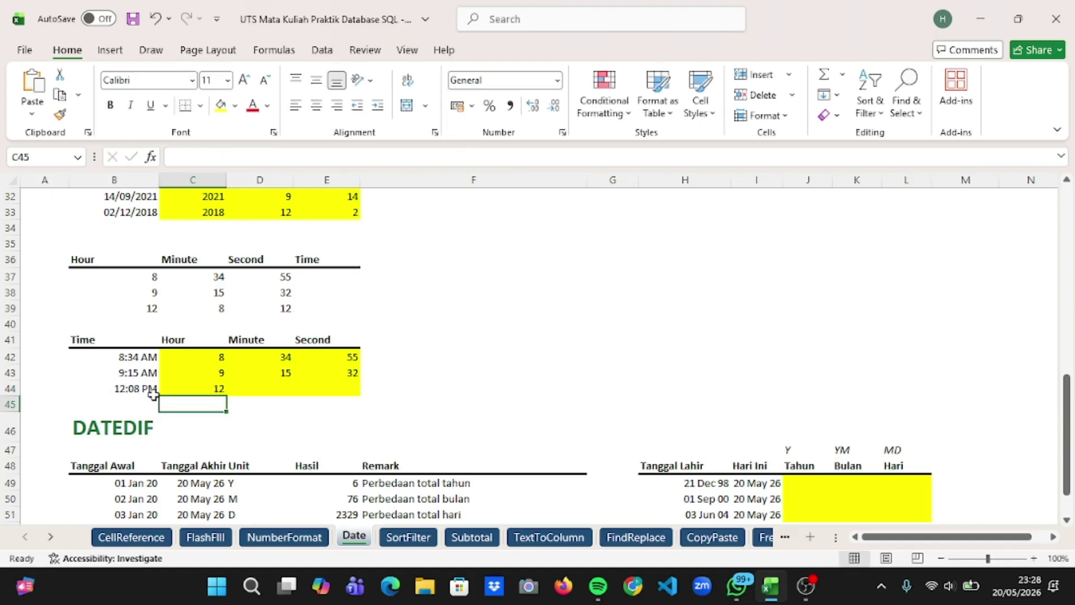
Extract the minute from the time in B44 into D44 with the MINUTE function.
double_click(263, 389)
type("=")
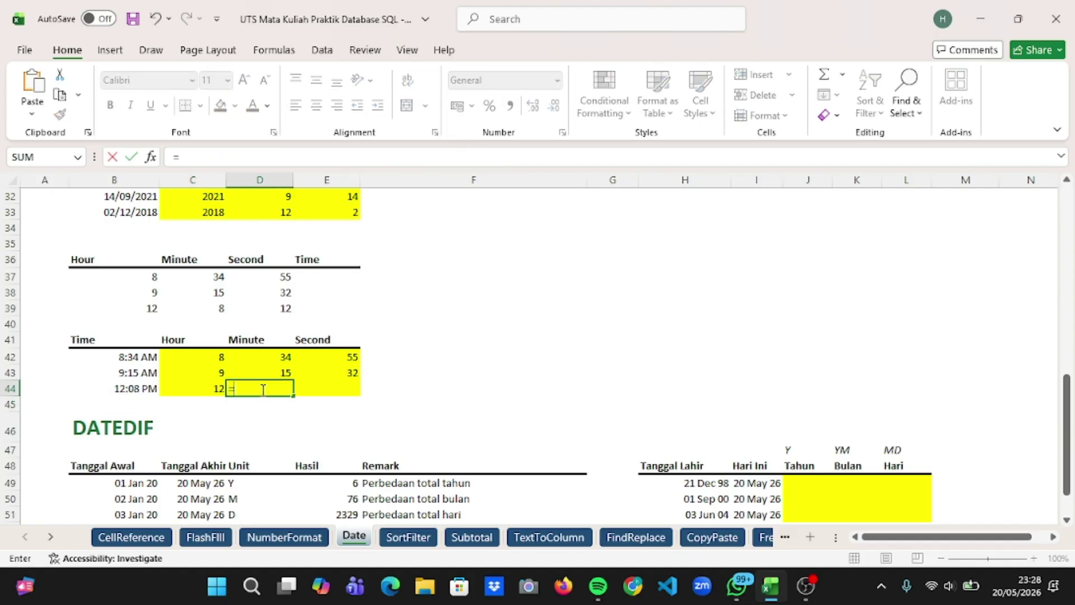
type("minute")
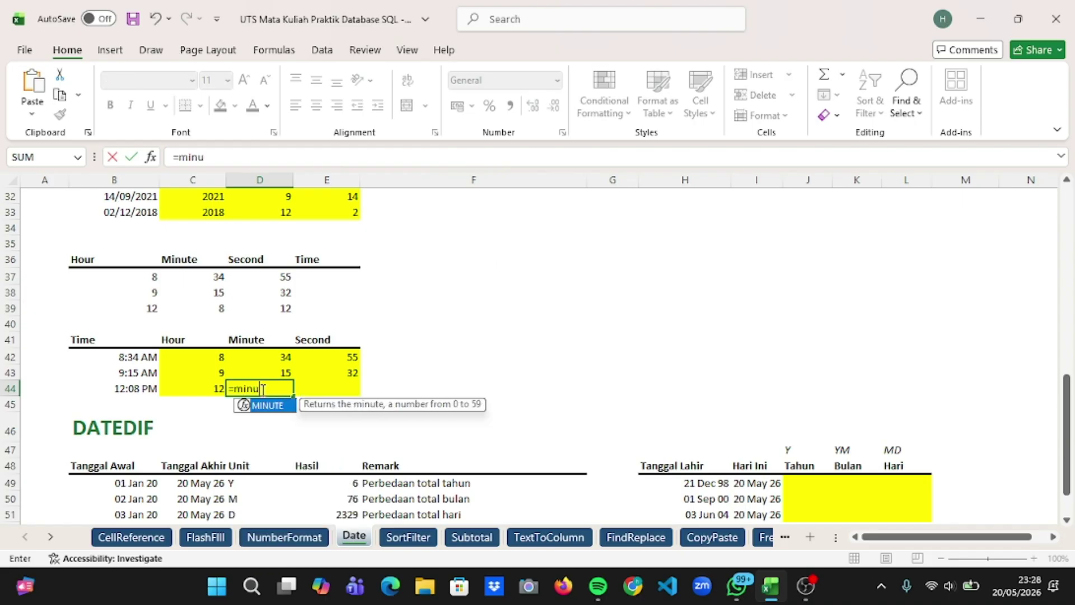
left_click(140, 389)
left_click(268, 392)
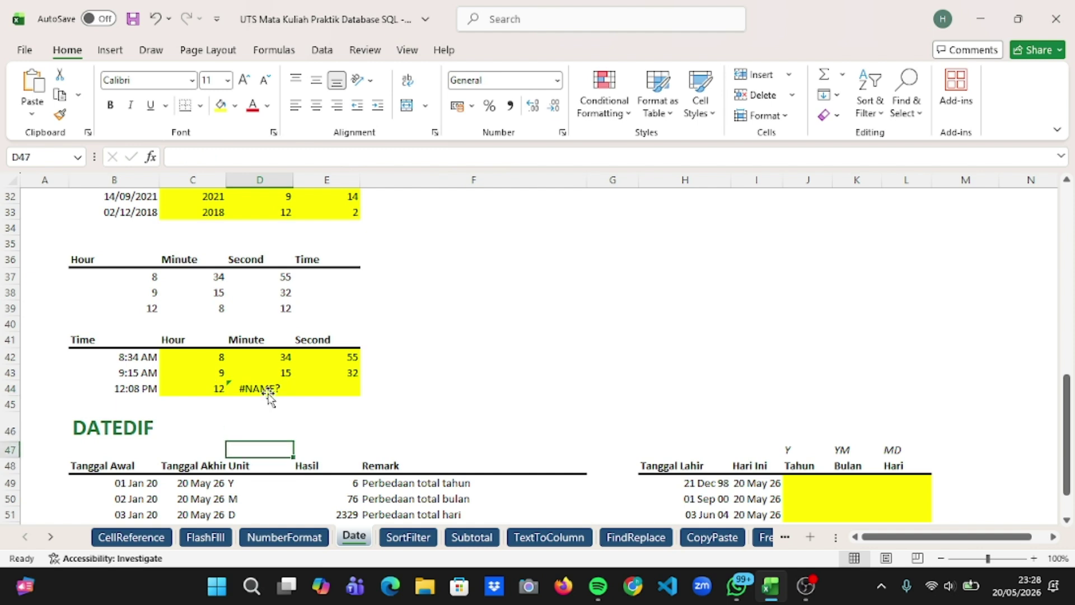
double_click(265, 390)
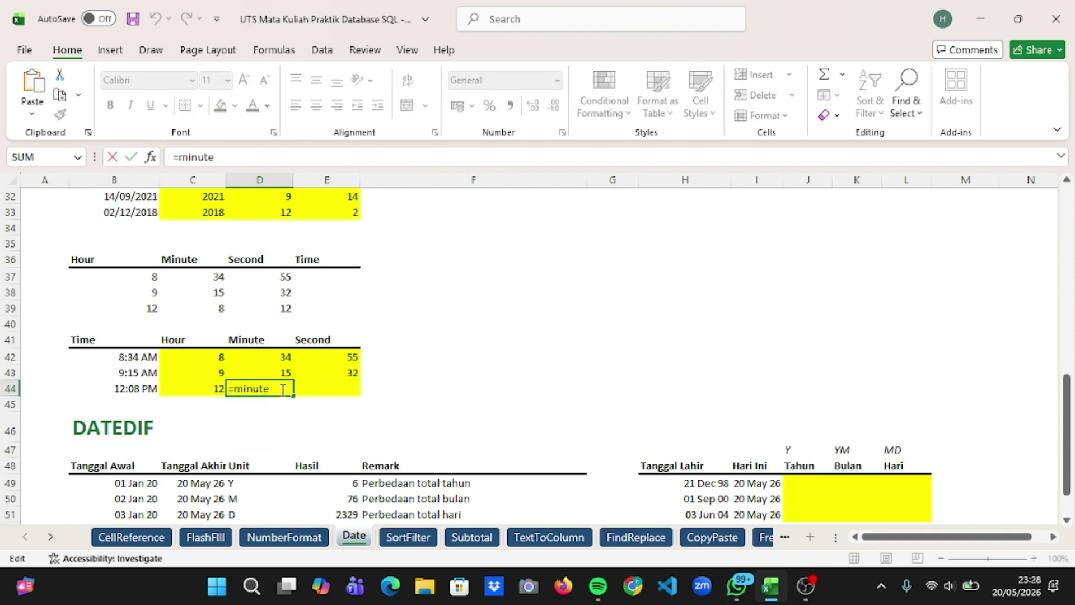
key("BackSpace")
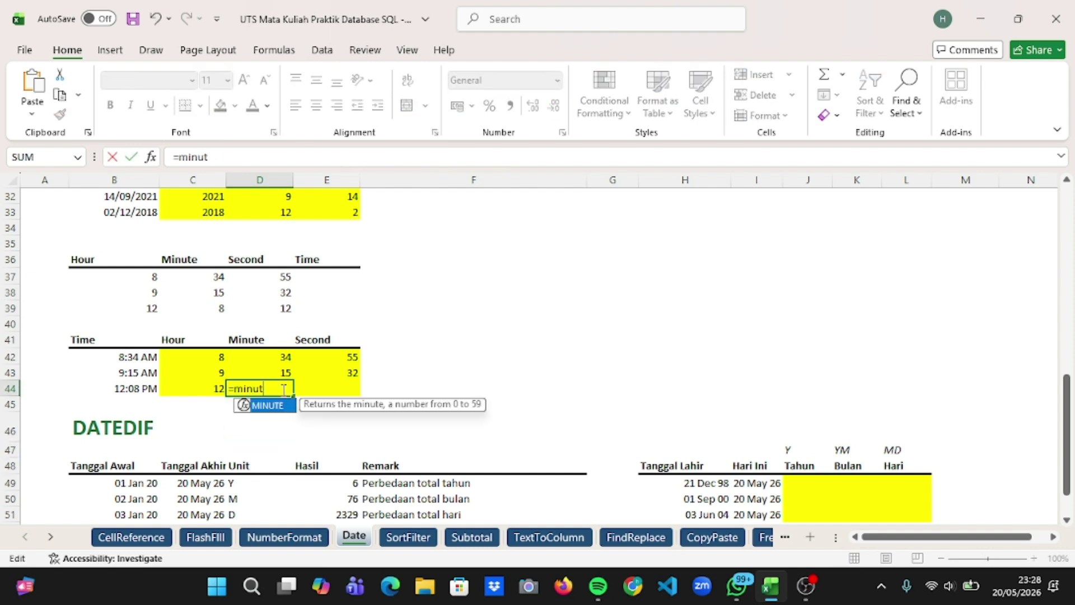
key("Tab")
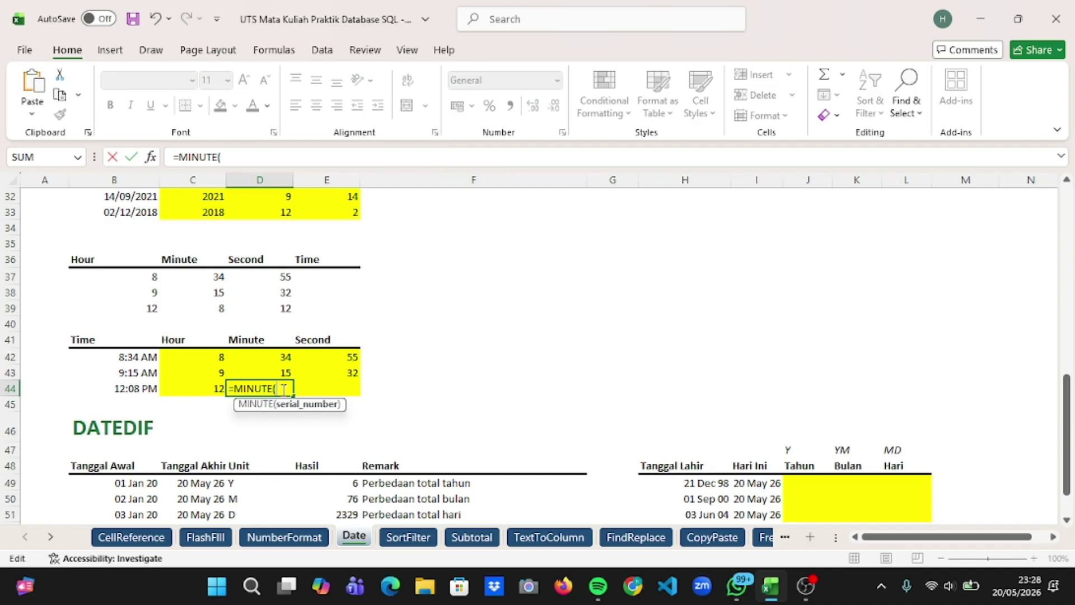
left_click(141, 388)
key("Return")
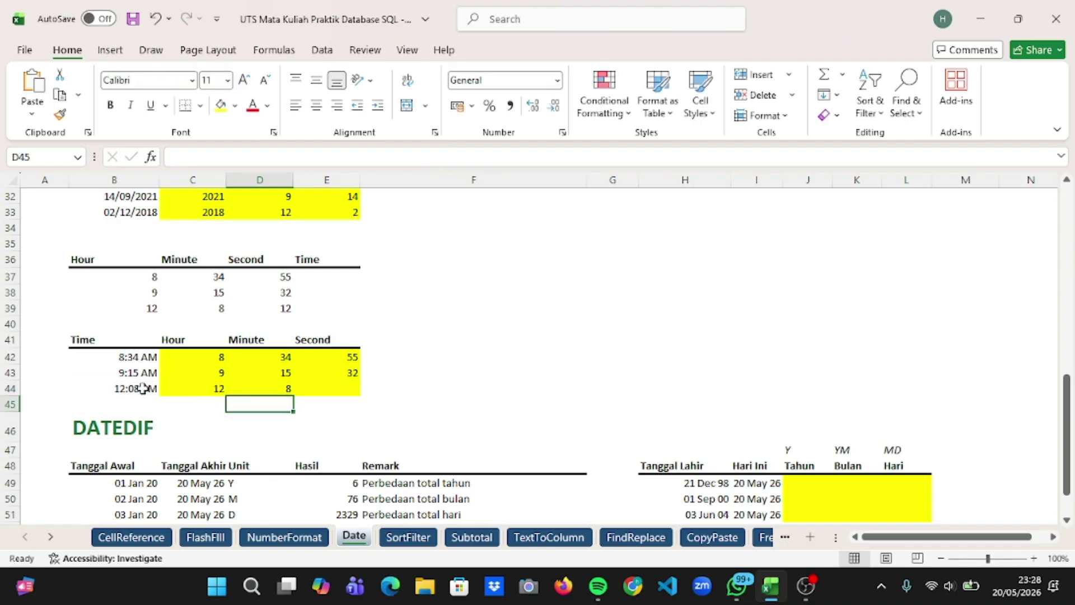
Extract the second from the time in B44 into E44 with the SECOND function.
left_click(324, 385)
double_click(325, 386)
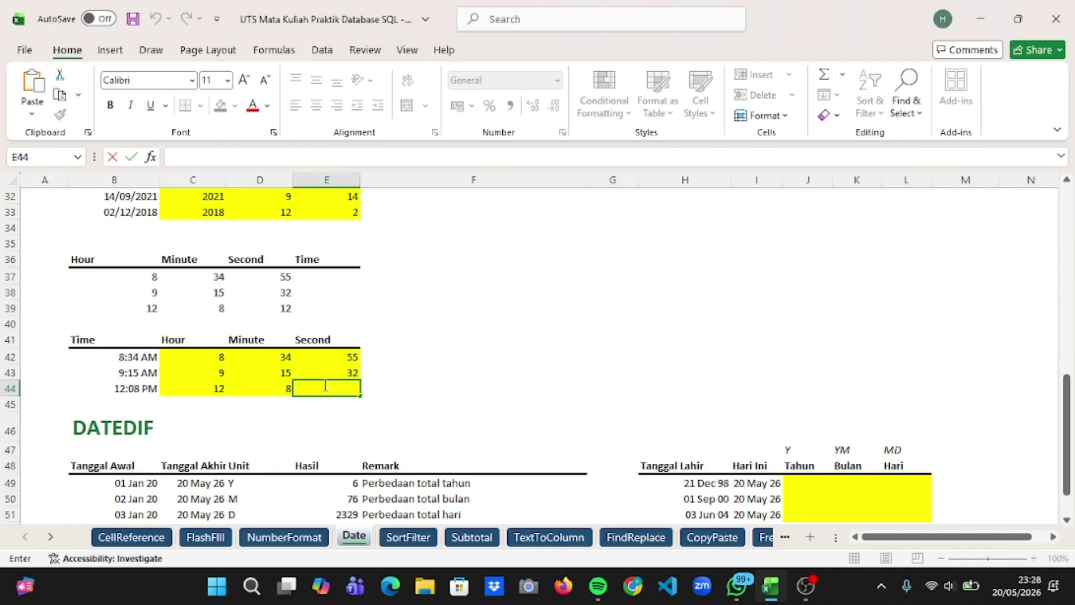
type("=se")
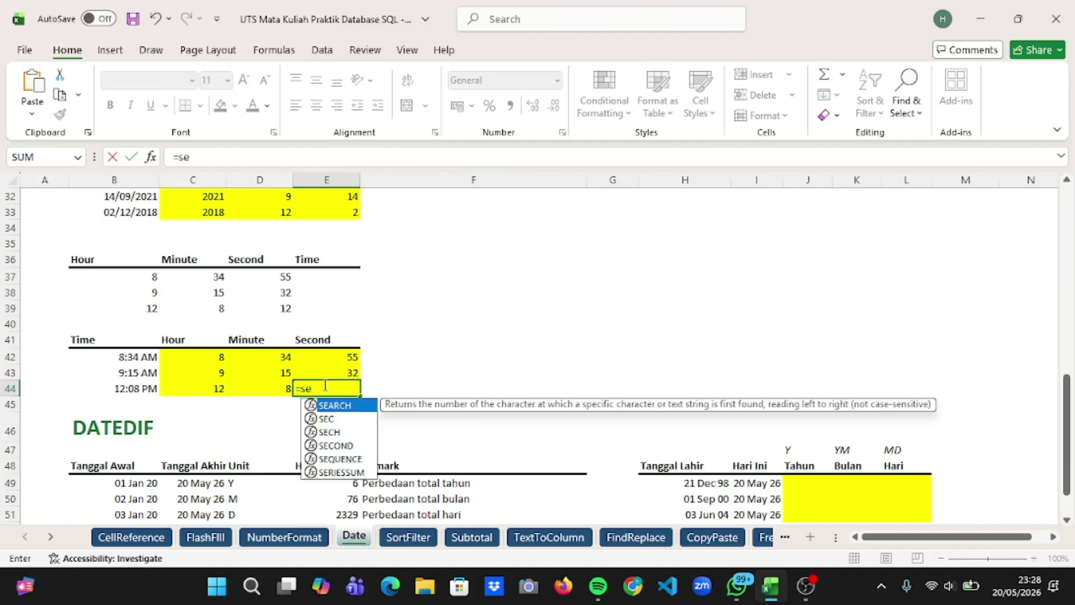
type("co")
key("Tab")
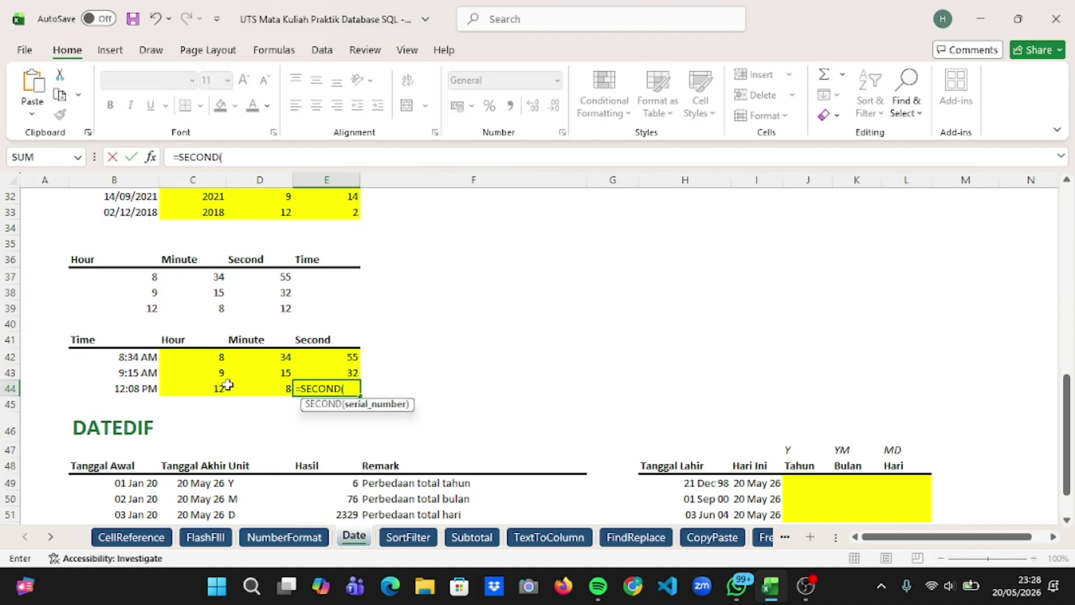
left_click(134, 388)
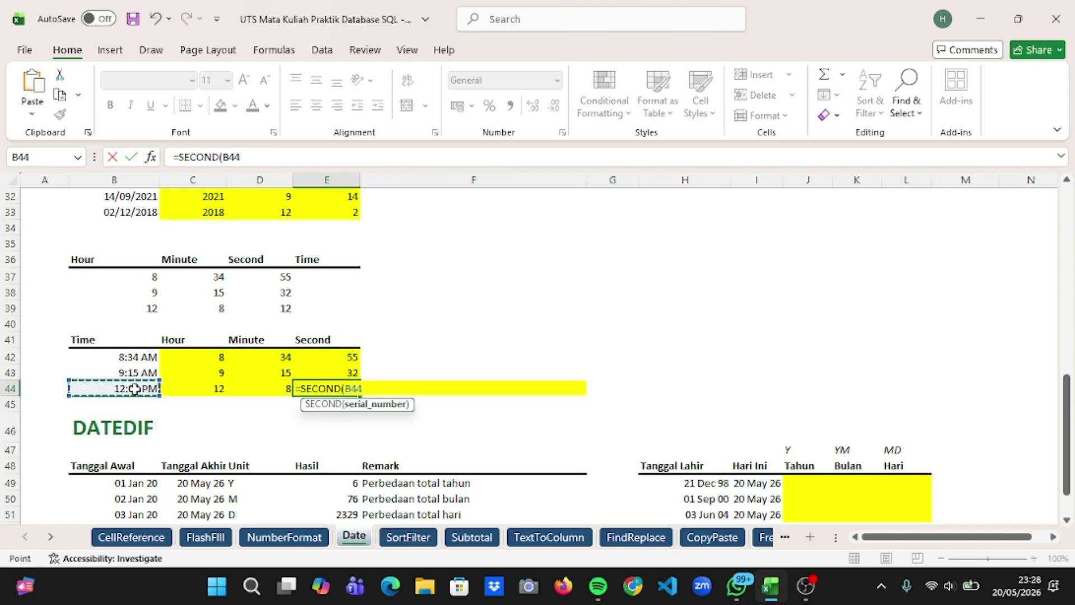
key("Return")
Copy the text of the DATEDIF formula in E49 of the DATEDIF example table, leaving the cell as it is.
scroll(682, 348, "down", 3)
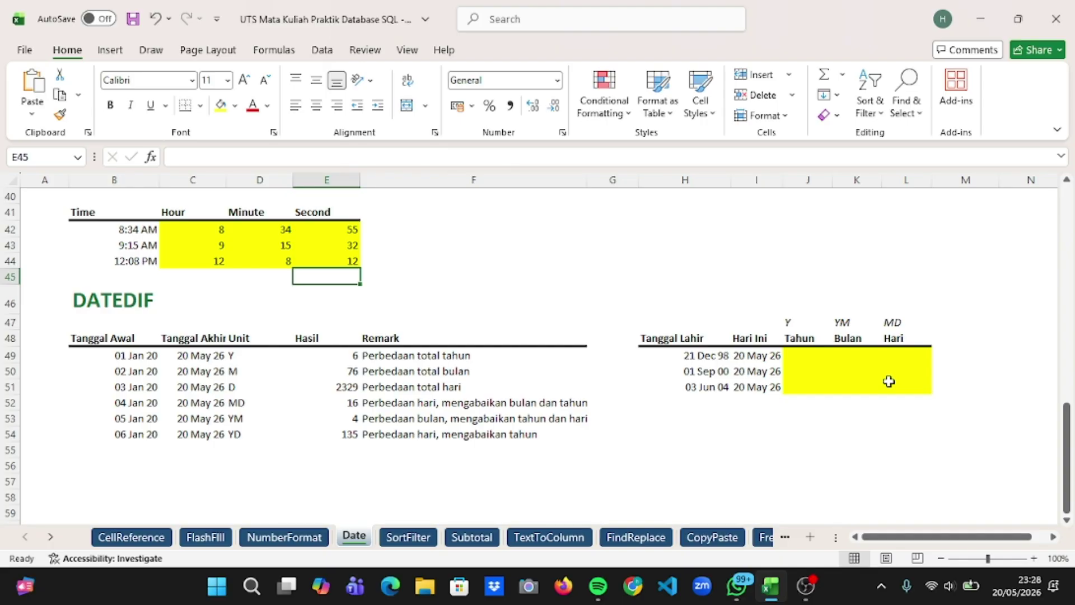
double_click(335, 356)
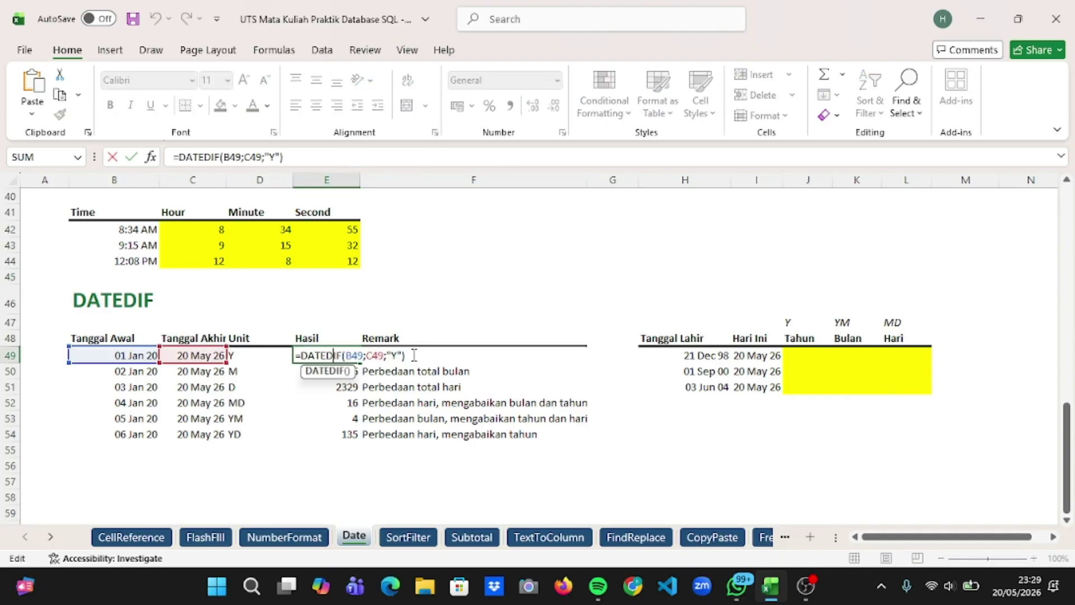
left_click(414, 355)
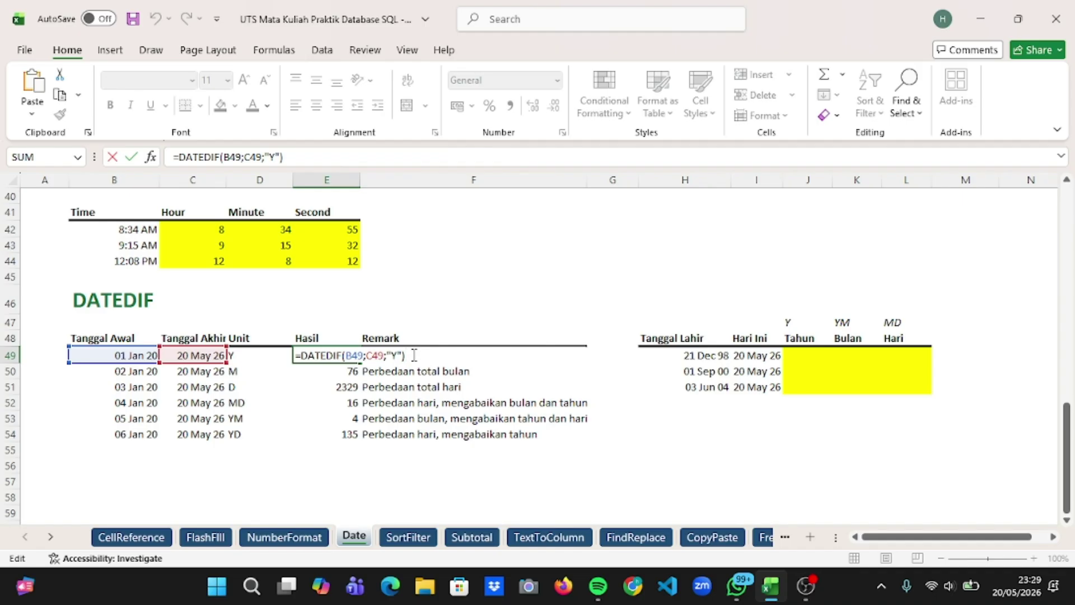
left_click_drag(414, 355, 262, 372)
key("ctrl+c")
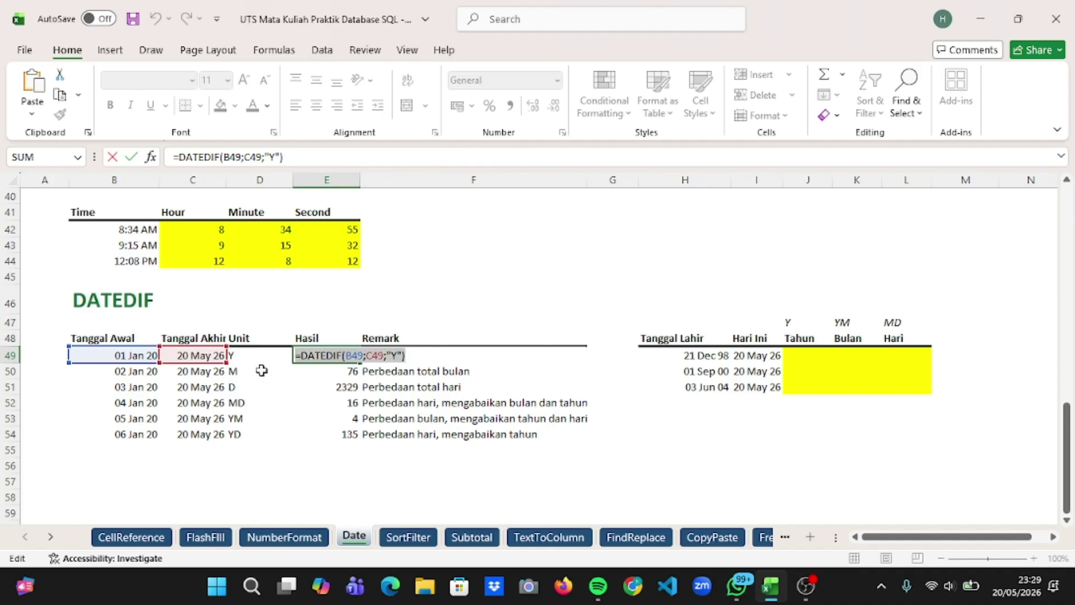
key("Return")
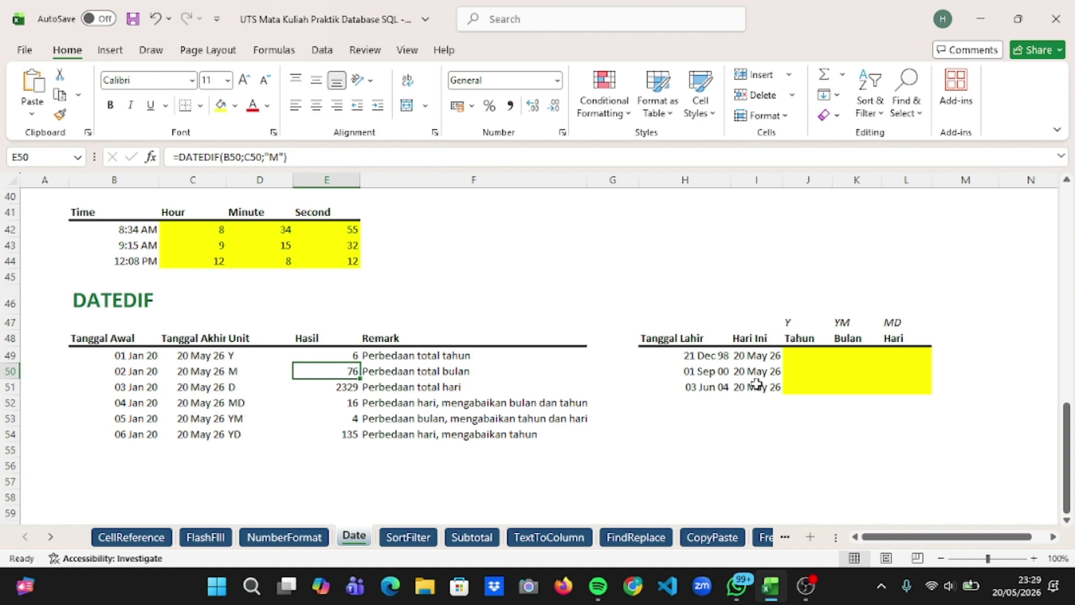
Widen column I so the Hari Ini dates fit in their cells.
scroll(775, 381, "right", 1)
scroll(772, 379, "up", 4, "ctrl")
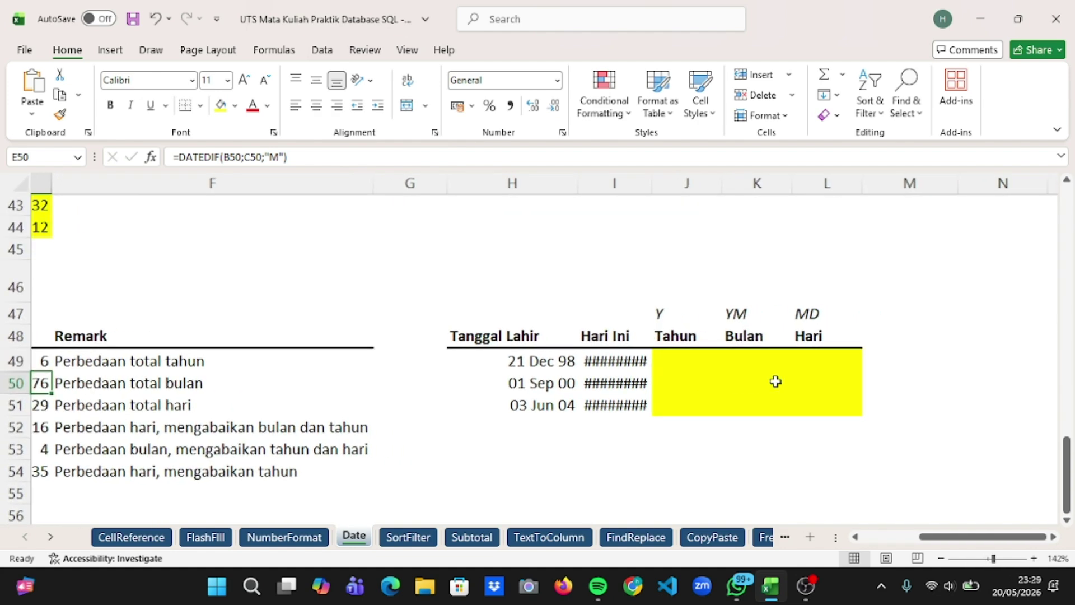
left_click_drag(632, 180, 654, 179)
Paste the copied DATEDIF formula into Tahun cell J49 and replace its end date reference with I49.
double_click(671, 363)
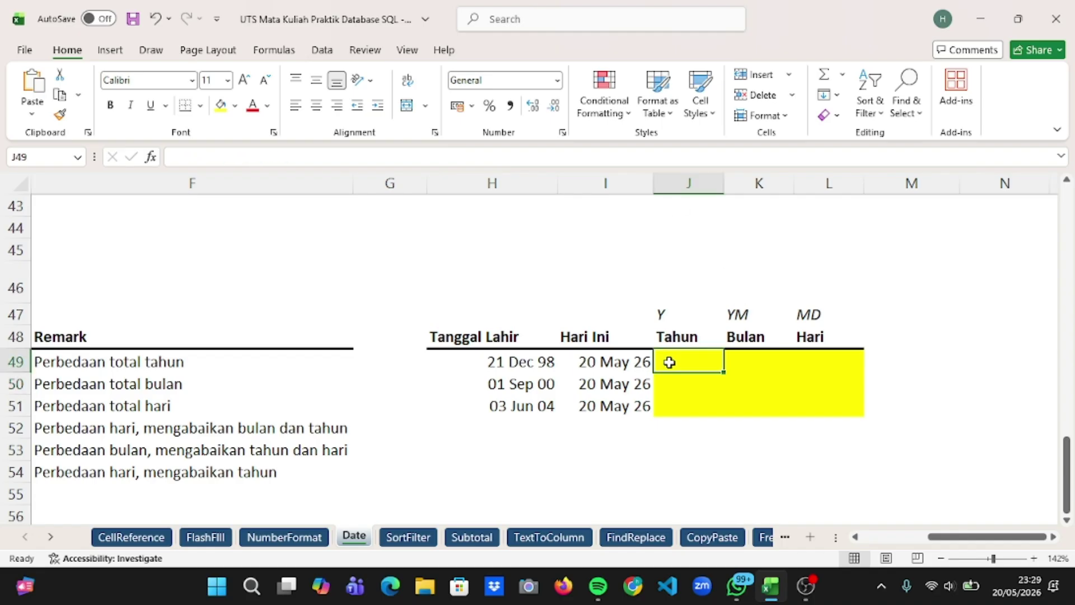
key("ctrl+v")
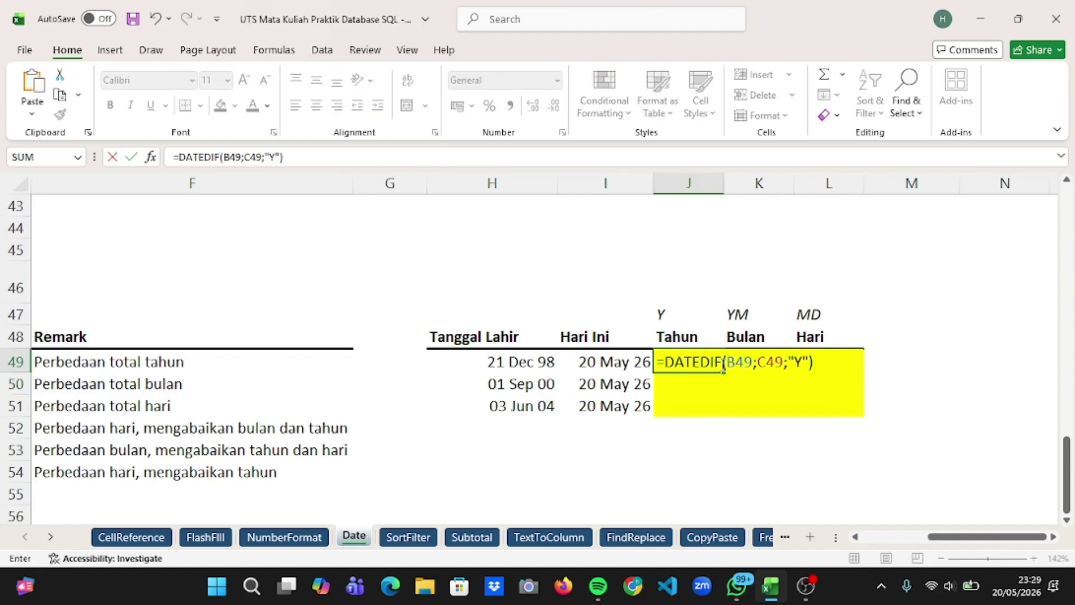
left_click(784, 364)
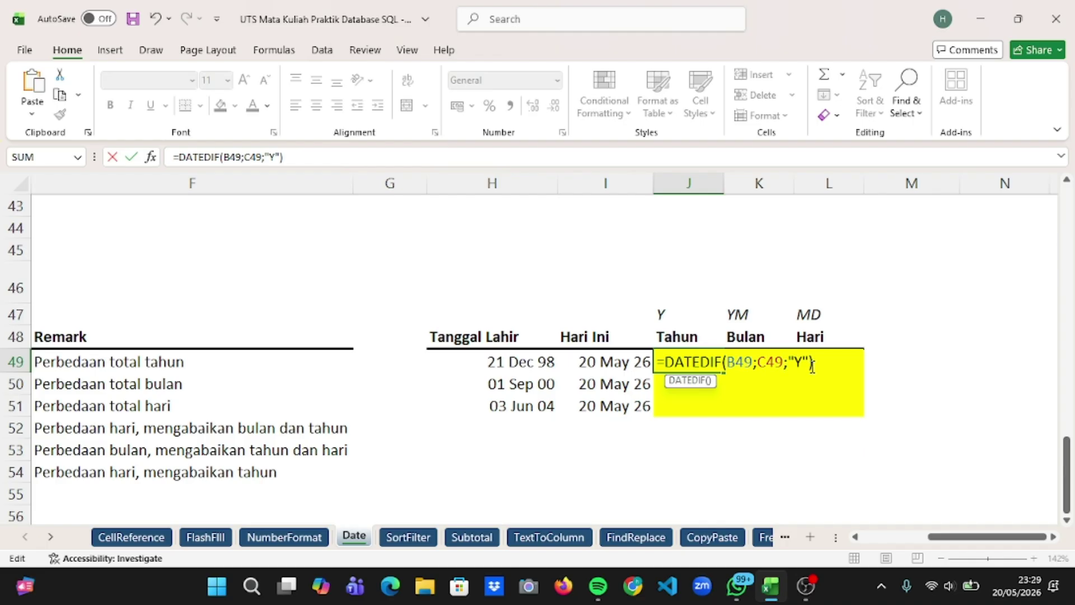
key("BackSpace")
key("BackSpace")
key("BackSpace")
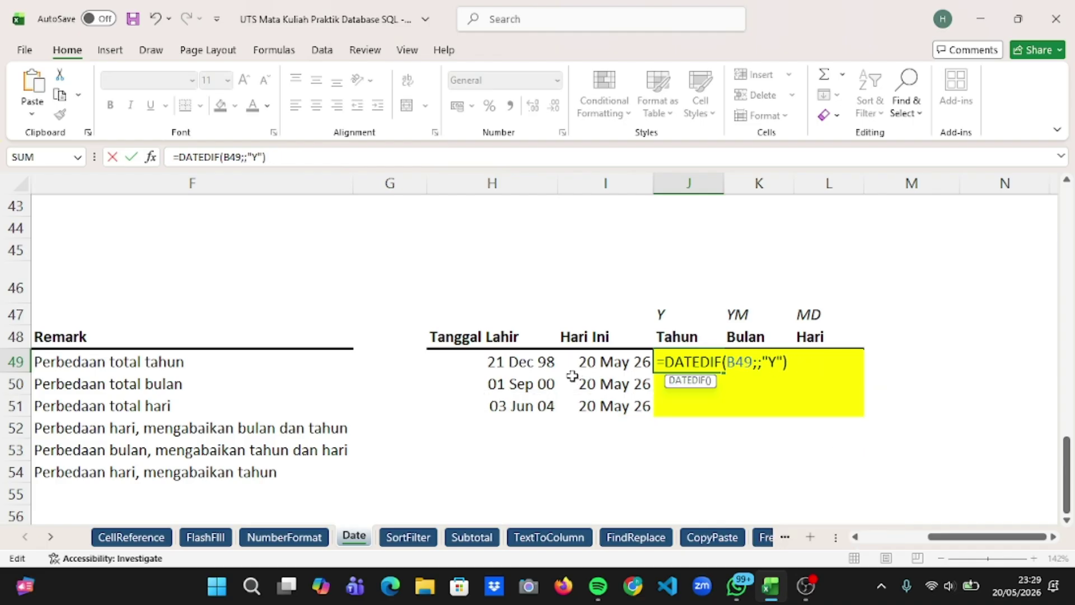
left_click(595, 369)
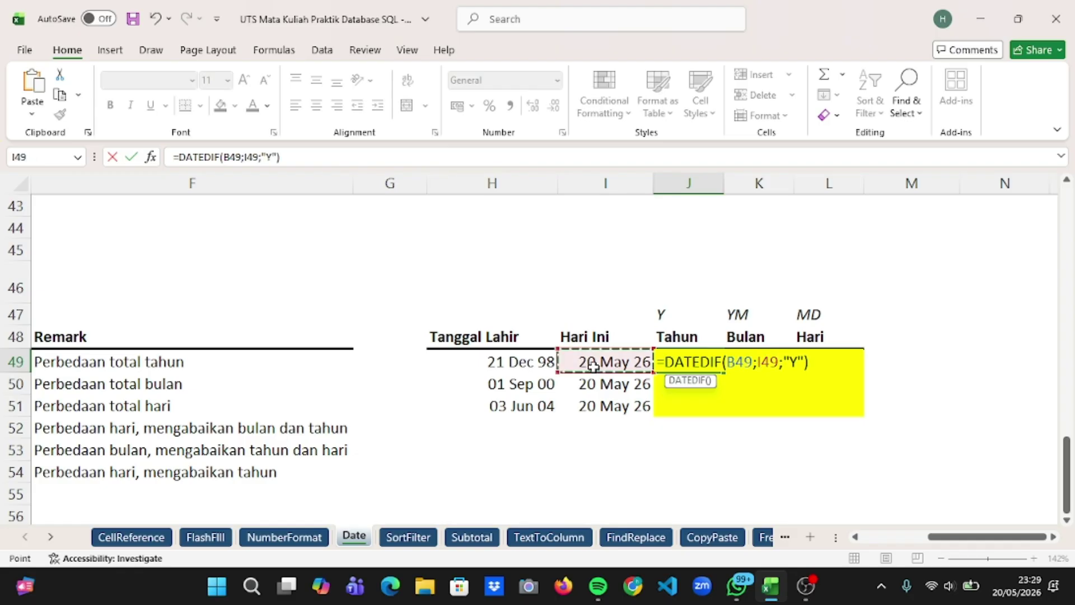
Replace the start date reference in J49's DATEDIF formula with H49, giving =DATEDIF(H49;I49;"Y").
left_click(745, 363)
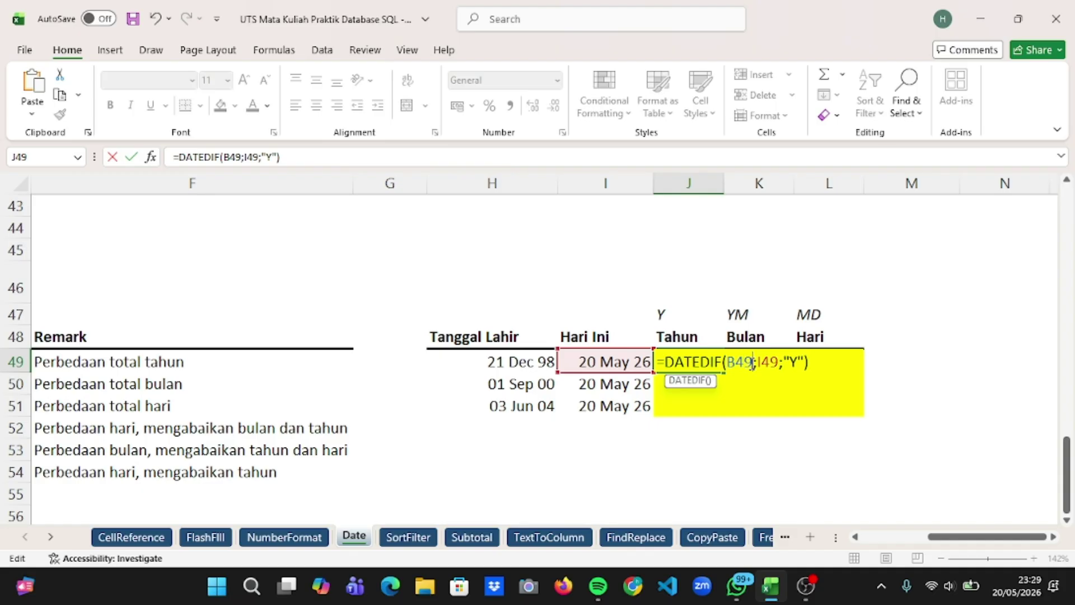
key("BackSpace")
key("BackSpace")
key("BackSpace")
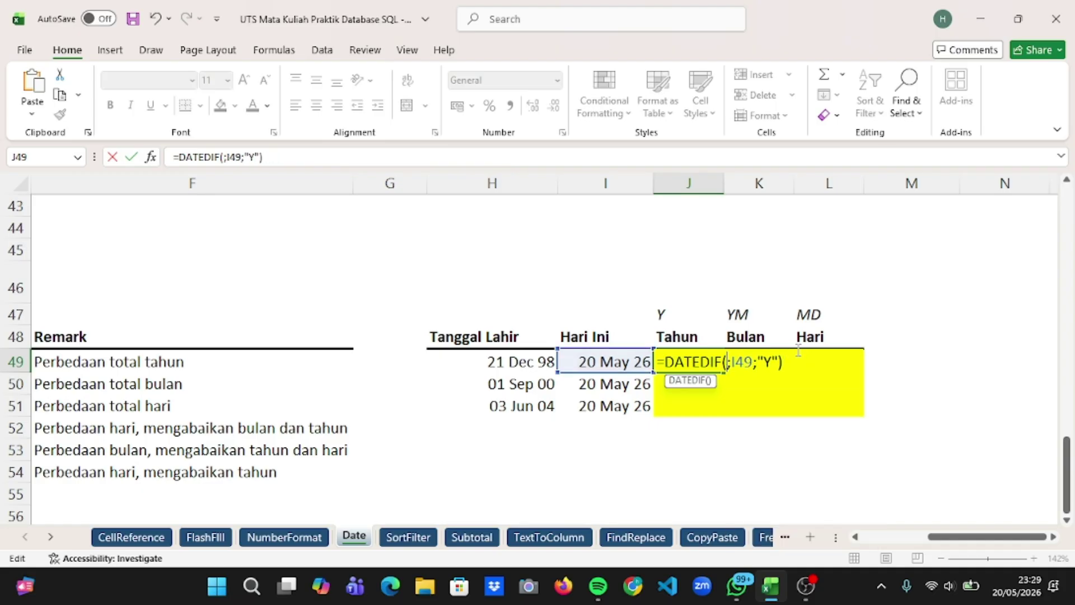
left_click(511, 362)
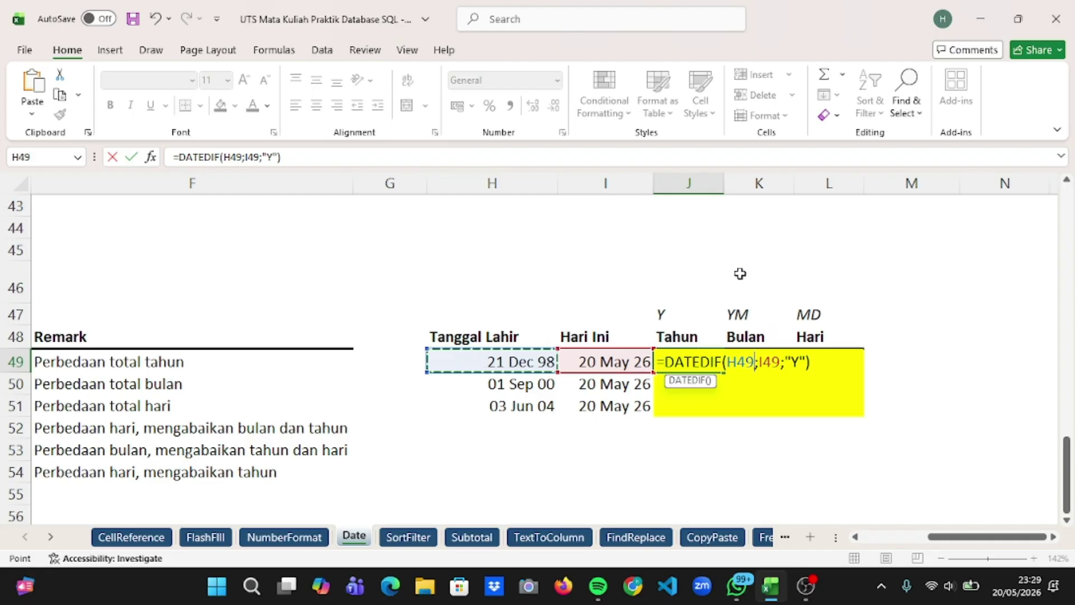
key("Return")
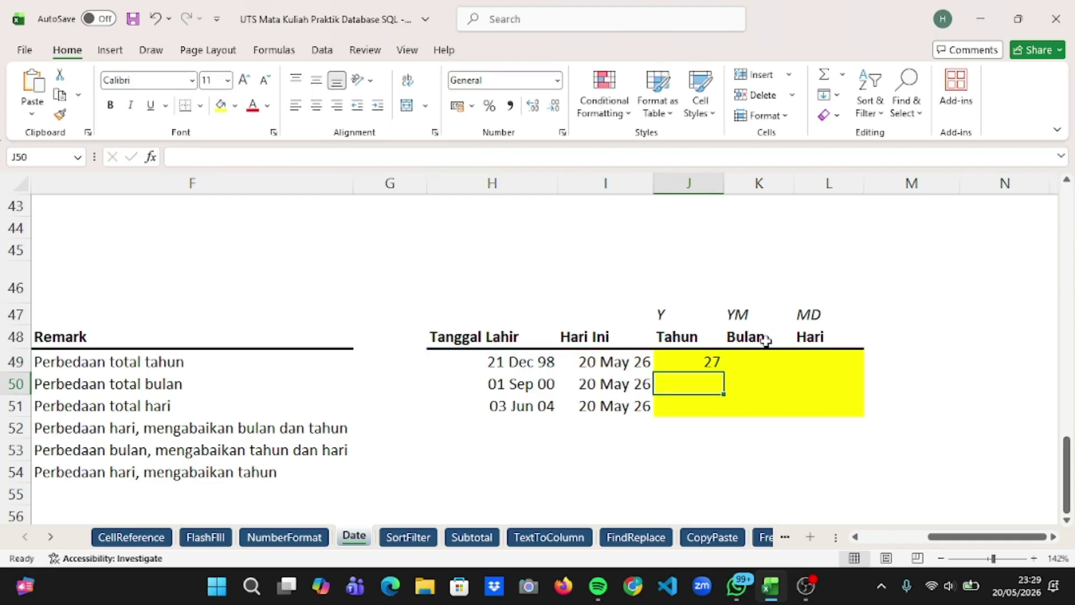
Paste the copied DATEDIF formula into Bulan cell K49 and change its unit argument to "YM".
left_click(750, 363)
type("=")
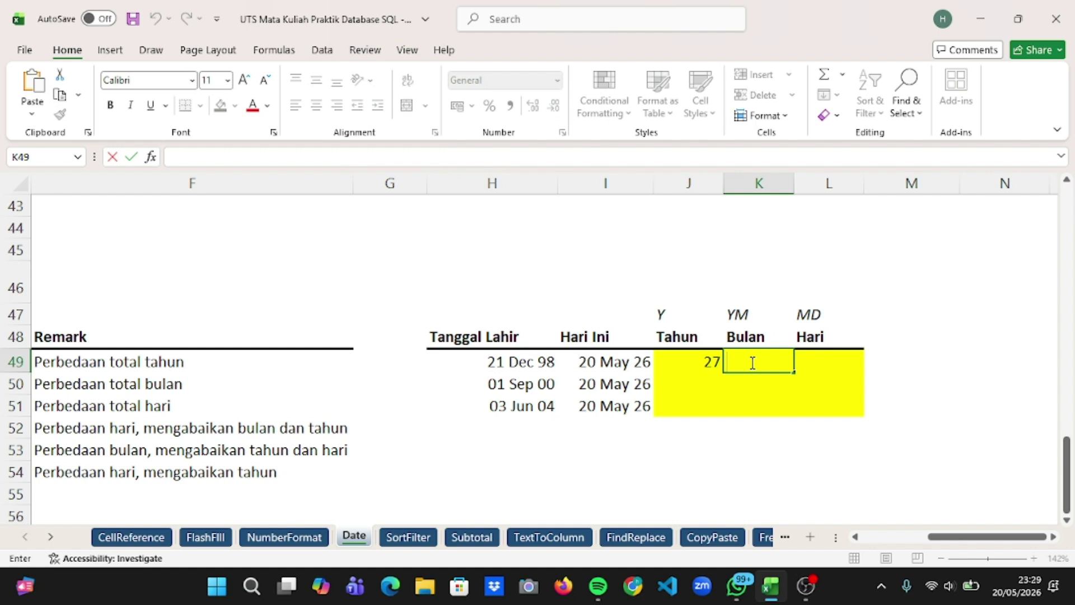
key("ctrl+v")
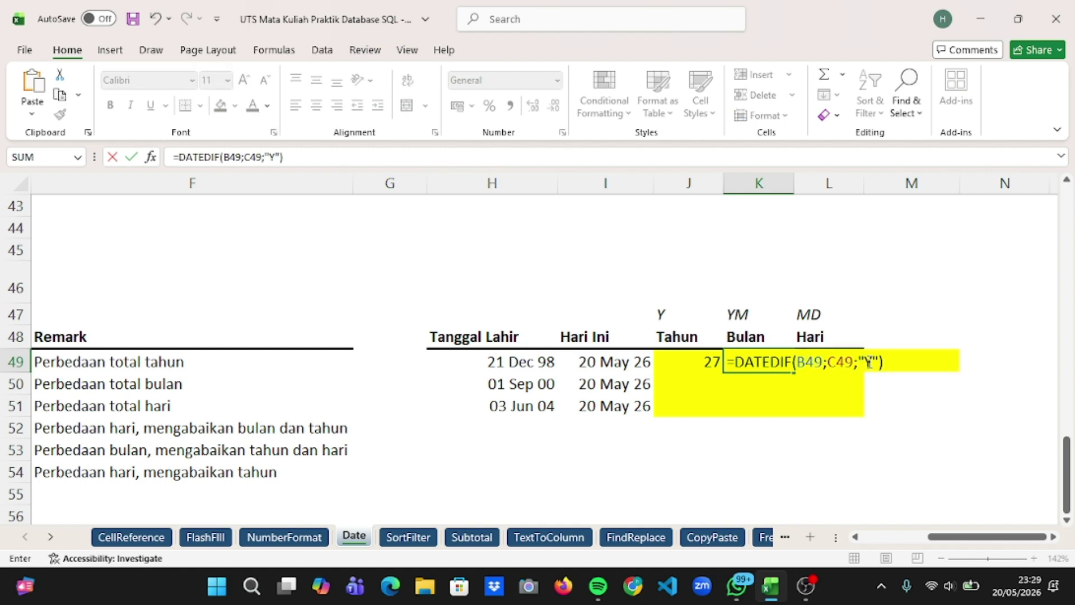
left_click(867, 362)
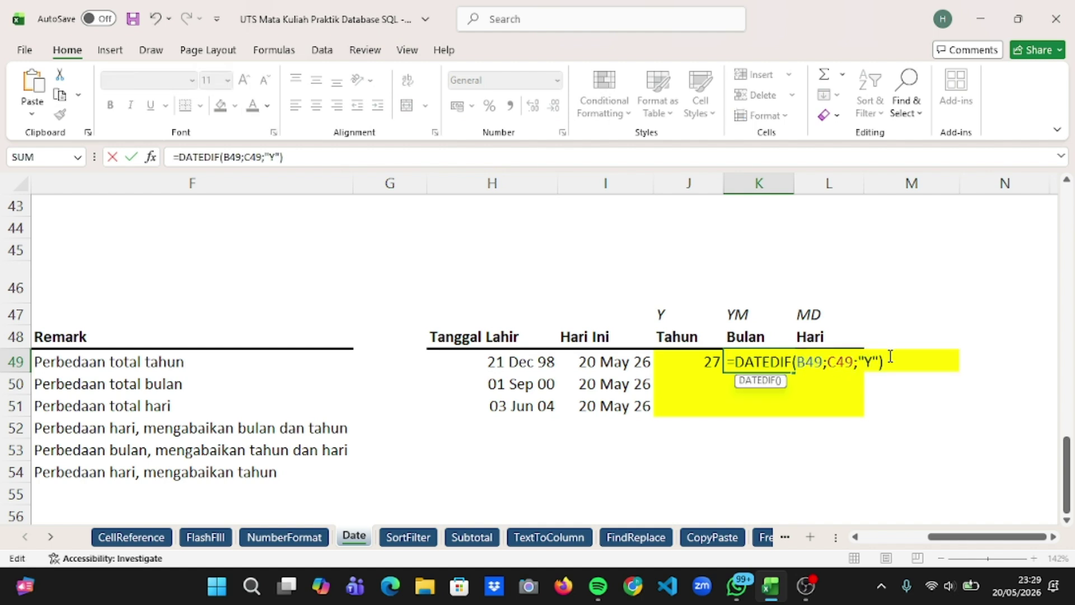
type("m")
key("BackSpace")
key("Caps_Lock")
type("M")
Replace the end and start date references in K49's formula with I49 and H49, giving =DATEDIF(H49;I49;"YM").
key("BackSpace")
key("BackSpace")
key("BackSpace")
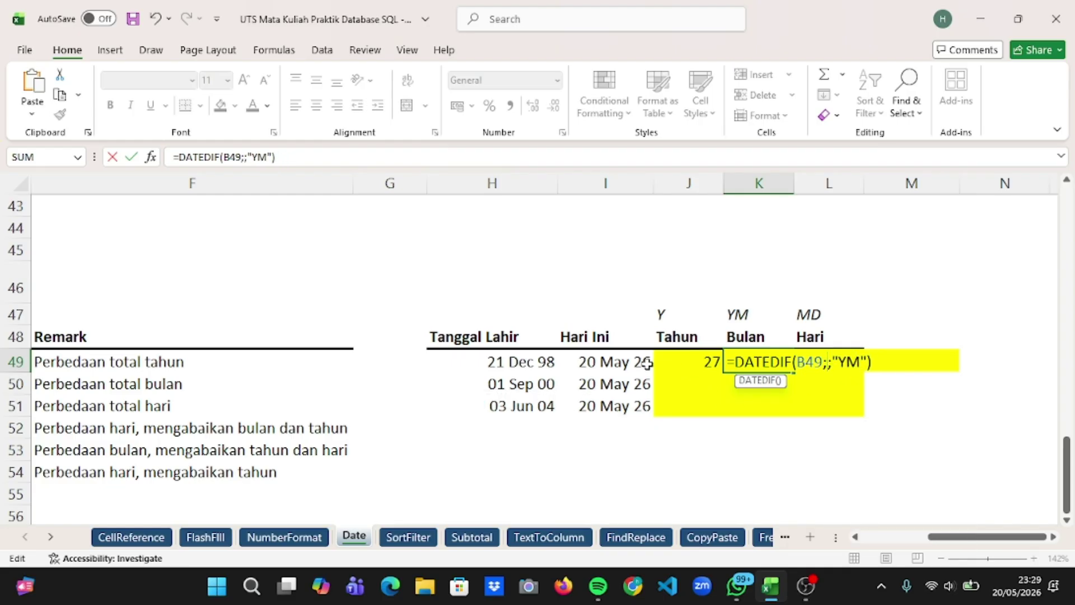
left_click(615, 363)
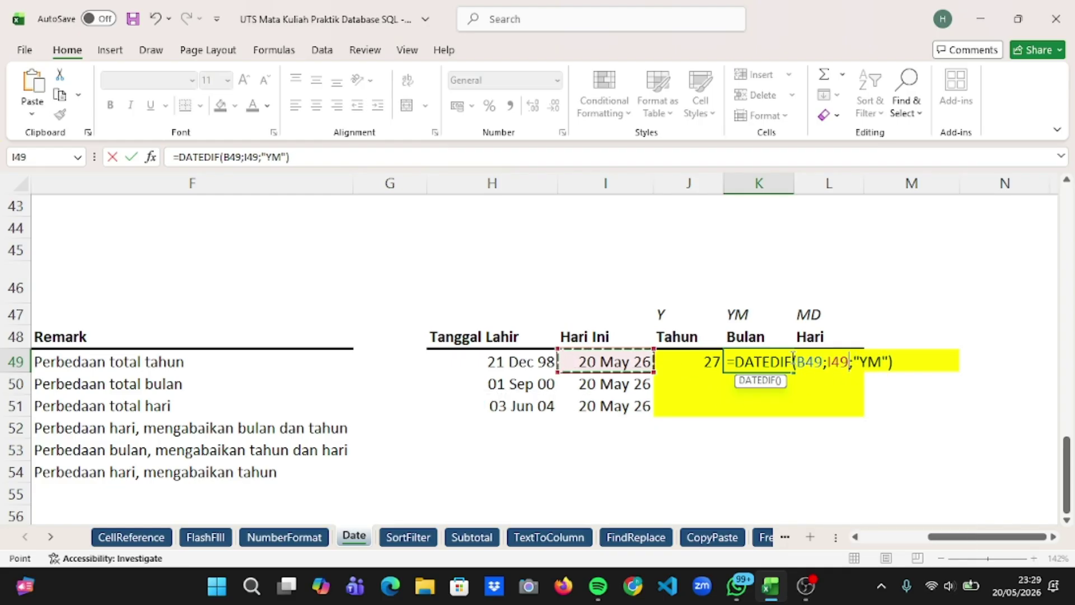
left_click(821, 367)
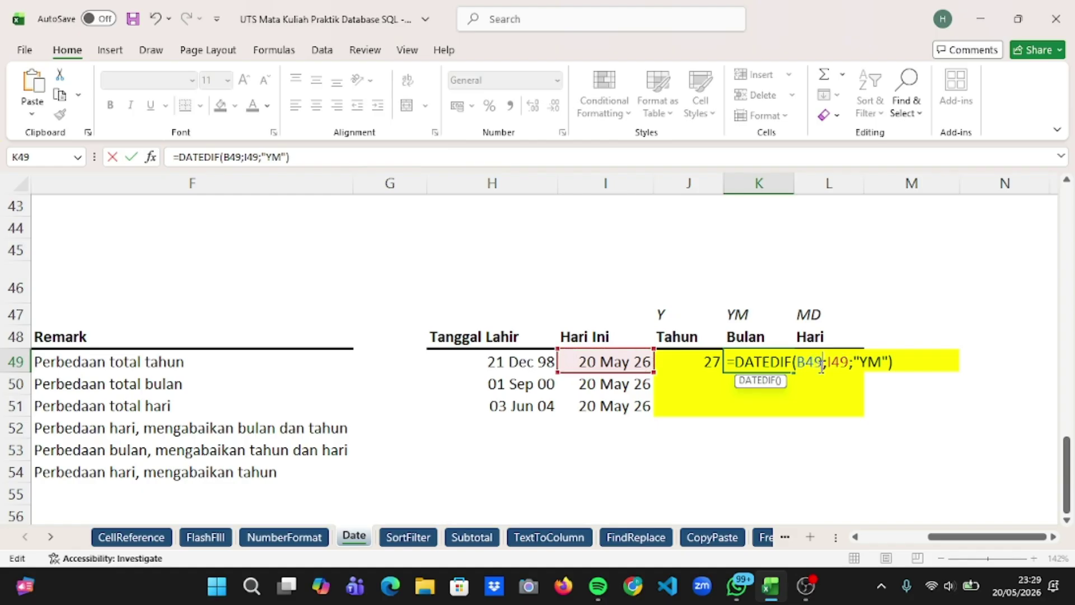
key("BackSpace")
key("BackSpace")
key("BackSpace")
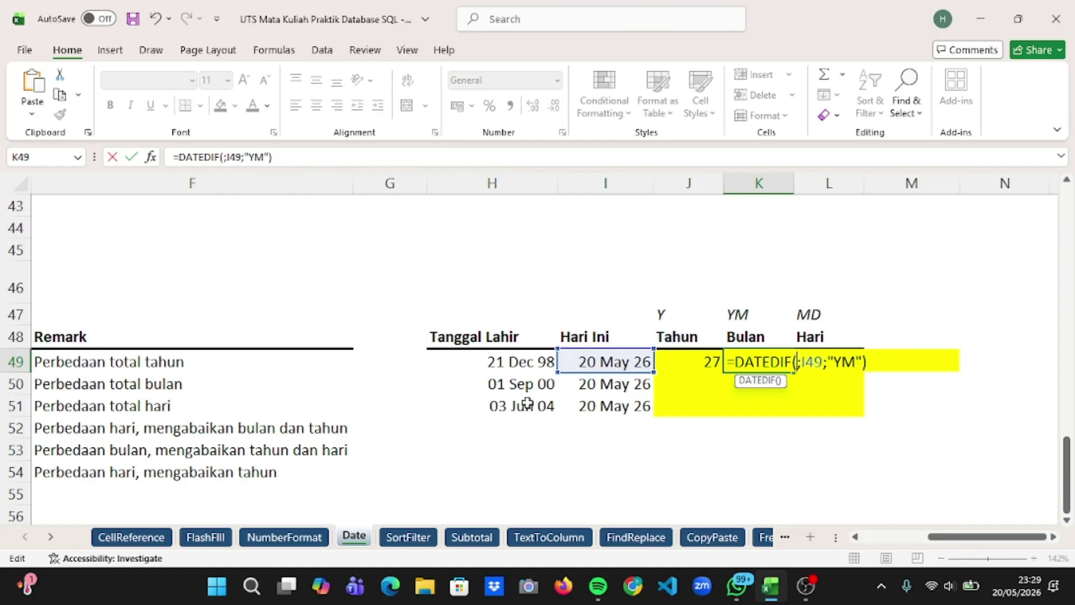
left_click(482, 367)
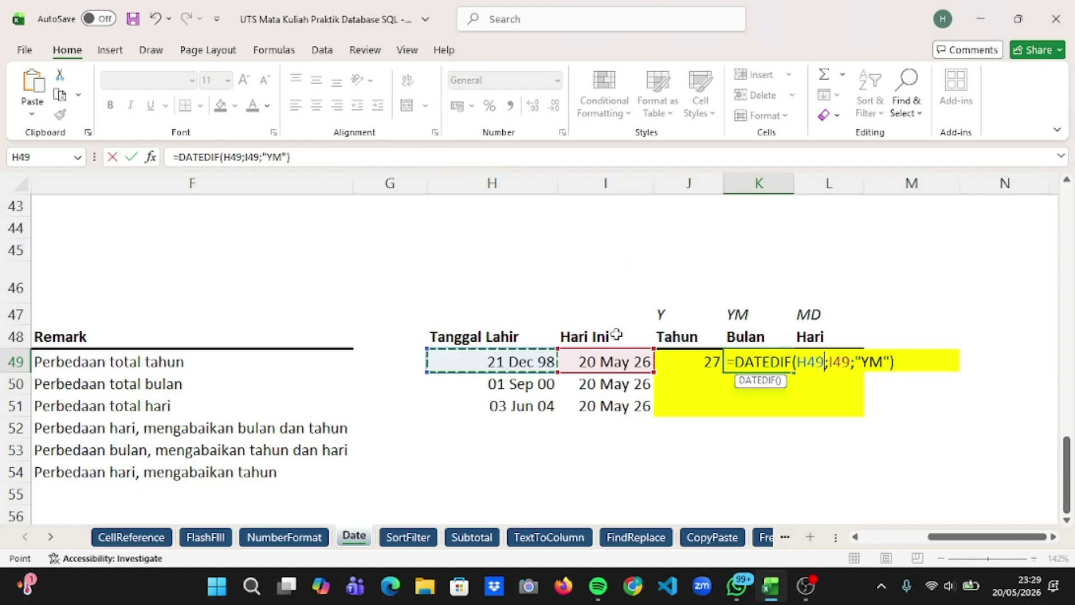
key("Return")
Paste the copied DATEDIF formula into Hari cell L49 and change its unit argument to "MD".
left_click(830, 362)
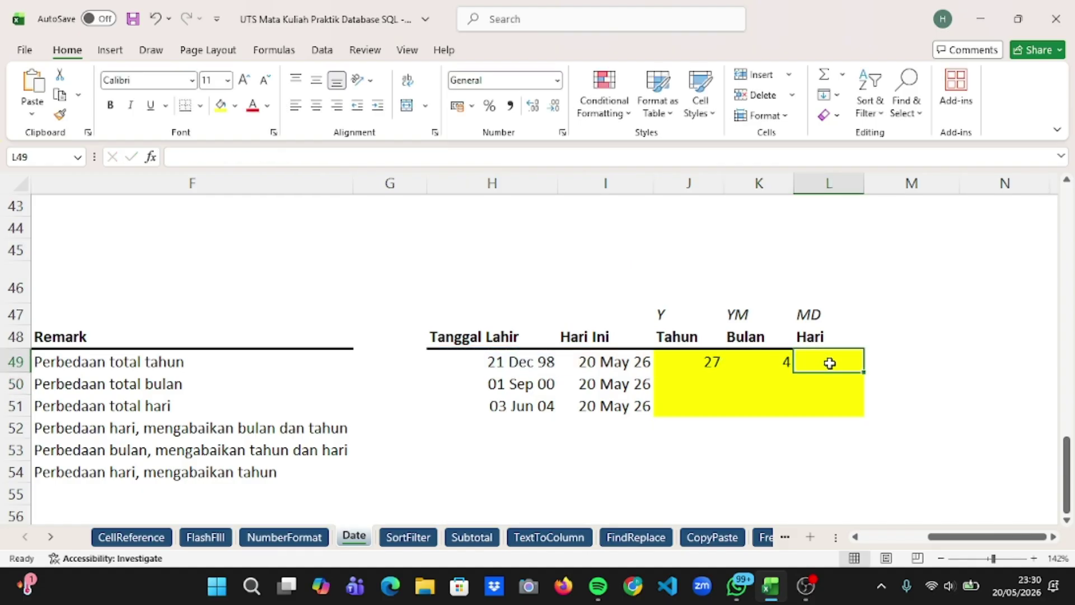
double_click(830, 364)
key("ctrl+v")
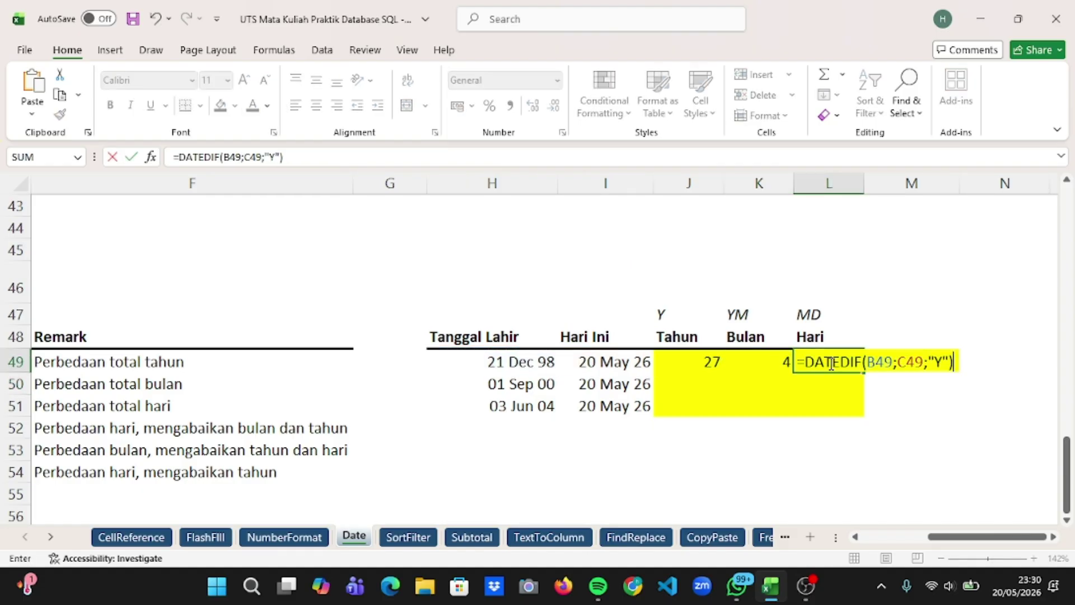
left_click(944, 363)
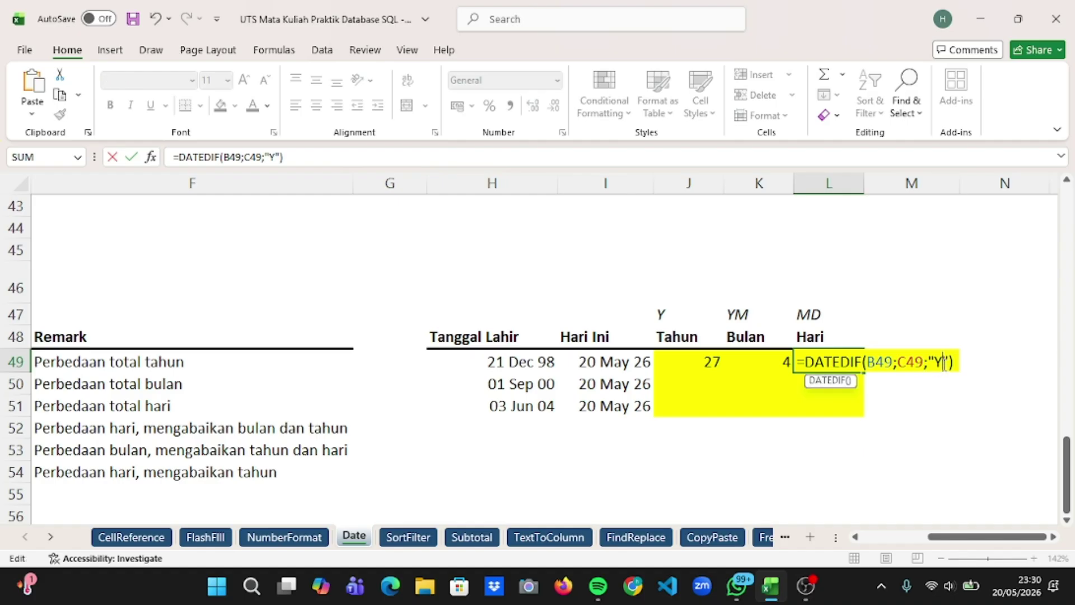
key("BackSpace")
type("MD")
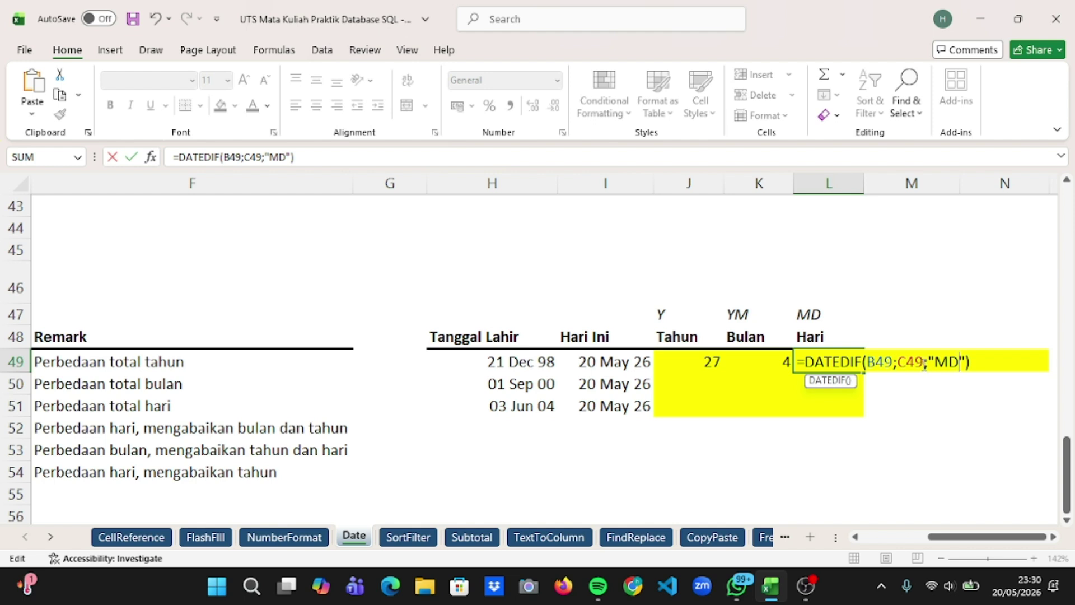
Replace the end date reference in L49's DATEDIF formula with I49.
key("BackSpace")
key("BackSpace")
key("BackSpace")
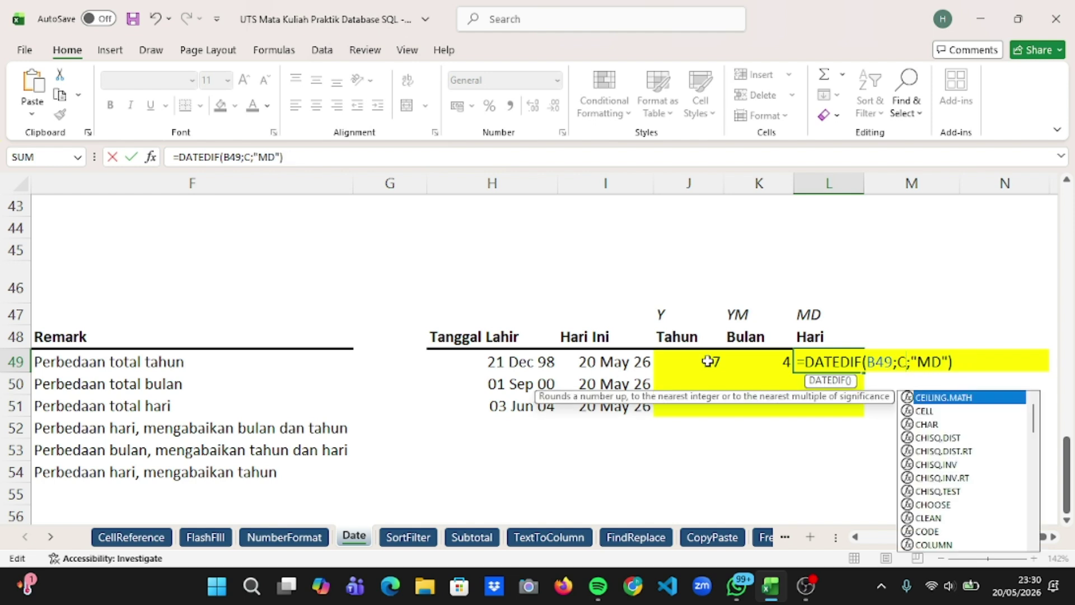
left_click(620, 363)
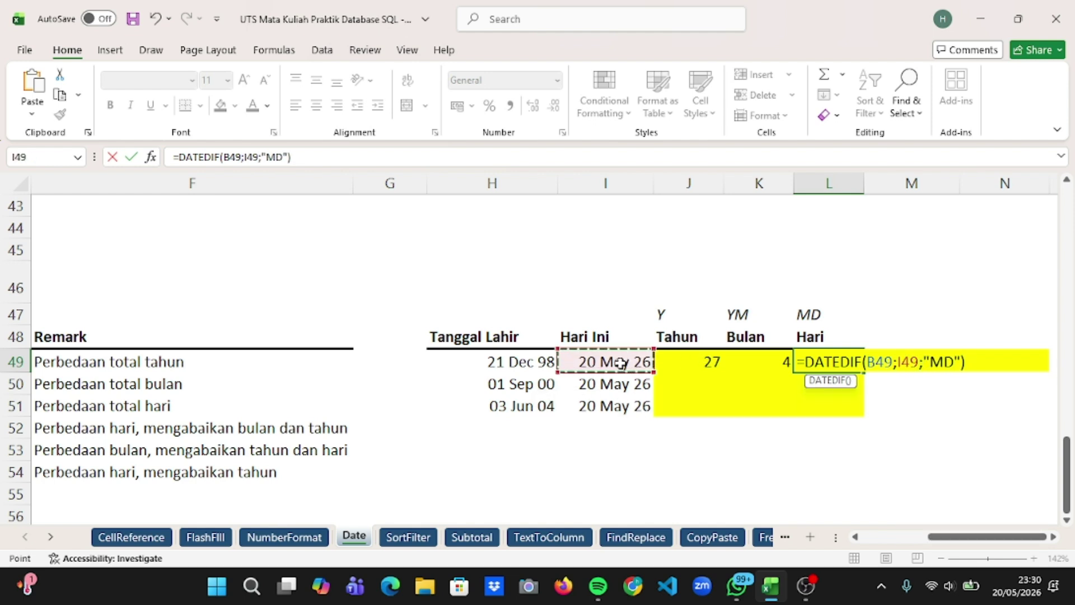
key("Left")
key("Left")
key("Left")
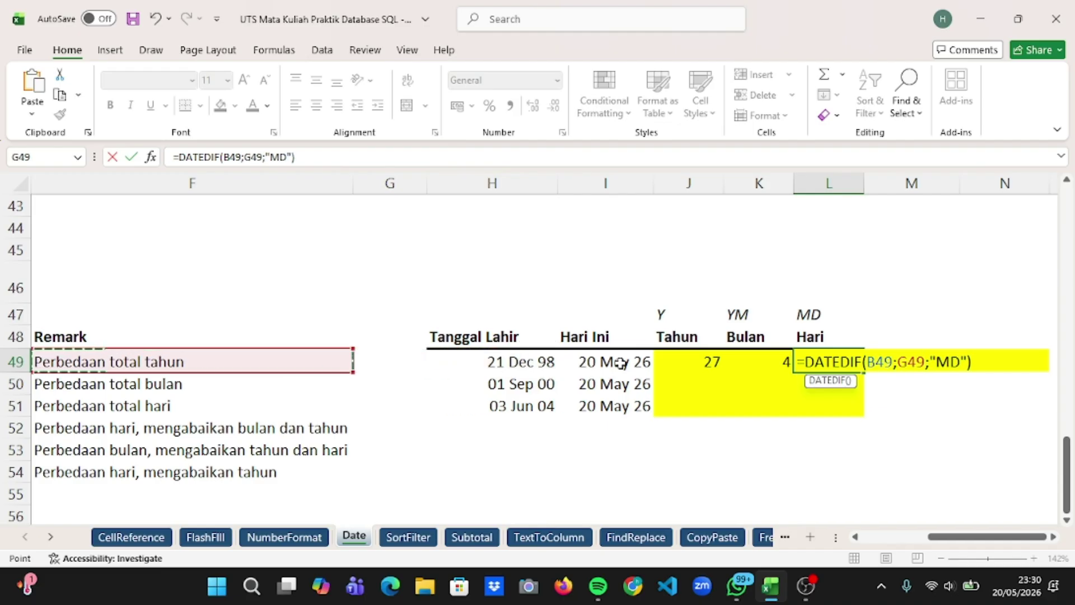
key("Right")
key("Right")
key("Right")
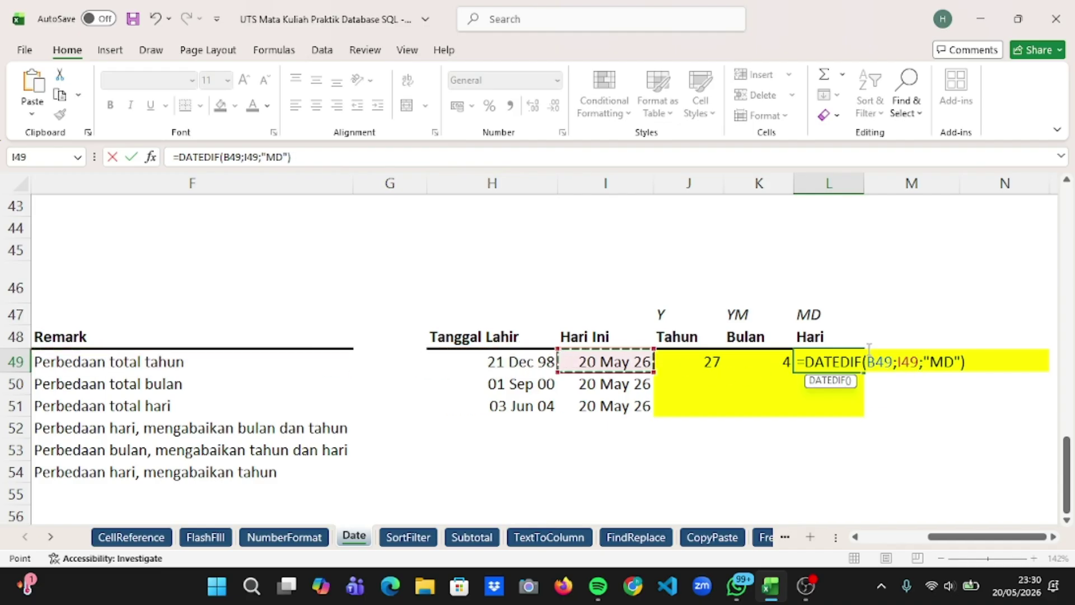
Replace the start date reference in L49's DATEDIF formula with H49, giving =DATEDIF(H49;I49;"MD").
left_click(891, 366)
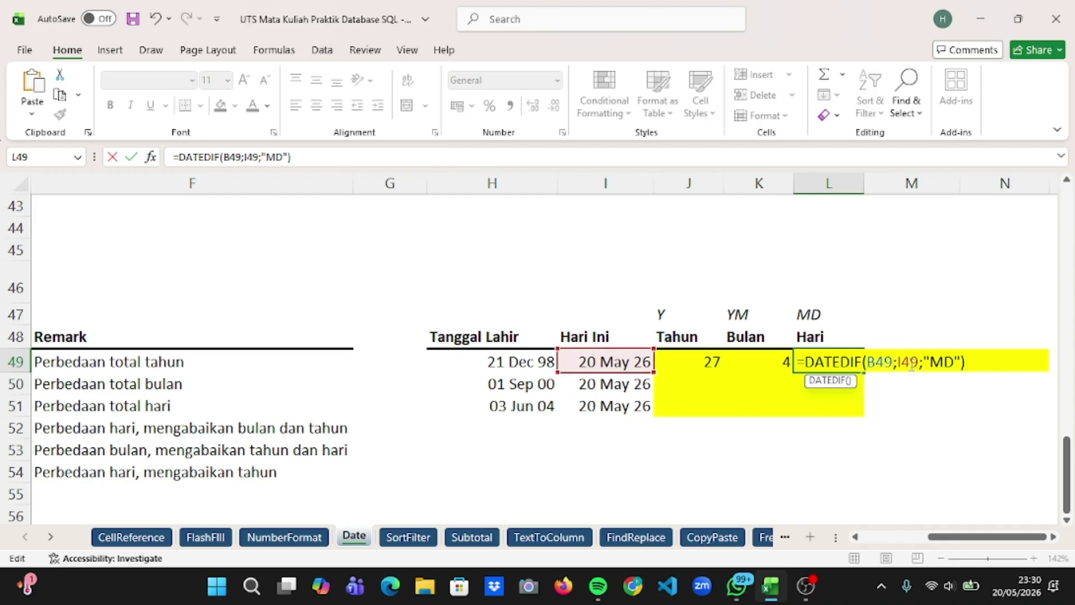
key("BackSpace")
key("BackSpace")
key("BackSpace")
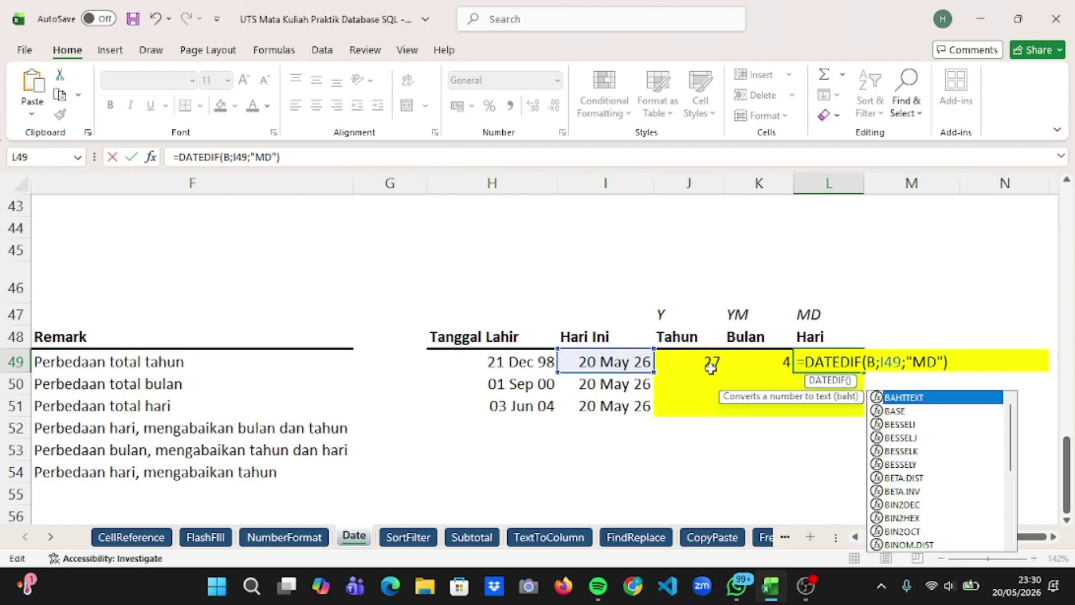
left_click(528, 361)
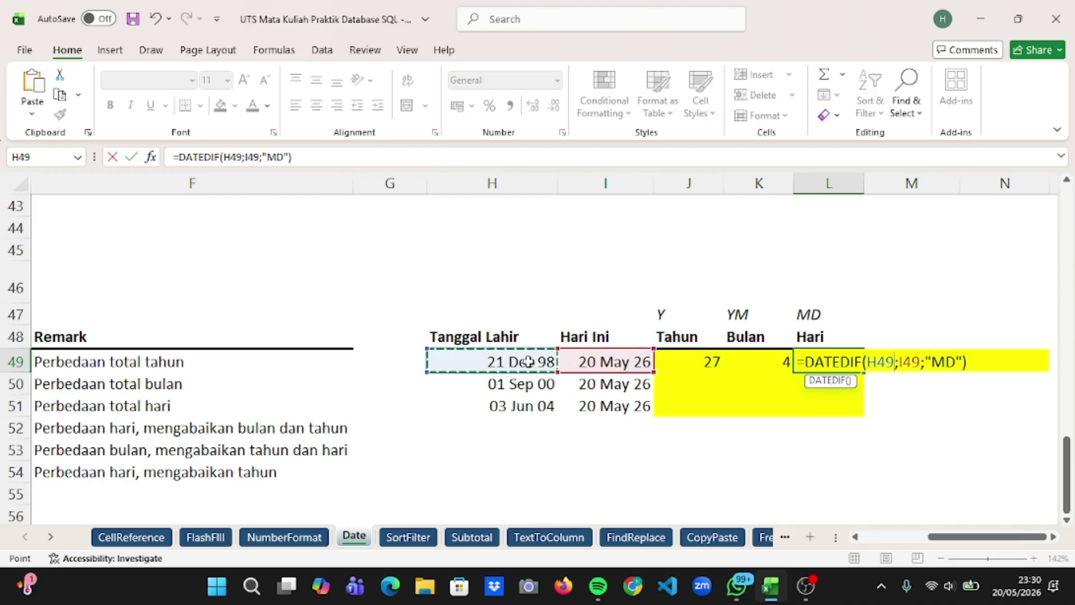
key("Return")
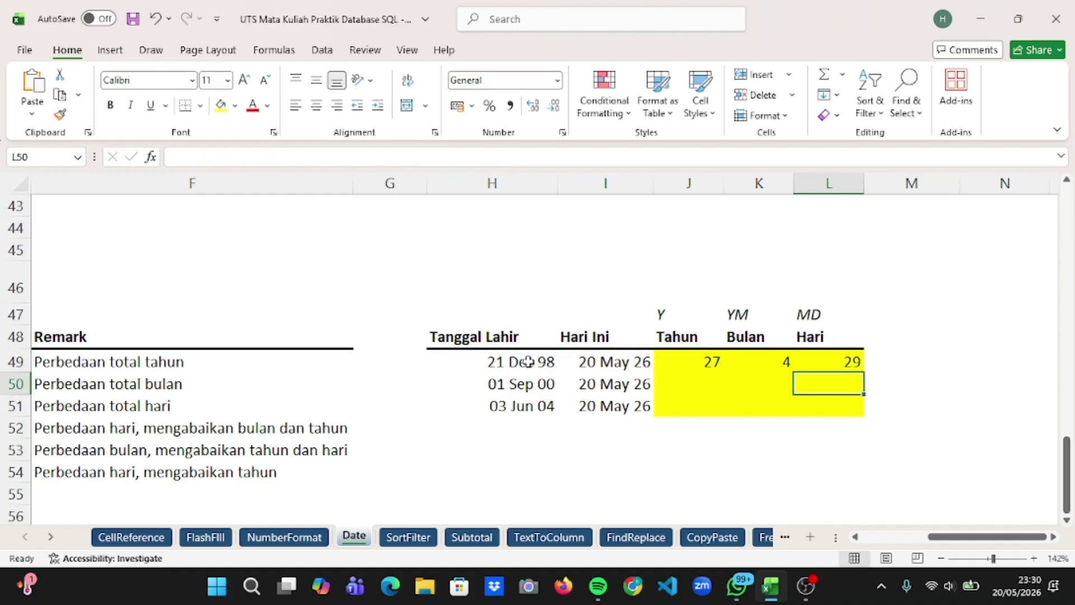
Paste the copied DATEDIF formula into Tahun cell J50 and replace its end date reference with I50.
left_click(682, 382)
type("=")
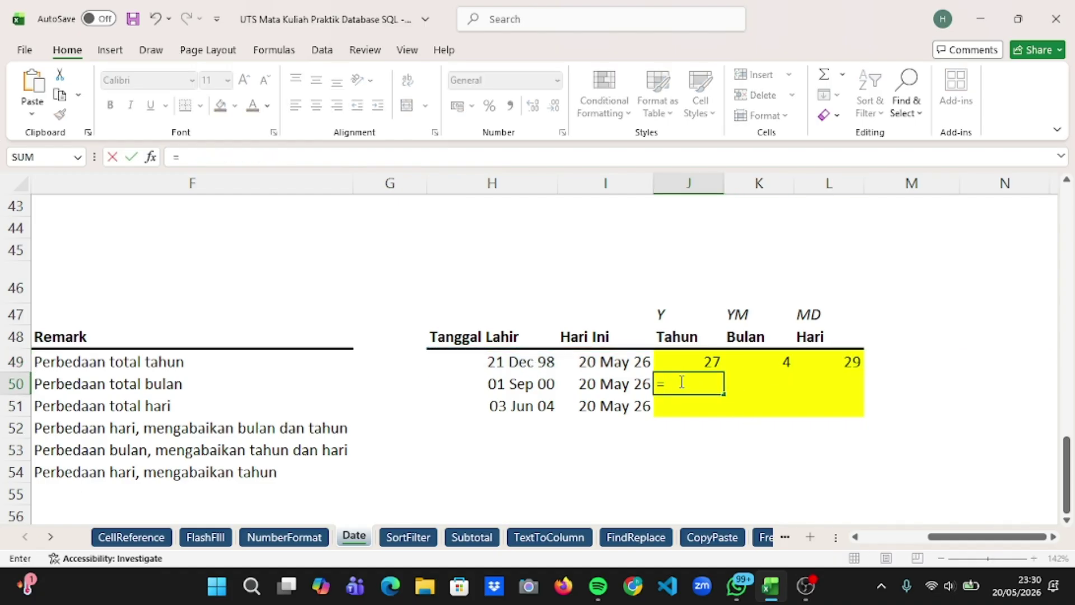
key("BackSpace")
key("ctrl+v")
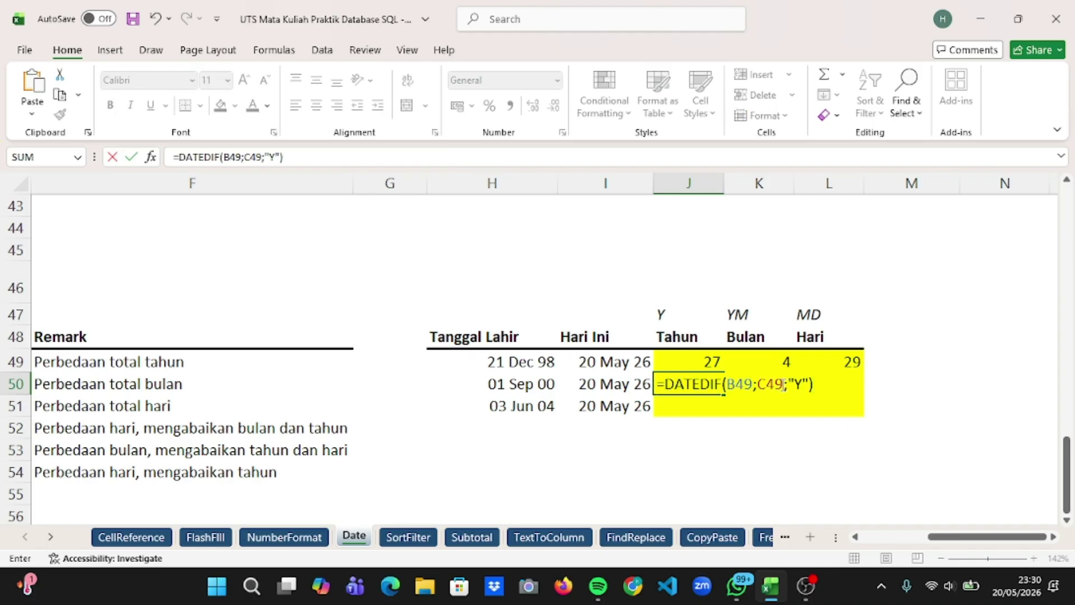
key("BackSpace")
key("BackSpace")
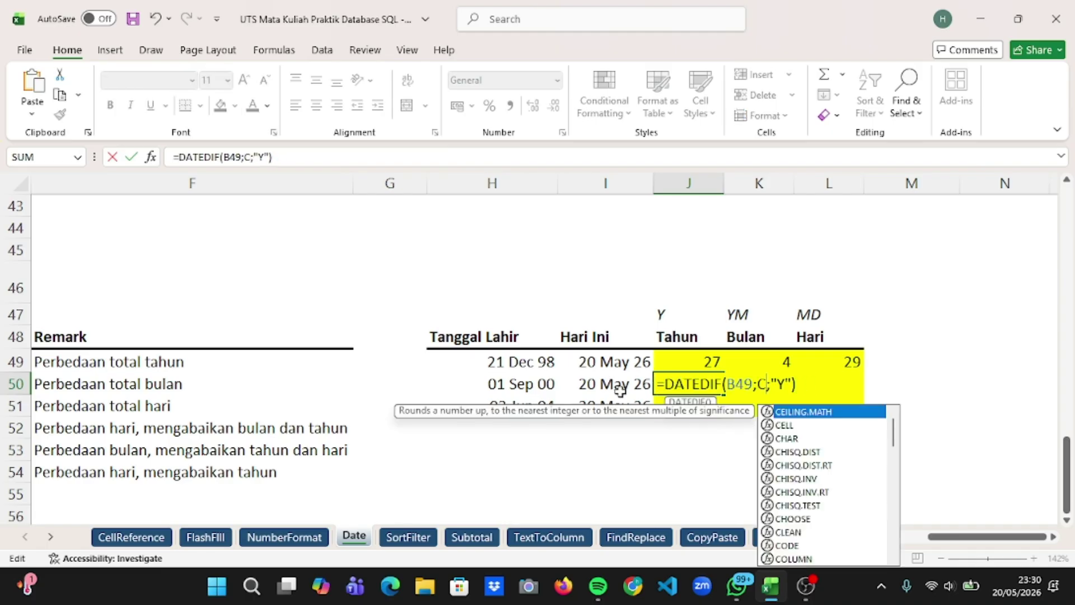
key("BackSpace")
left_click(614, 387)
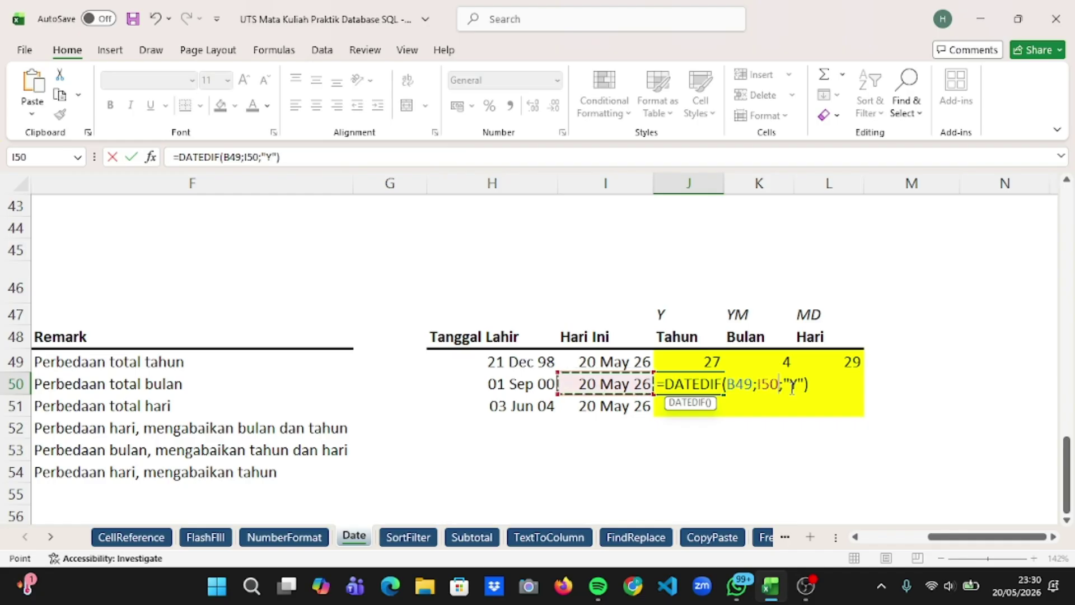
Replace the start date reference in J50's DATEDIF formula with H50, giving =DATEDIF(H50;I50;"Y").
left_click(753, 385)
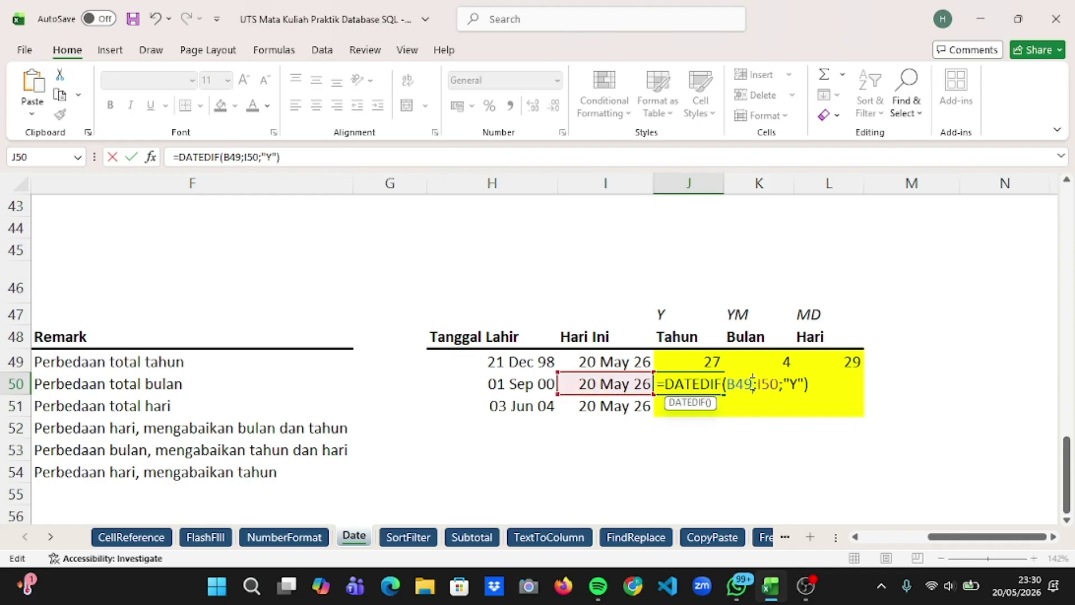
key("BackSpace")
key("BackSpace")
key("BackSpace")
left_click(528, 384)
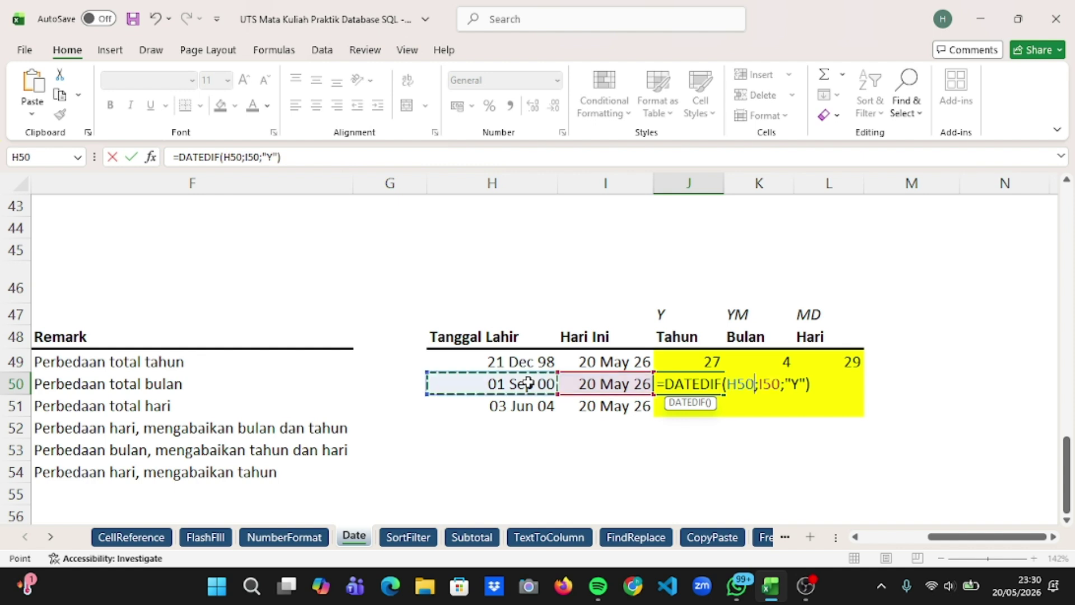
key("Return")
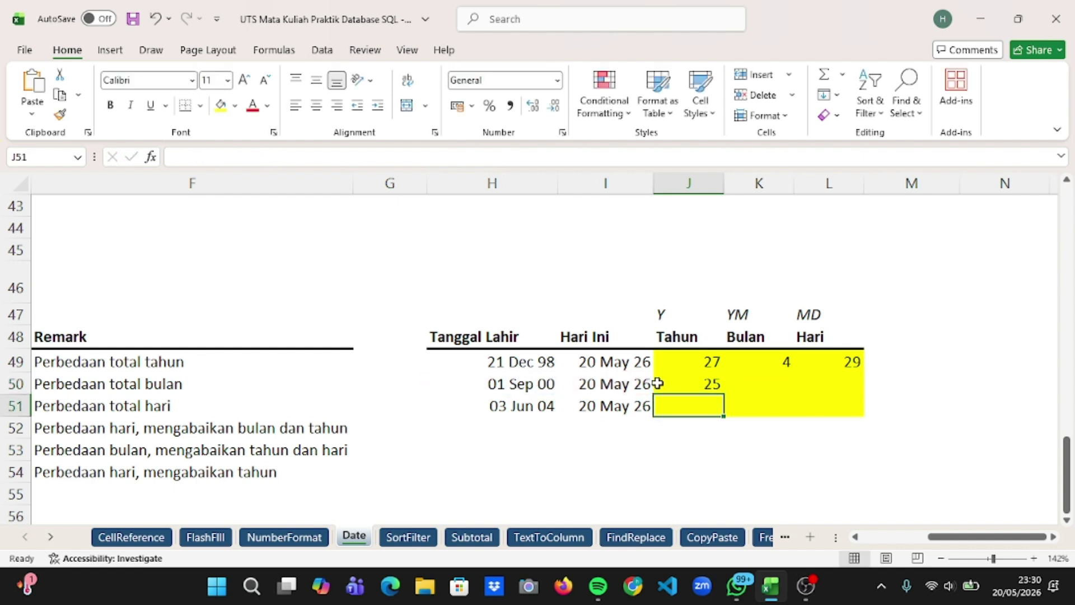
Copy the text of J50's DATEDIF formula up to the closing parenthesis, leaving the cell as it is.
left_click(700, 384)
double_click(701, 384)
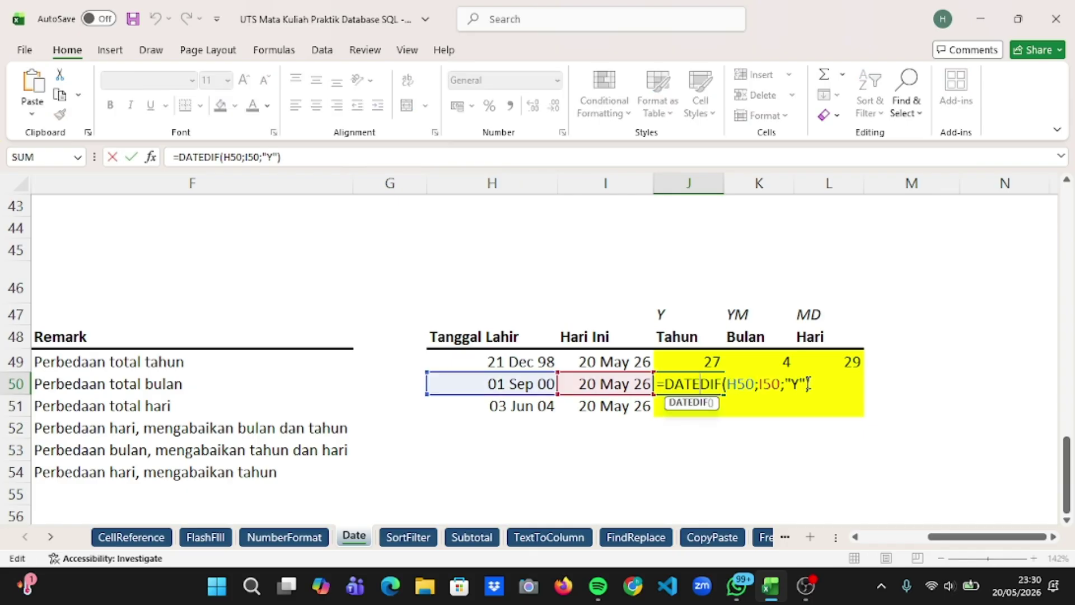
left_click_drag(808, 384, 656, 392)
key("ctrl+c")
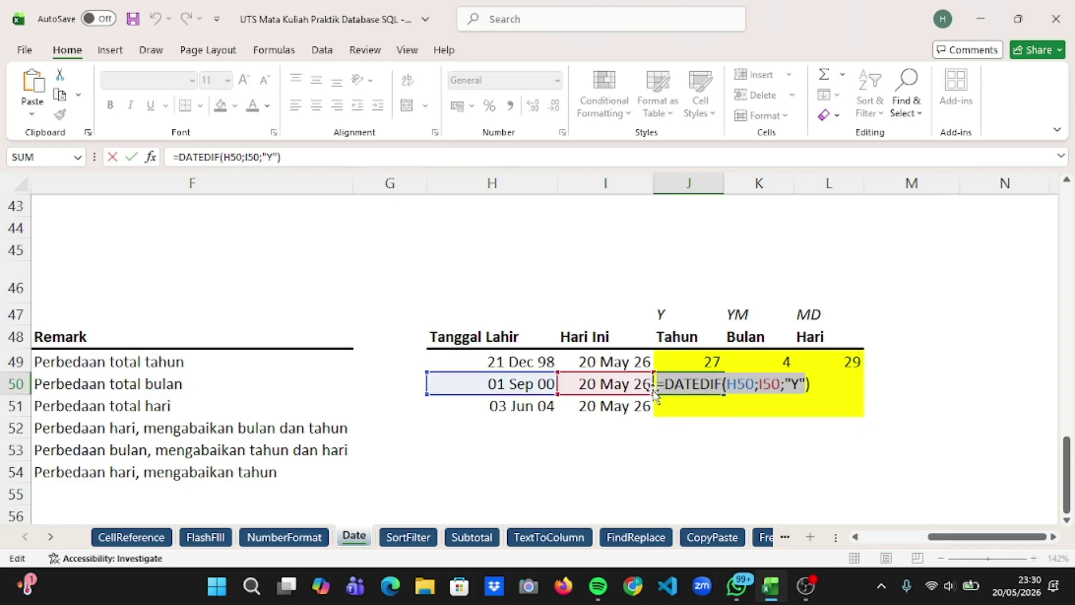
key("Return")
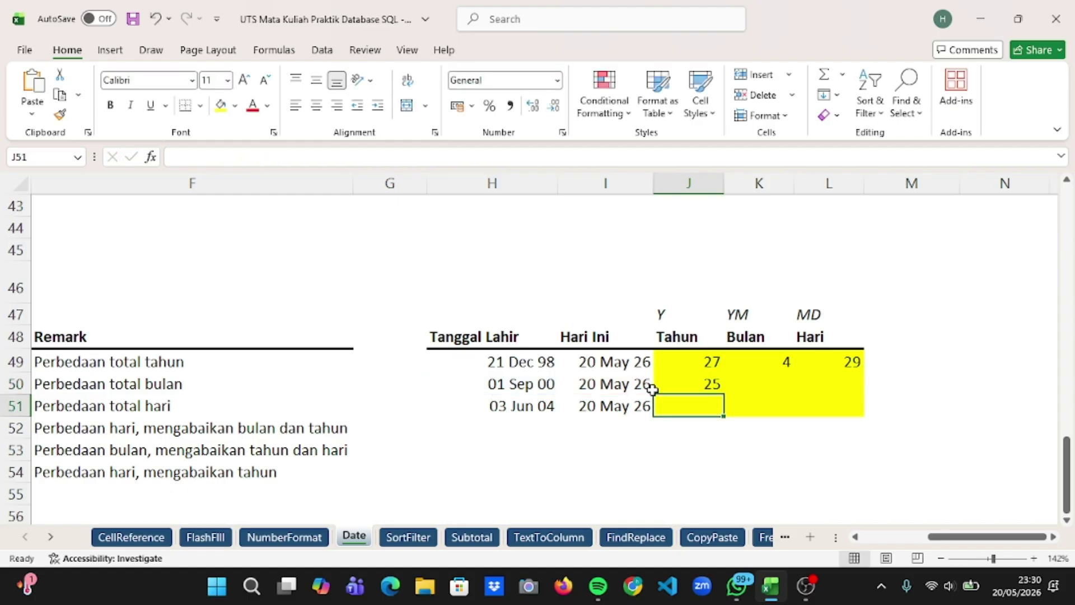
Paste the copied formula text into Bulan cell K50 and change its DATEDIF unit argument to "YM".
left_click(752, 384)
double_click(752, 384)
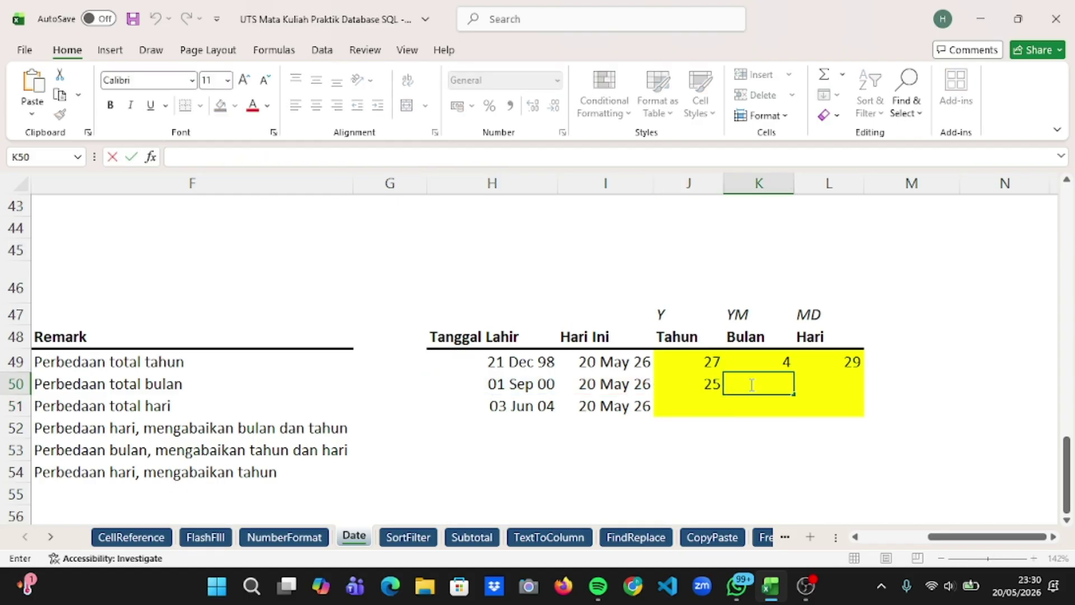
key("ctrl+v")
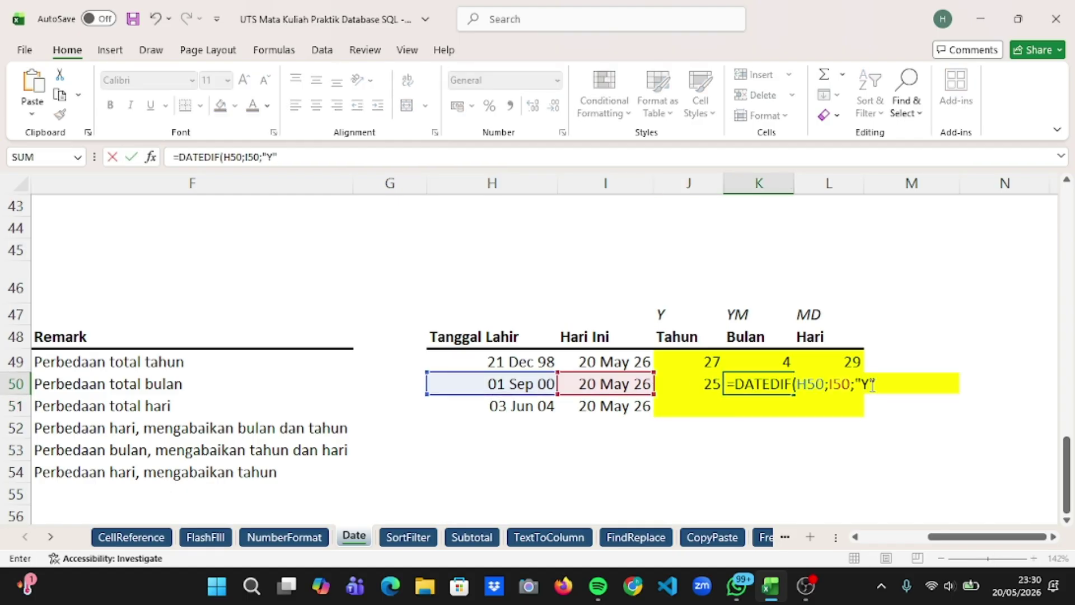
left_click(873, 384)
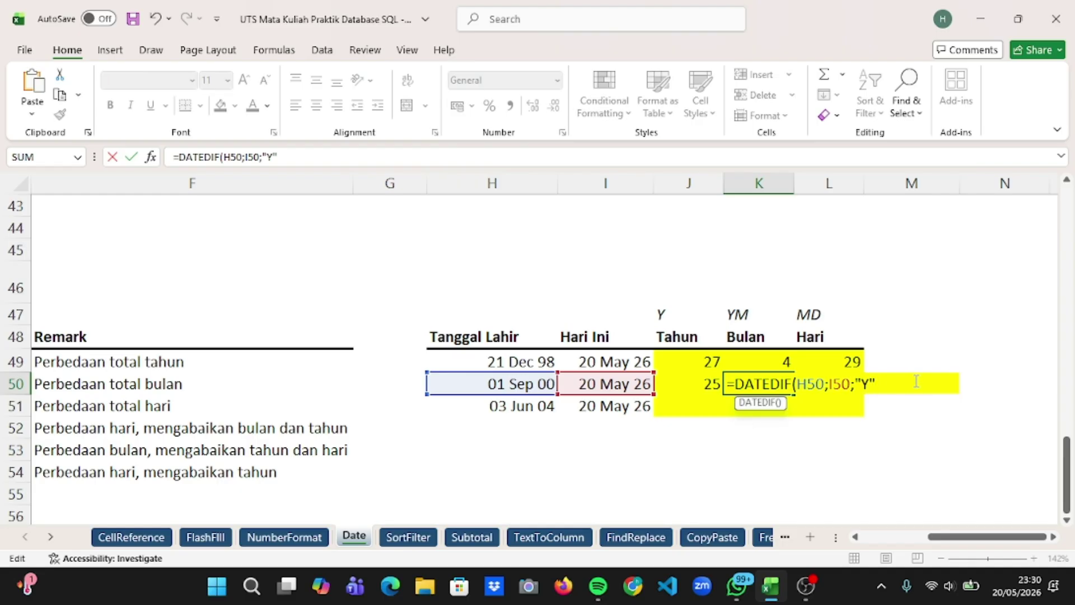
type("M")
key("Return")
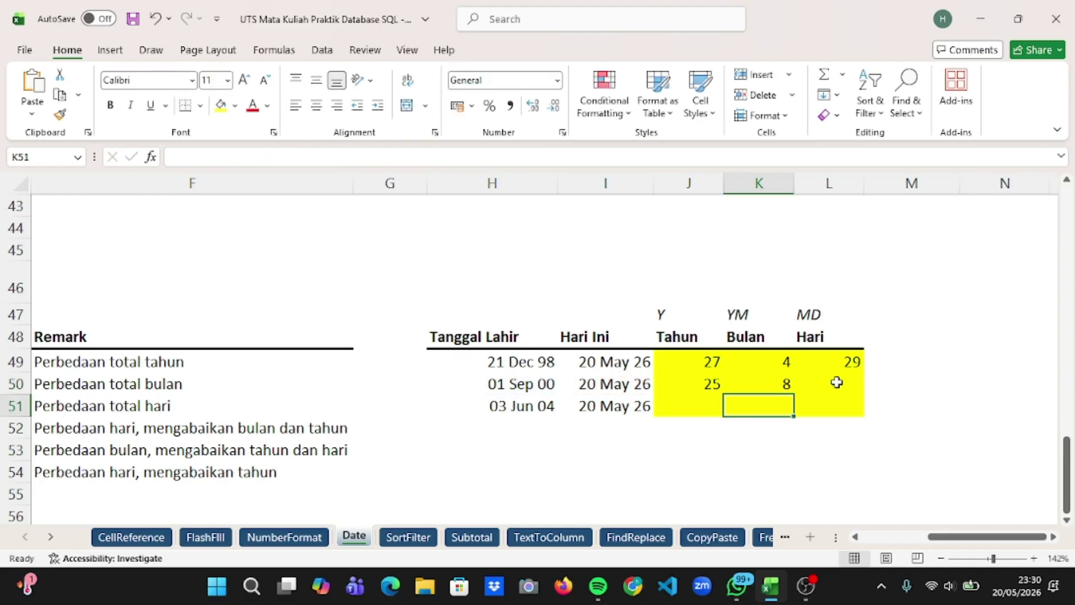
Paste the copied DATEDIF formula text into Hari cell L50 and place the text cursor at its unit argument for editing.
left_click(837, 382)
key("ctrl+v")
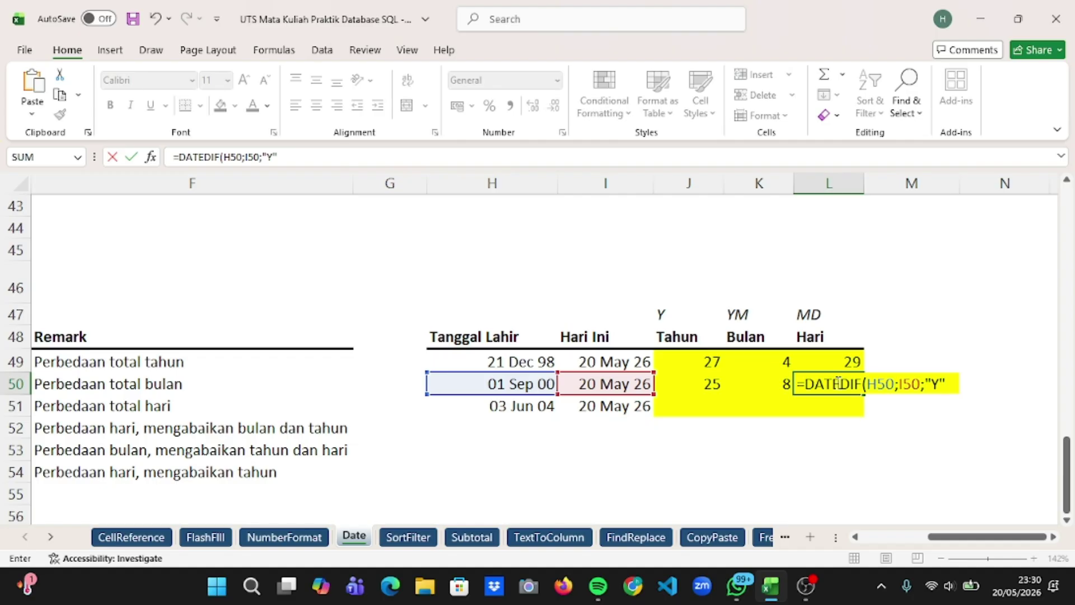
left_click(933, 384)
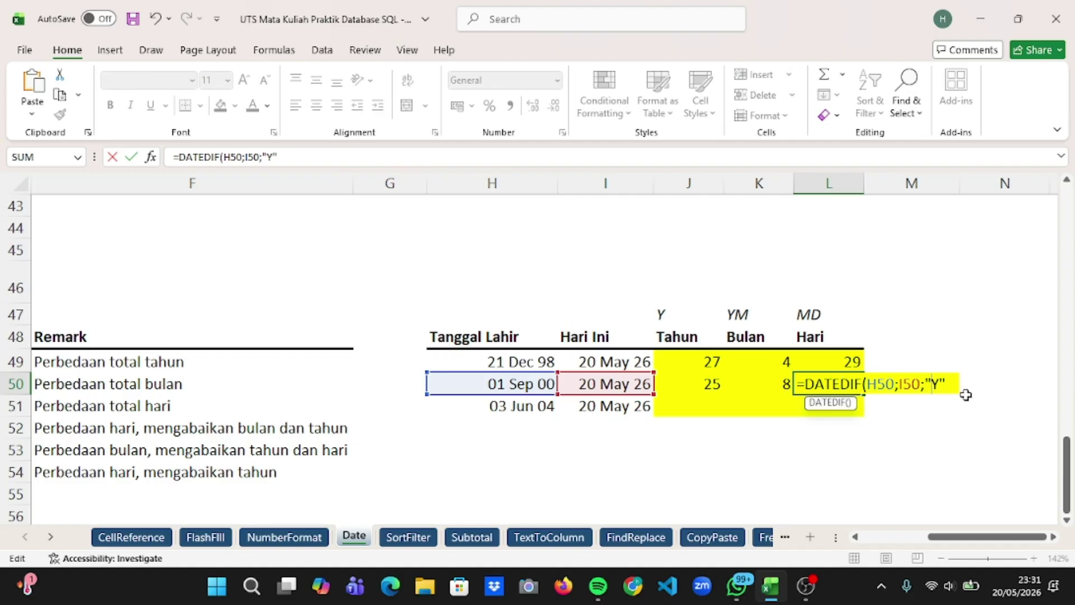
key("Right")
key("Page_Down")
scroll(965, 395, "up", 16)
scroll(965, 393, "down", 10)
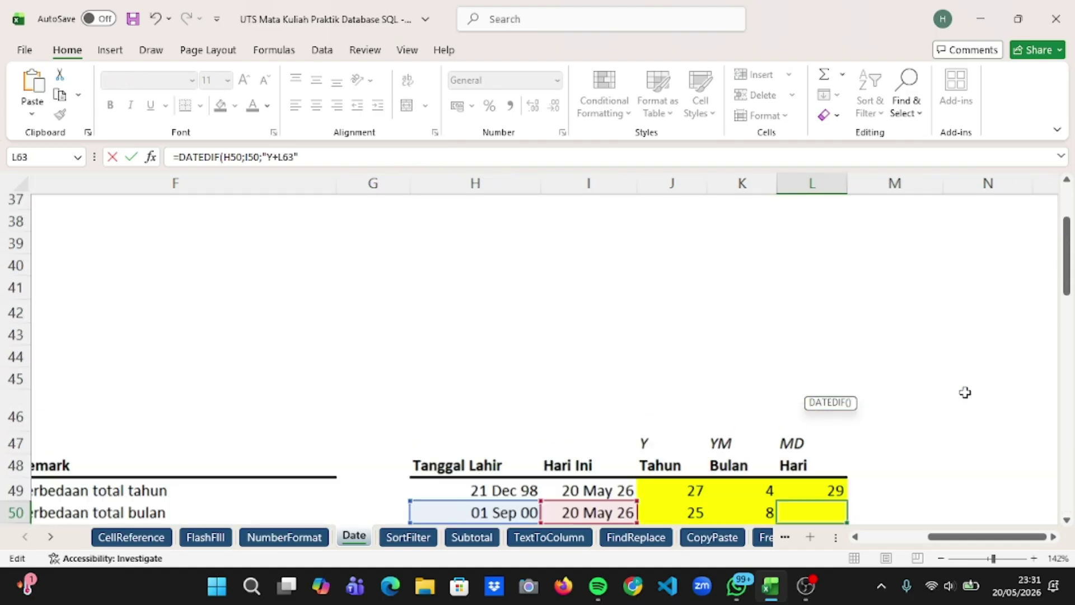
scroll(965, 392, "down", 7)
scroll(964, 391, "up", 3)
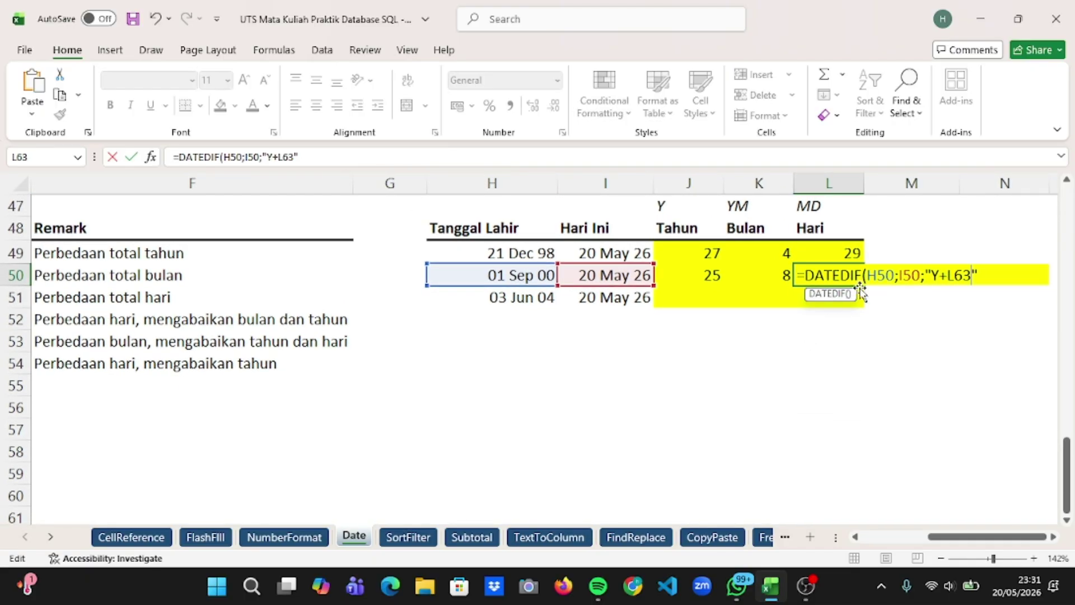
Replace the stray Y+L63 text in L50's DATEDIF unit argument with MD, giving =DATEDIF(H50;I50;"MD").
key("BackSpace")
key("BackSpace")
key("BackSpace")
key("BackSpace")
key("BackSpace")
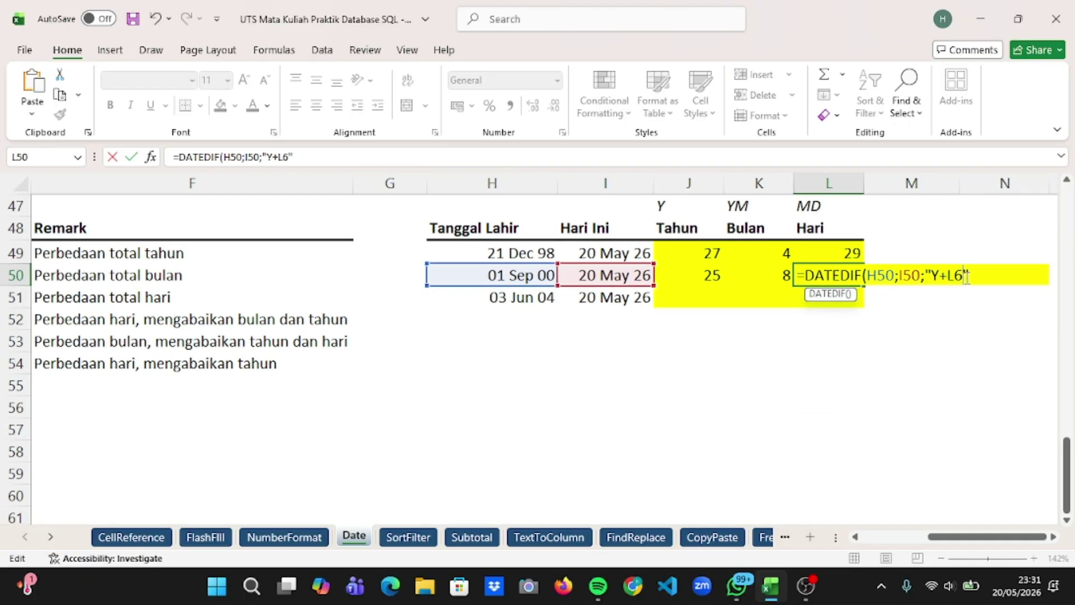
type("MD")
key("Return")
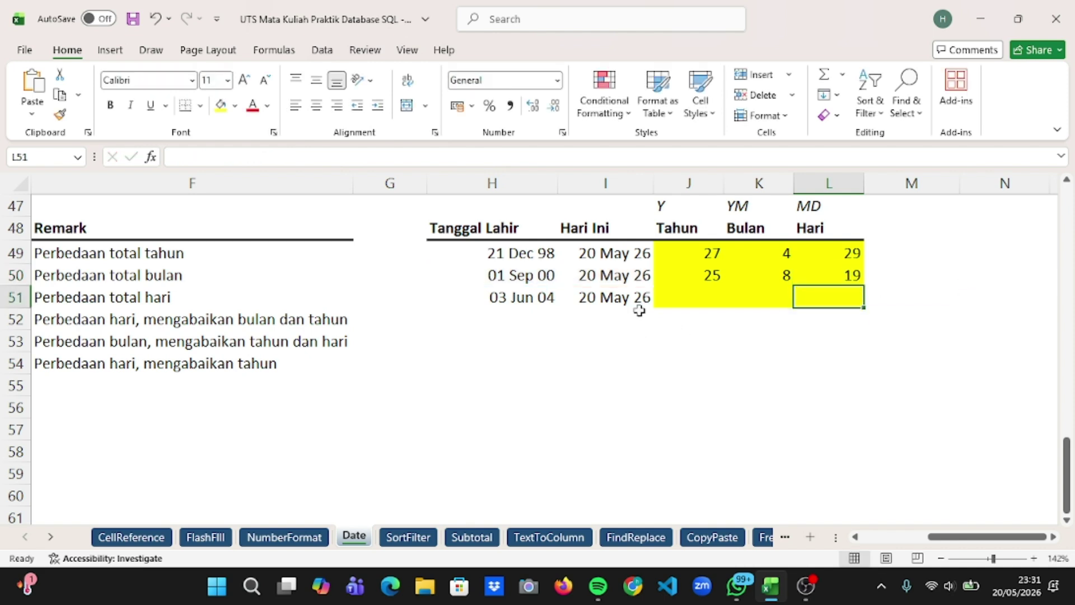
Paste the copied DATEDIF formula text into Tahun cell J51 and replace its end date reference with I51.
double_click(686, 301)
key("ctrl+v")
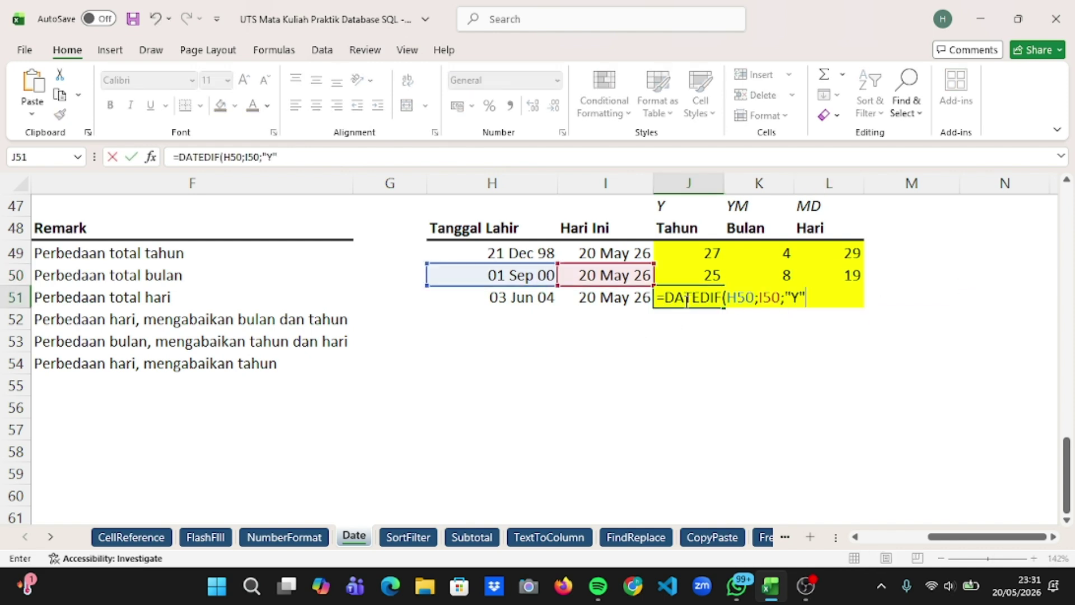
left_click(779, 303)
key("BackSpace")
key("BackSpace")
key("BackSpace")
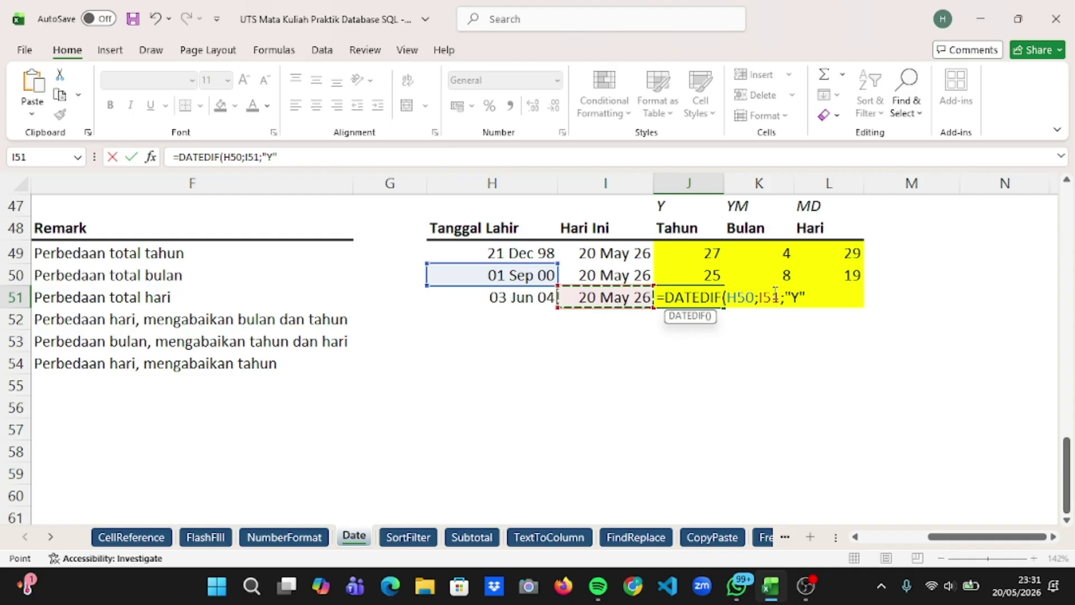
Replace the start date reference in J51's DATEDIF formula with H51, giving =DATEDIF(H51;I51;"Y").
left_click(753, 297)
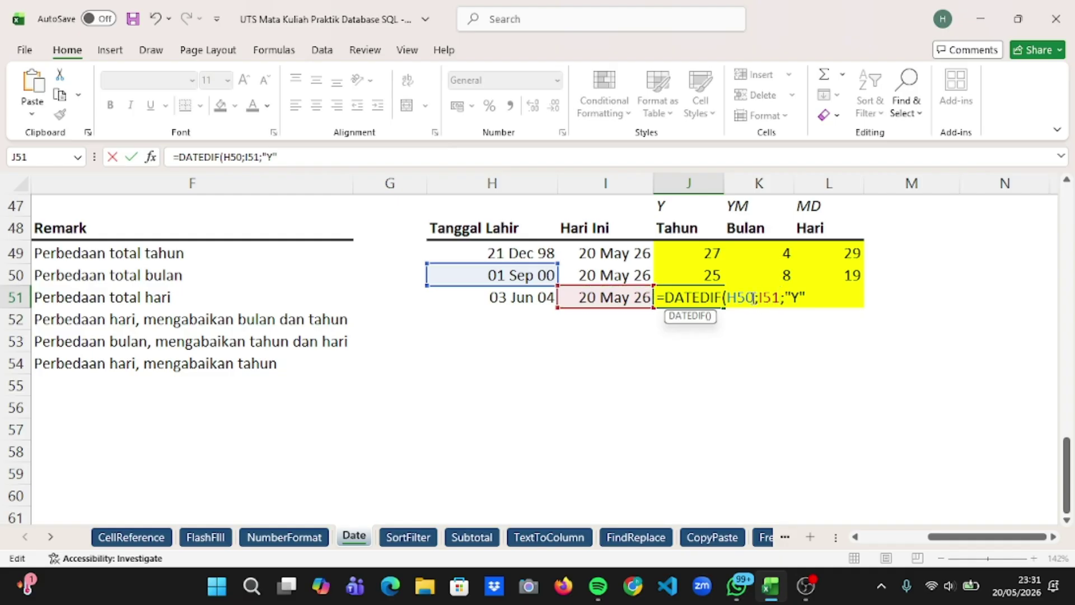
key("BackSpace")
key("BackSpace")
key("BackSpace")
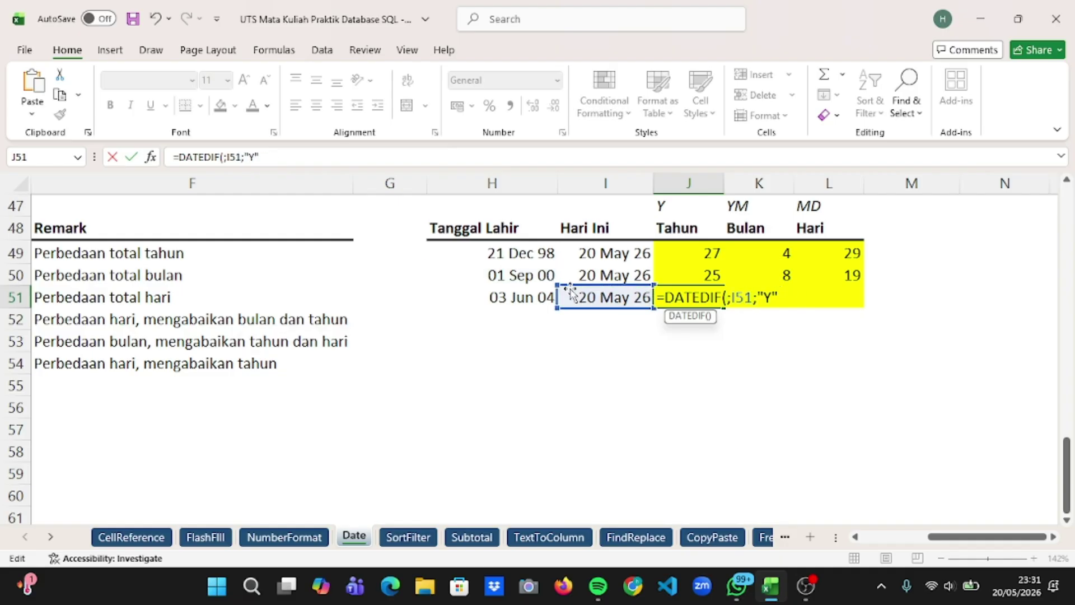
left_click(519, 298)
key("Return")
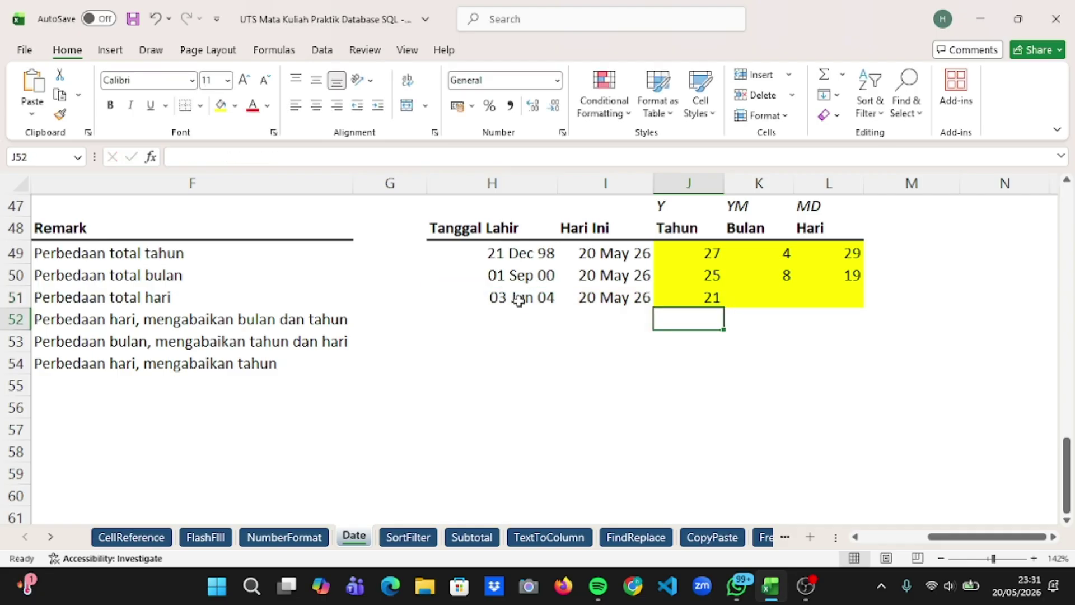
Copy the whole DATEDIF formula text of Tahun cell J51, leaving the cell as it is.
left_click(691, 302)
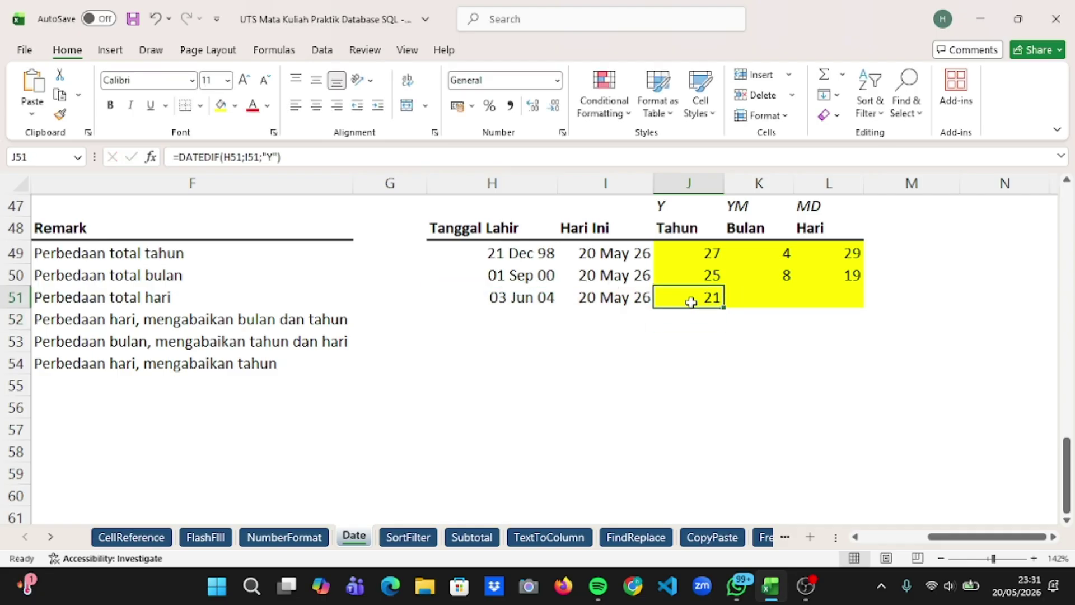
double_click(691, 302)
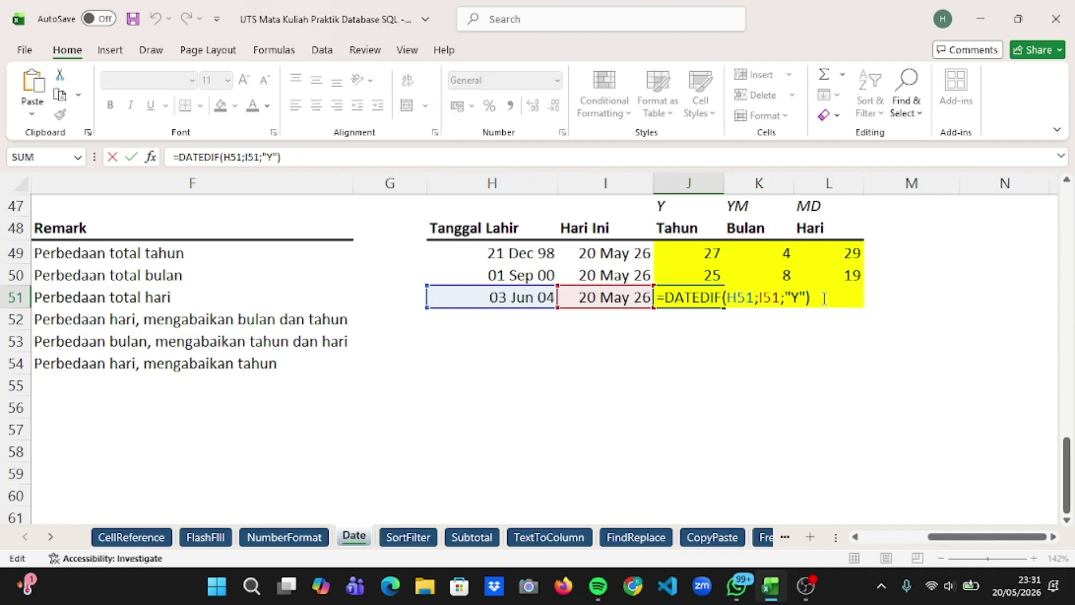
left_click_drag(824, 298, 666, 305)
key("ctrl+c")
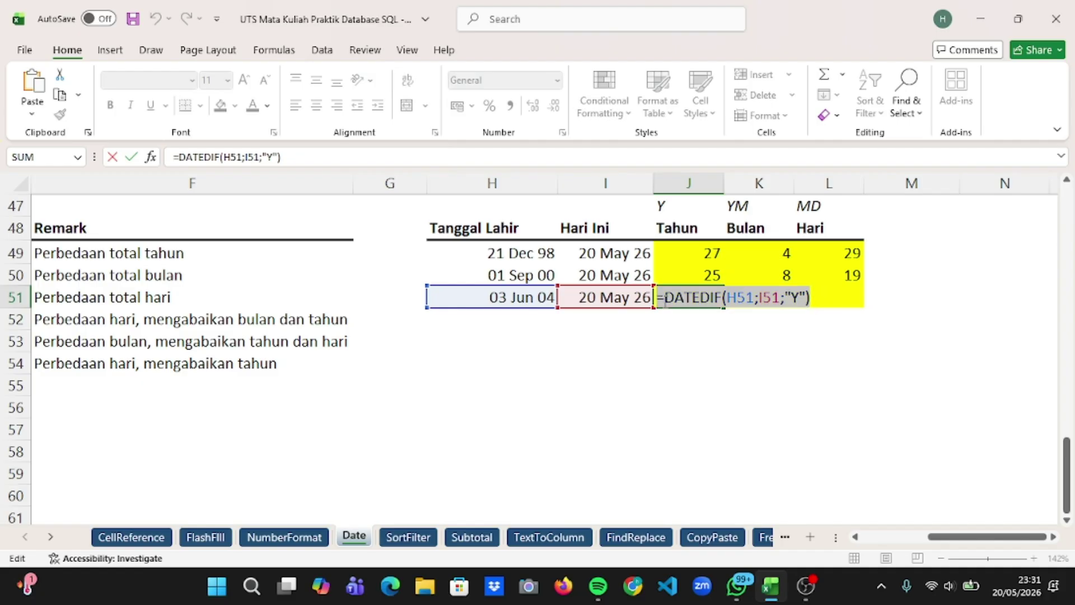
key("Return")
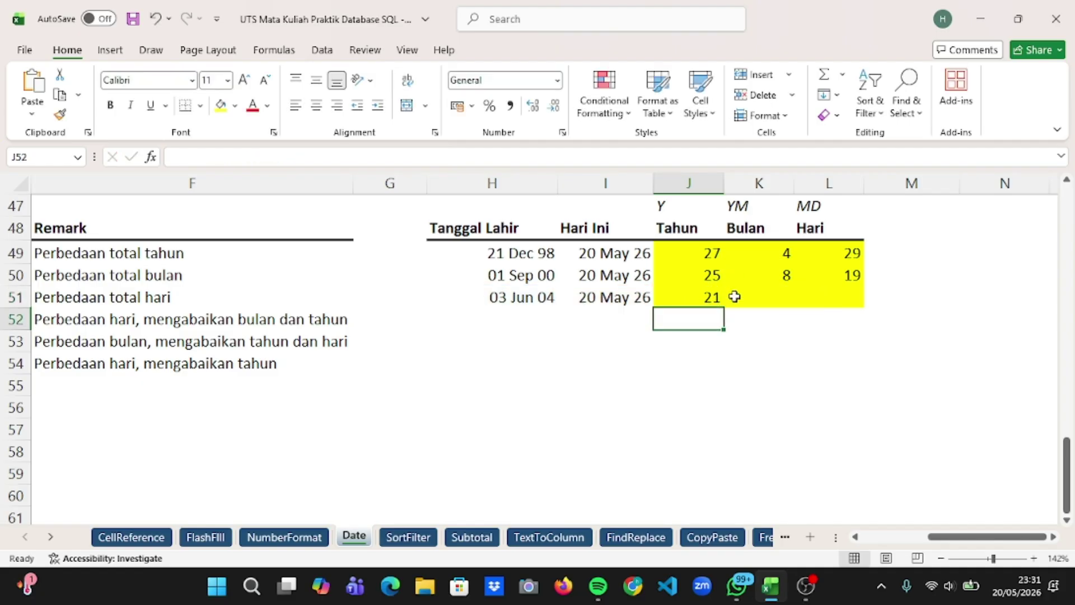
Paste the copied formula text into Bulan cell K51 and change its DATEDIF unit argument to "YM".
left_click(764, 303)
double_click(765, 304)
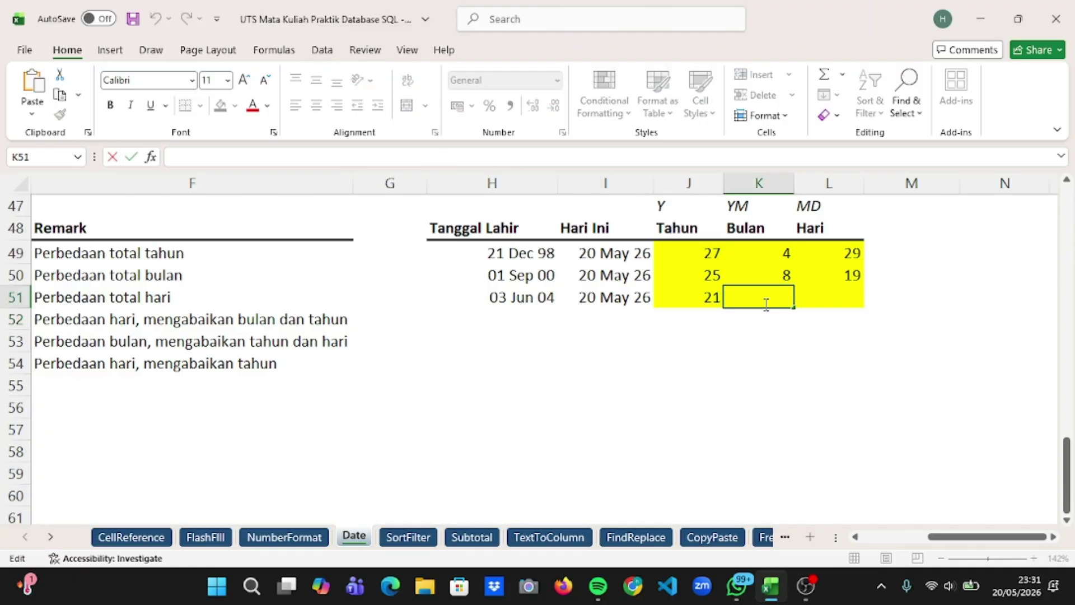
key("ctrl+v")
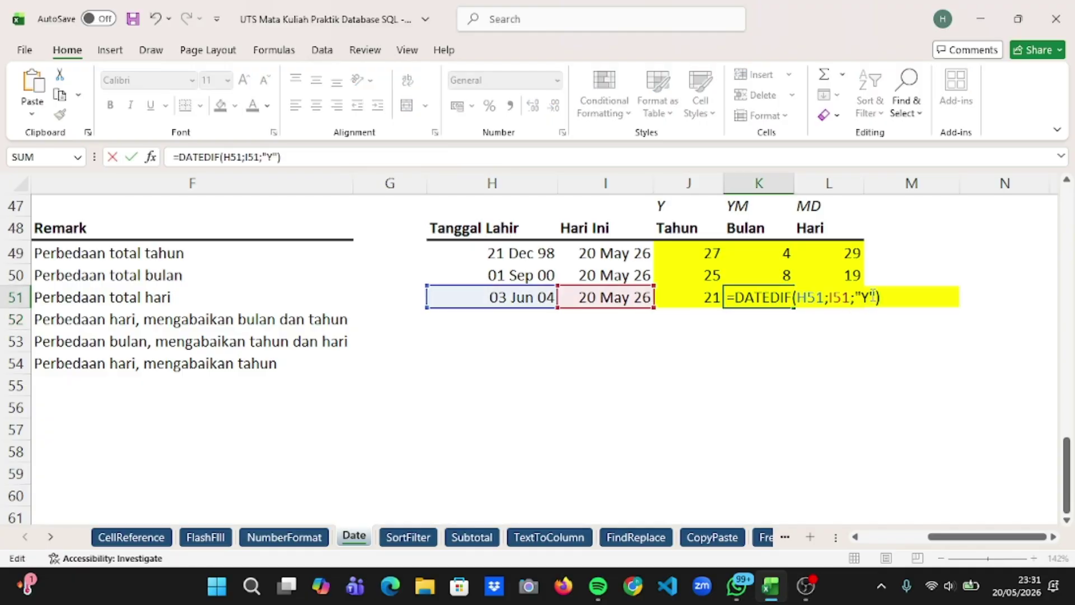
left_click(869, 295)
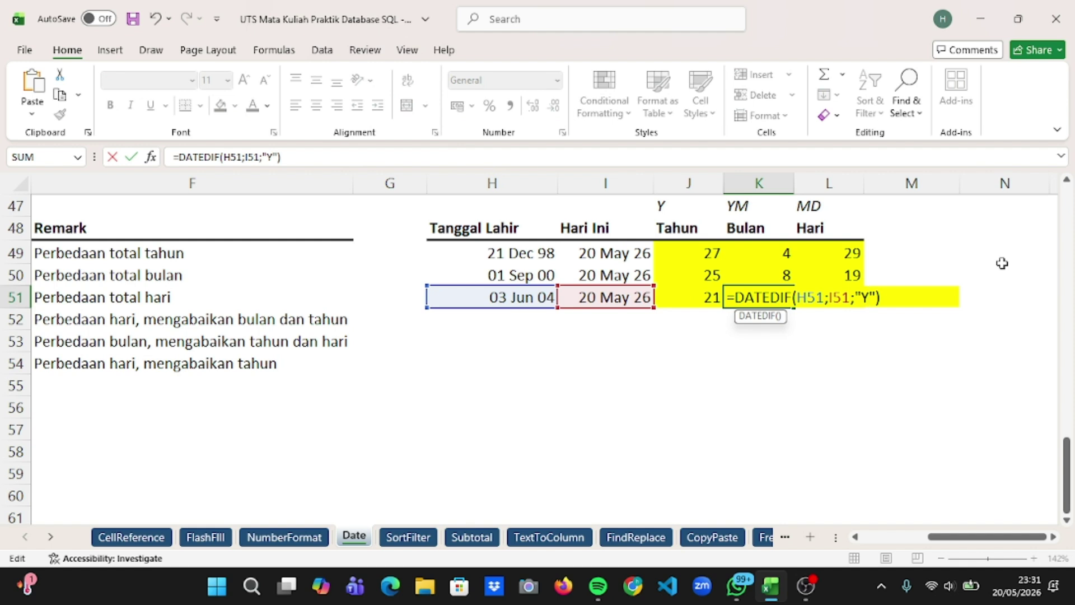
type("M")
key("Return")
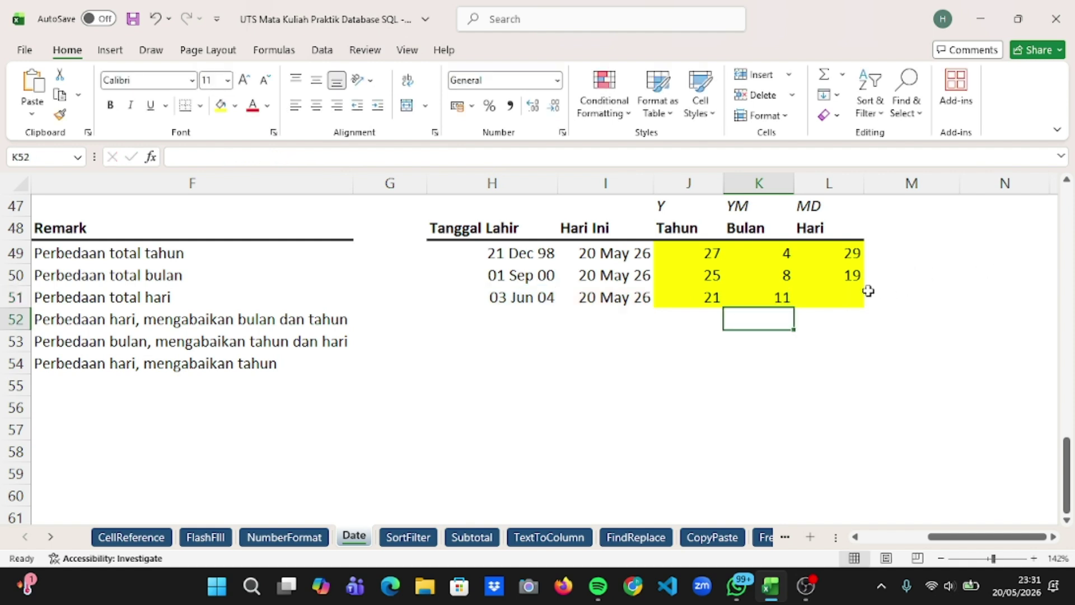
Paste the copied formula text into Hari cell L51 and change its unit argument, giving =DATEDIF(H51;I51;"MD").
left_click(850, 294)
double_click(841, 297)
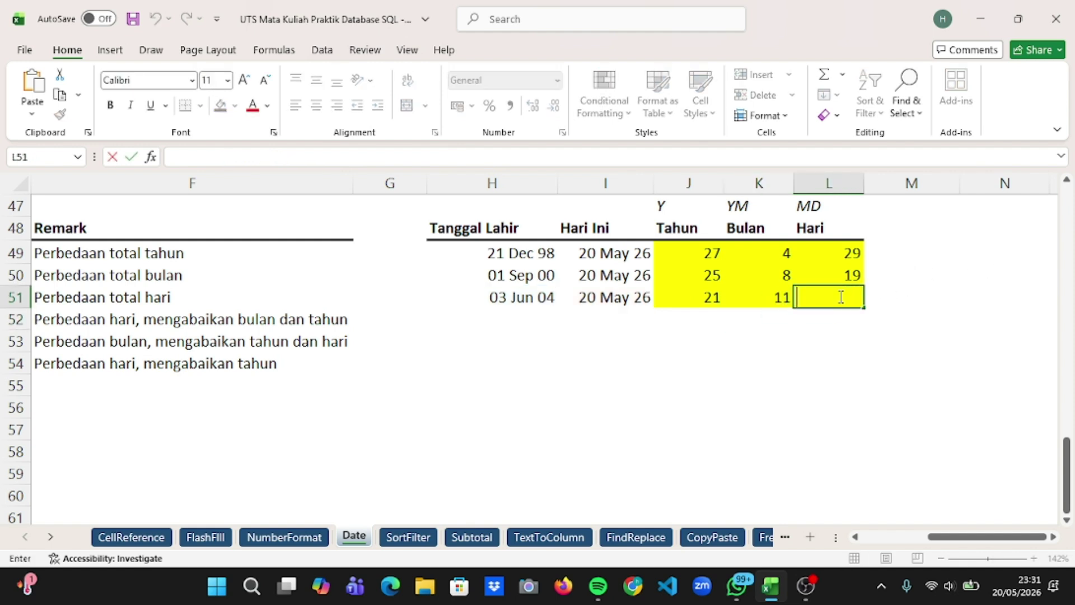
key("ctrl+v")
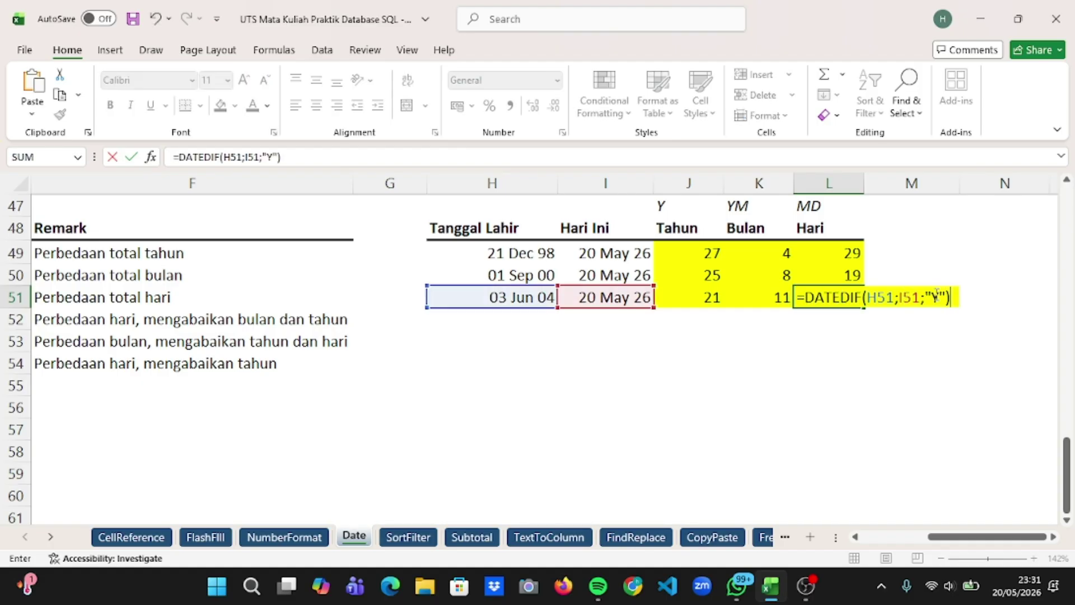
left_click(939, 297)
key("BackSpace")
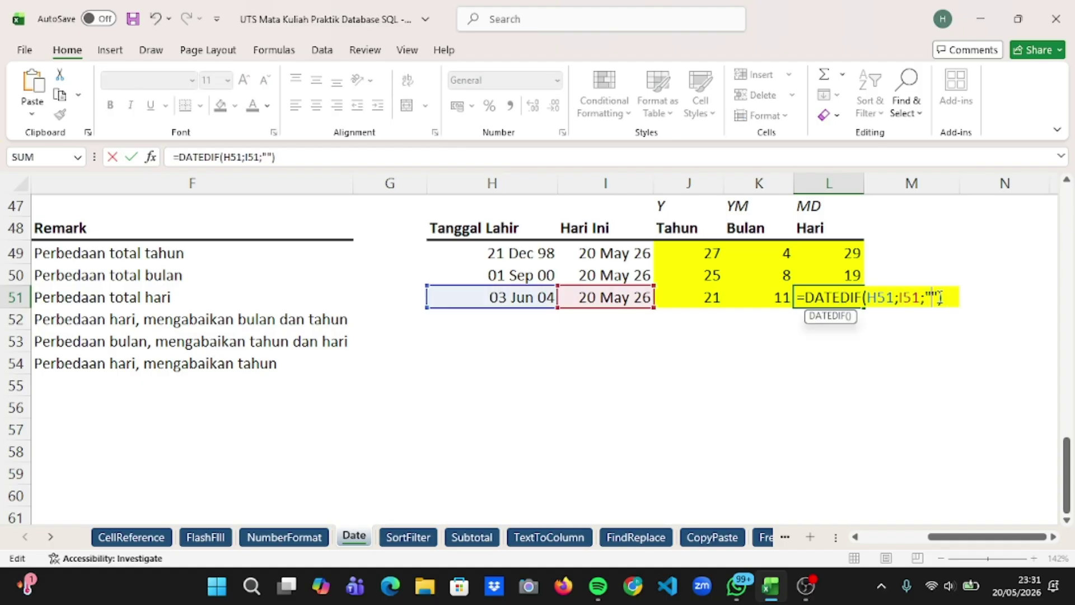
type("MD")
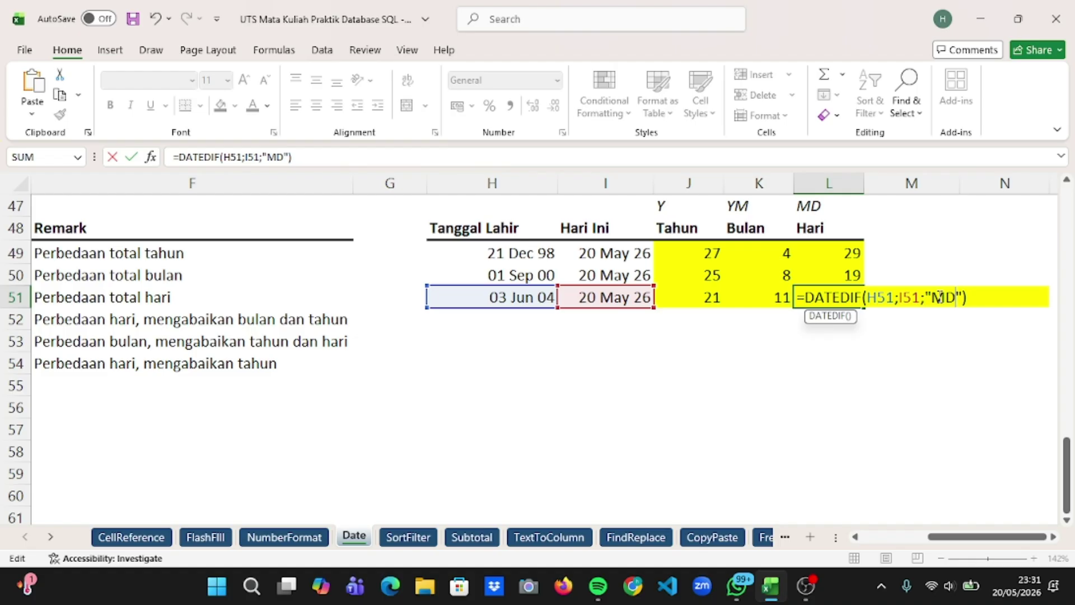
key("Return")
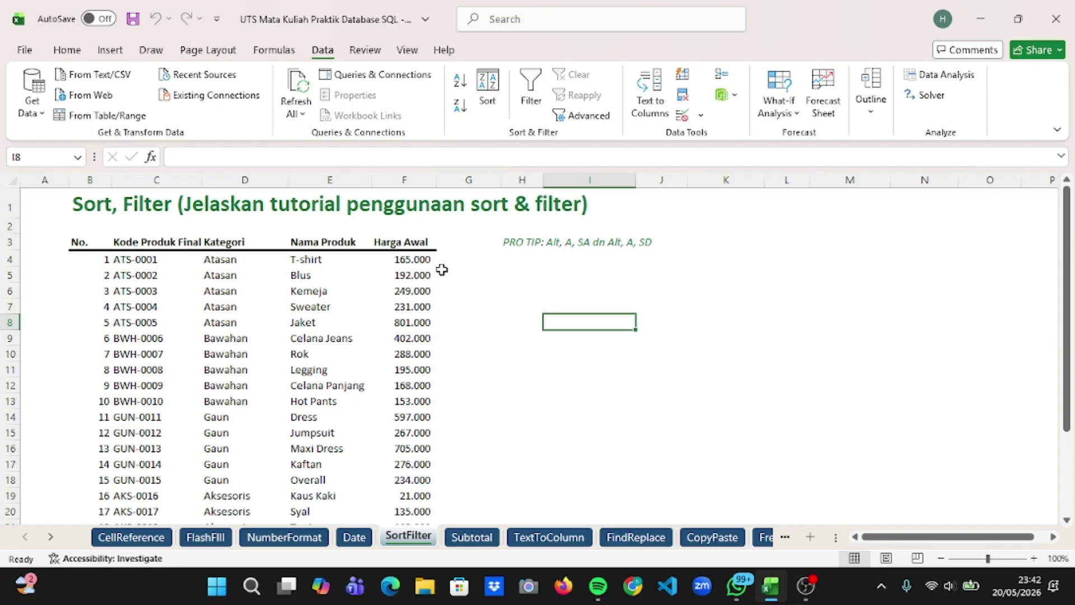
Sort the SortFilter sheet's product table by Harga Awal in ascending order, in descending order, and in ascending order again.
left_click(413, 258)
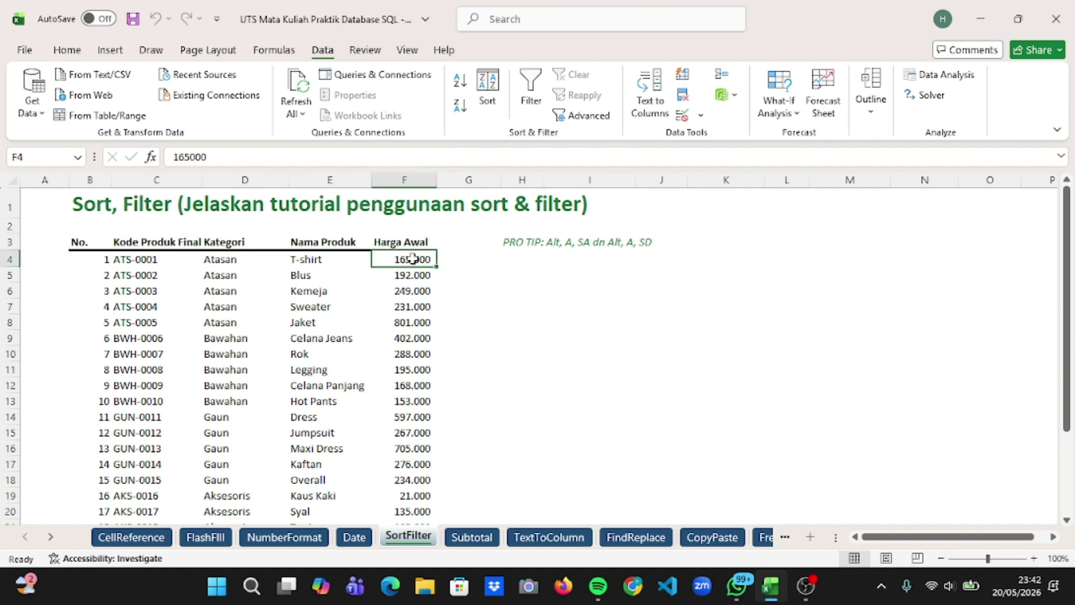
left_click(460, 91)
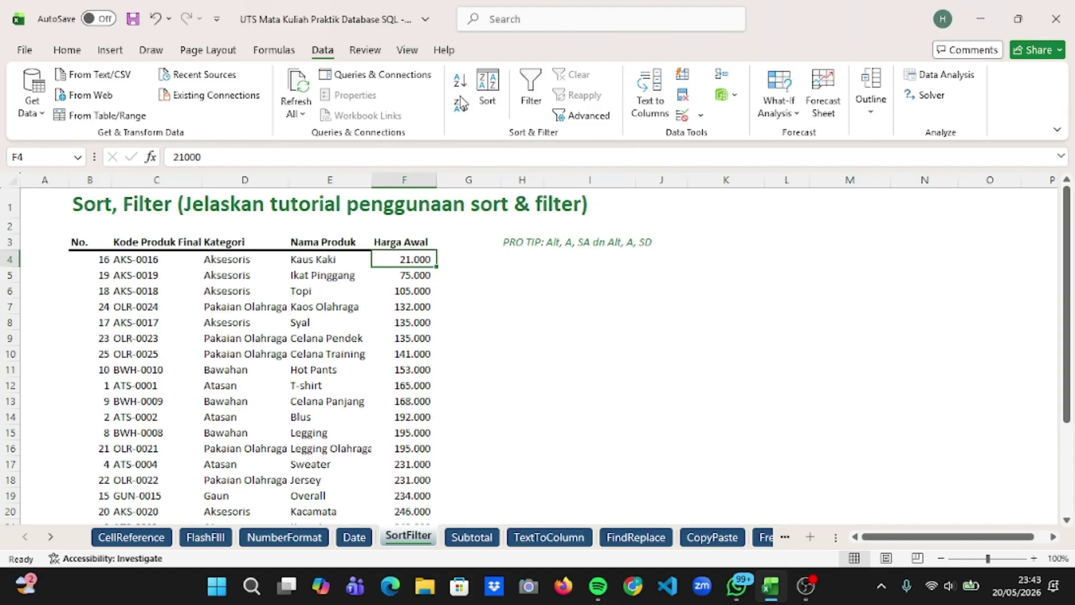
left_click(461, 103)
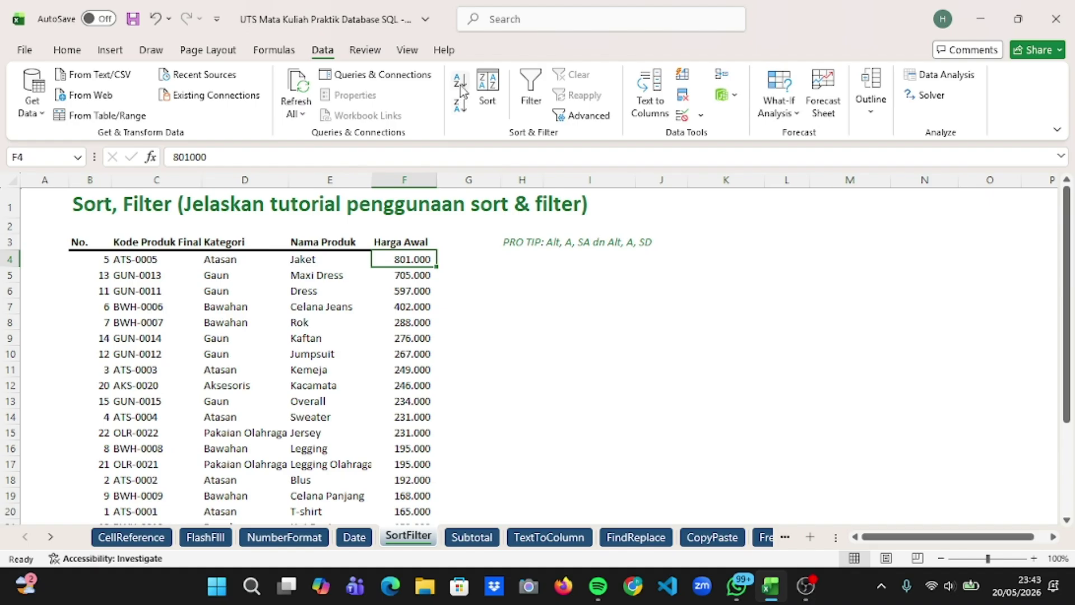
left_click(460, 85)
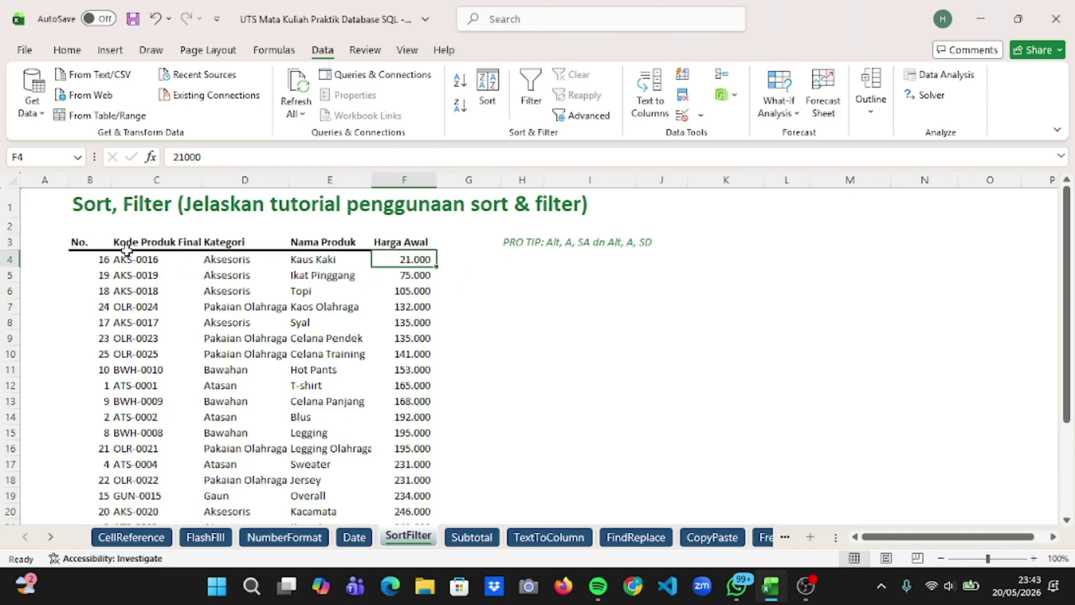
Turn on filtering for the header row B3:F3 and filter the Kategori column to show only Gaun.
left_click_drag(79, 243, 401, 247)
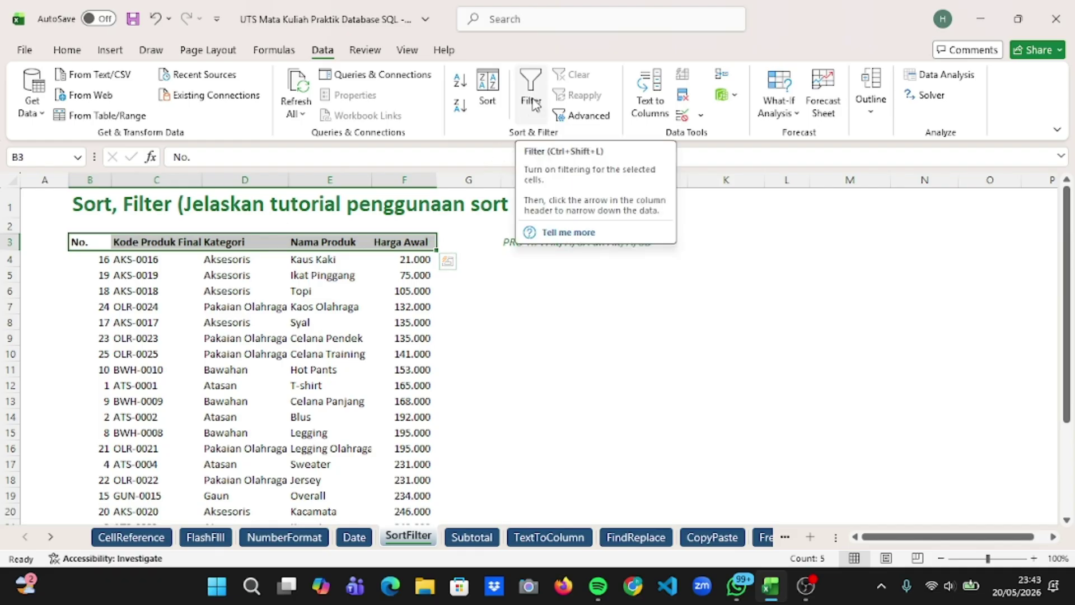
left_click(535, 104)
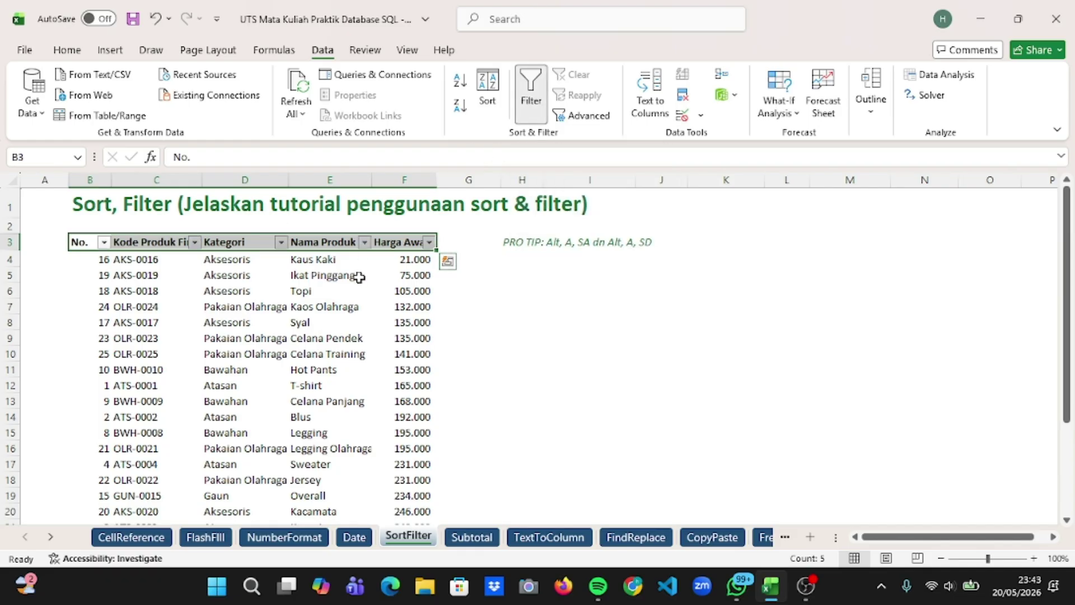
left_click(281, 243)
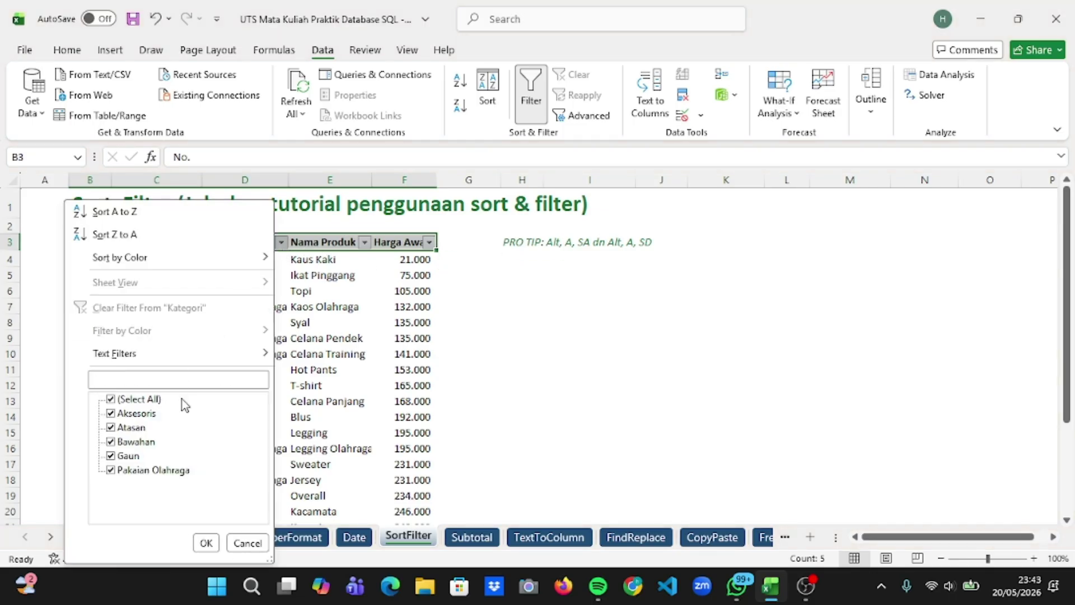
left_click(111, 400)
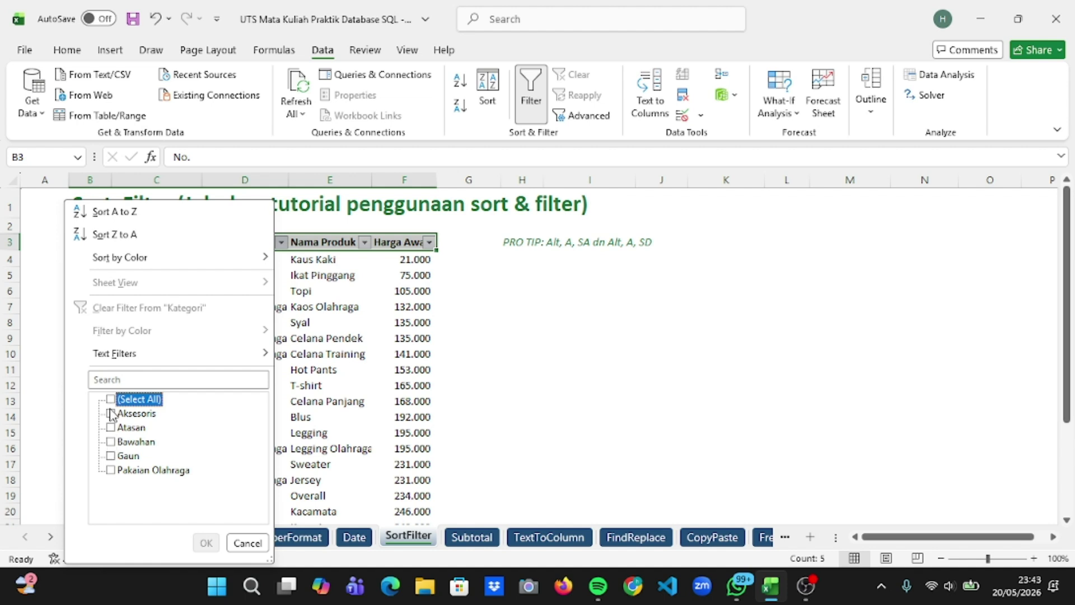
left_click(111, 455)
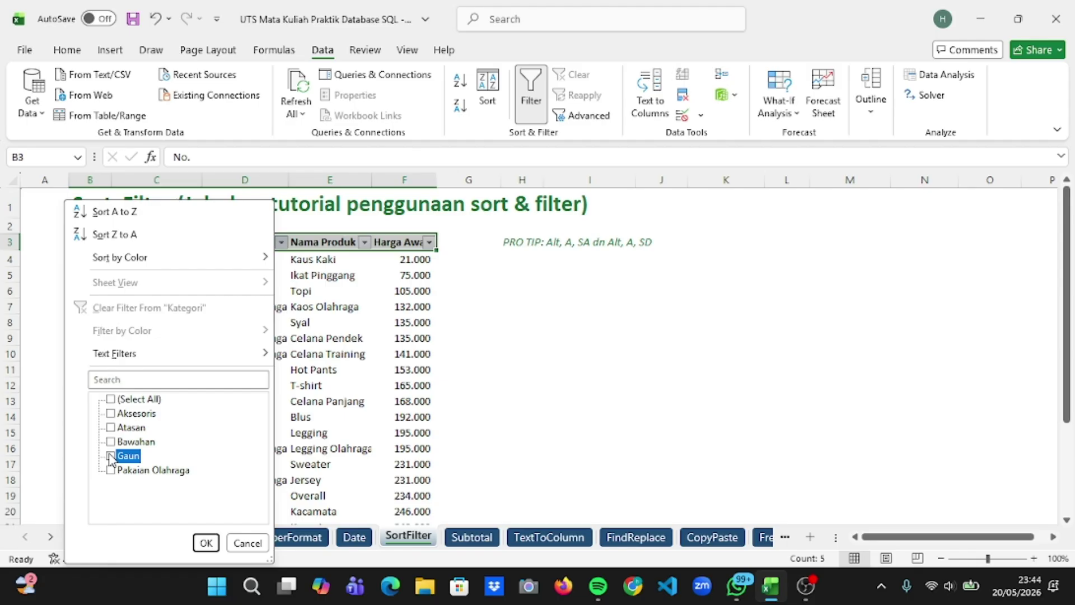
left_click(206, 543)
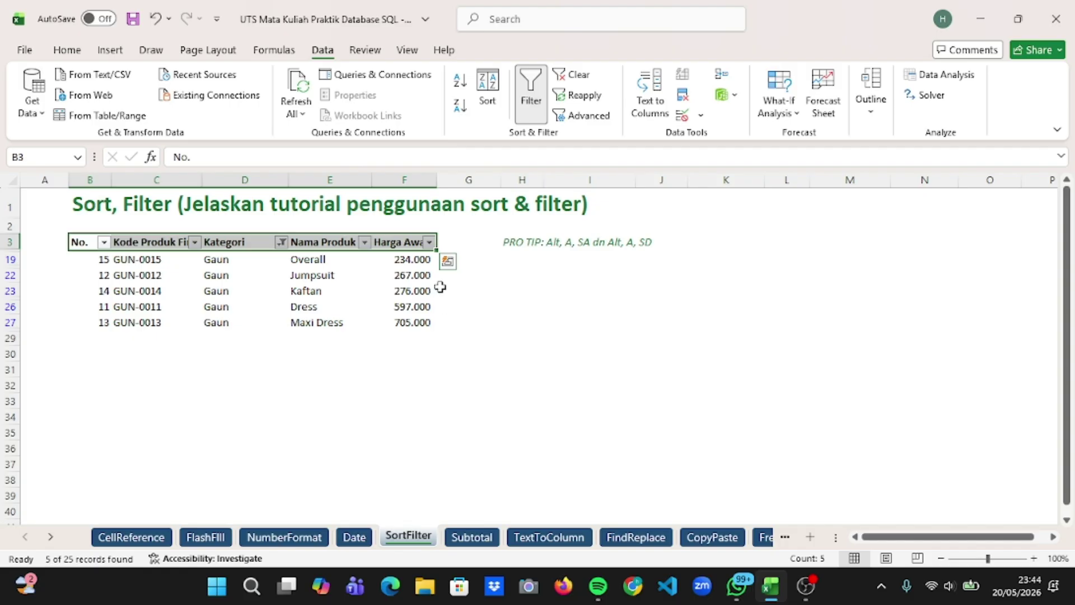
Change the Kategori column filter to show only Atasan instead of Gaun.
left_click(282, 242)
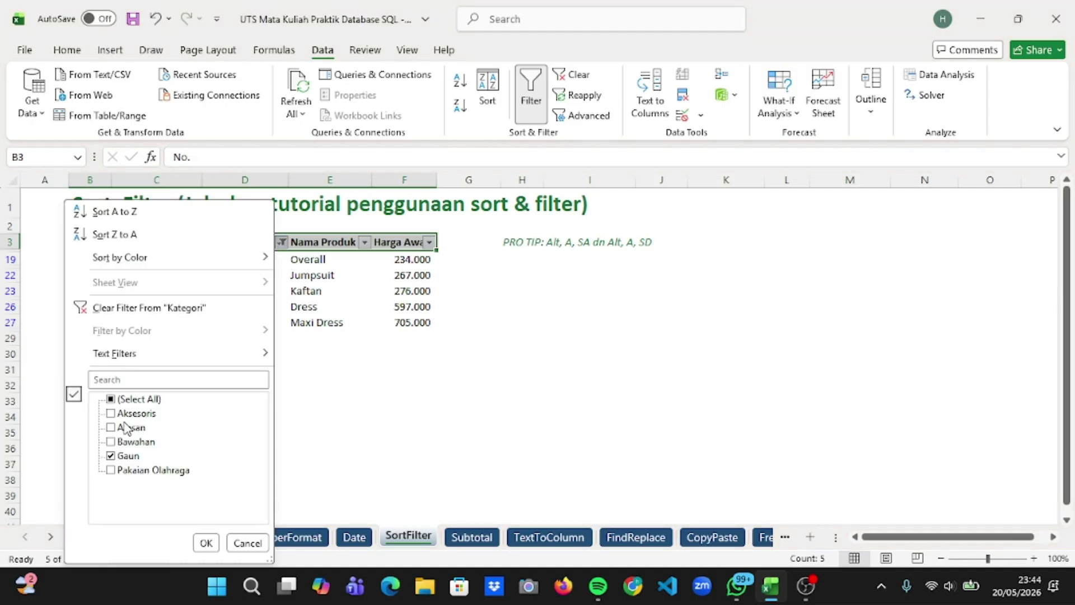
left_click(111, 456)
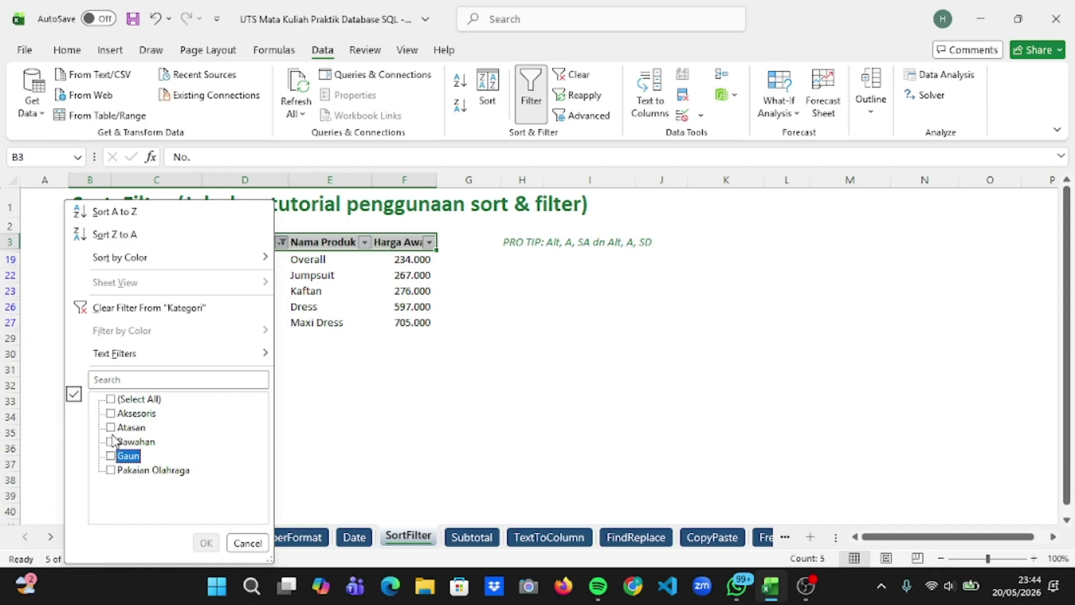
left_click(112, 428)
left_click(206, 543)
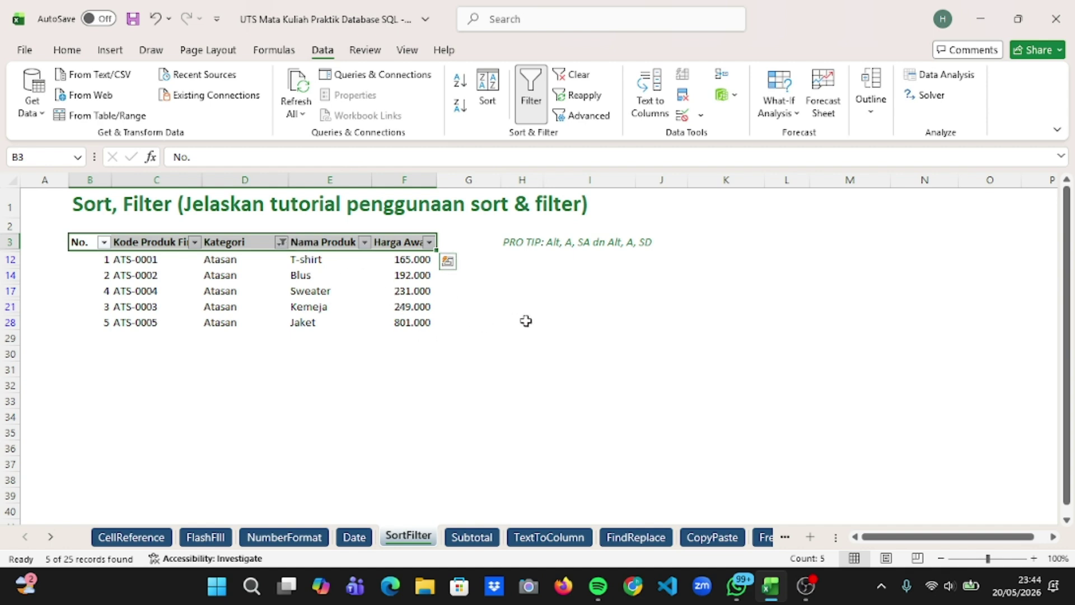
Open the Subtotal sheet and sort its product table by Kategori from A to Z.
left_click(479, 539)
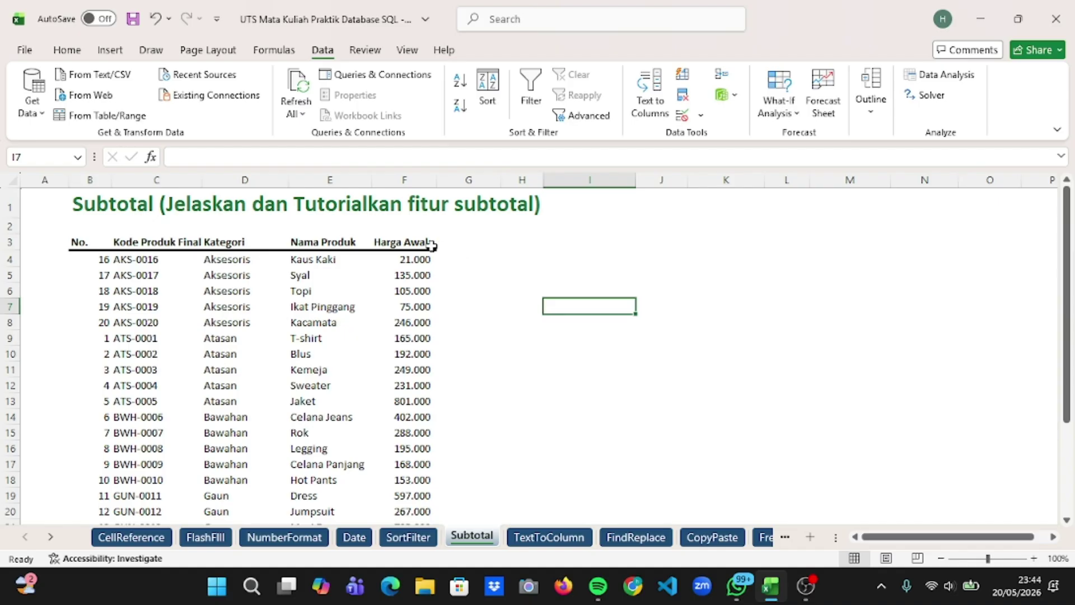
left_click(236, 249)
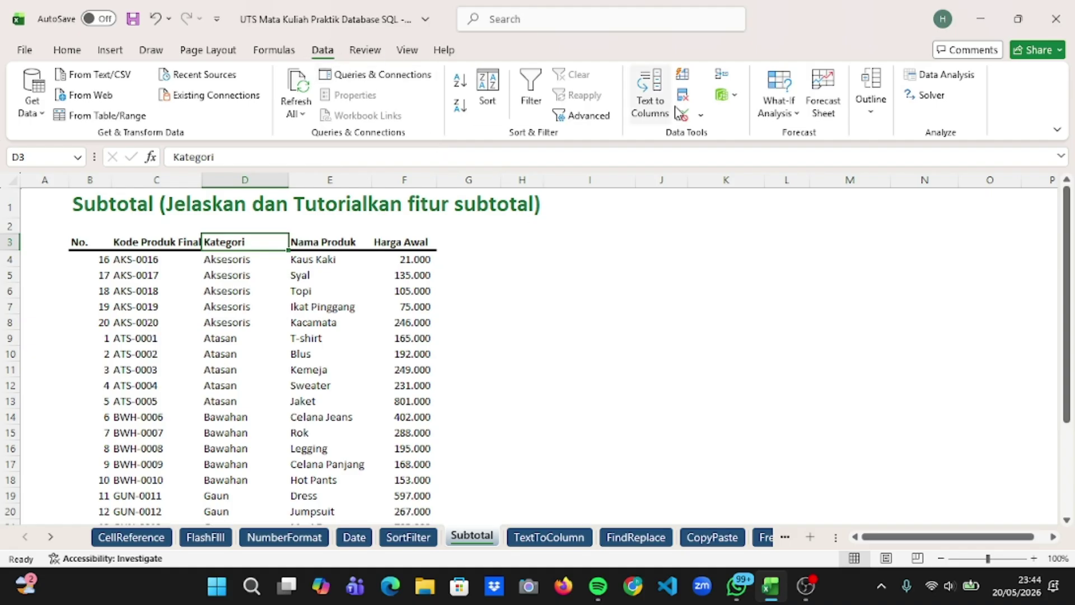
left_click(462, 84)
Add Sum subtotals of Harga Awal at each change in Kategori to the product table and review the category totals.
left_click(871, 109)
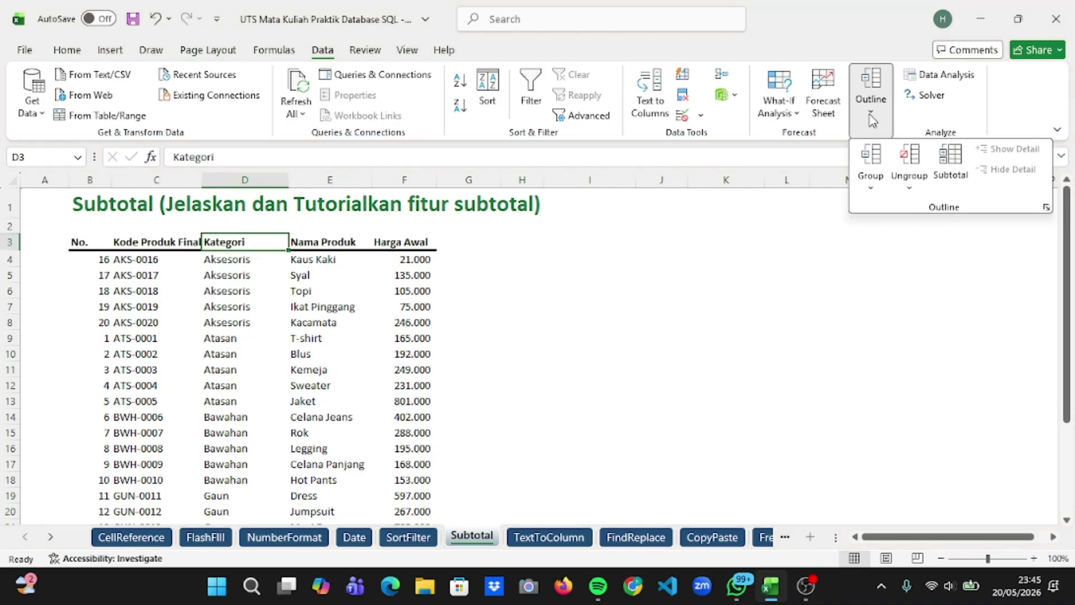
left_click(950, 162)
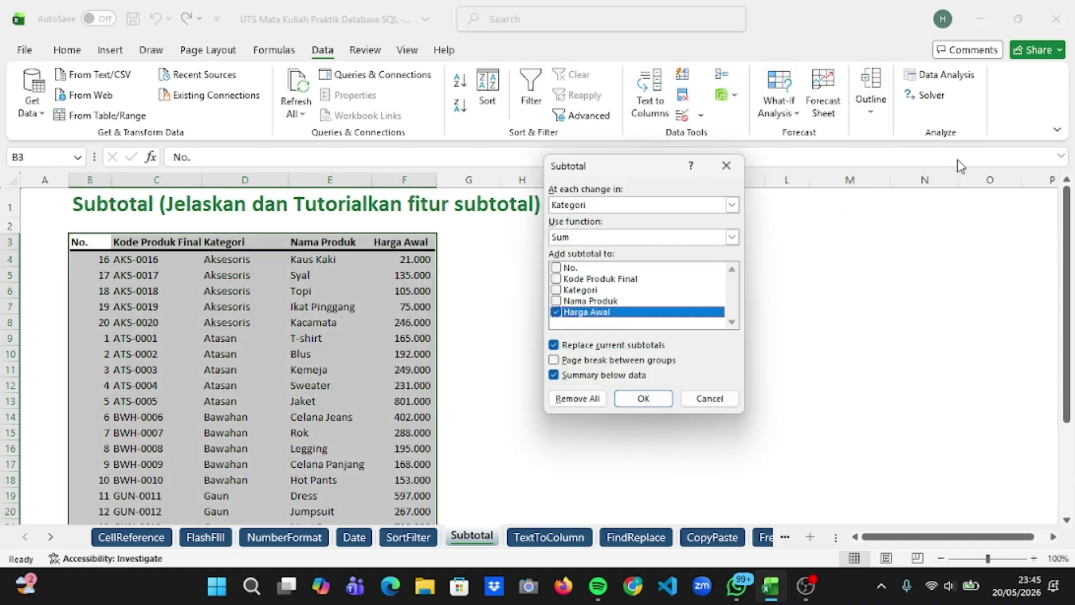
left_click(606, 212)
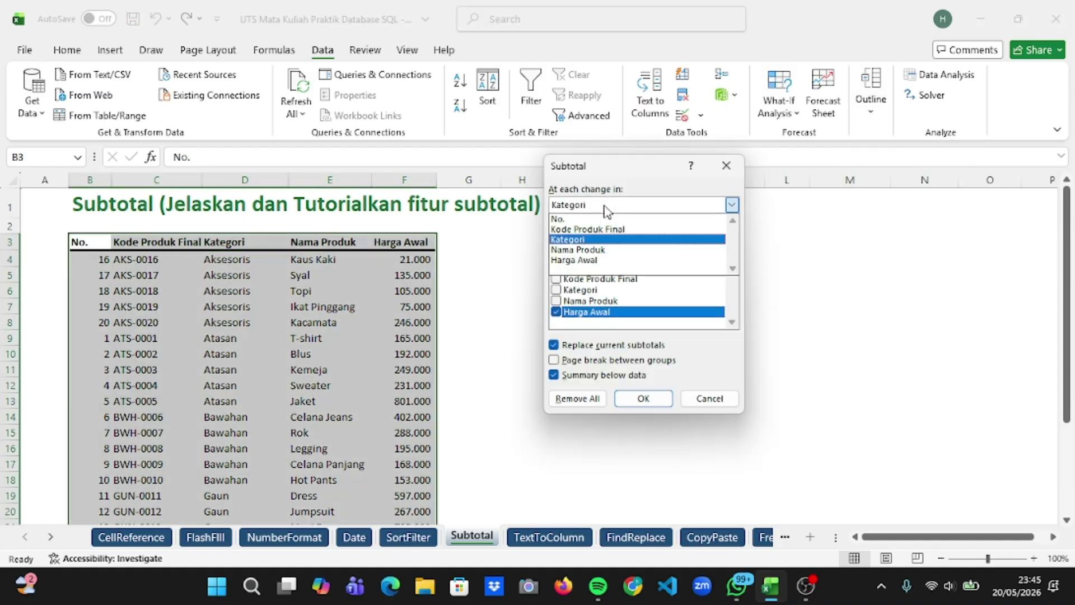
left_click(591, 244)
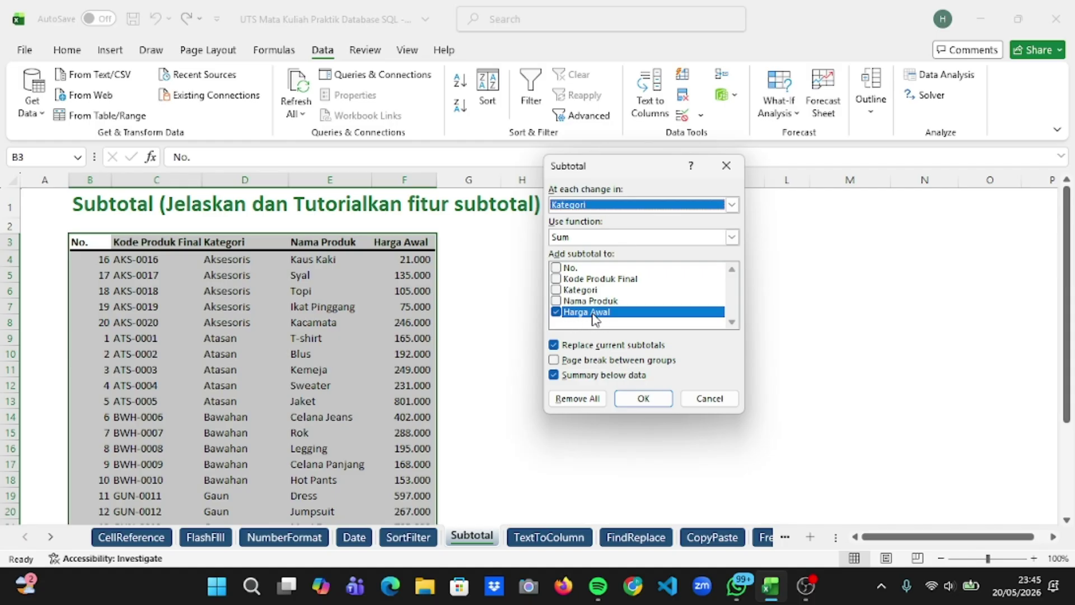
left_click(643, 402)
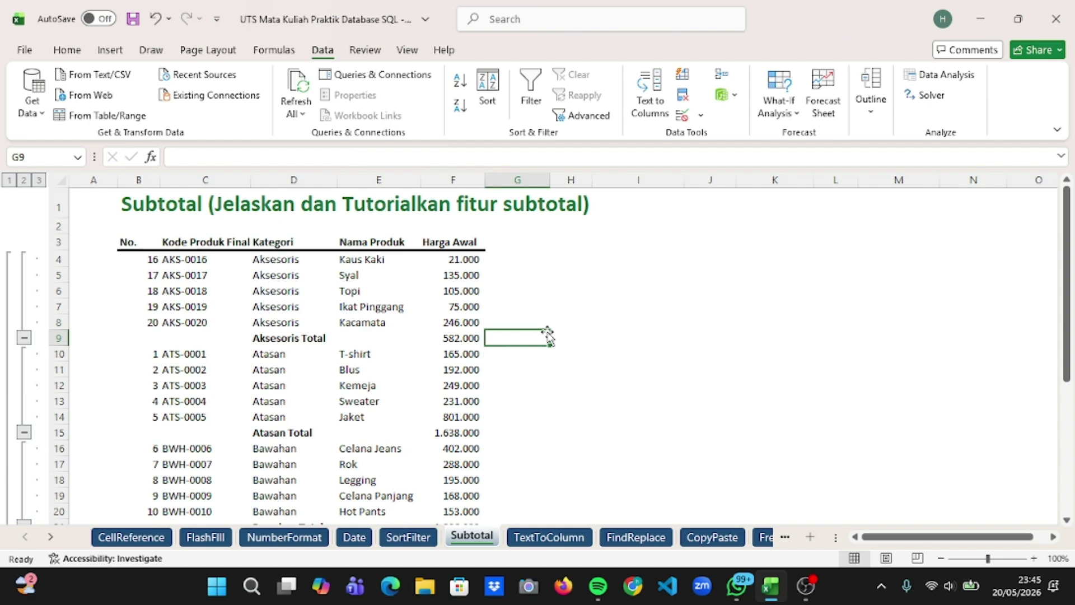
left_click(541, 287)
scroll(539, 286, "down", 1)
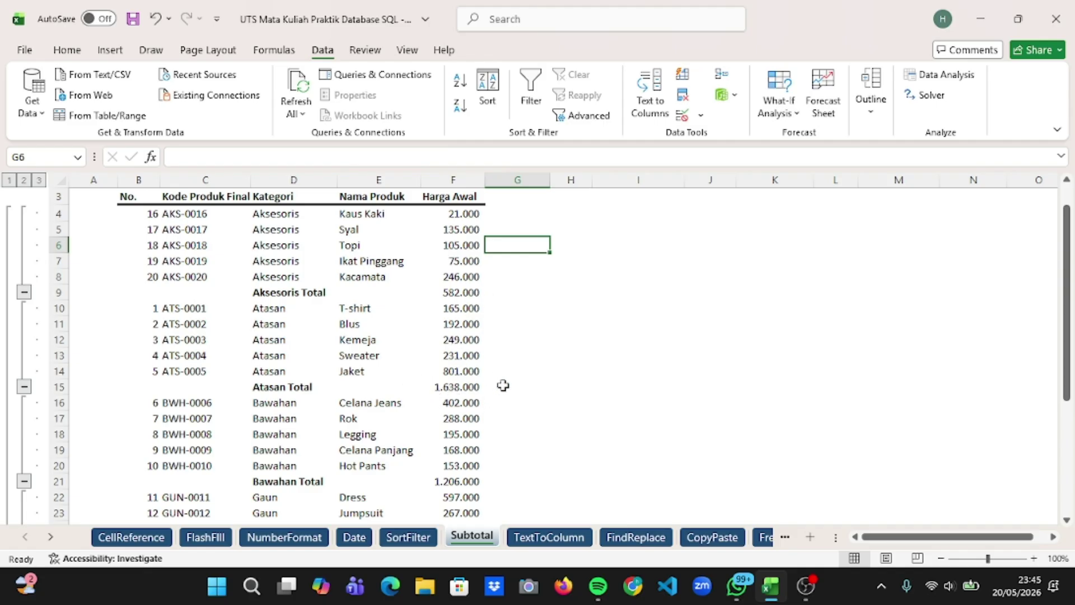
scroll(502, 385, "down", 2)
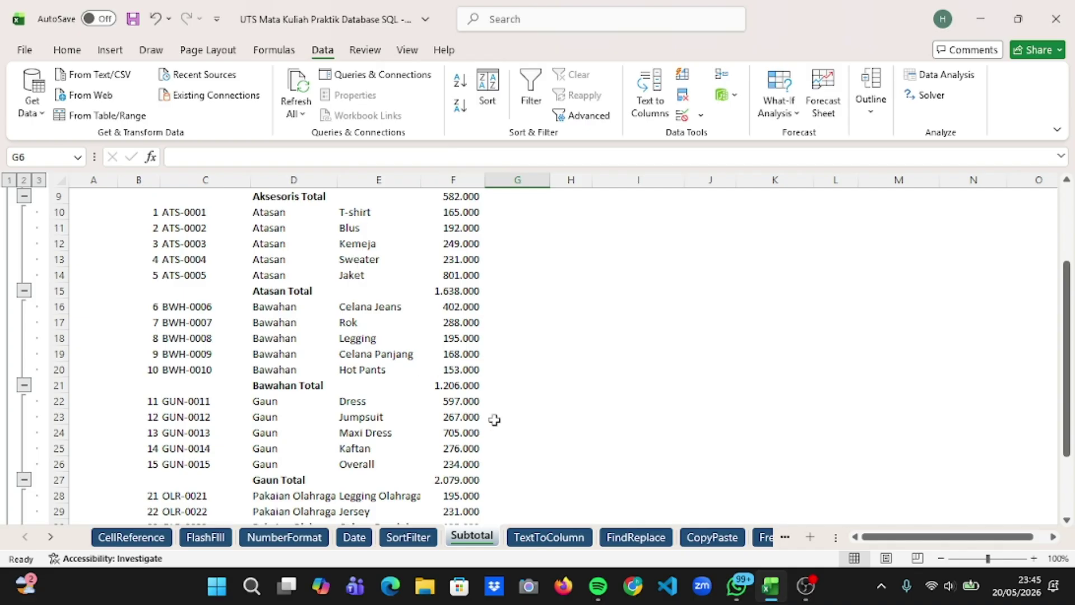
scroll(494, 419, "down", 1)
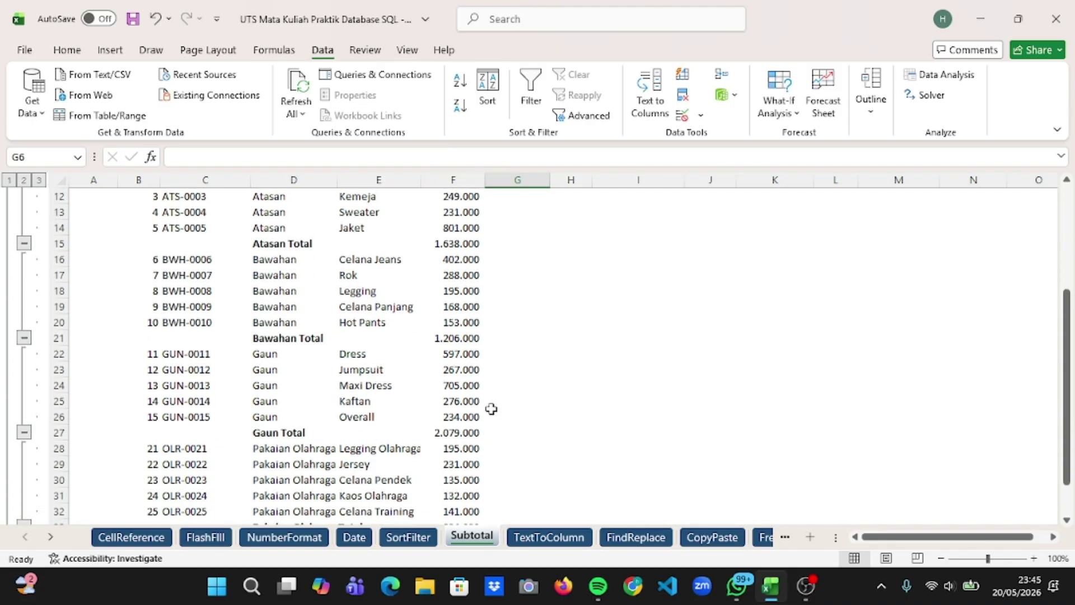
scroll(462, 414, "down", 1)
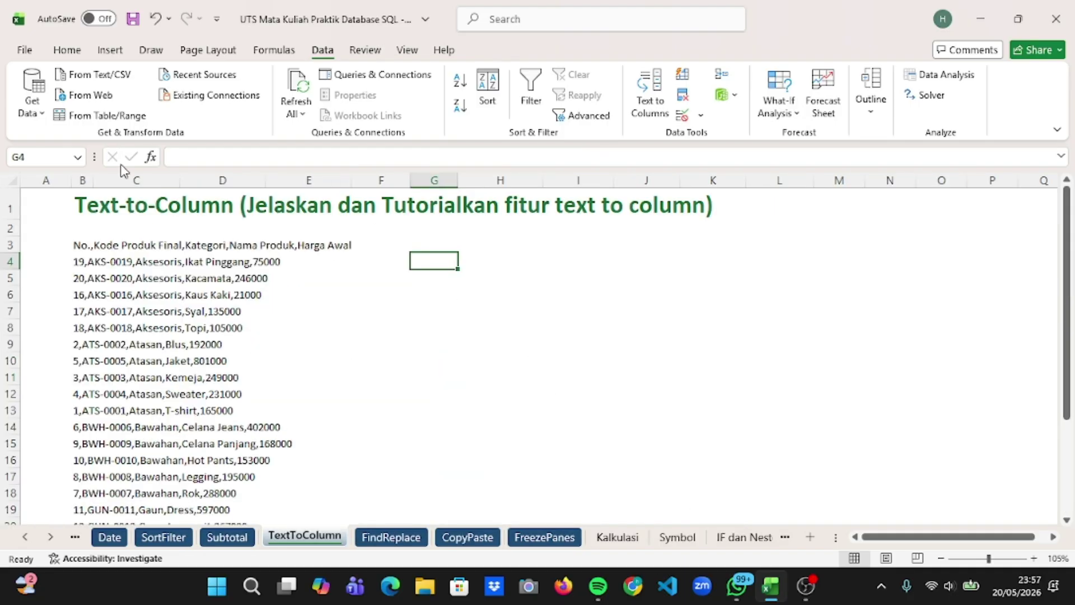
Select cell B3, the first of the comma-separated product lines, on the TextToColumn sheet.
left_click(74, 245)
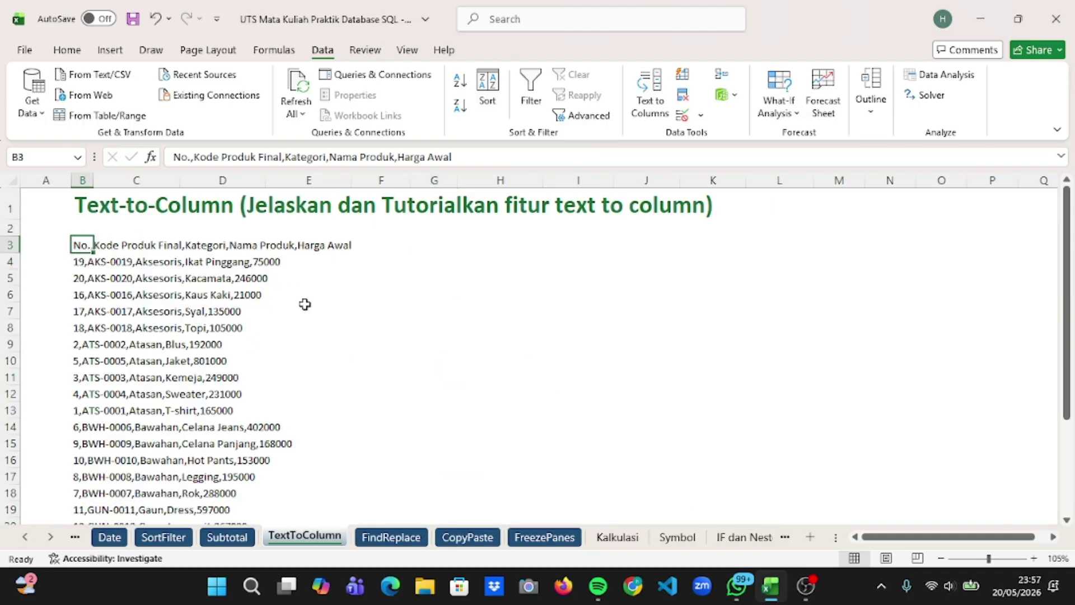
left_click(380, 304)
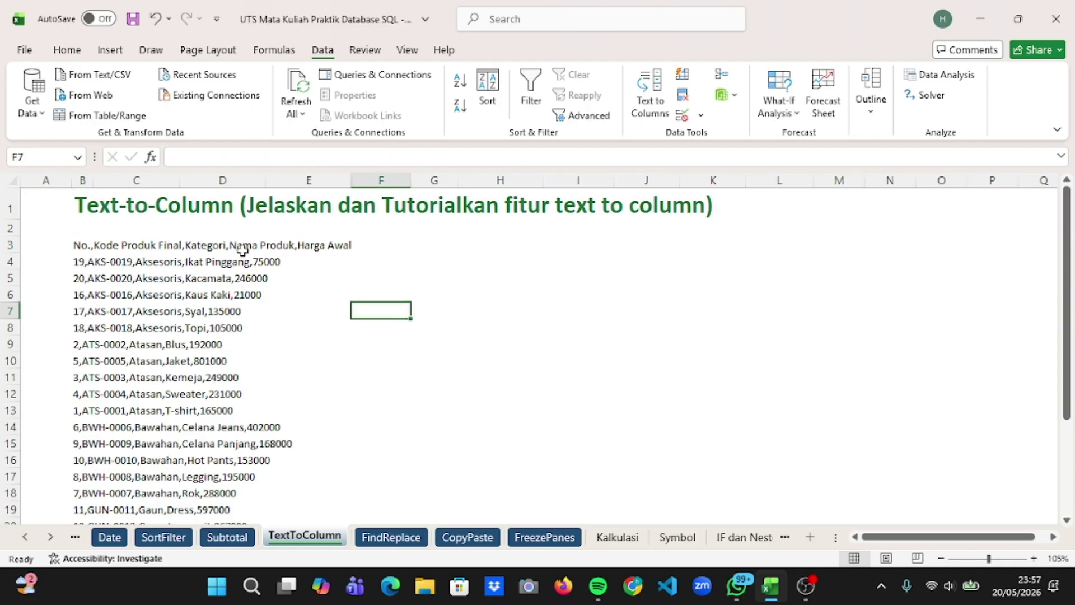
left_click(75, 246)
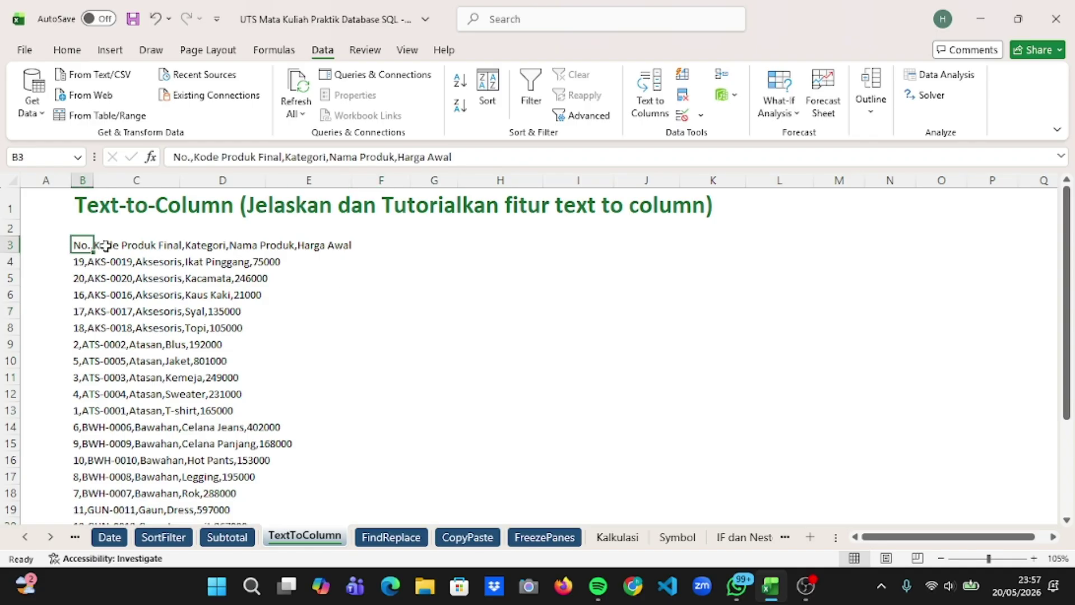
Split the comma-separated text in B3:B28 into separate columns using Text to Columns, delimited by comma.
left_click(258, 278)
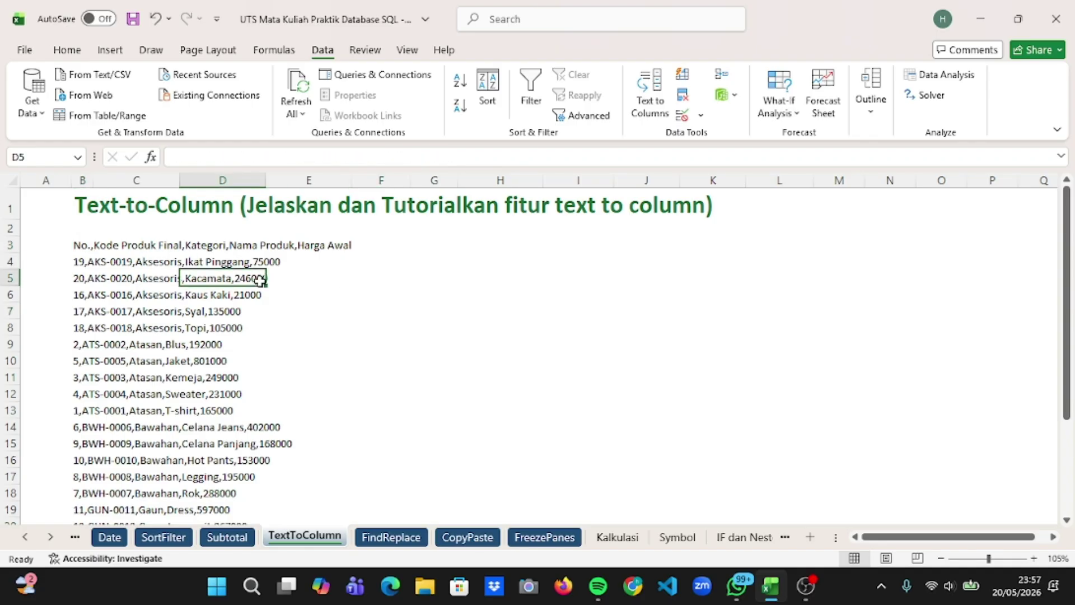
left_click(79, 246)
key("ctrl+shift+Down")
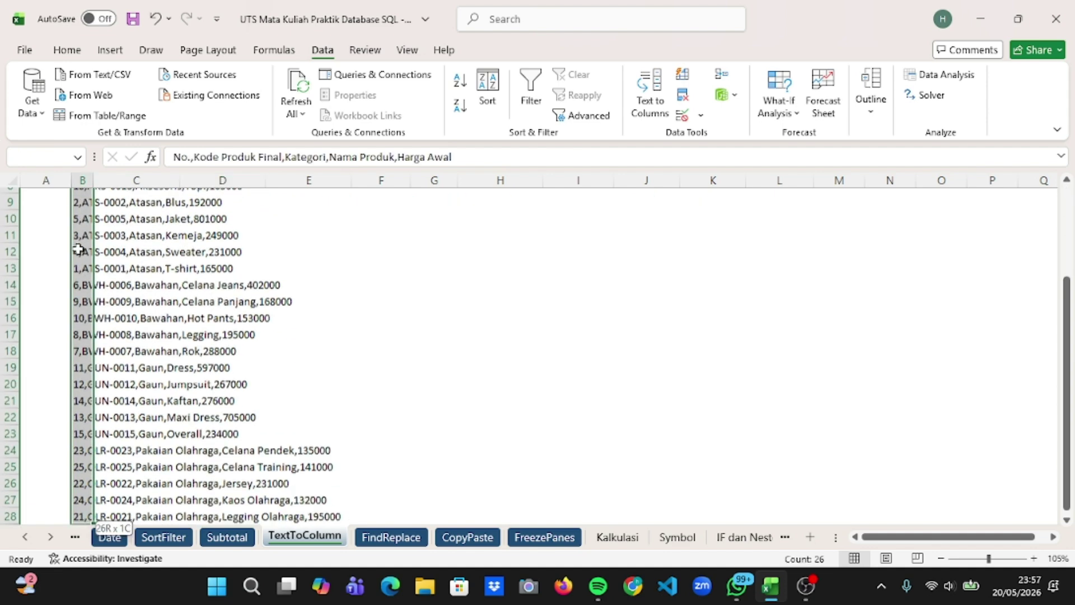
scroll(78, 246, "up", 3)
scroll(396, 405, "down", 8)
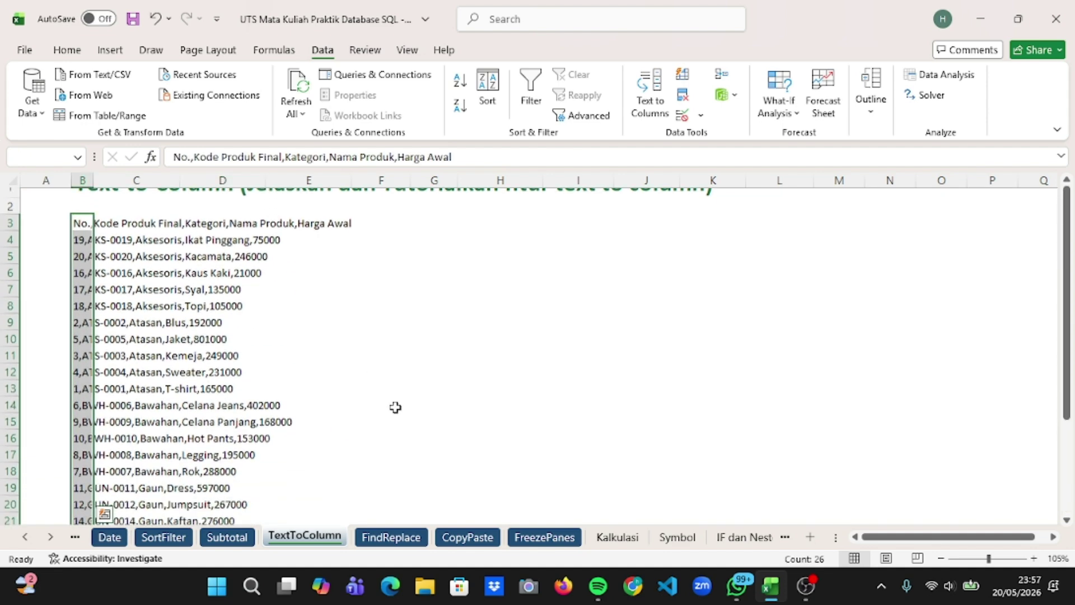
scroll(396, 405, "up", 8)
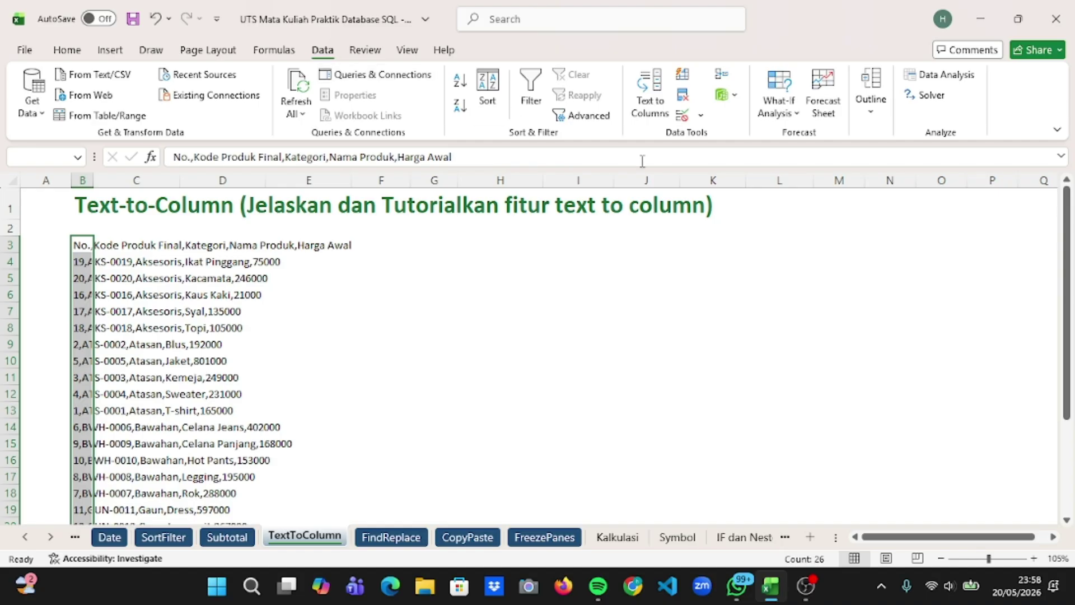
left_click(639, 115)
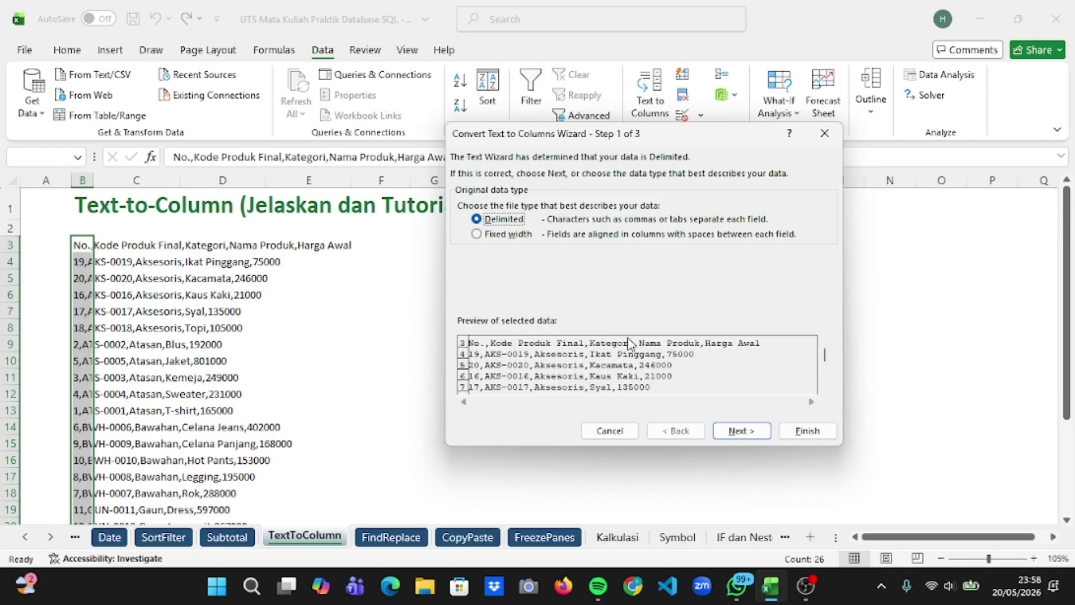
left_click(746, 433)
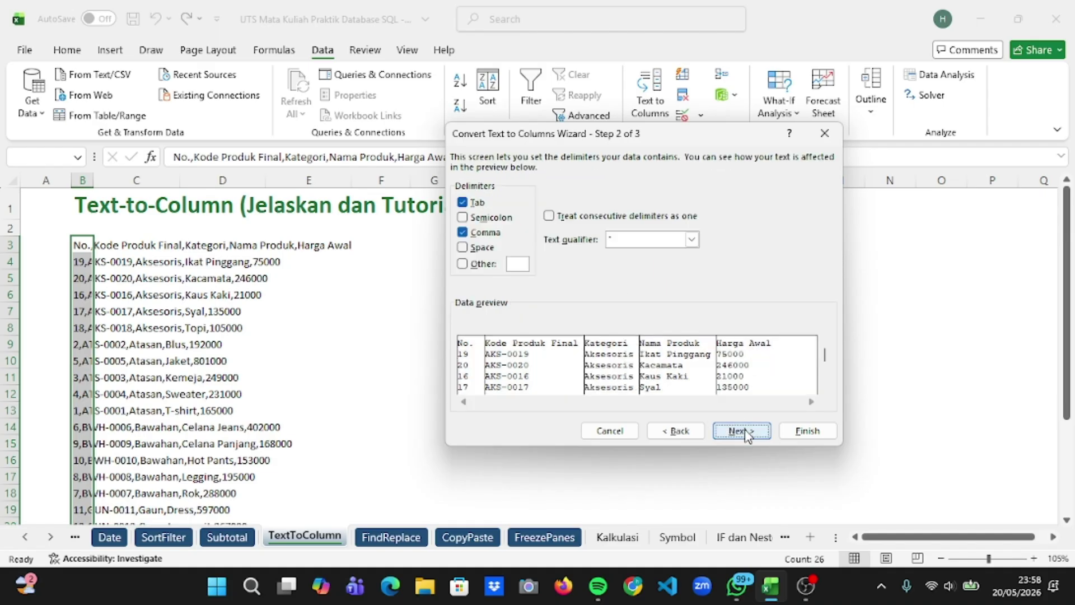
left_click(463, 231)
left_click(463, 232)
left_click(804, 433)
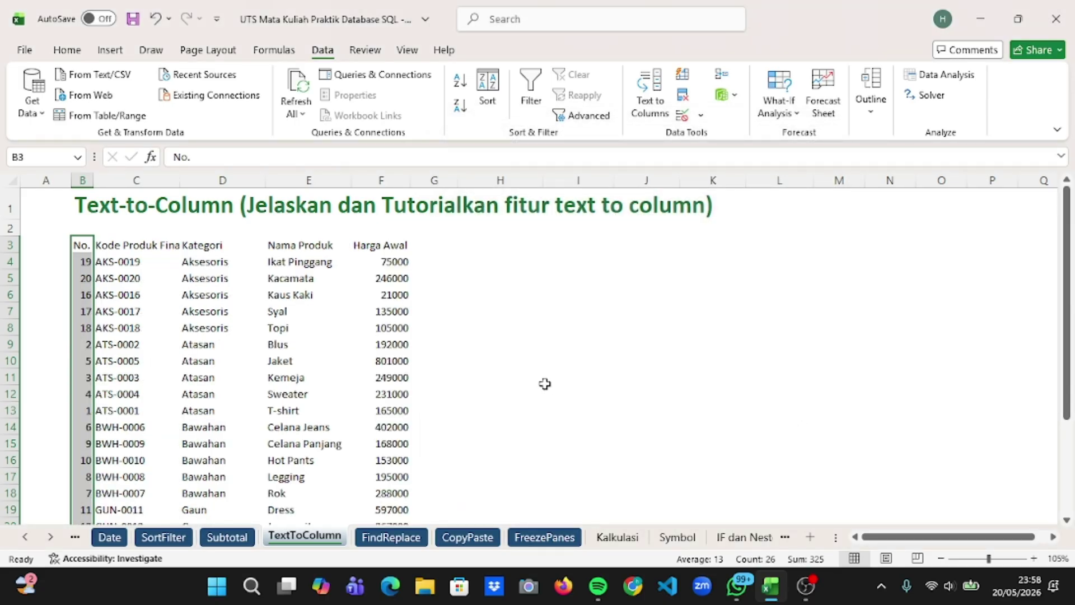
left_click(533, 373)
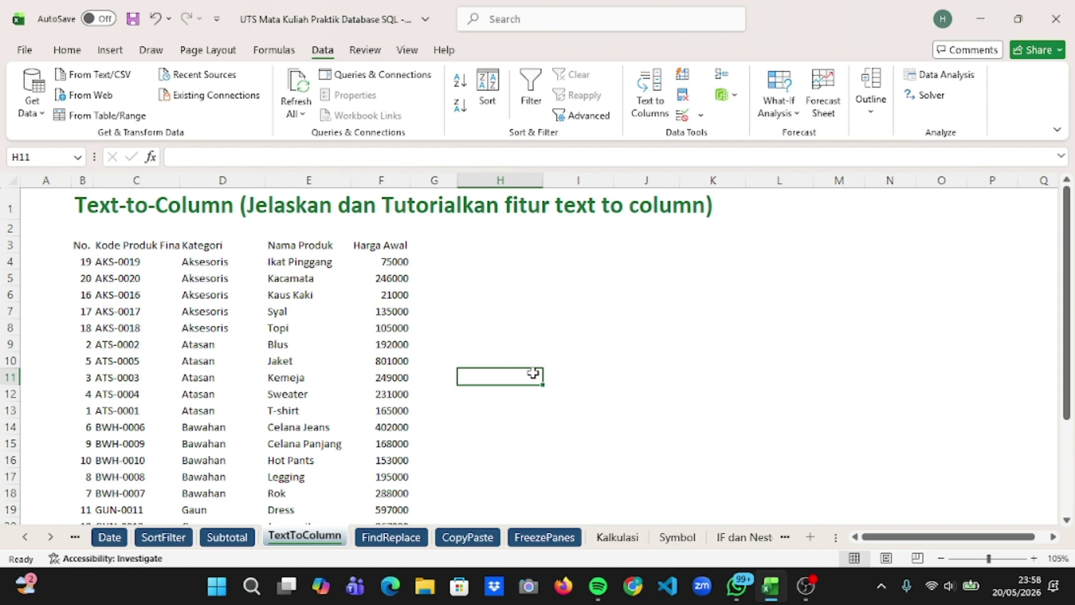
On the FindReplace sheet, replace every occurrence of "BTS" with "ATS" in the product codes.
left_click(391, 536)
left_click(667, 317)
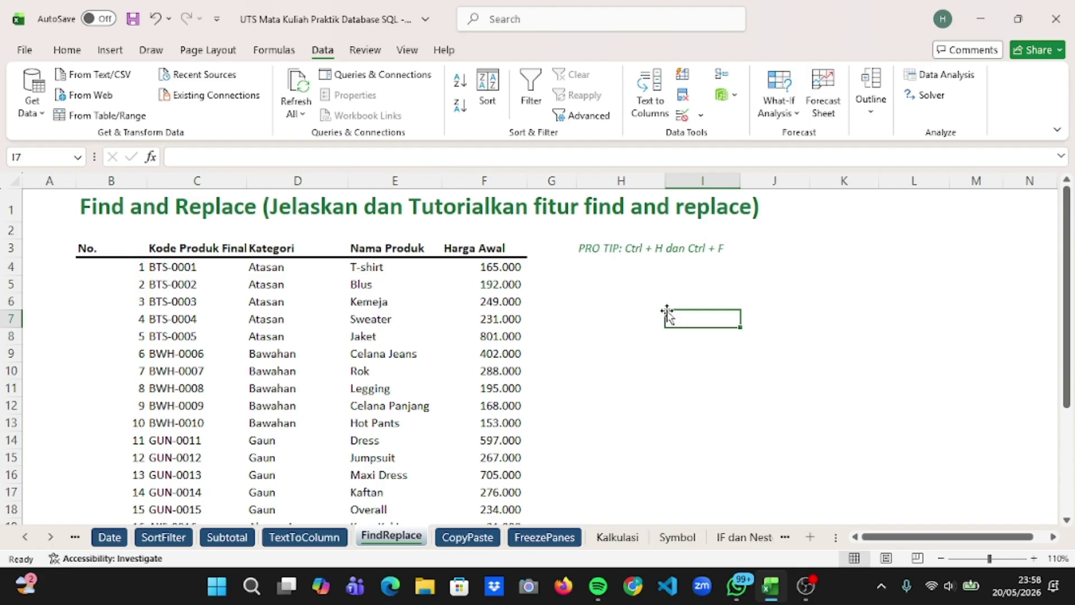
key("ctrl+h")
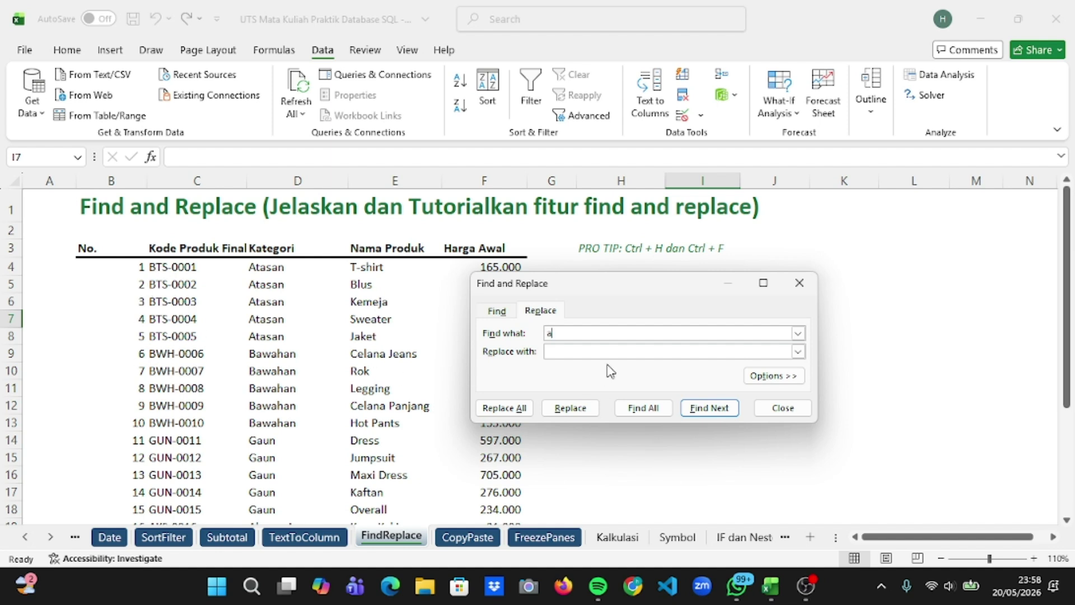
key("Caps_Lock")
key("BackSpace")
key("BackSpace")
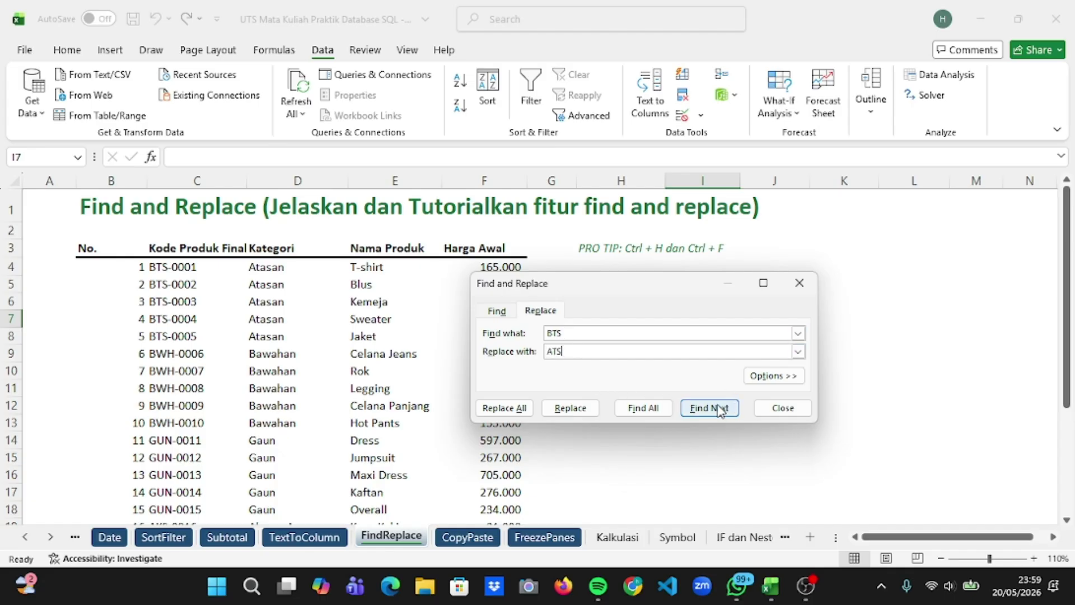
left_click(498, 408)
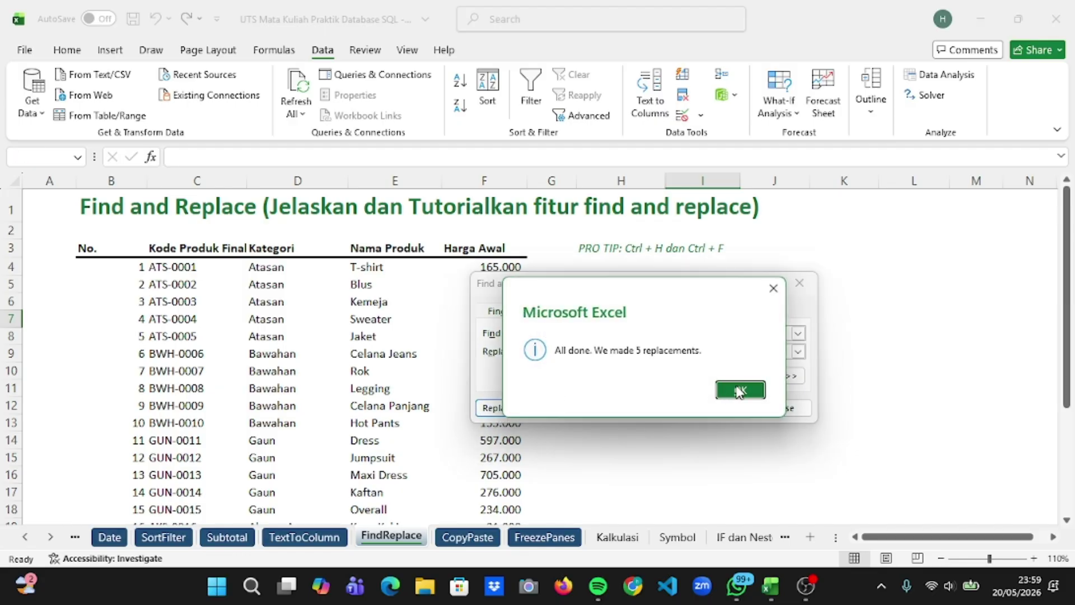
left_click(739, 390)
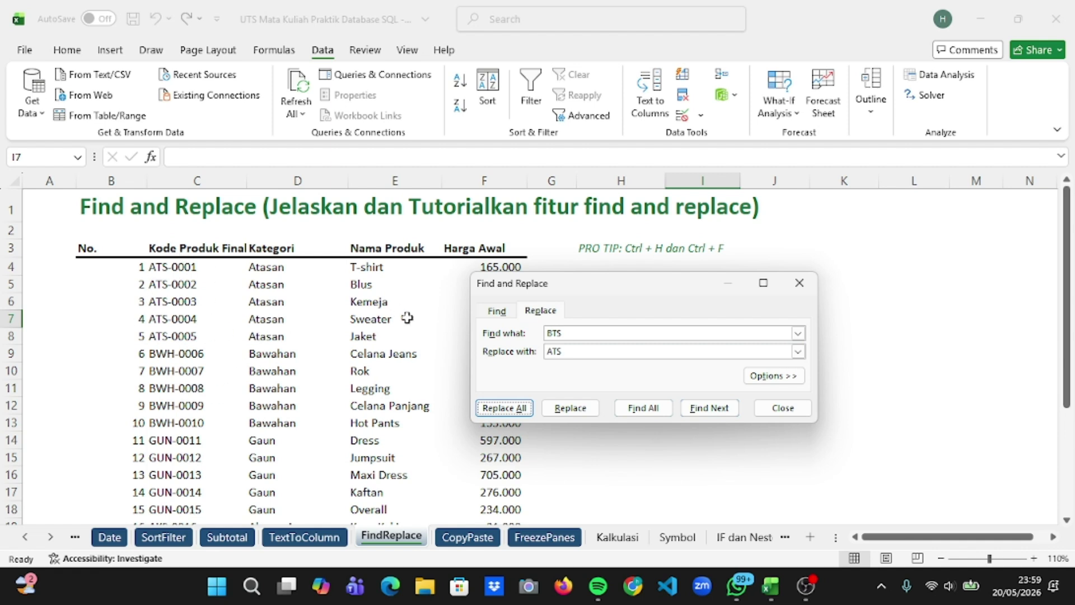
Search the FindReplace sheet for all cells containing "GUN", and close the search.
left_click(499, 310)
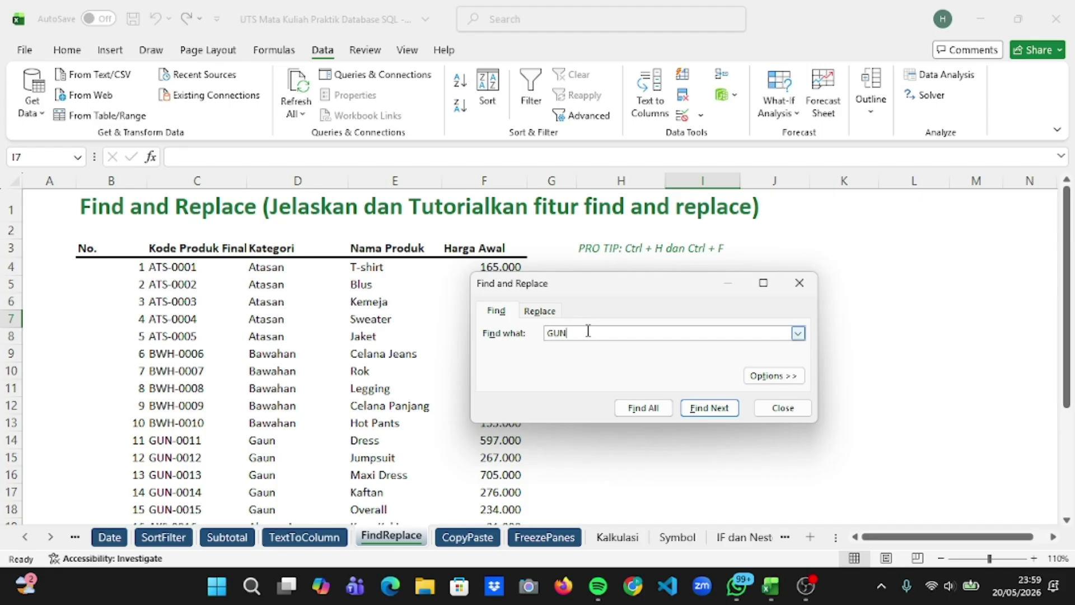
key("Return")
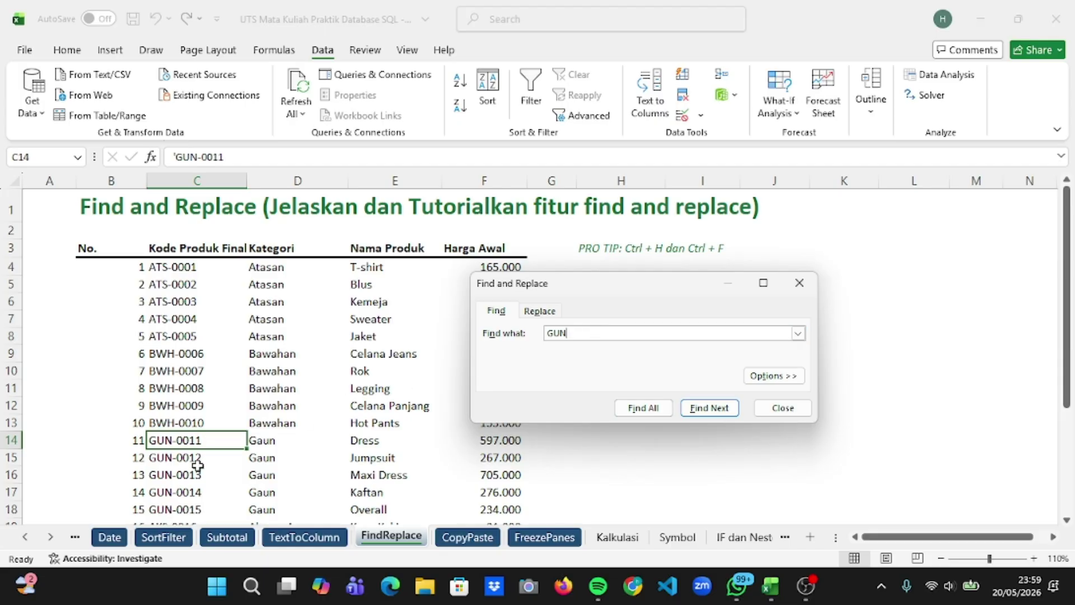
left_click(641, 411)
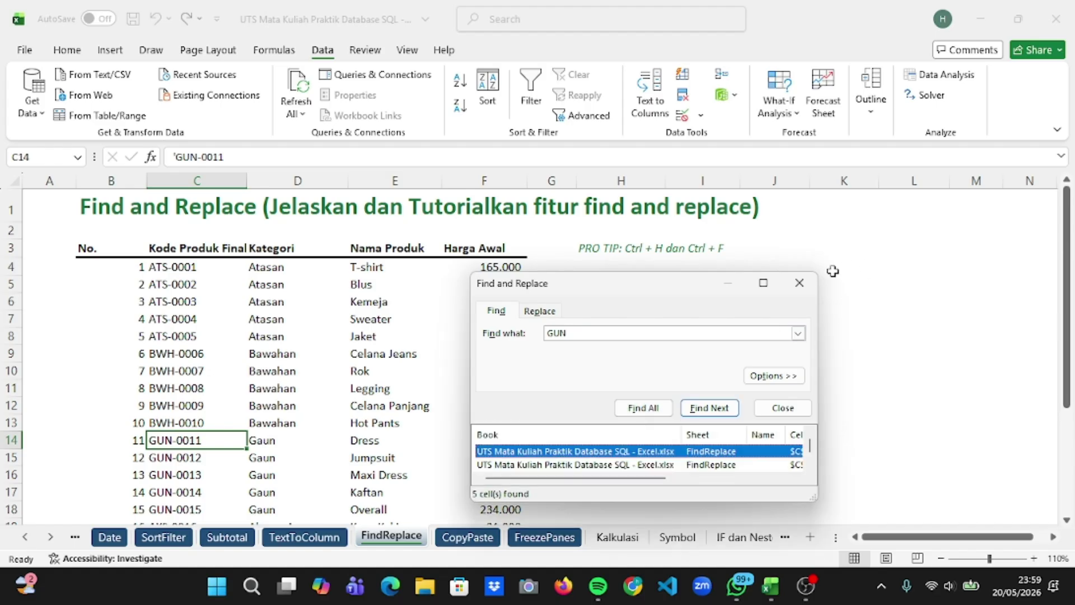
left_click(800, 282)
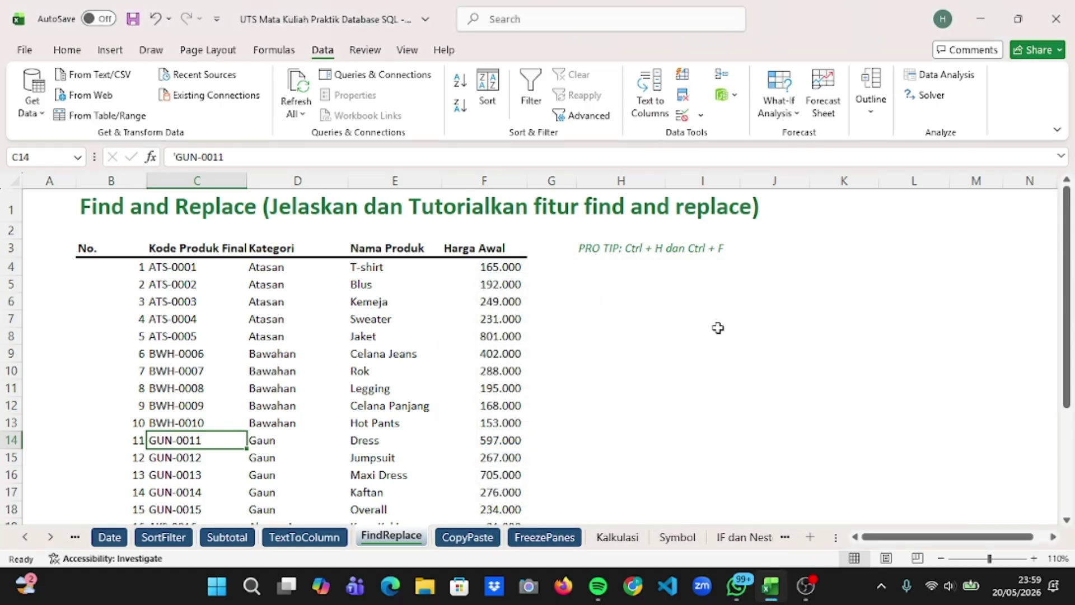
key("ctrl+f")
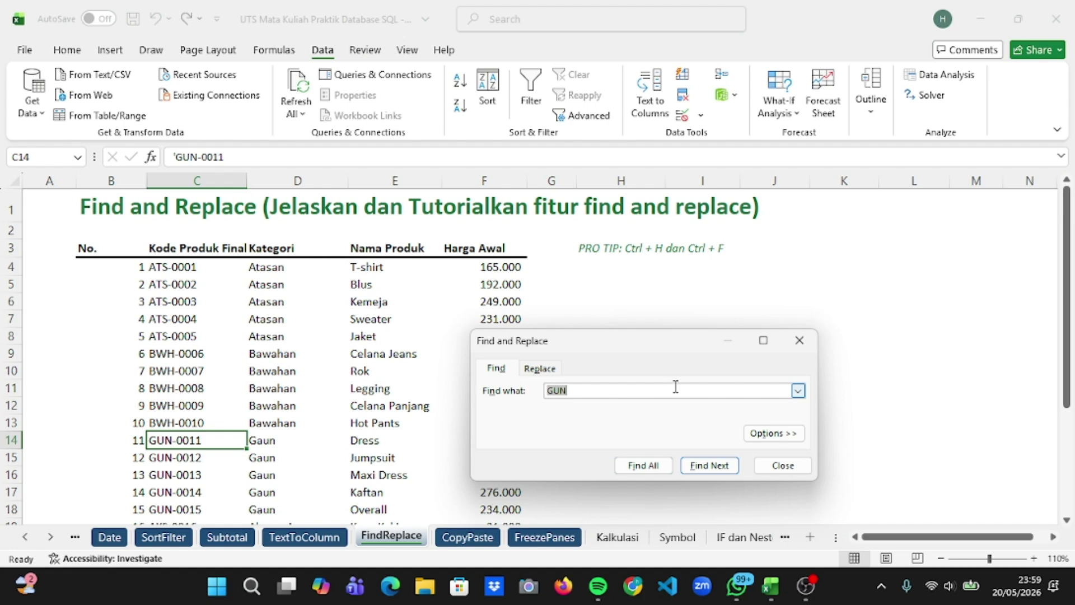
left_click(804, 342)
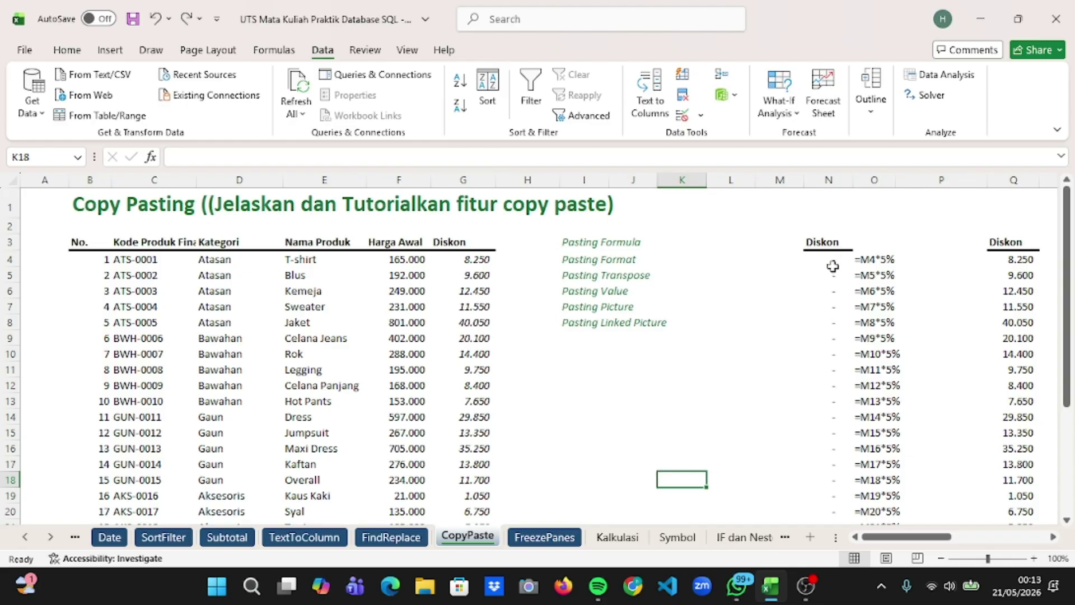
key("XF86AudioRaiseVolume")
key("XF86AudioRaiseVolume")
key("XF86AudioRaiseVolume")
key("XF86AudioRaiseVolume")
key("XF86AudioRaiseVolume")
key("XF86AudioRaiseVolume")
key("XF86AudioRaiseVolume")
key("XF86AudioRaiseVolume")
key("XF86AudioRaiseVolume")
key("XF86AudioRaiseVolume")
Change the Diskon formula in N4 of the CopyPaste sheet to =F4*5%, referencing the first product's Harga Awal.
left_click(830, 260)
double_click(822, 259)
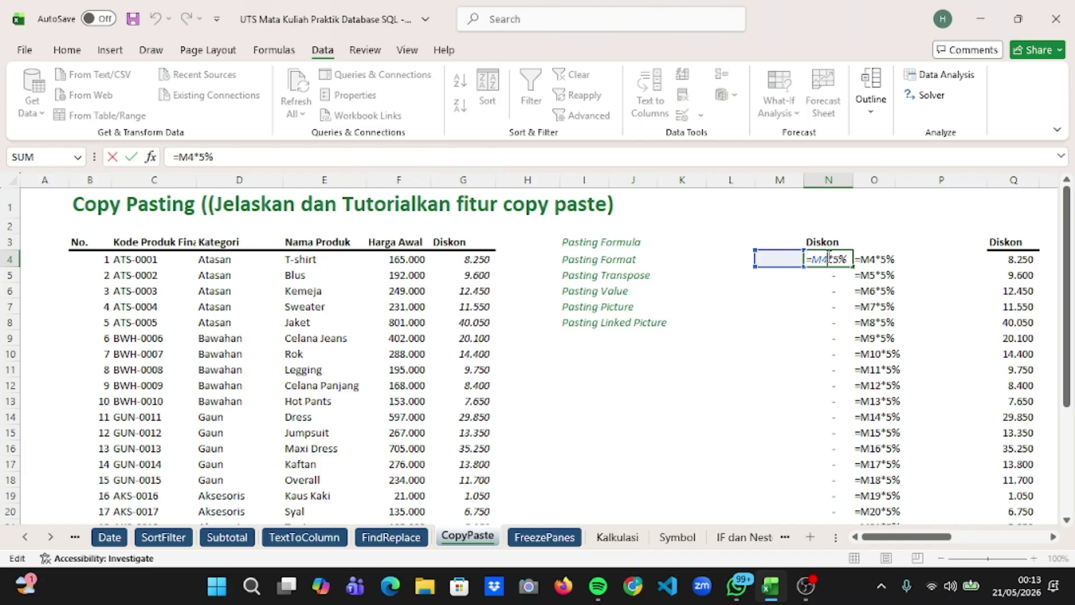
key("BackSpace")
key("BackSpace")
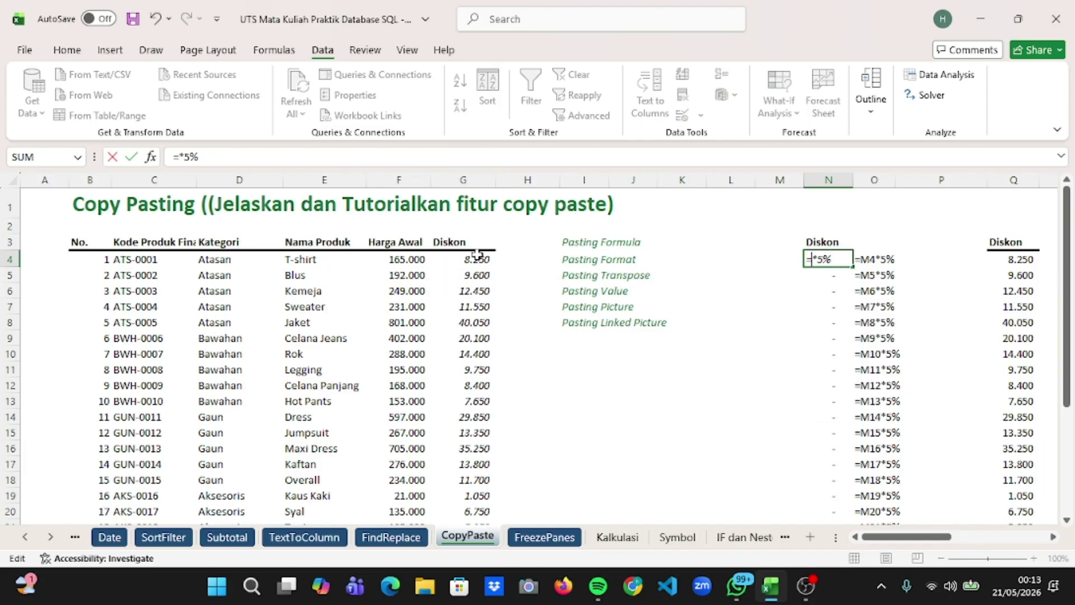
left_click(411, 258)
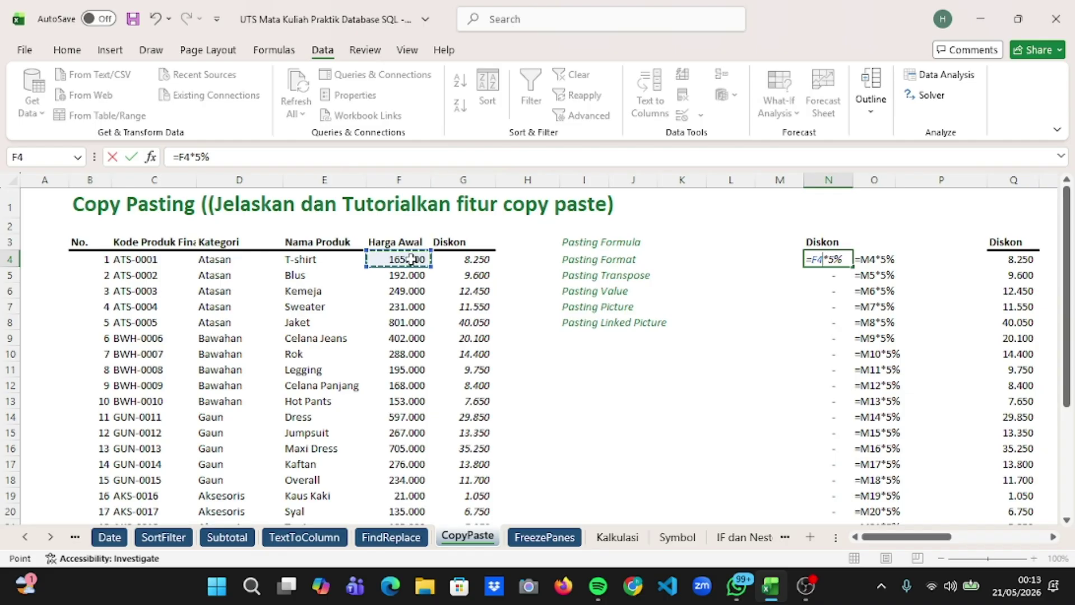
key("Return")
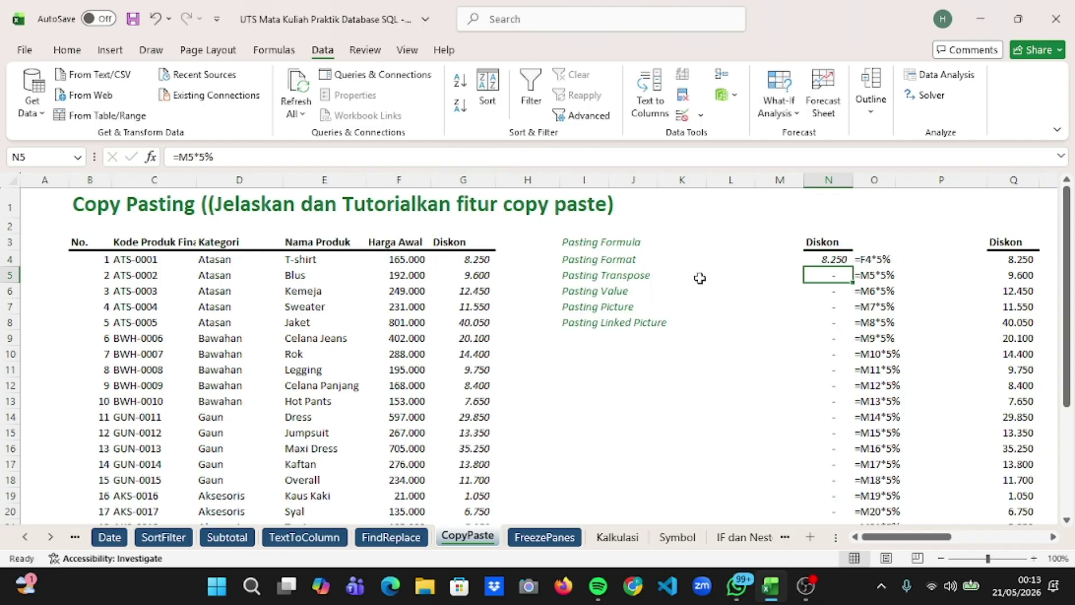
Fill the discount formula from N4 down the Diskon column to N28.
left_click(833, 261)
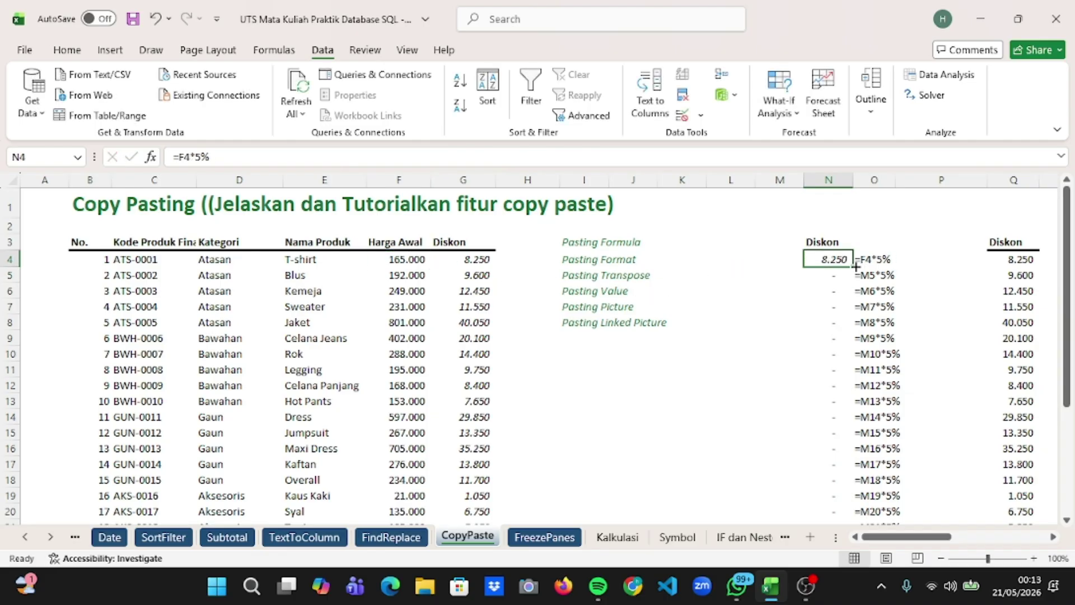
left_click_drag(855, 267, 847, 487)
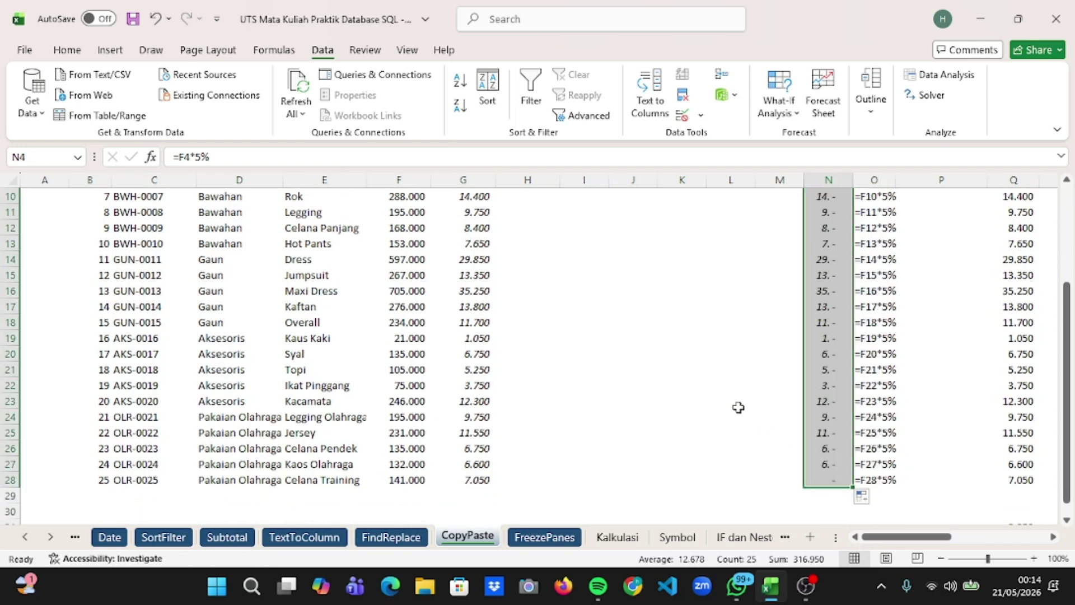
scroll(730, 400, "up", 3)
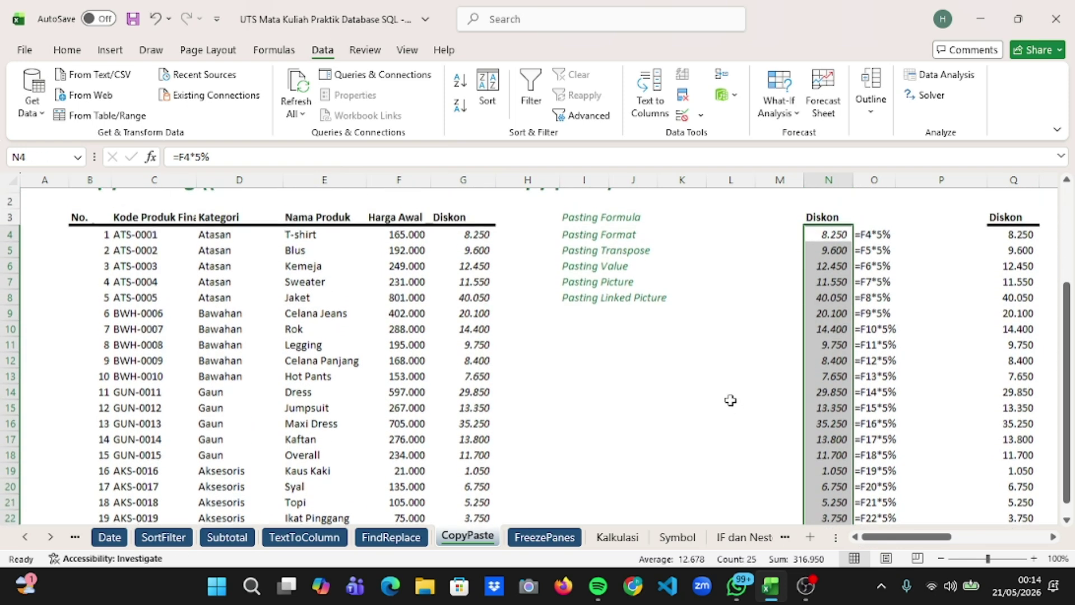
left_click(738, 324)
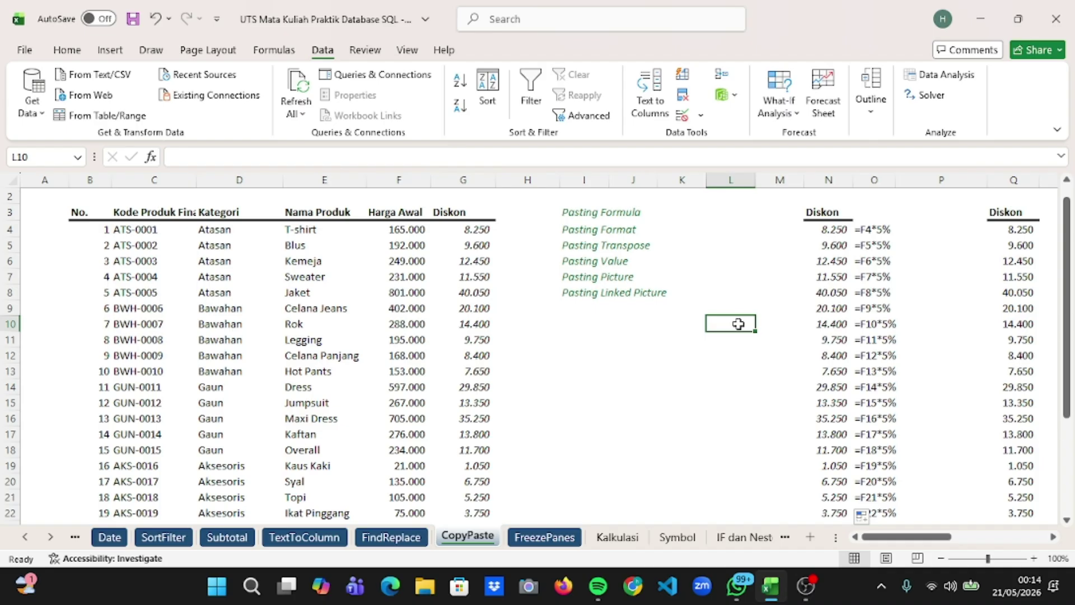
Copy the table header row B3:G3 and paste it starting at cell S4.
left_click(643, 230)
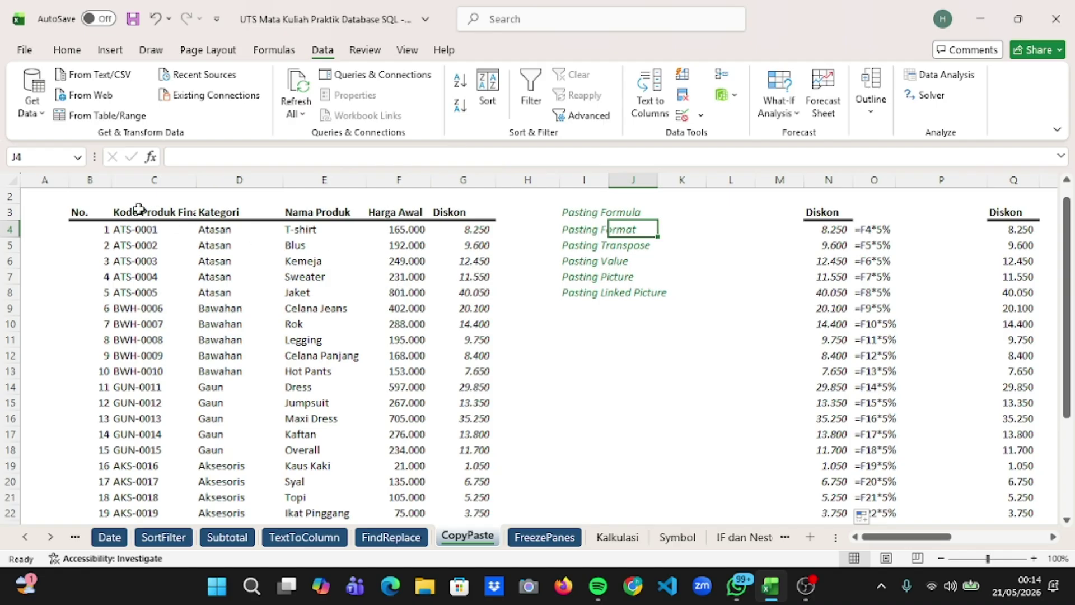
left_click(78, 210)
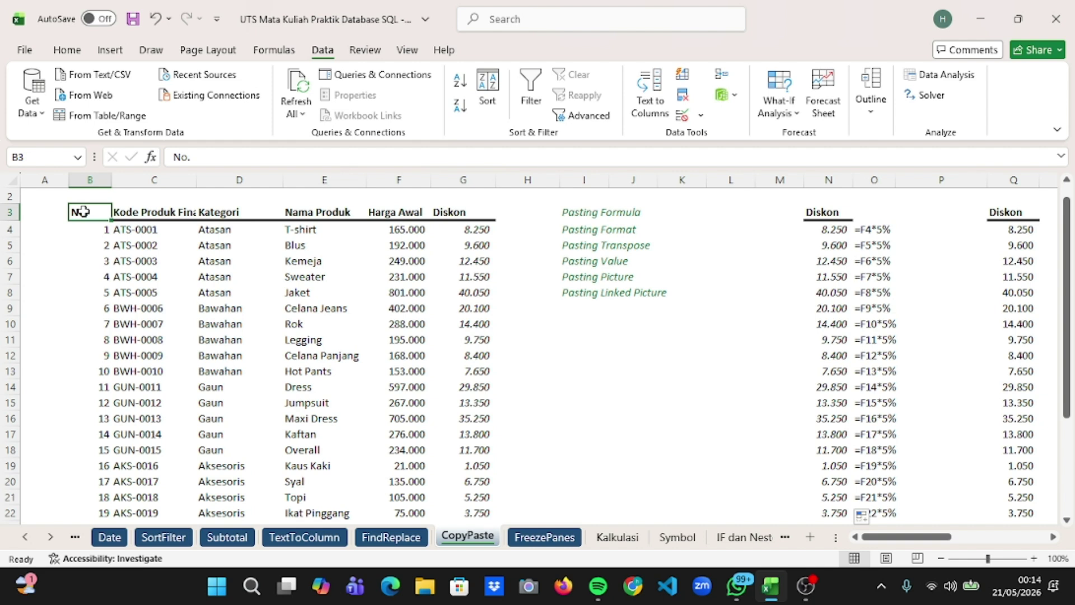
left_click_drag(82, 211, 465, 211)
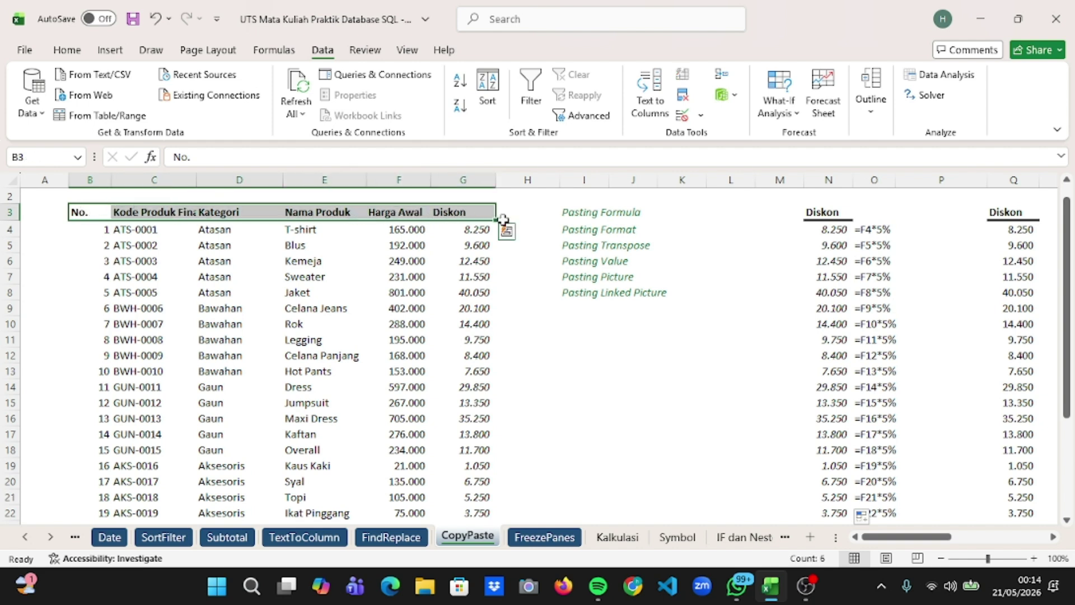
key("ctrl+c")
scroll(767, 247, "right", 5)
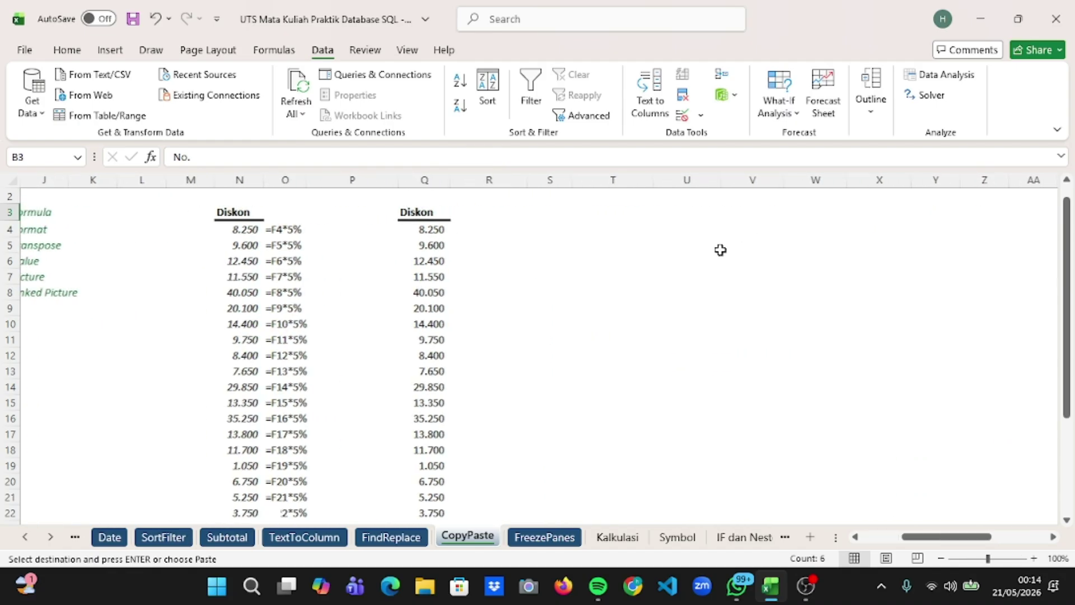
left_click(545, 223)
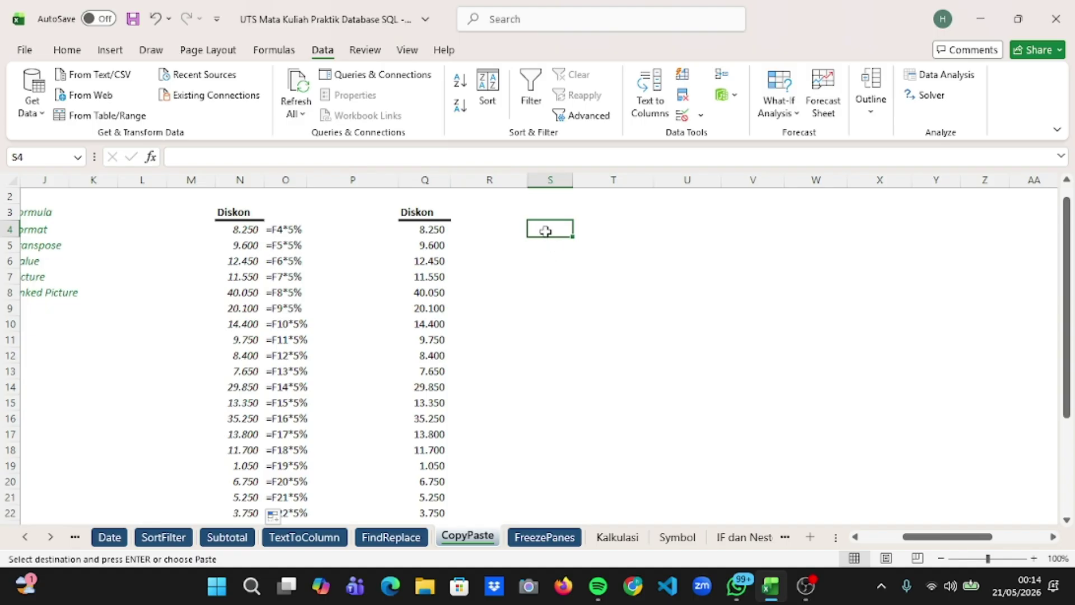
key("ctrl+v")
Apply only the copied header's formatting to S4:X4 with the Formatting paste option.
right_click(546, 231)
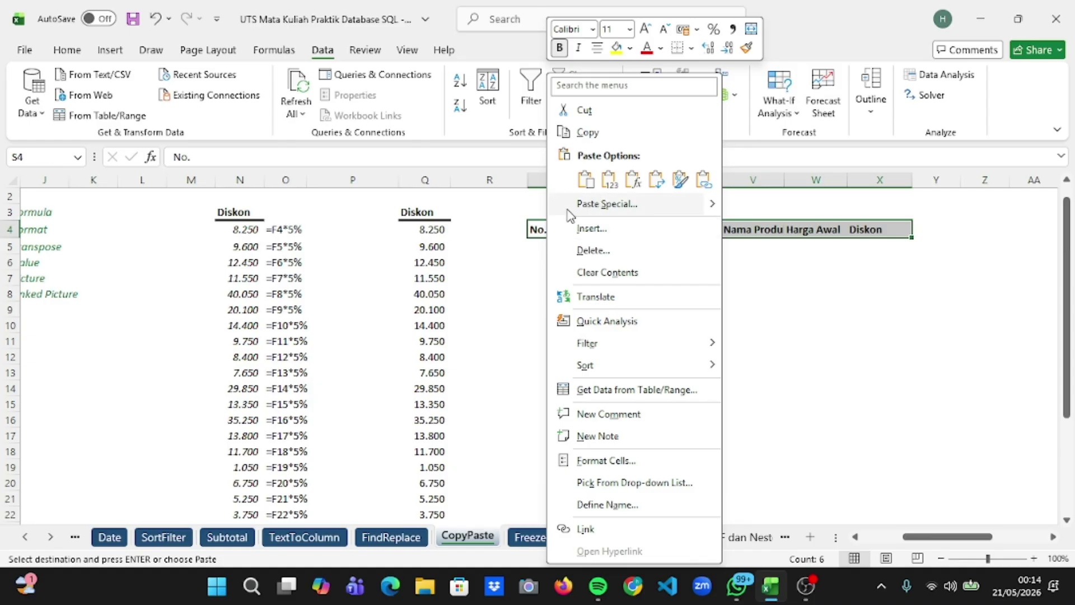
left_click(679, 184)
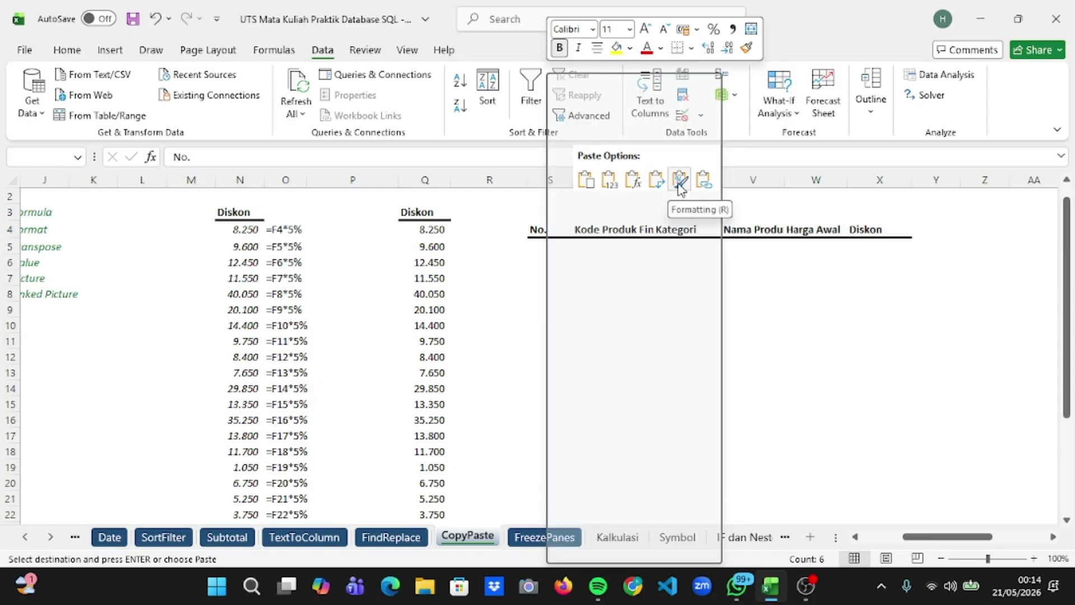
left_click(679, 184)
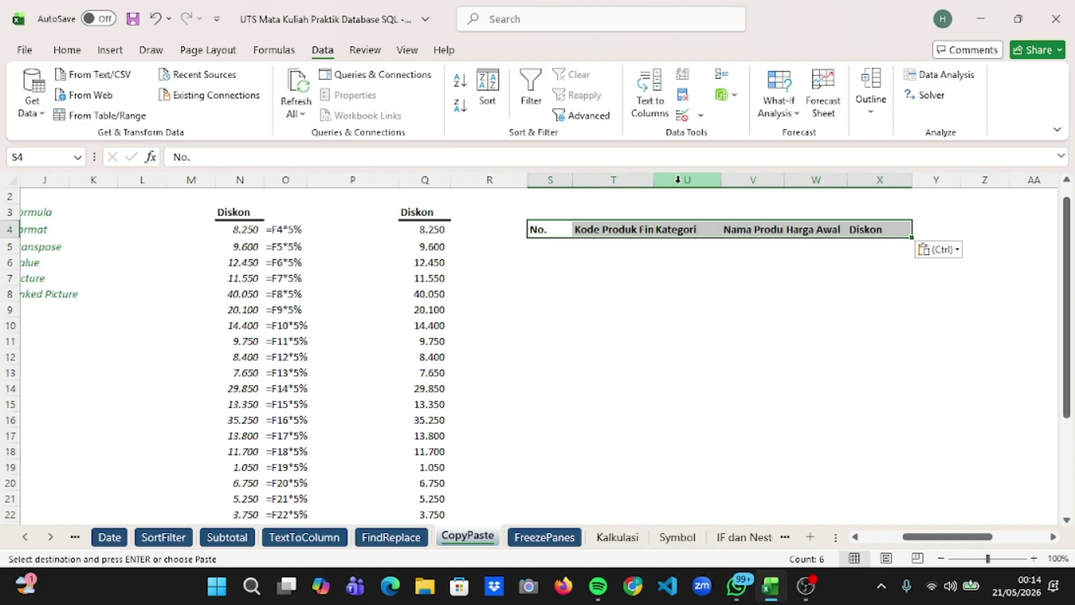
Copy the Nama Produk column from its header in E3 down to E28.
left_click(670, 307)
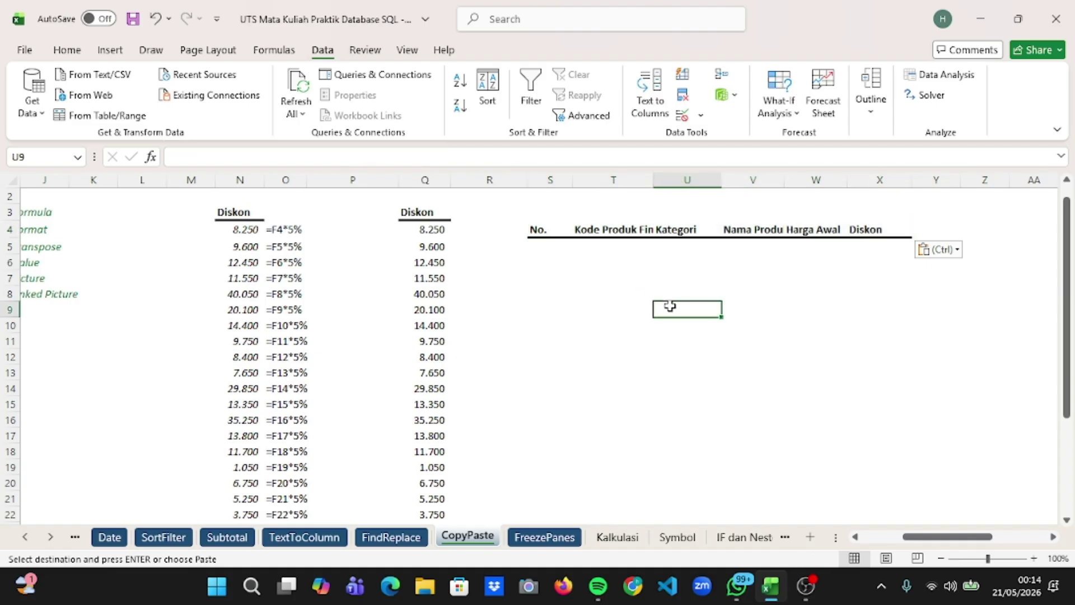
scroll(670, 307, "left", 5)
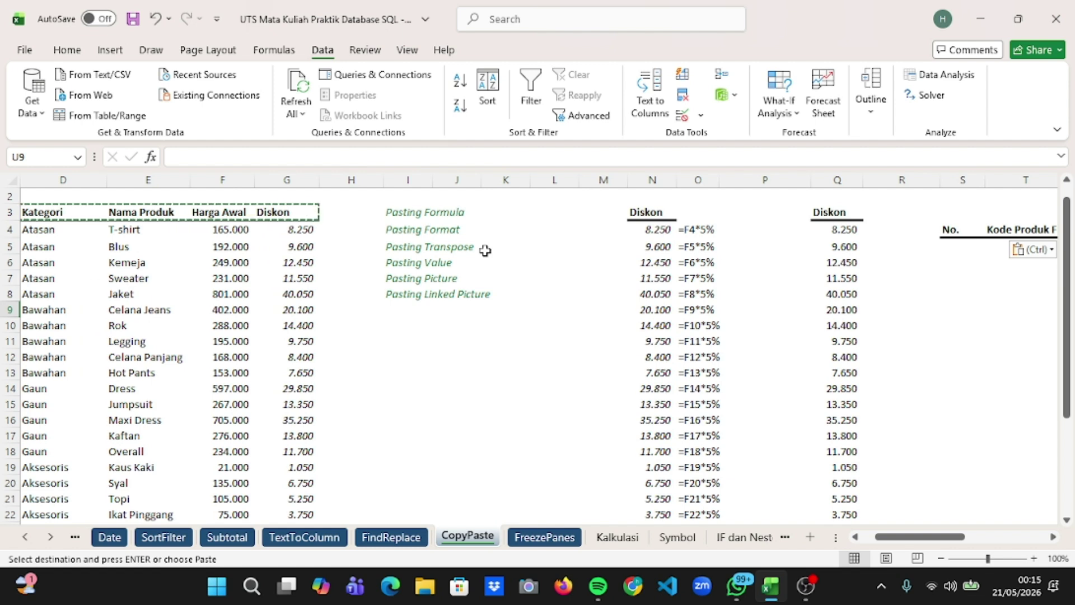
double_click(359, 326)
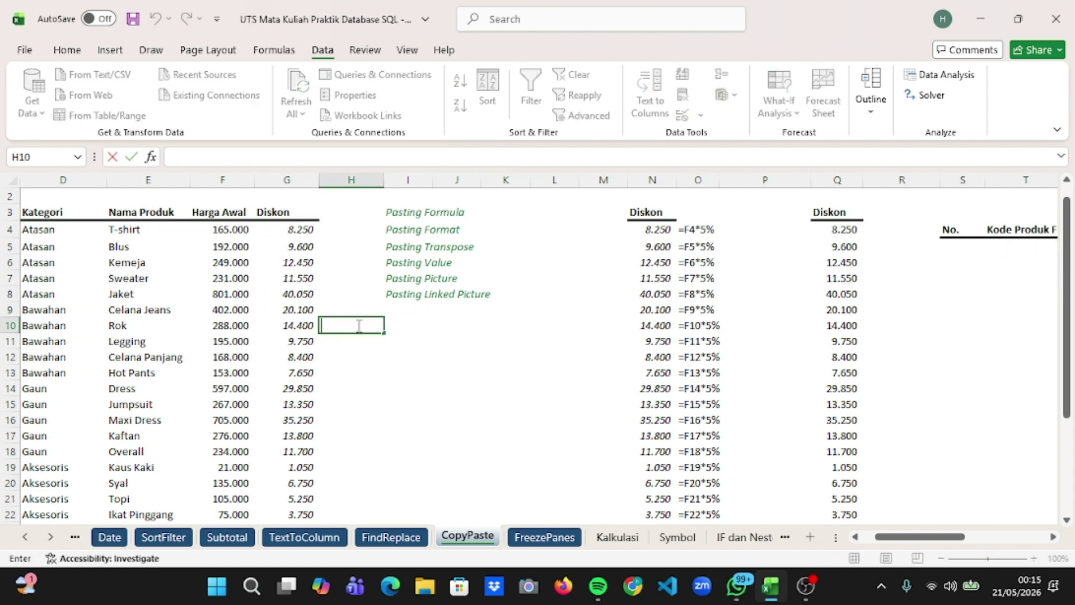
left_click(164, 209)
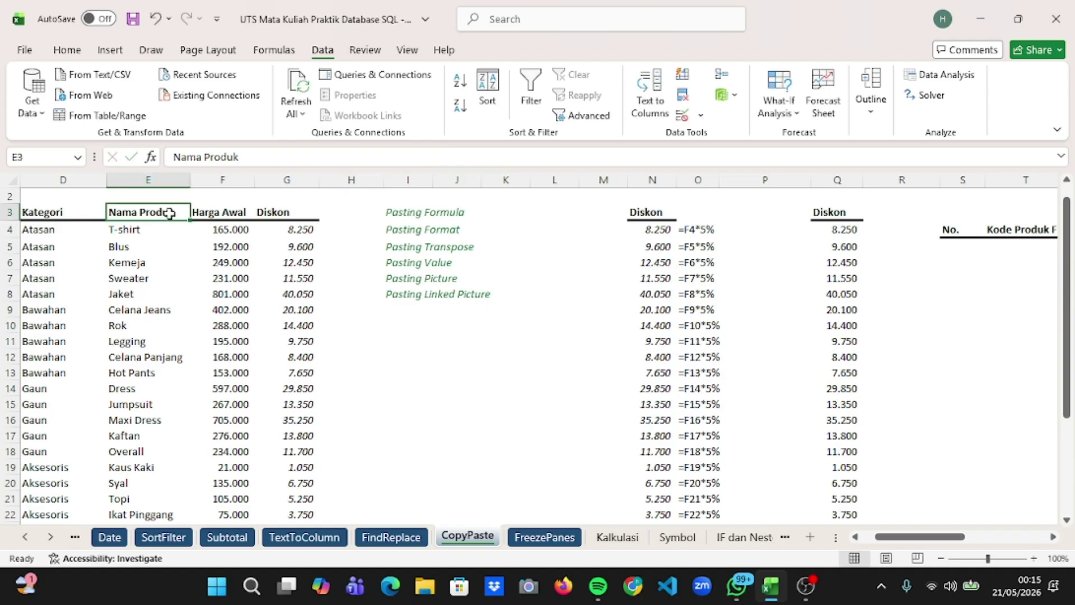
key("ctrl+shift+Down")
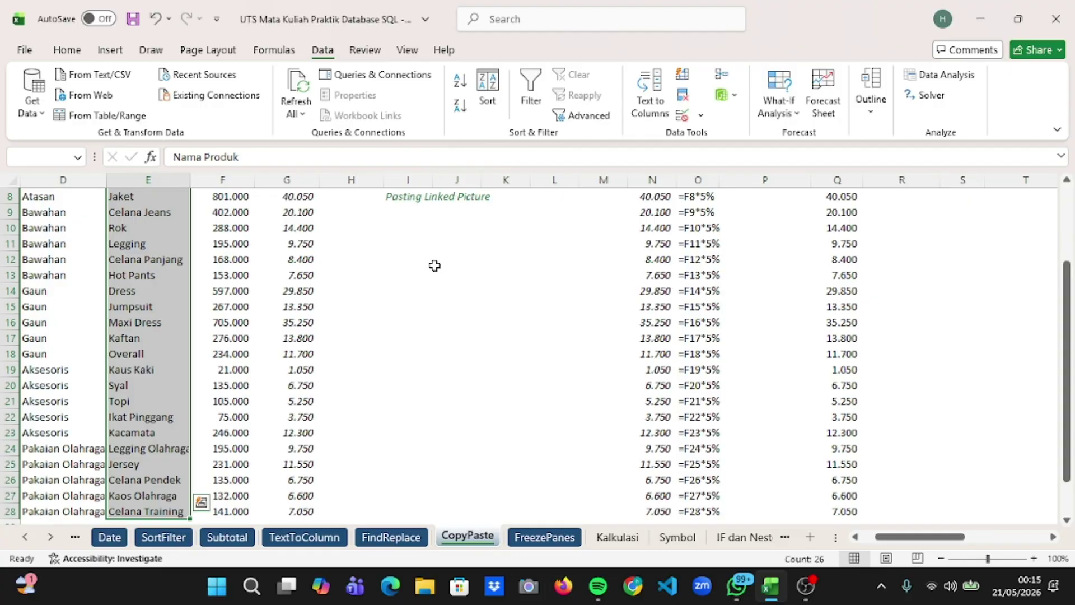
scroll(434, 266, "up", 3)
key("ctrl+c")
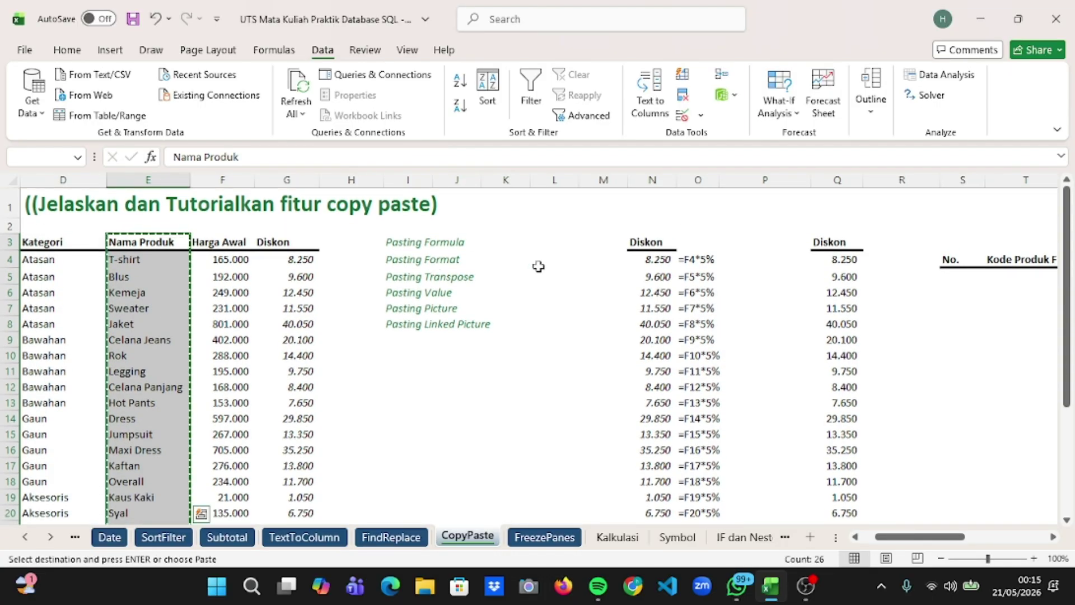
Paste the copied product names as a horizontal row starting at S6 using the Transpose paste option.
left_click(972, 292)
scroll(973, 293, "right", 4)
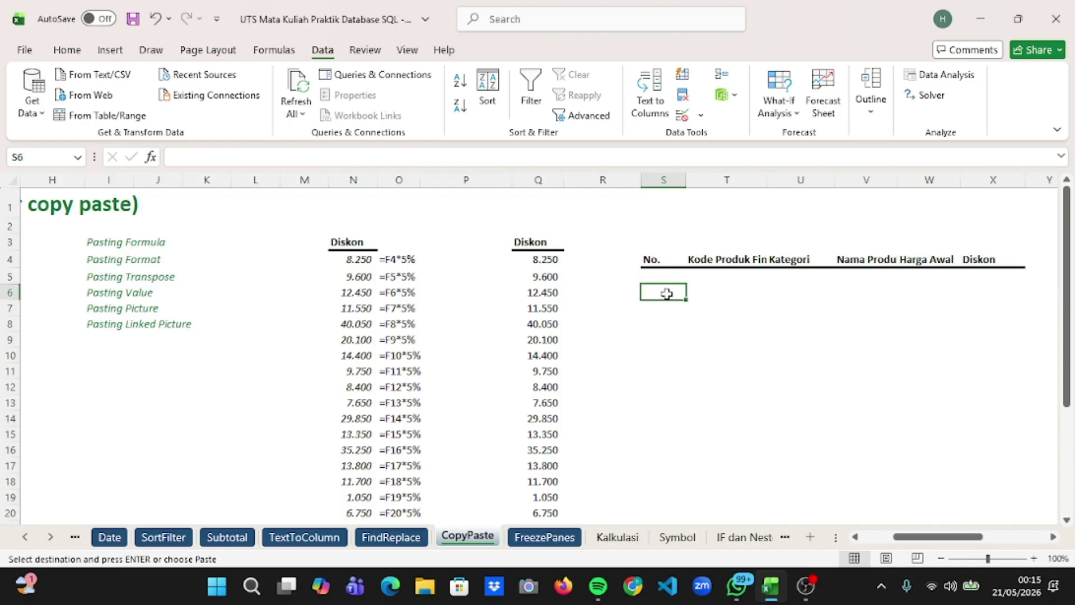
right_click(666, 294)
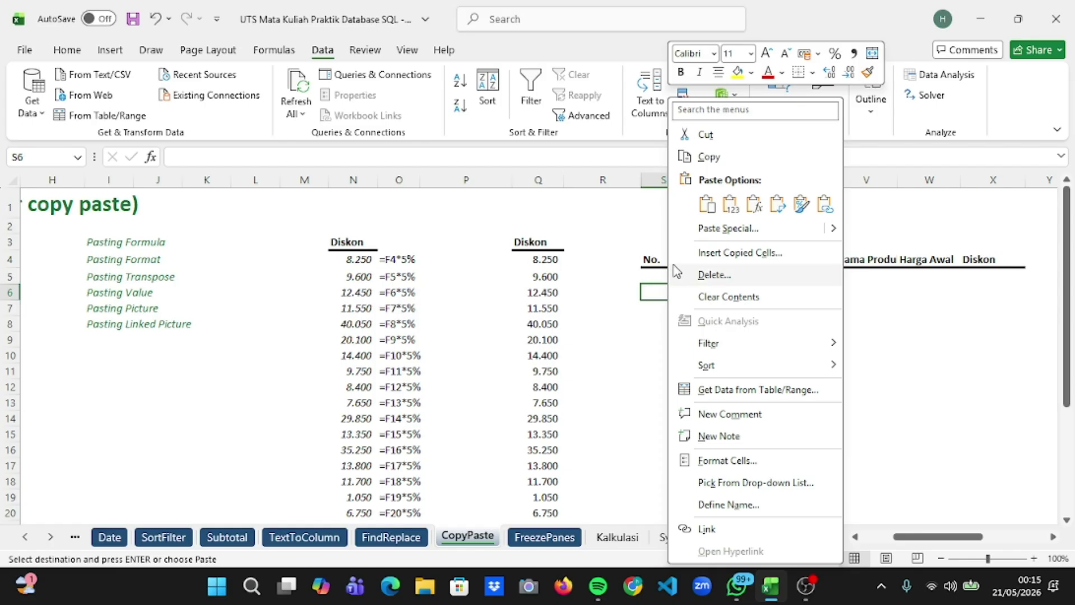
left_click(801, 205)
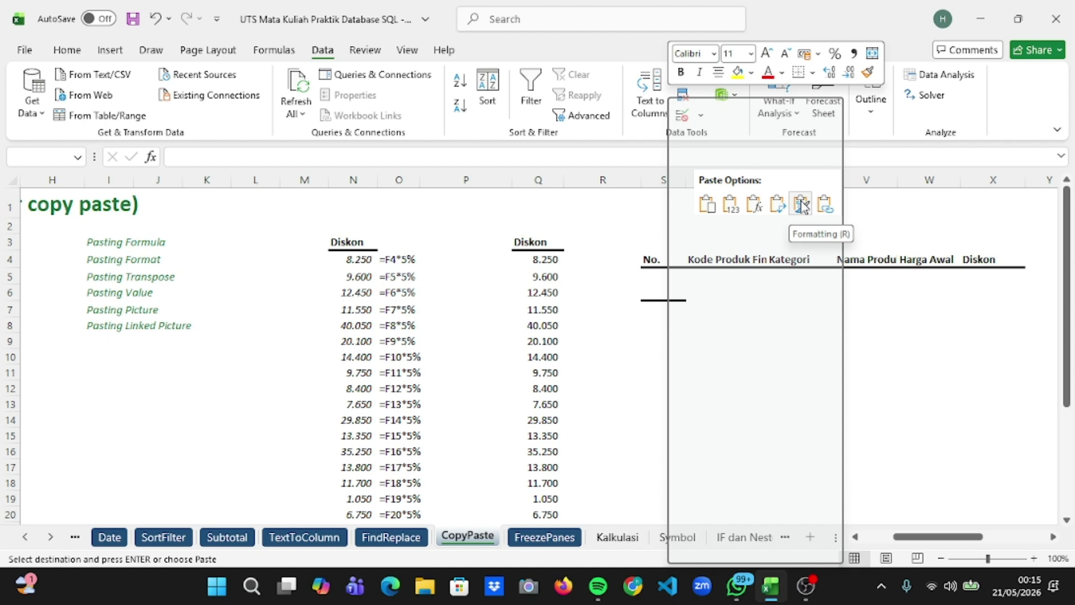
left_click(772, 210)
left_click(674, 380)
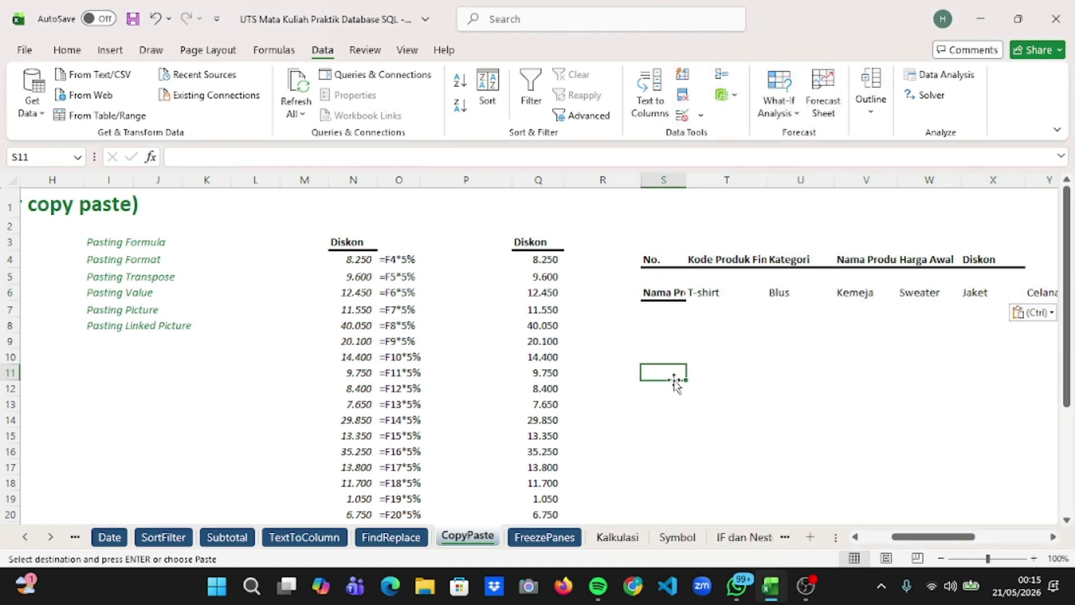
left_click(732, 327)
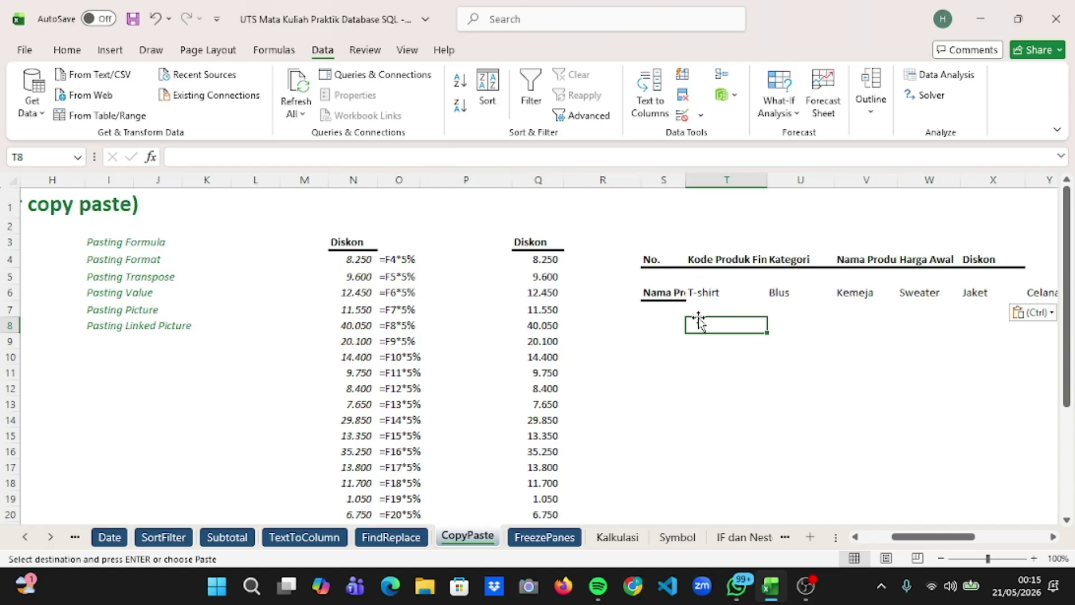
Compare the transposed product names in row 6 with the original Nama Produk column, then leave copy mode.
scroll(700, 319, "left", 10)
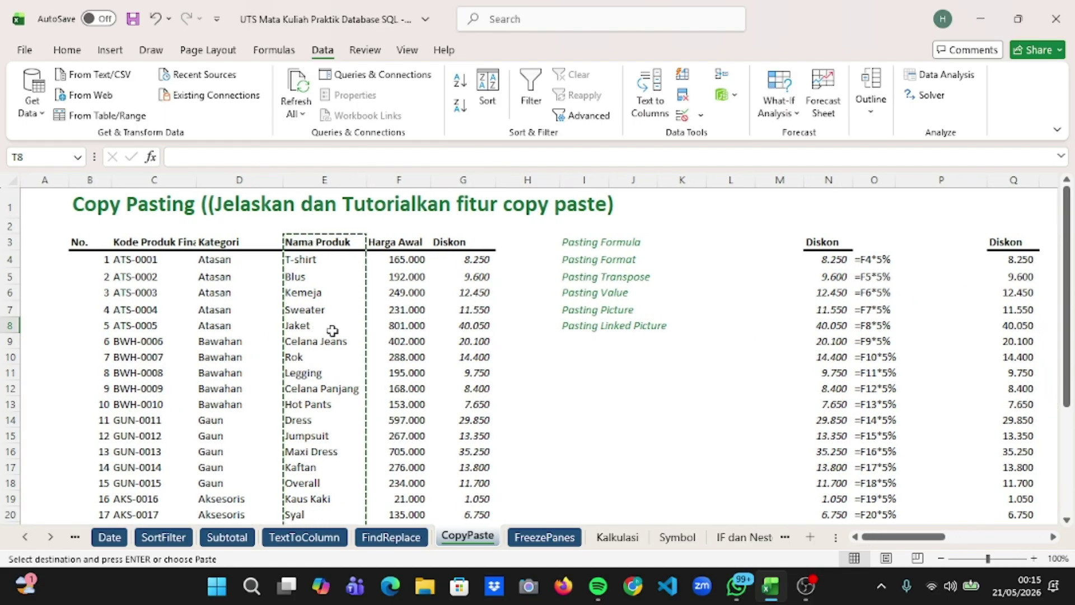
scroll(441, 395, "right", 6)
scroll(440, 394, "right", 3)
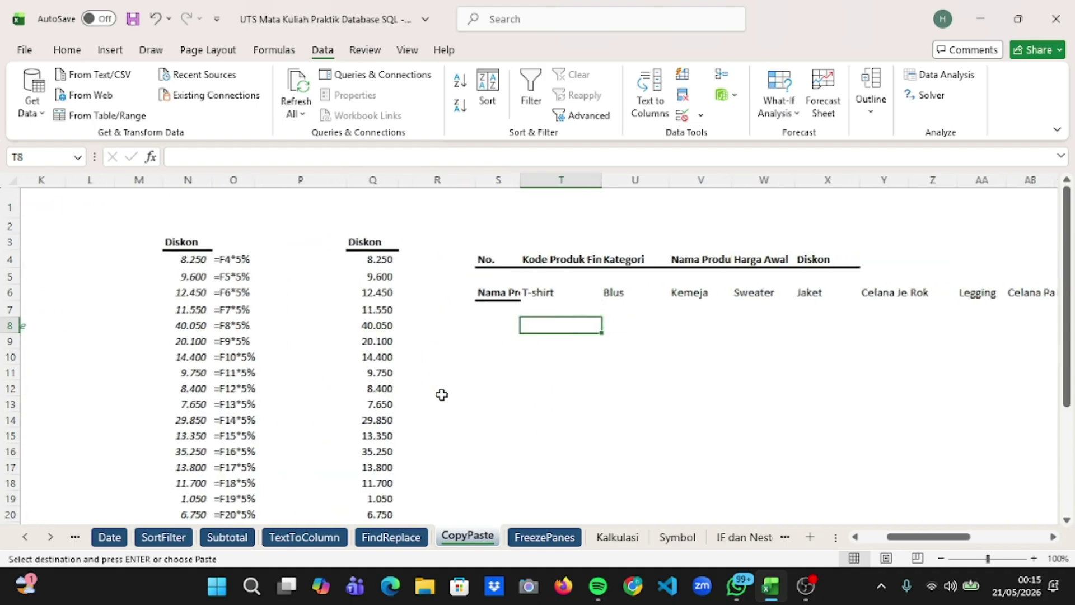
left_click(723, 305)
scroll(723, 305, "right", 3)
scroll(723, 305, "right", 5)
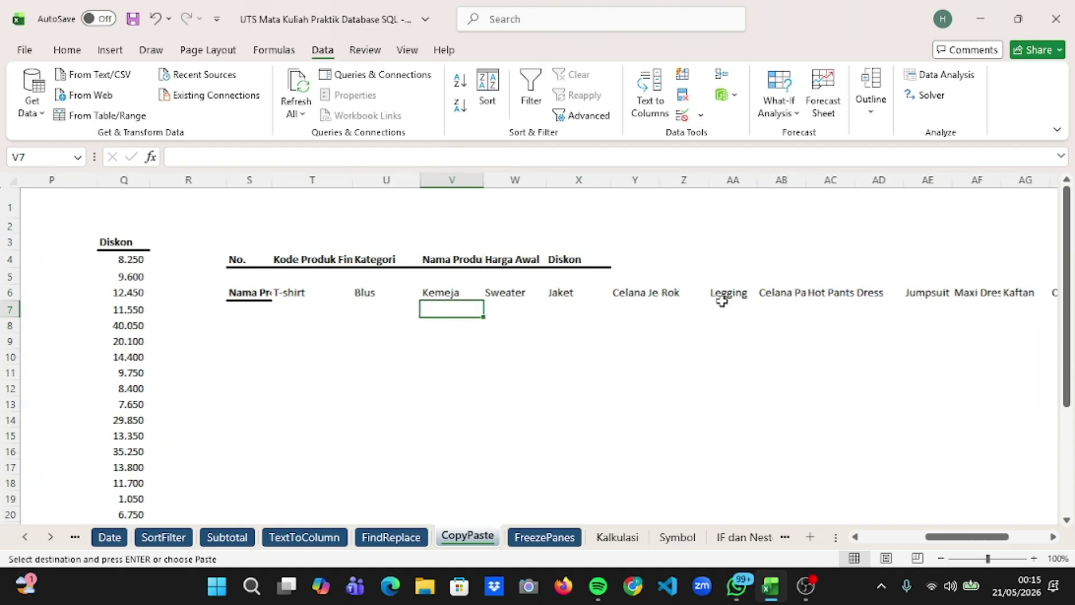
scroll(723, 301, "left", 12)
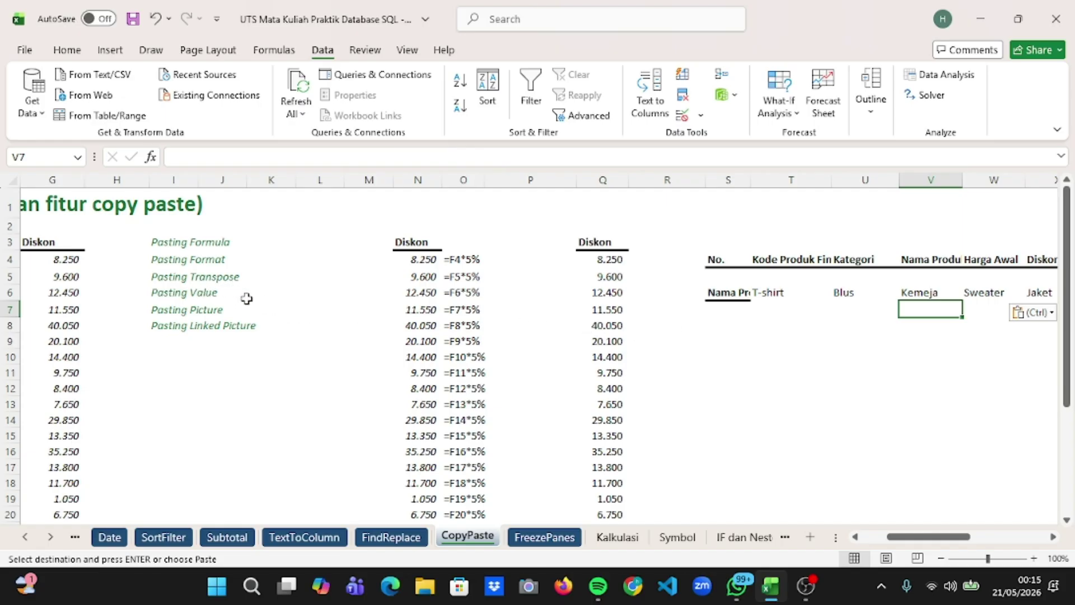
scroll(246, 299, "left", 3)
scroll(336, 364, "down", 1)
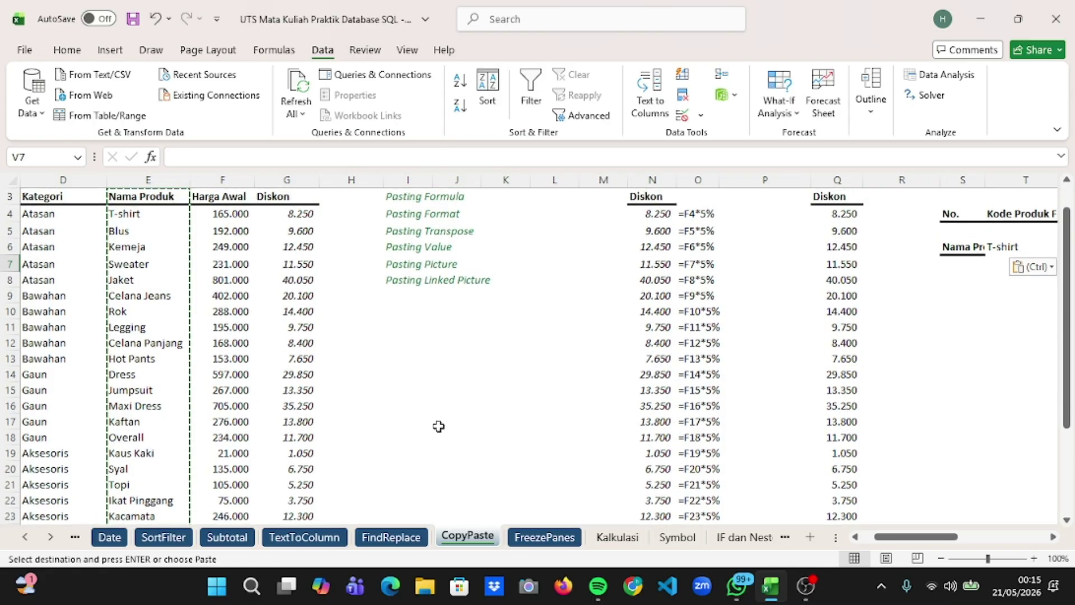
left_click(439, 426)
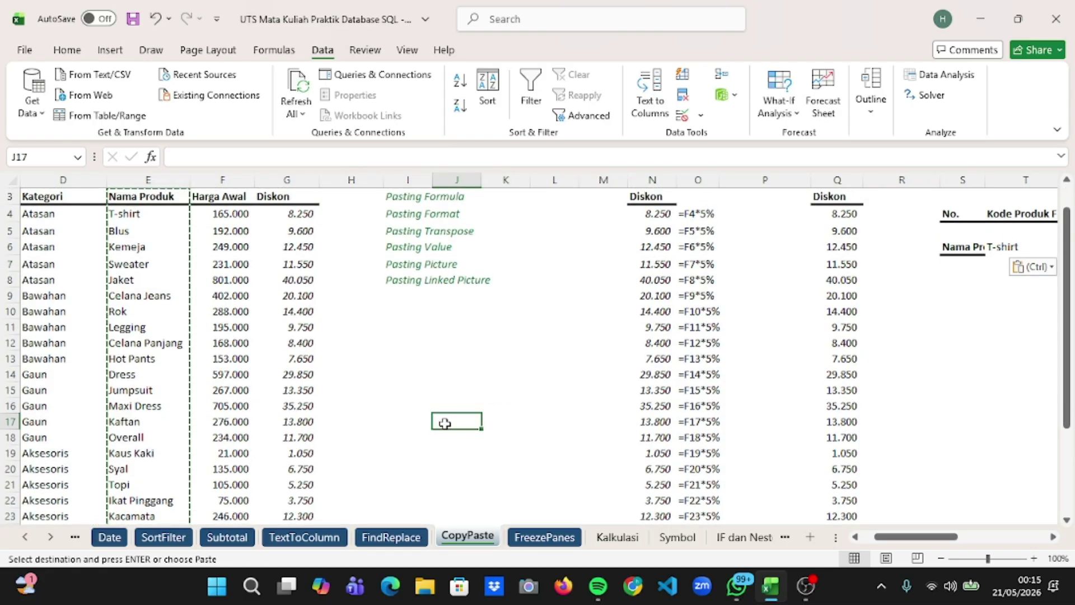
double_click(445, 424)
Copy the Diskon formula results in N4:N28.
scroll(592, 303, "up", 1)
scroll(592, 303, "right", 1)
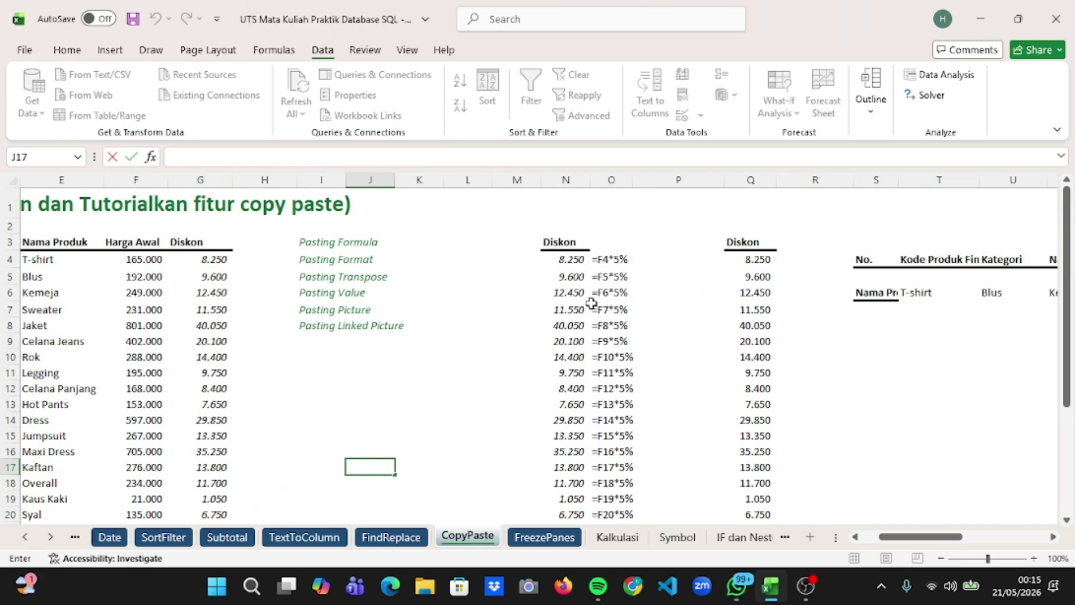
left_click(574, 258)
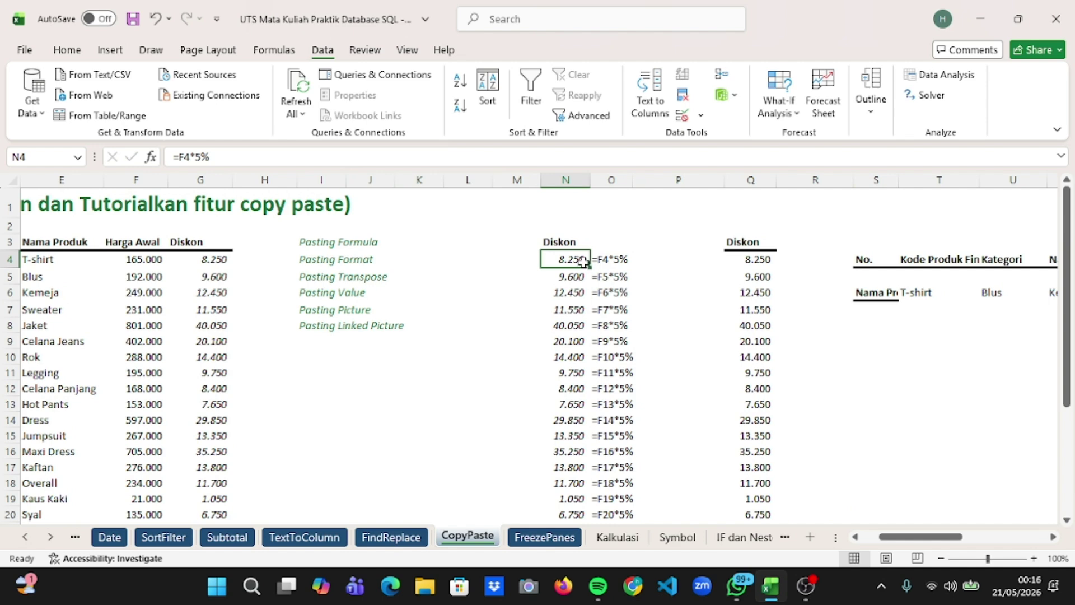
left_click_drag(583, 261, 565, 518)
key("ctrl+c")
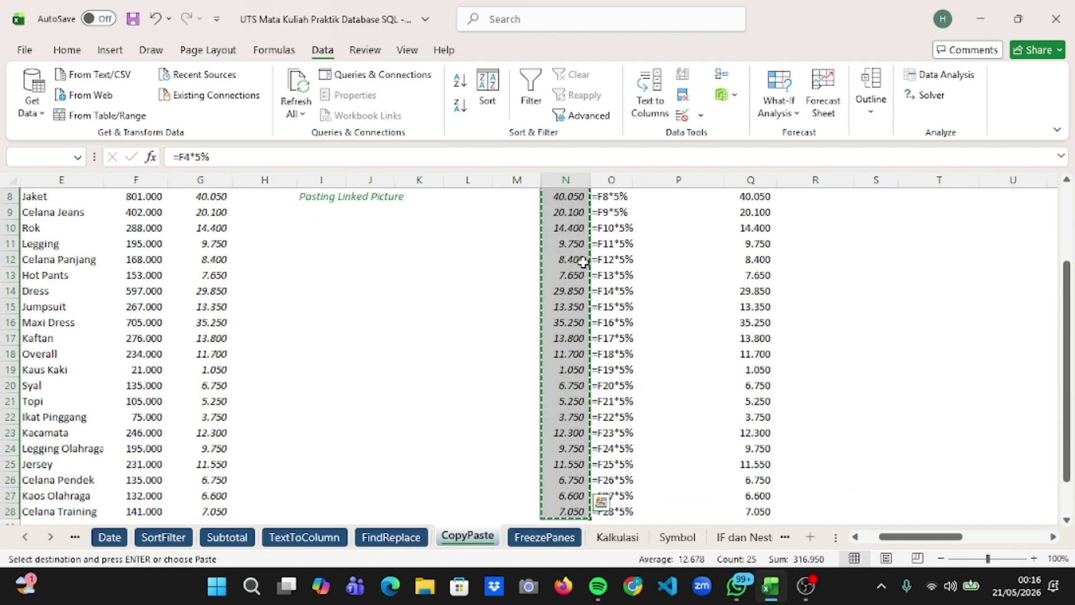
Paste the copied discounts as values only, starting at N32 below the Diskon column, and leave copy mode.
scroll(583, 261, "down", 7)
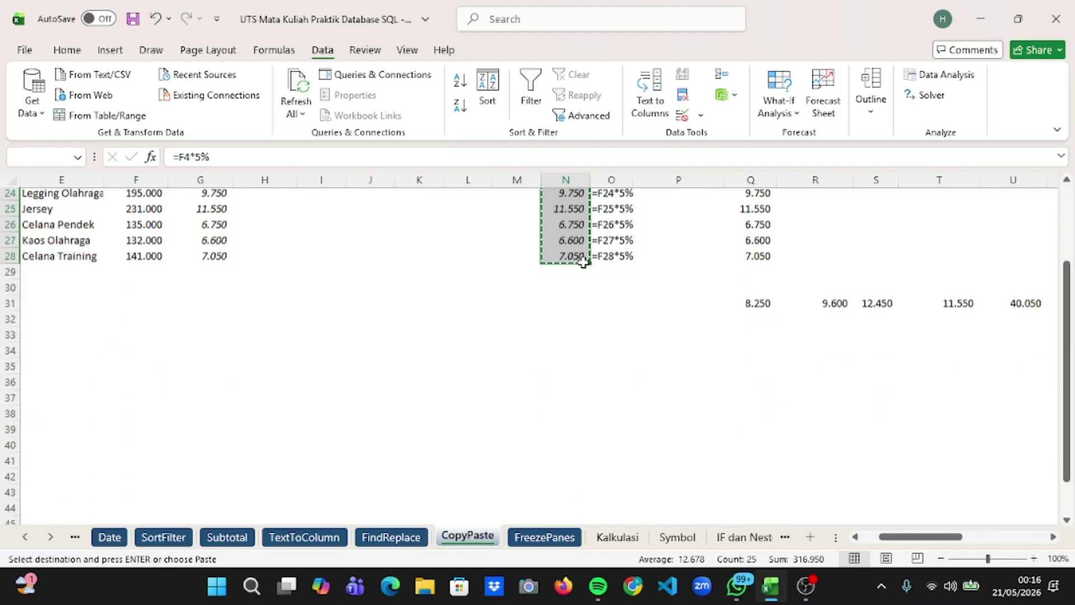
left_click(565, 254)
scroll(567, 275, "up", 1)
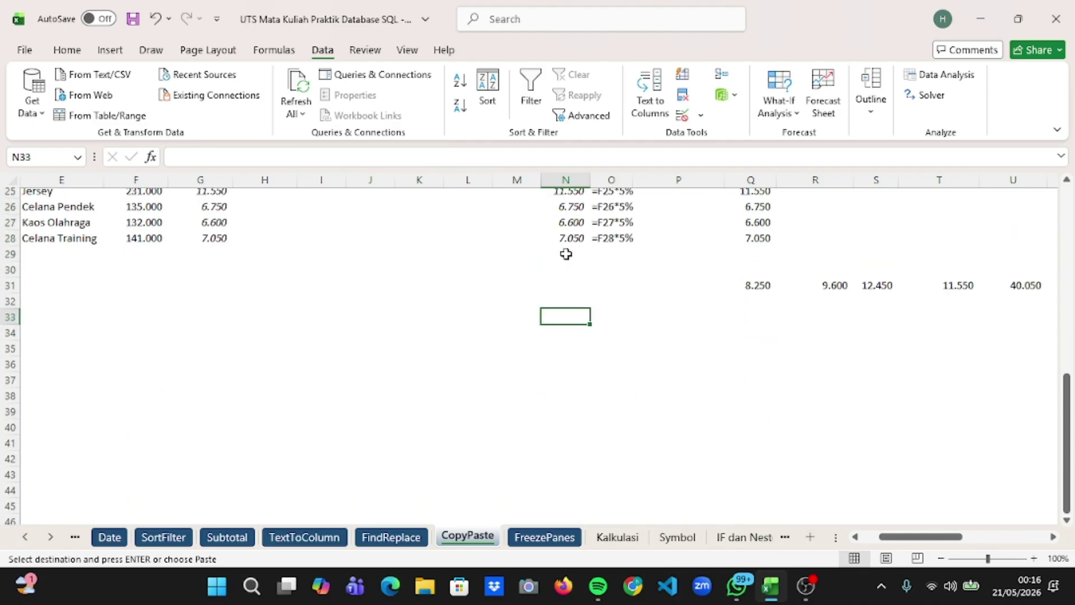
left_click(568, 304)
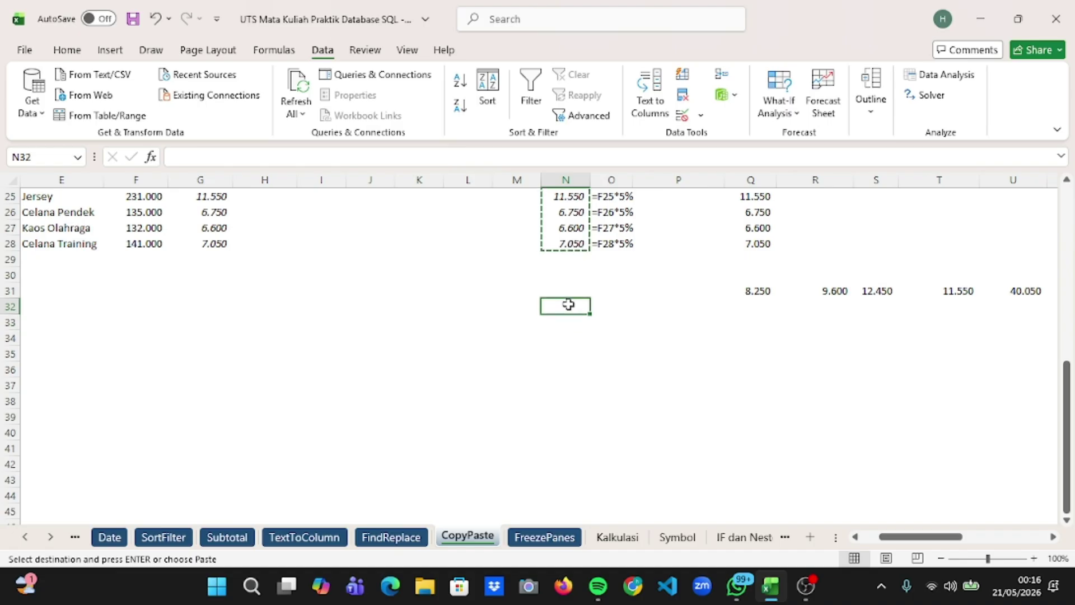
right_click(569, 305)
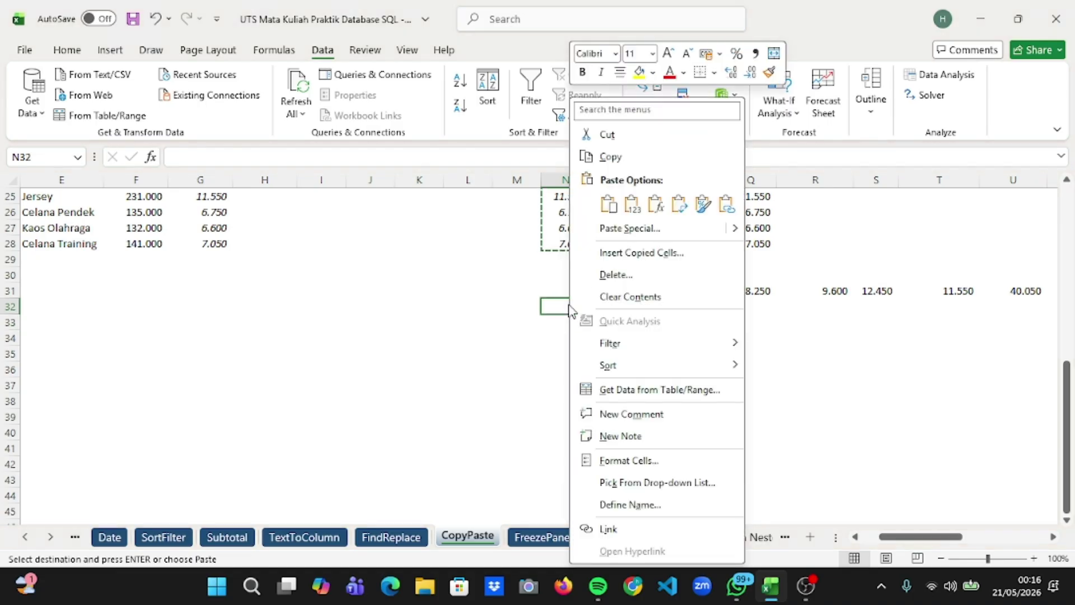
left_click(638, 206)
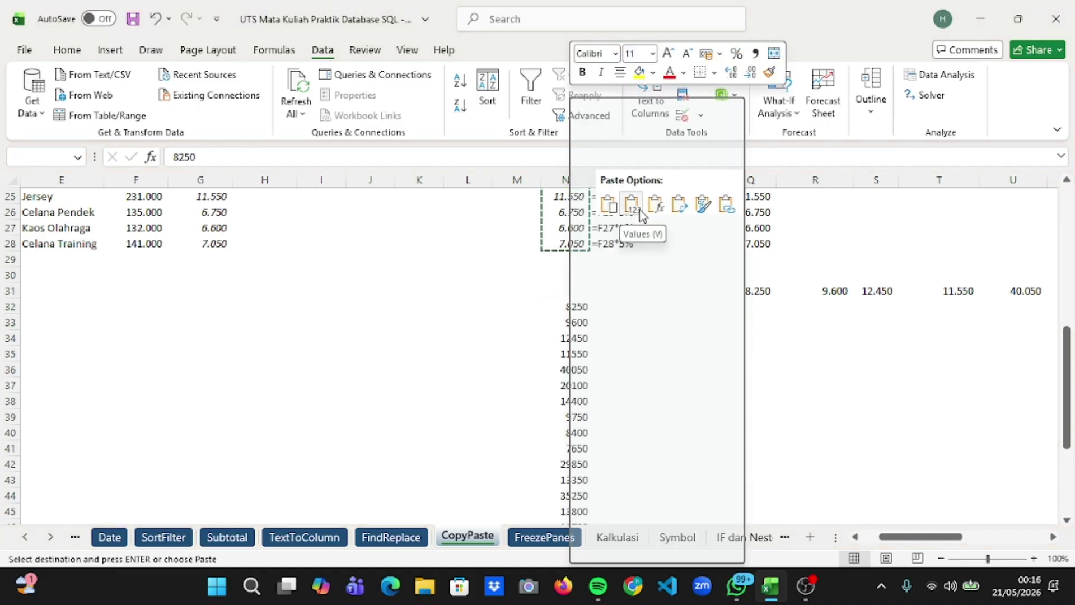
left_click(636, 328)
scroll(636, 330, "down", 2)
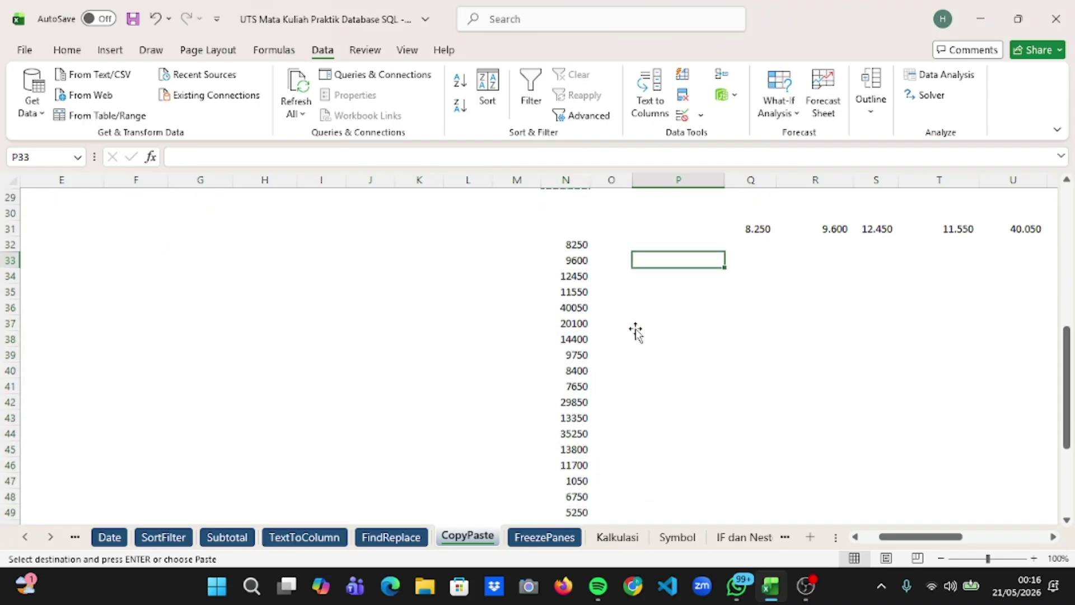
left_click(635, 325)
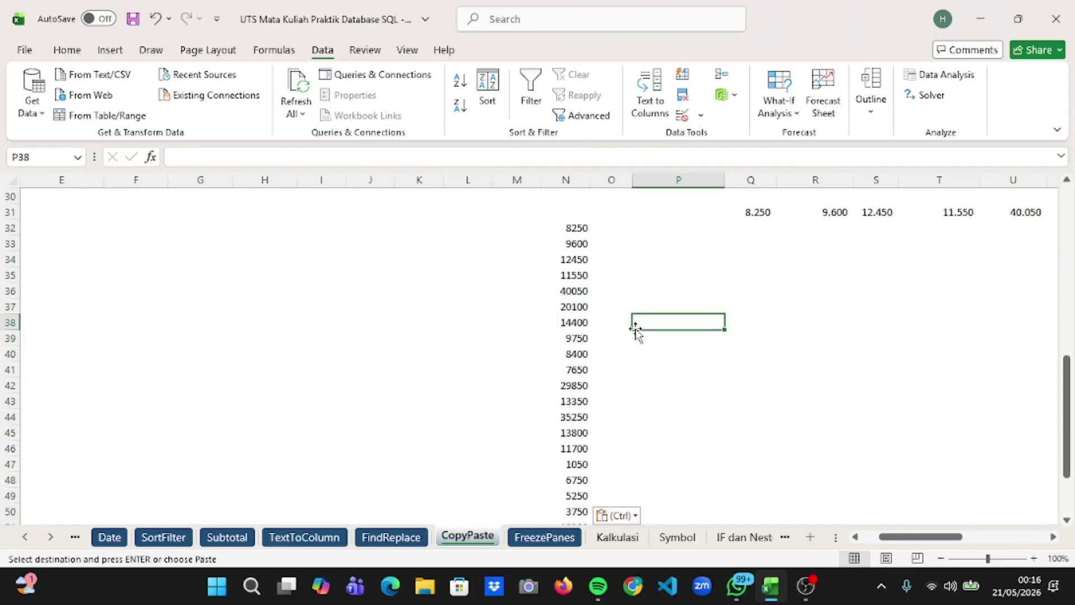
double_click(648, 324)
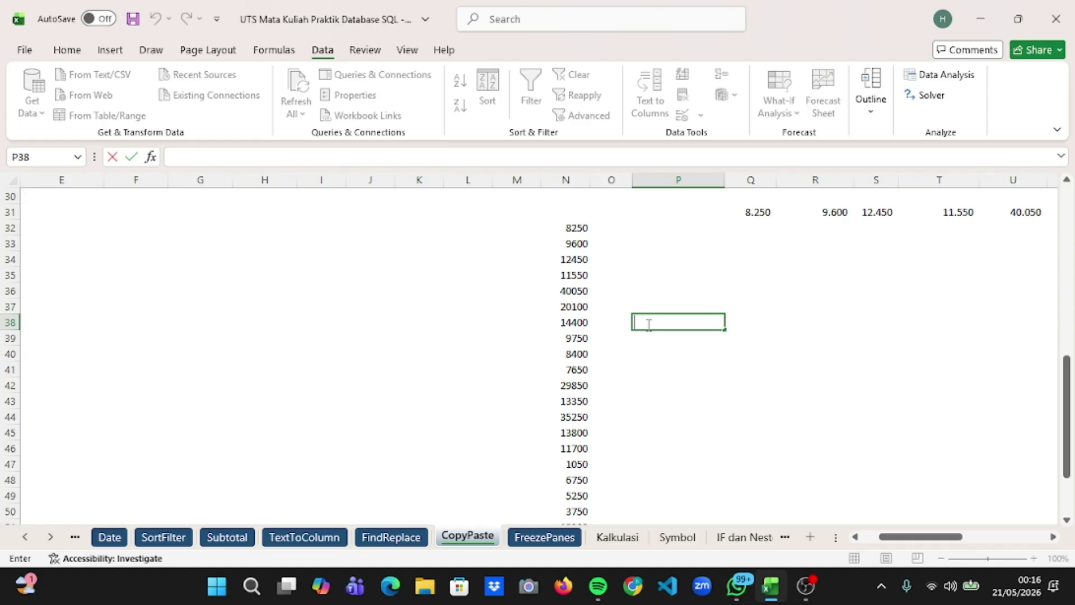
left_click(636, 292)
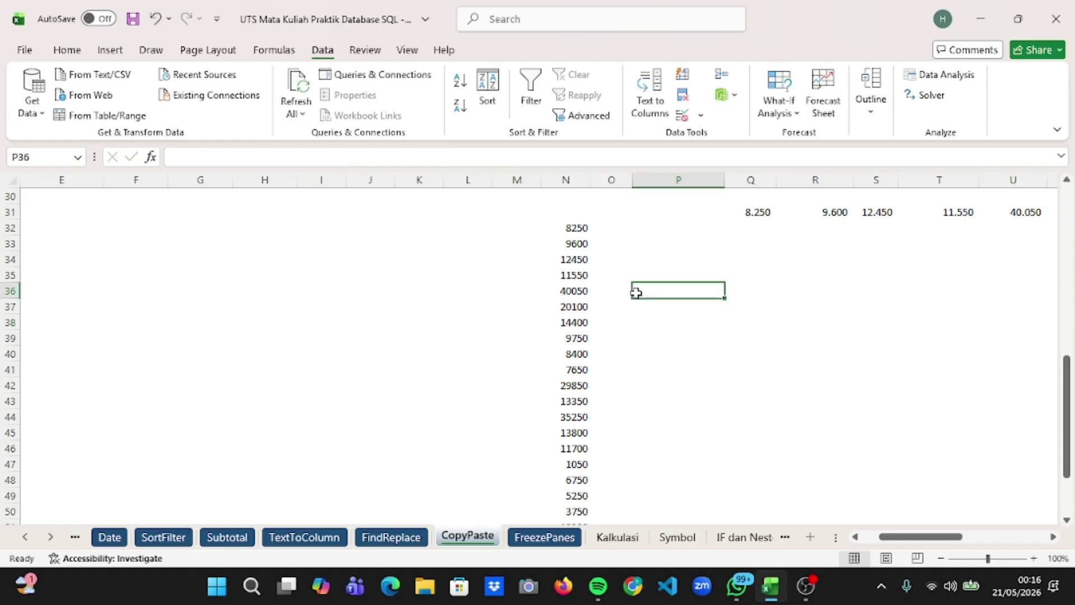
Return to the product table at the top of the sheet and review the paste options listed beside it.
scroll(637, 293, "up", 9)
scroll(636, 293, "left", 1)
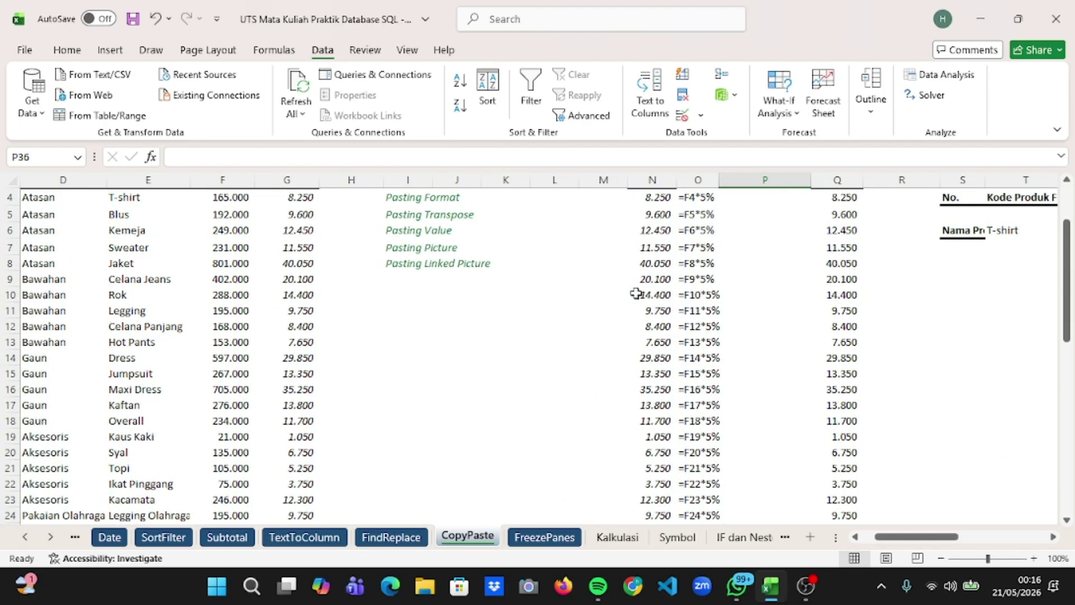
scroll(637, 292, "up", 1)
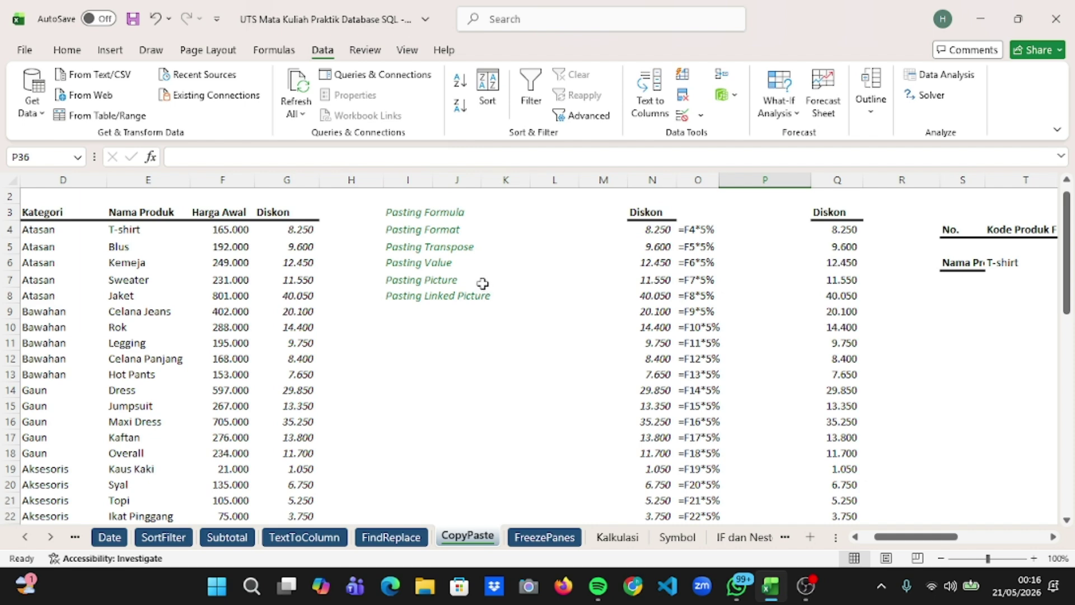
scroll(355, 273, "left", 2)
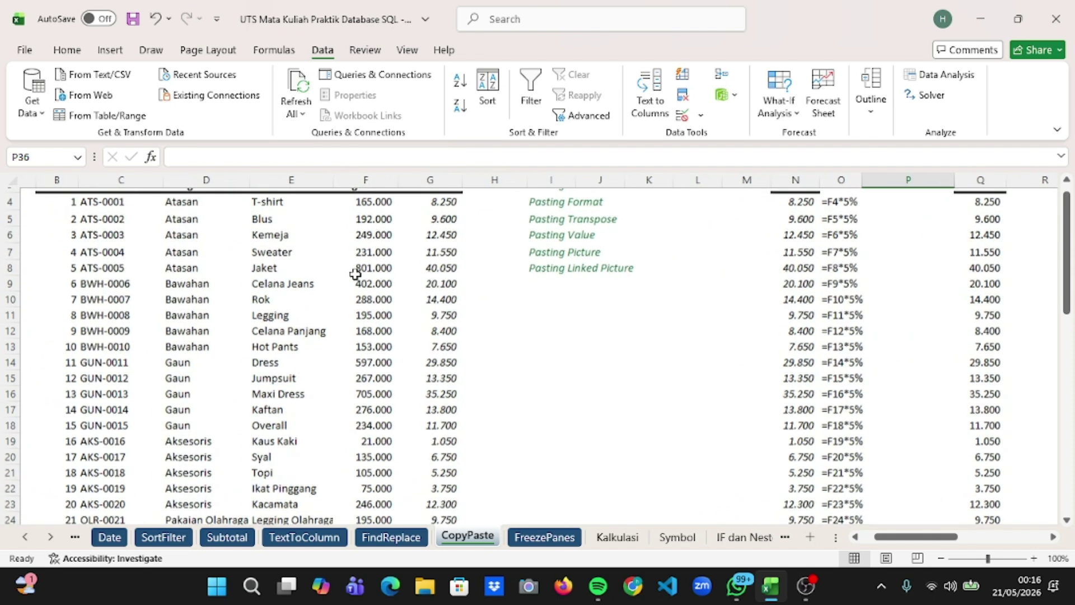
scroll(356, 274, "up", 1)
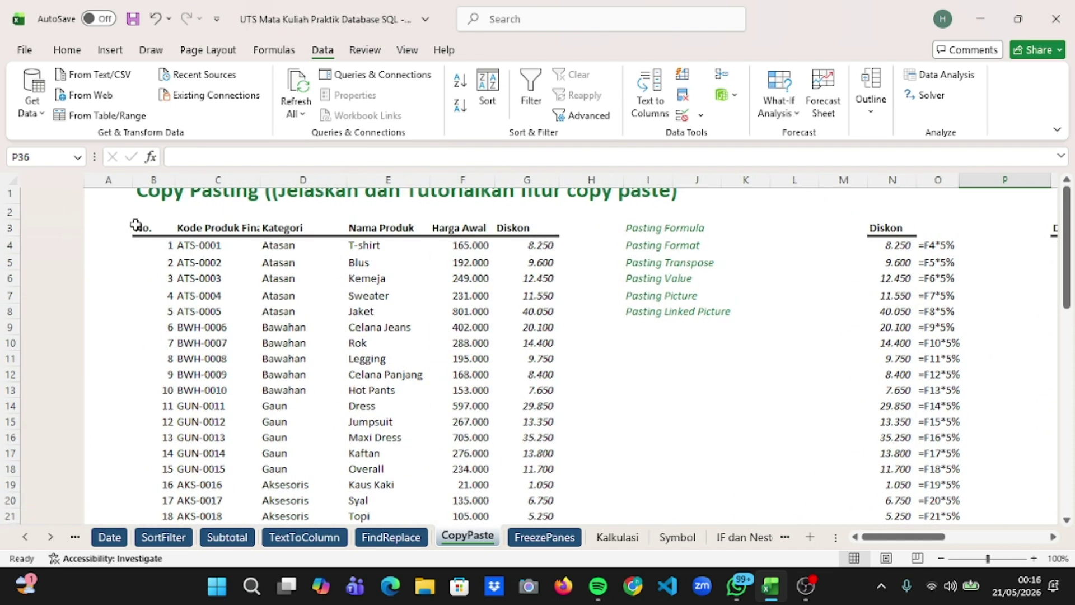
left_click(185, 216)
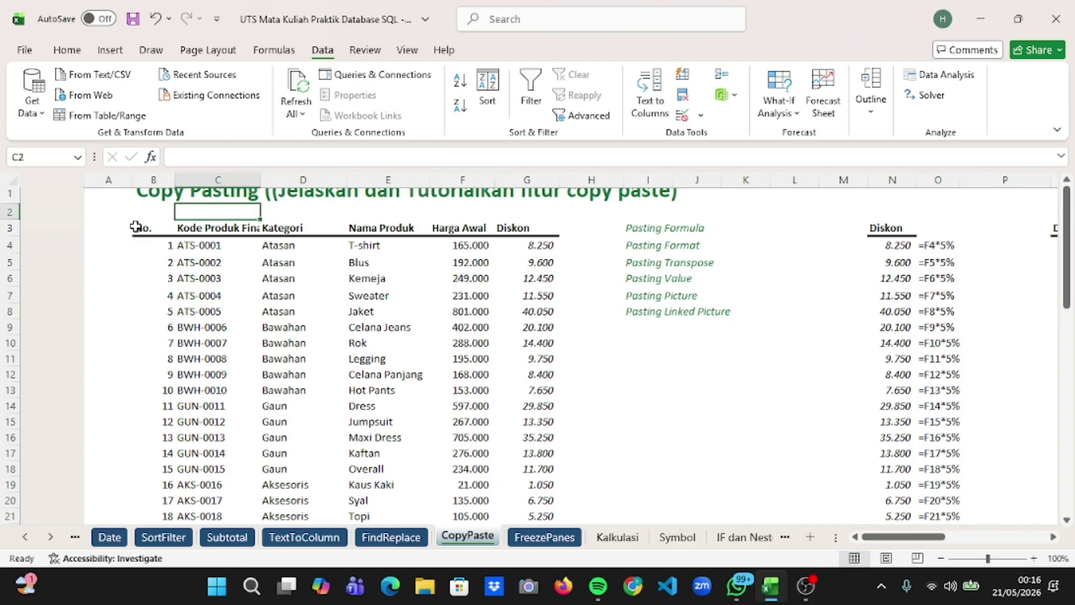
mouse_move(185, 215)
left_mouse_down()
mouse_move(185, 247)
mouse_move(183, 216)
left_mouse_up()
left_click(136, 278)
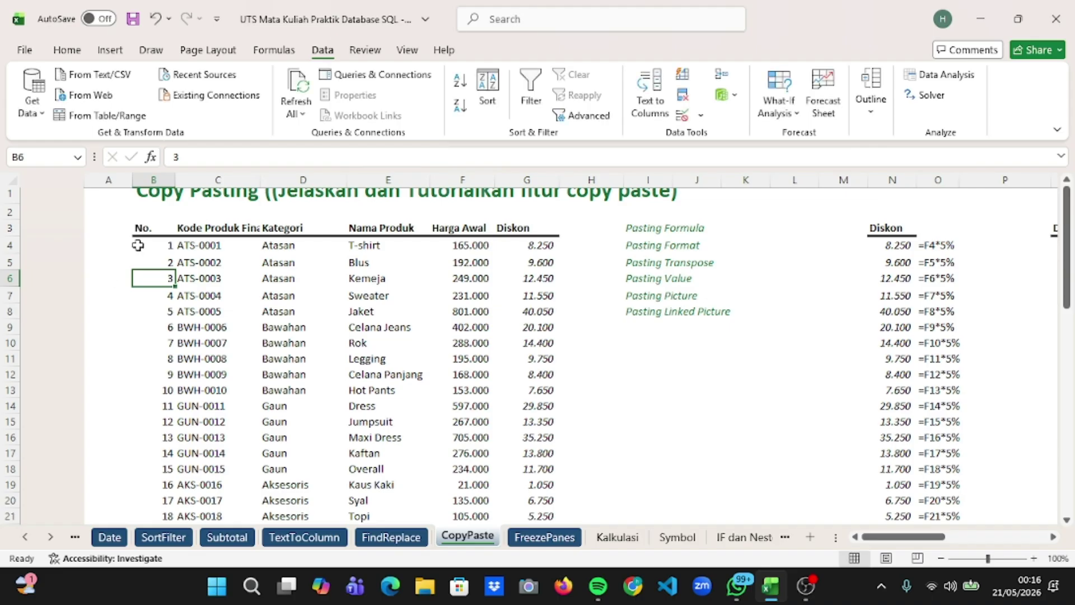
left_click(184, 215)
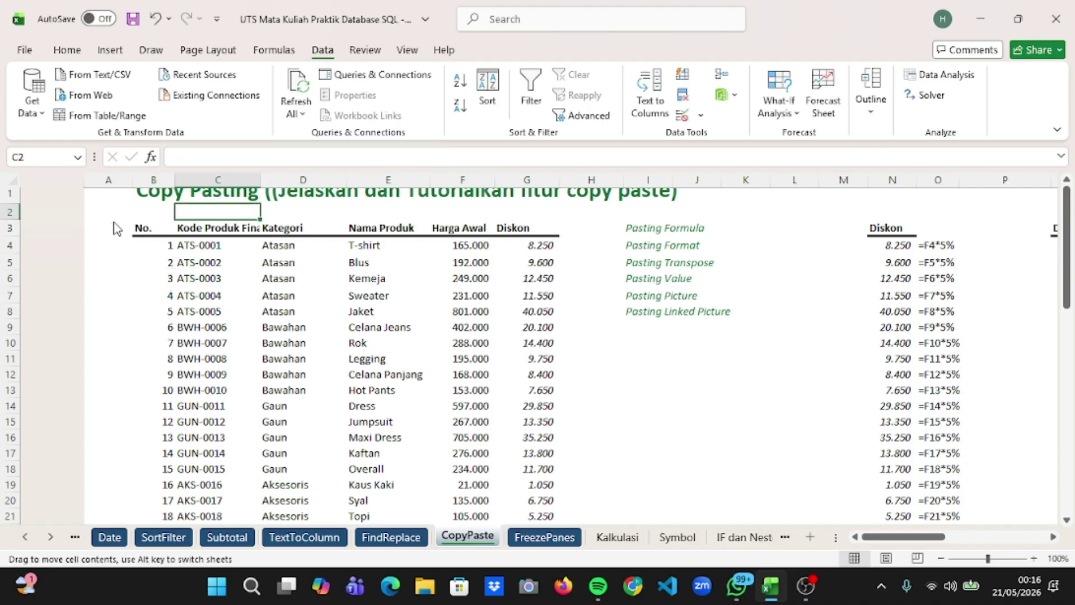
key("Up")
left_click_drag(193, 197, 562, 218)
left_click(500, 218)
key("Right")
key("Down")
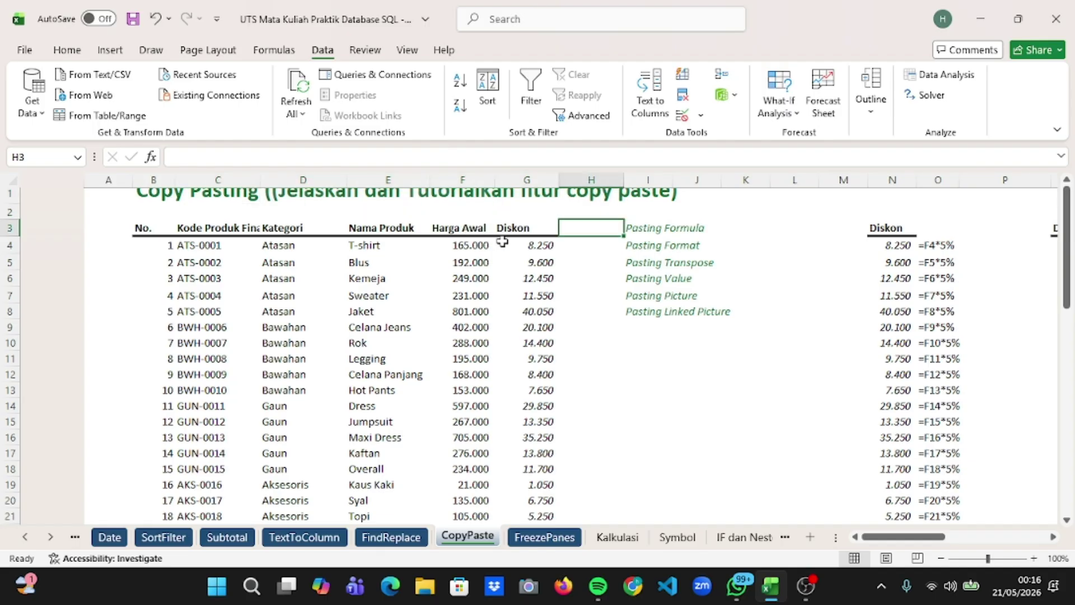
left_click_drag(648, 212, 644, 249)
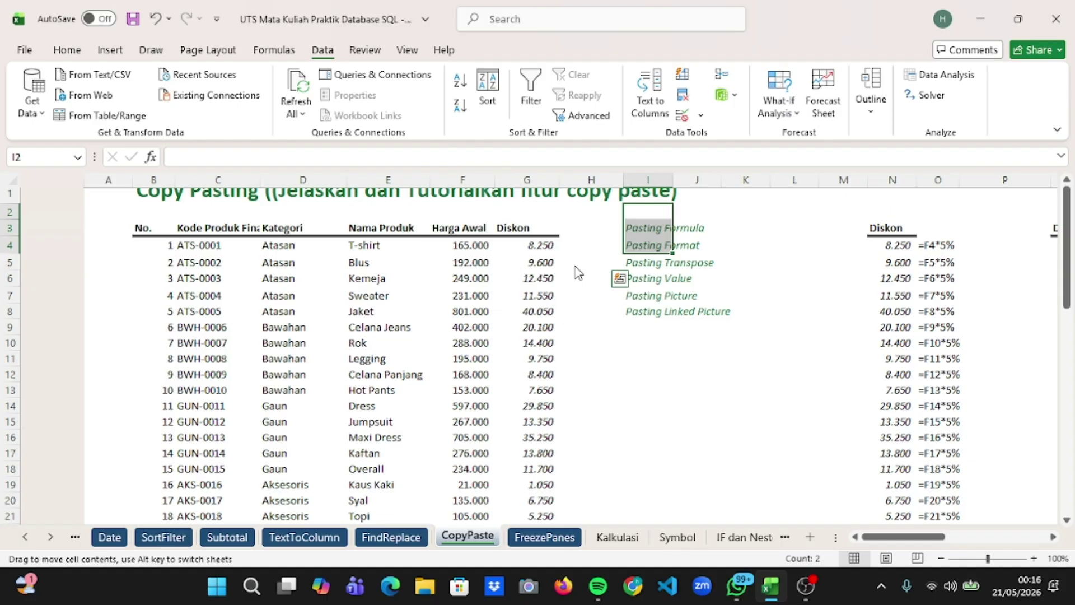
left_click(644, 330)
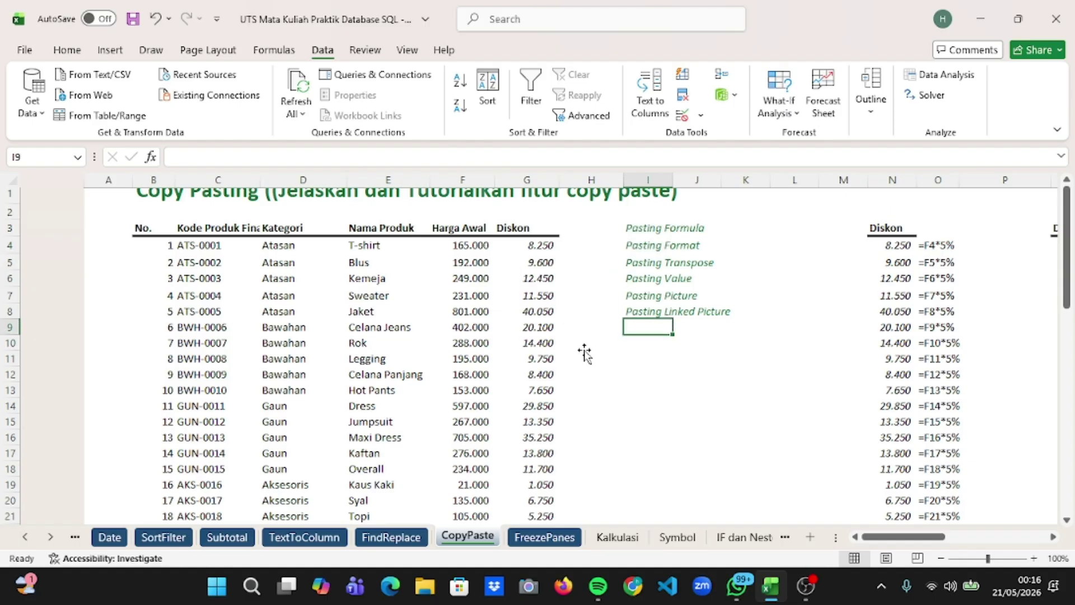
Copy the product table range C2:G28, from Kode Produk through Diskon.
left_click(177, 219)
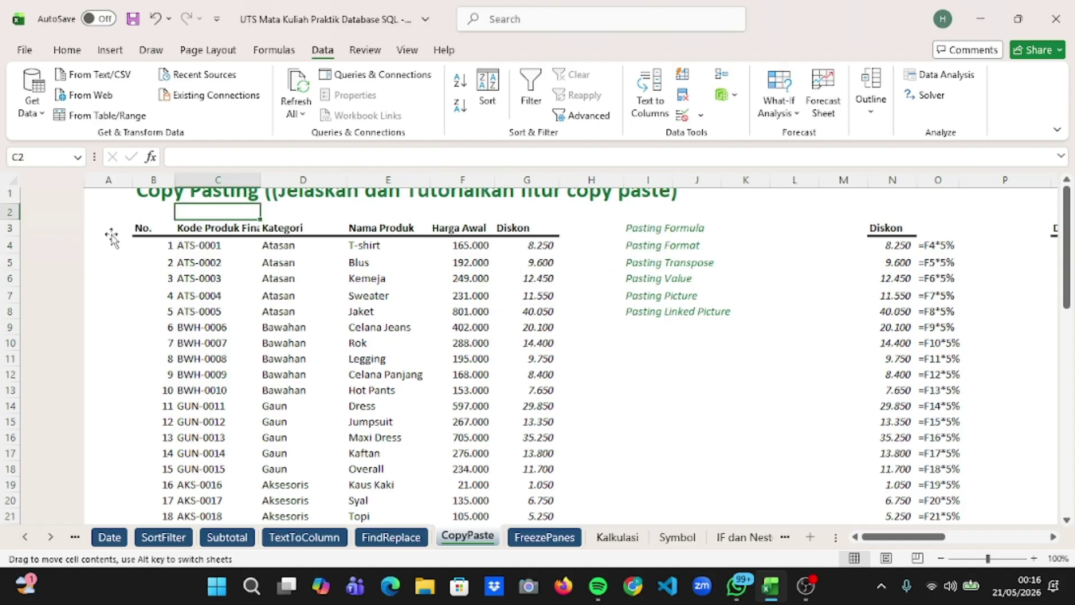
left_click_drag(181, 216, 455, 522)
key("ctrl+c")
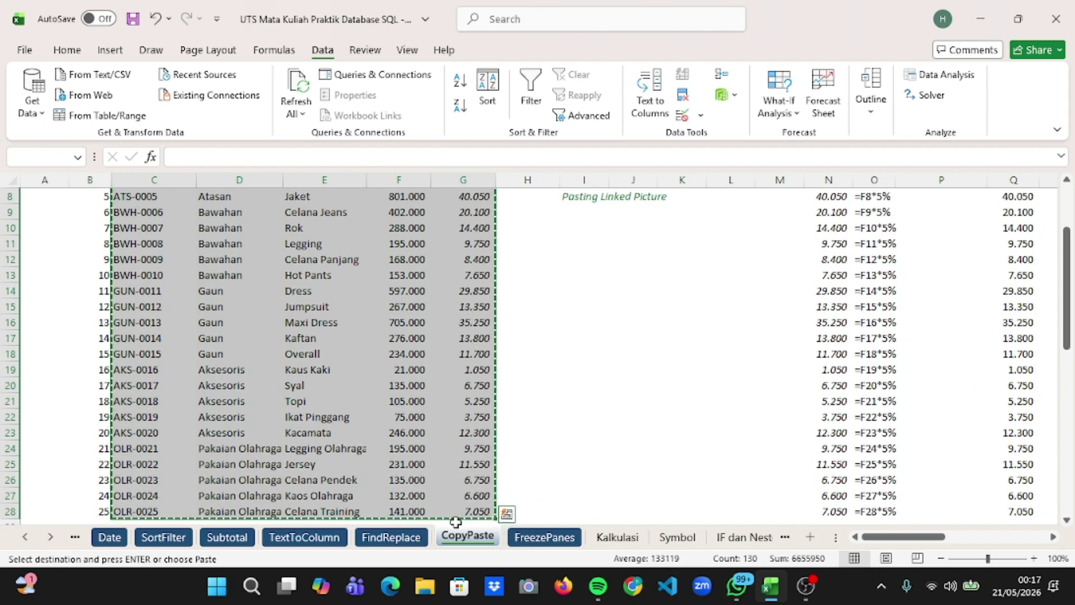
Paste the copied range as a static picture at Q34, below the transposed discounts, and look it over.
scroll(456, 522, "right", 4)
scroll(455, 521, "down", 8)
scroll(456, 522, "right", 3)
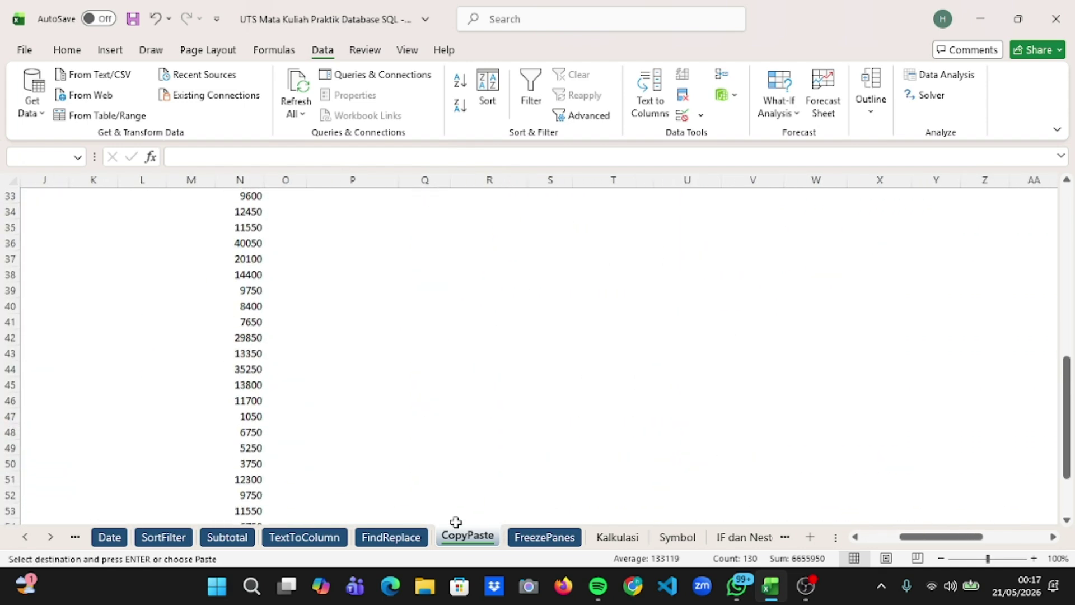
scroll(456, 522, "up", 3)
left_click(318, 350)
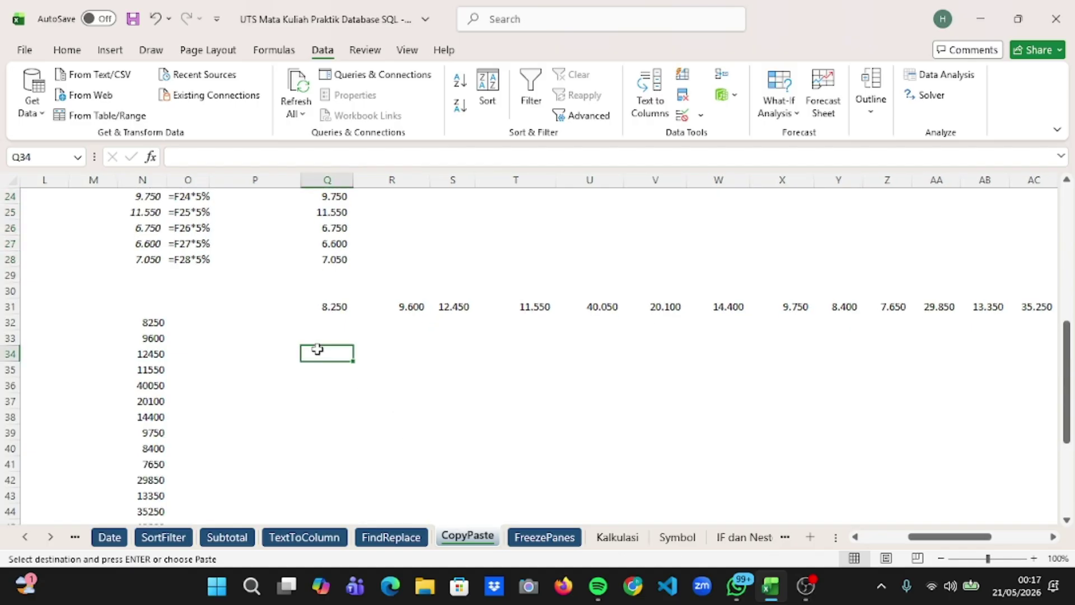
right_click(318, 353)
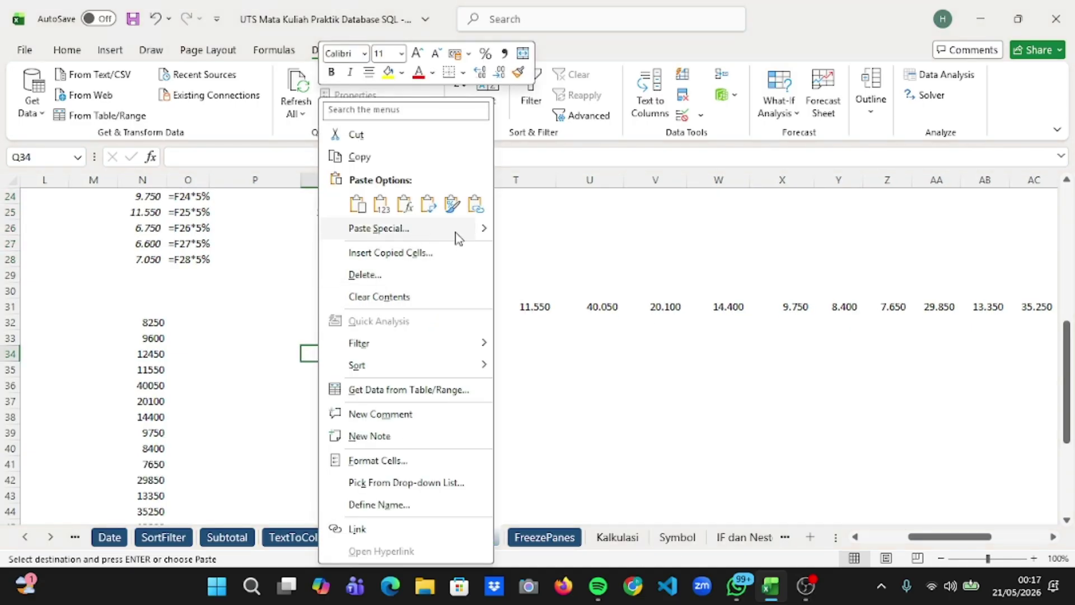
mouse_move(485, 229)
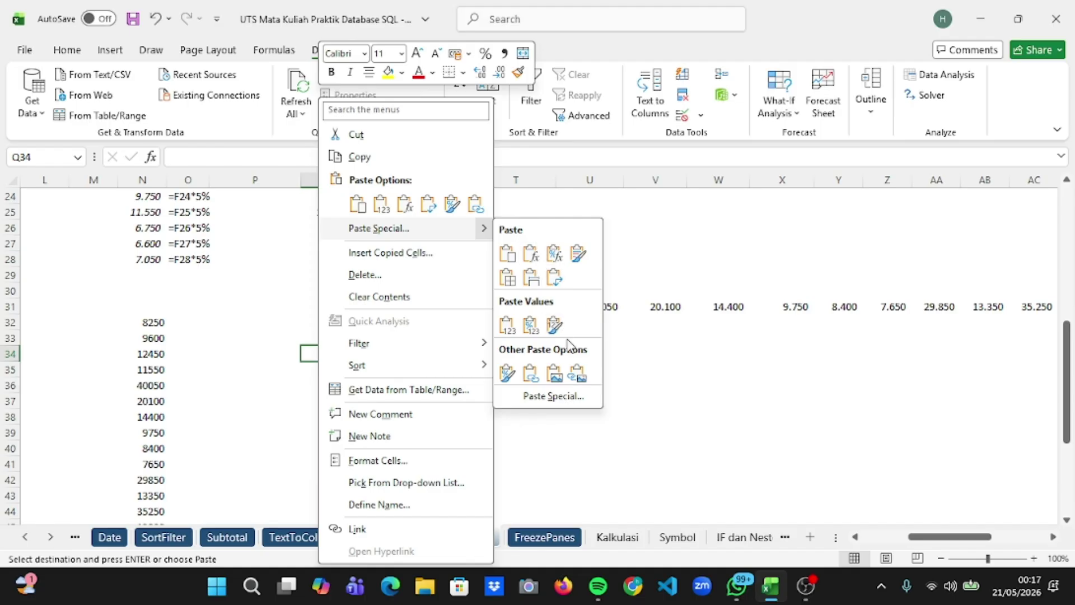
left_click(556, 373)
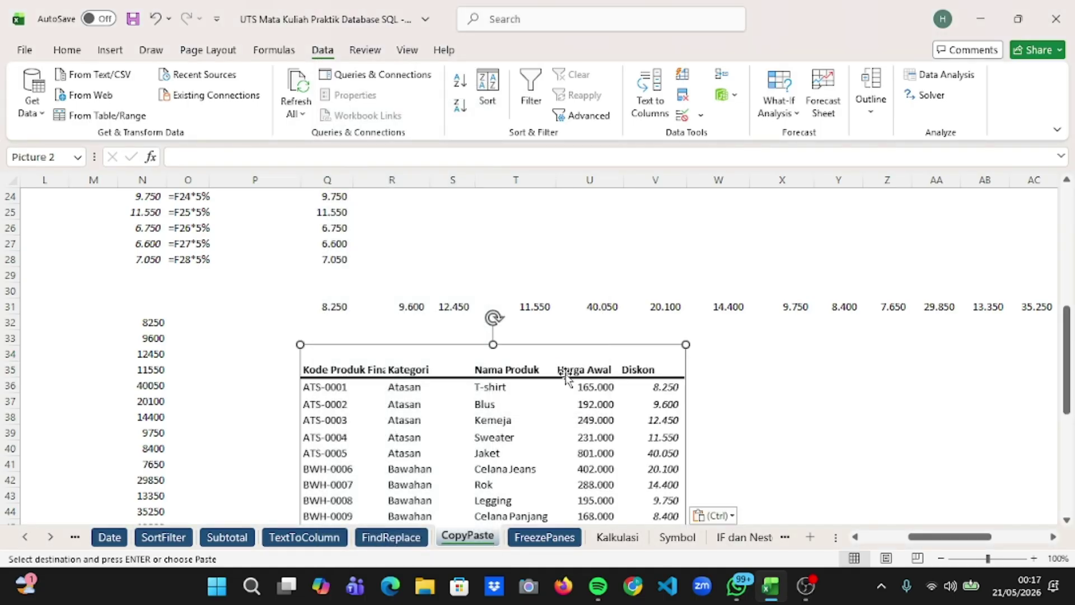
scroll(665, 417, "down", 3)
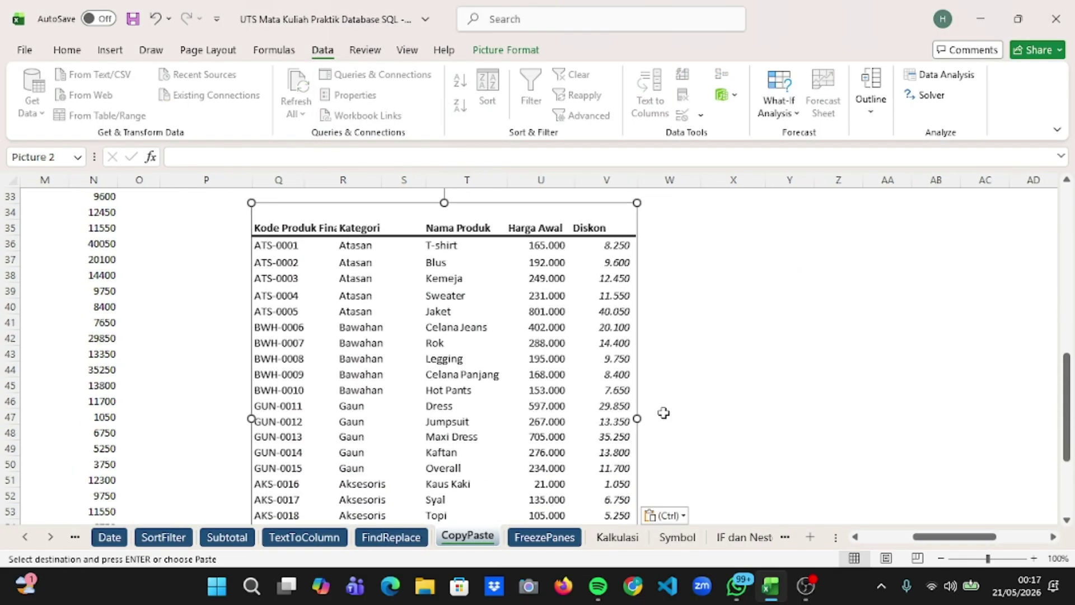
scroll(663, 413, "down", 1)
scroll(664, 413, "right", 1)
scroll(664, 412, "up", 1)
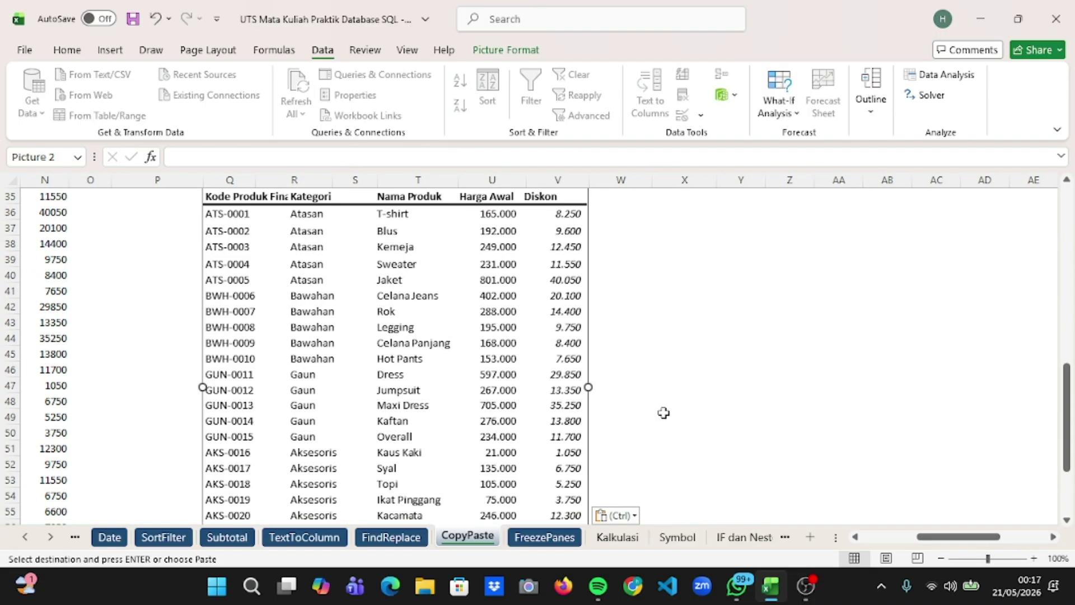
scroll(664, 413, "down", 2)
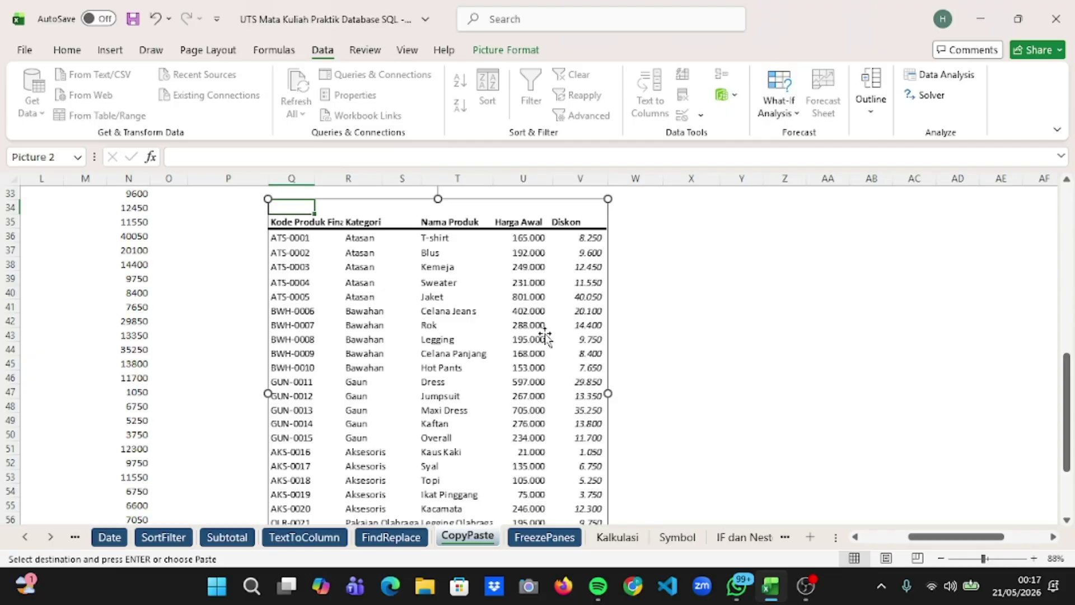
Leave copy mode and copy the whole product table B3:G28, including its No. column and headers.
scroll(373, 297, "left", 6)
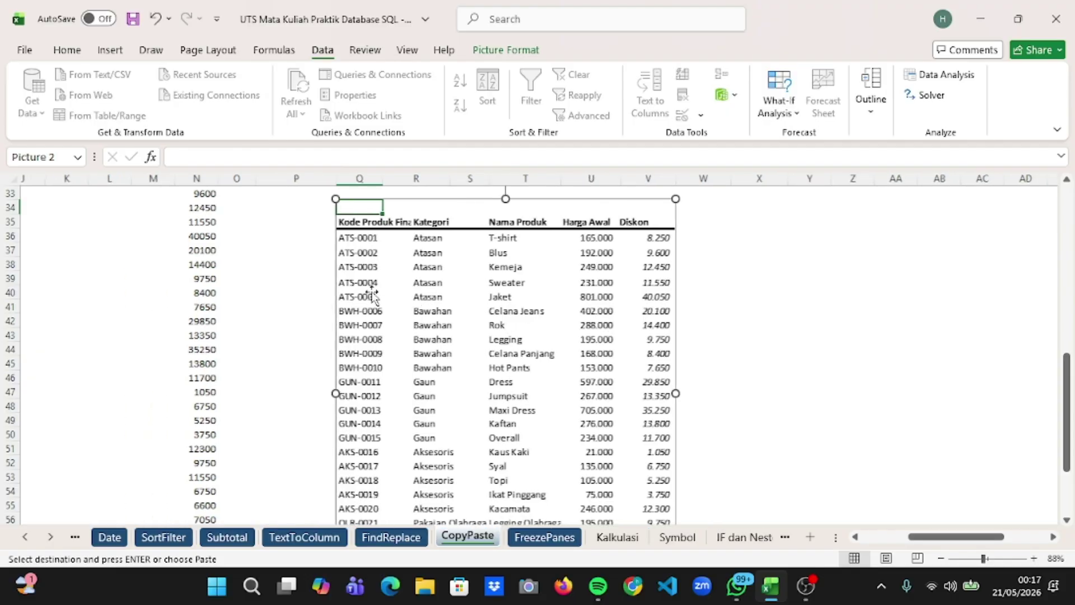
scroll(372, 294, "up", 10)
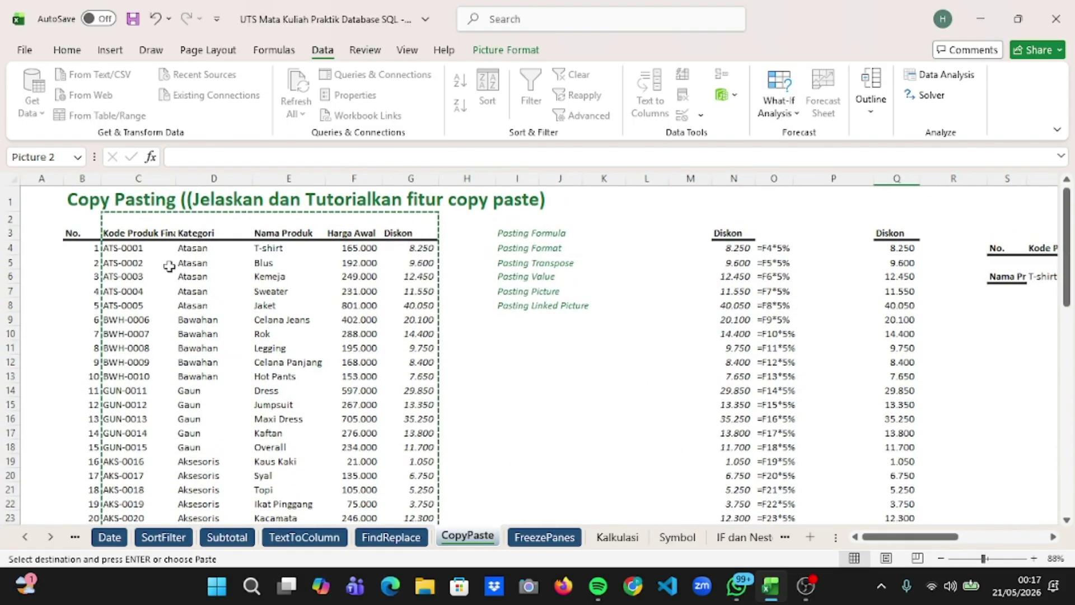
left_click(51, 291)
double_click(52, 305)
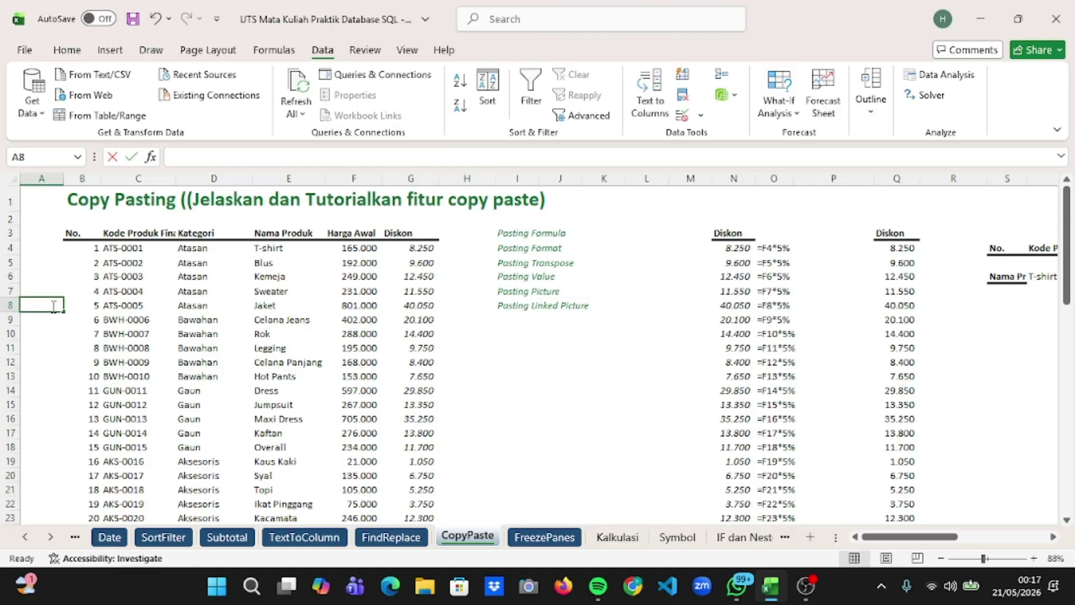
left_click(60, 232)
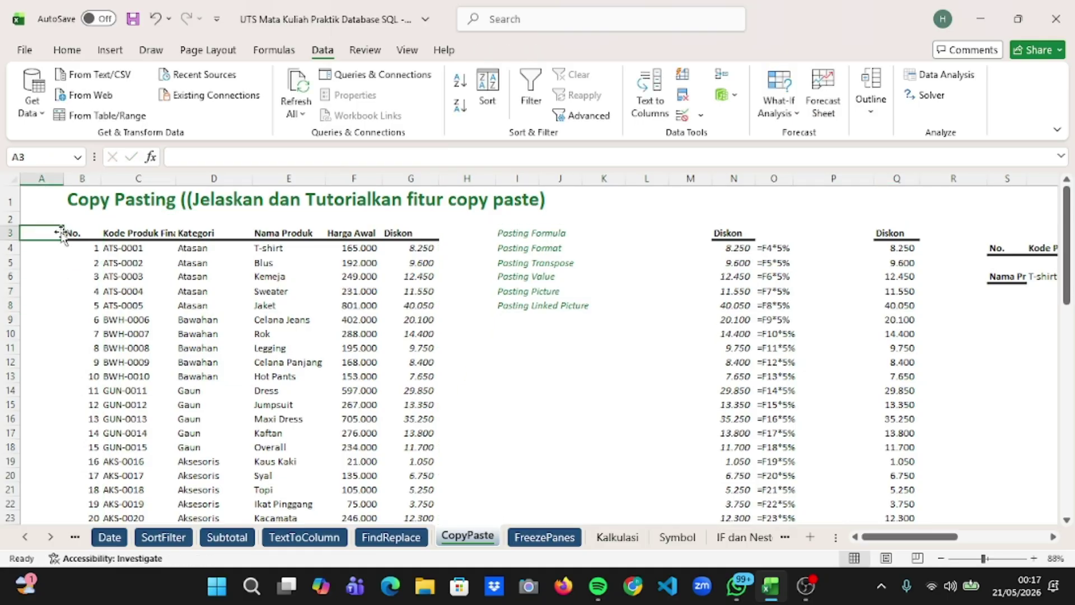
left_click(73, 241)
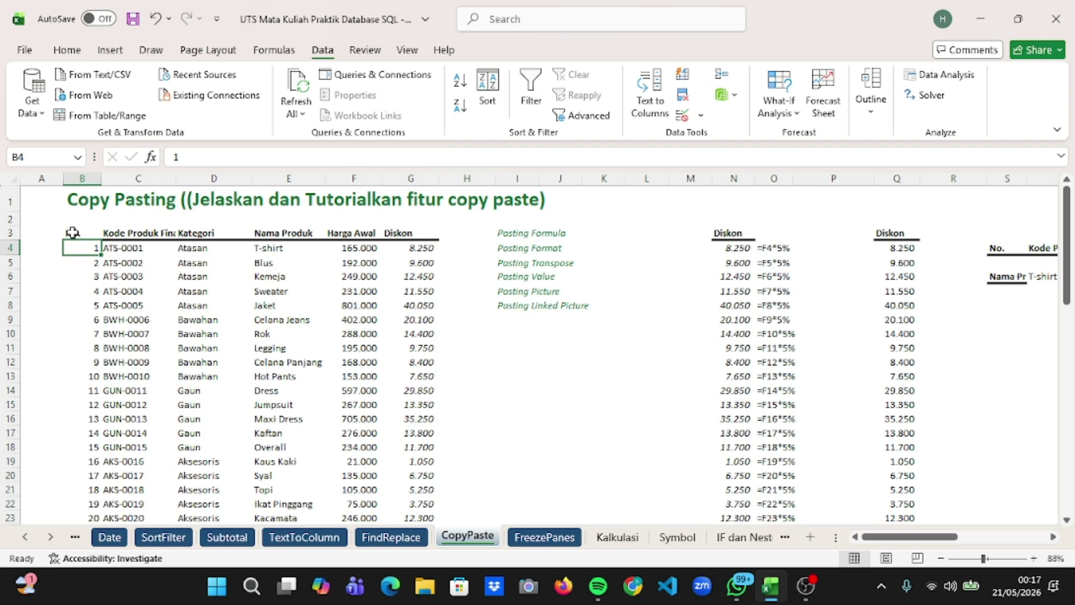
left_click(73, 233)
left_click_drag(73, 232, 409, 318)
key("ctrl+shift+Down")
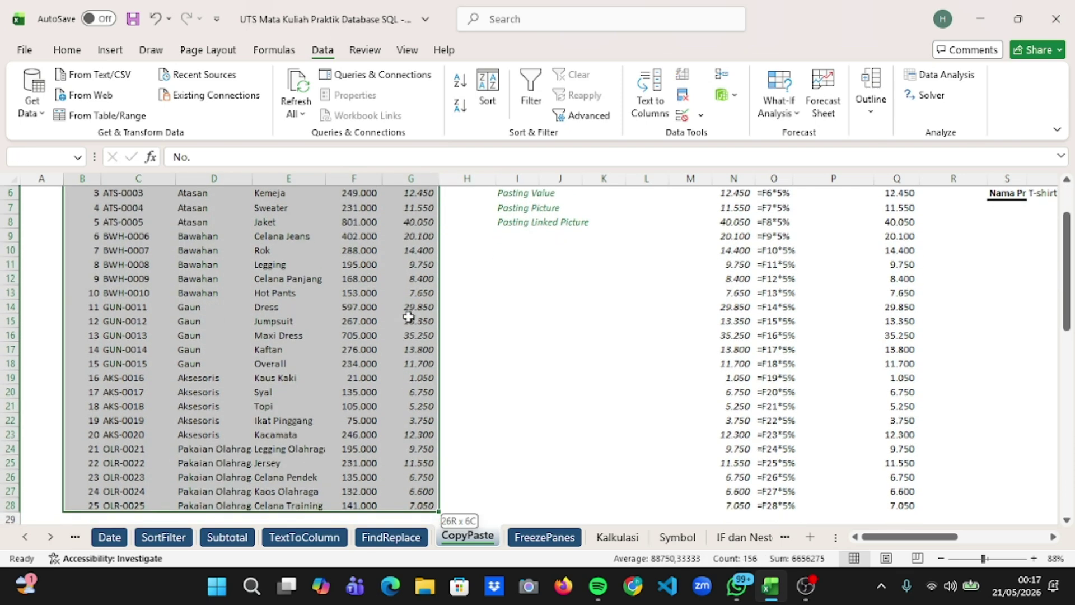
key("ctrl+c")
Select cell Y35, beside the pasted picture, as the destination for the copied table.
scroll(409, 318, "right", 3)
scroll(408, 318, "down", 5)
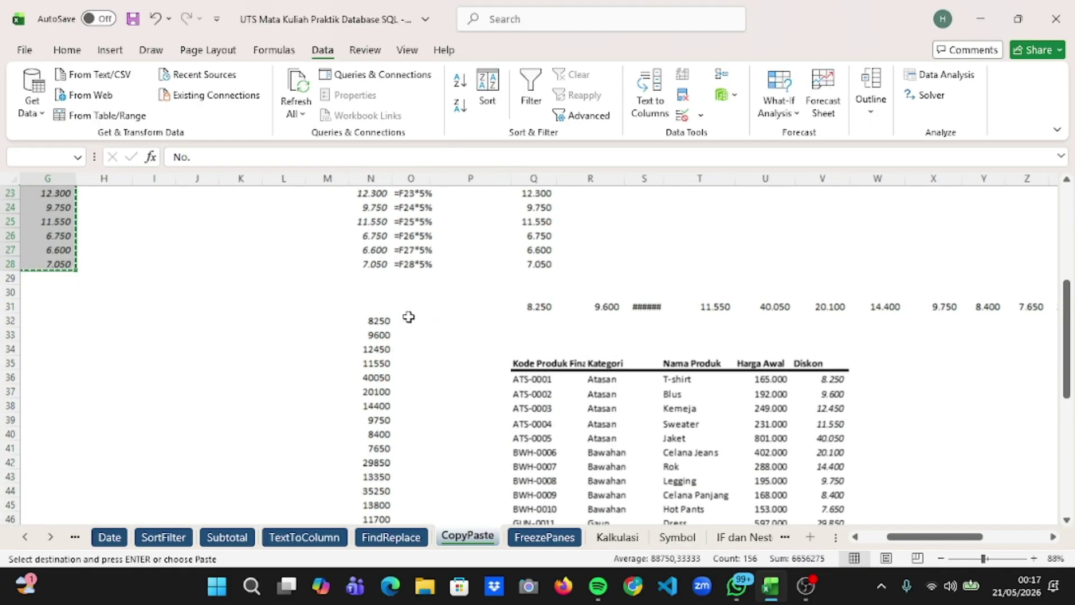
scroll(409, 313, "right", 3)
scroll(409, 314, "down", 4)
scroll(409, 314, "right", 3)
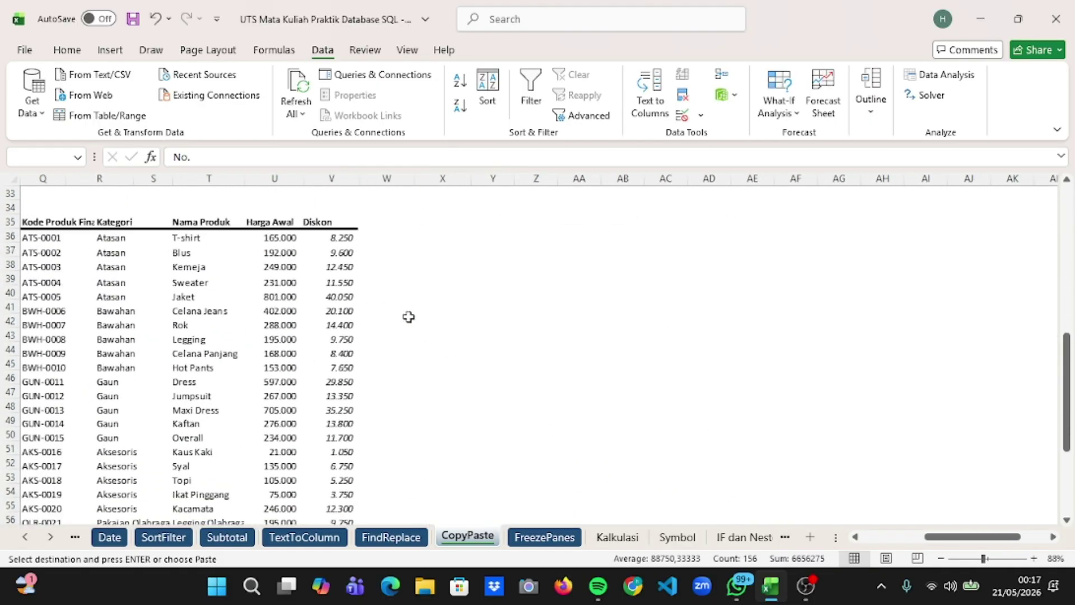
left_click(468, 235)
left_click(506, 216)
scroll(492, 221, "right", 1)
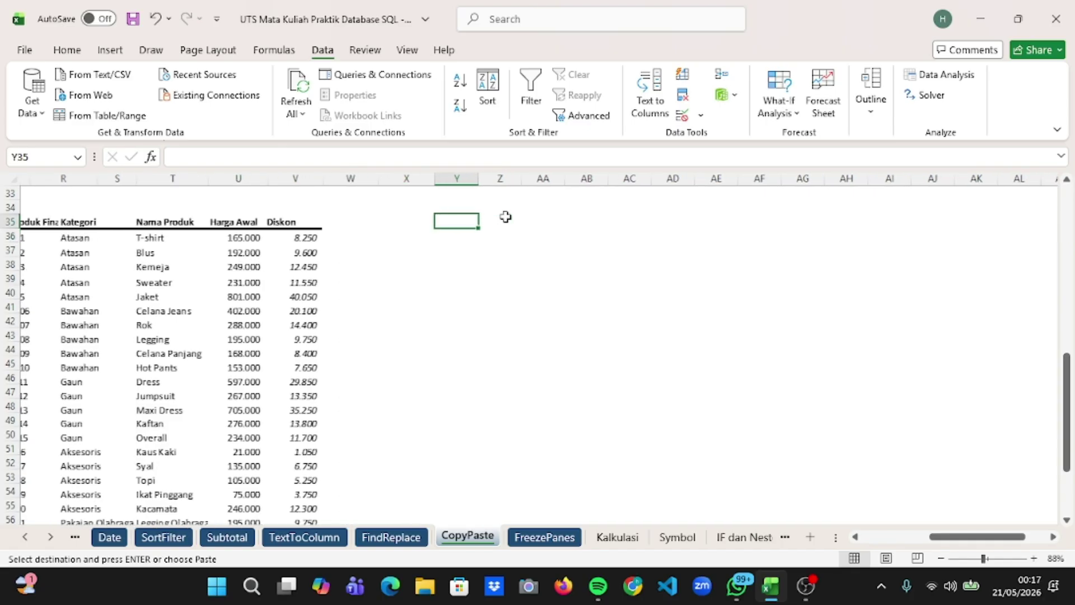
right_click(452, 224)
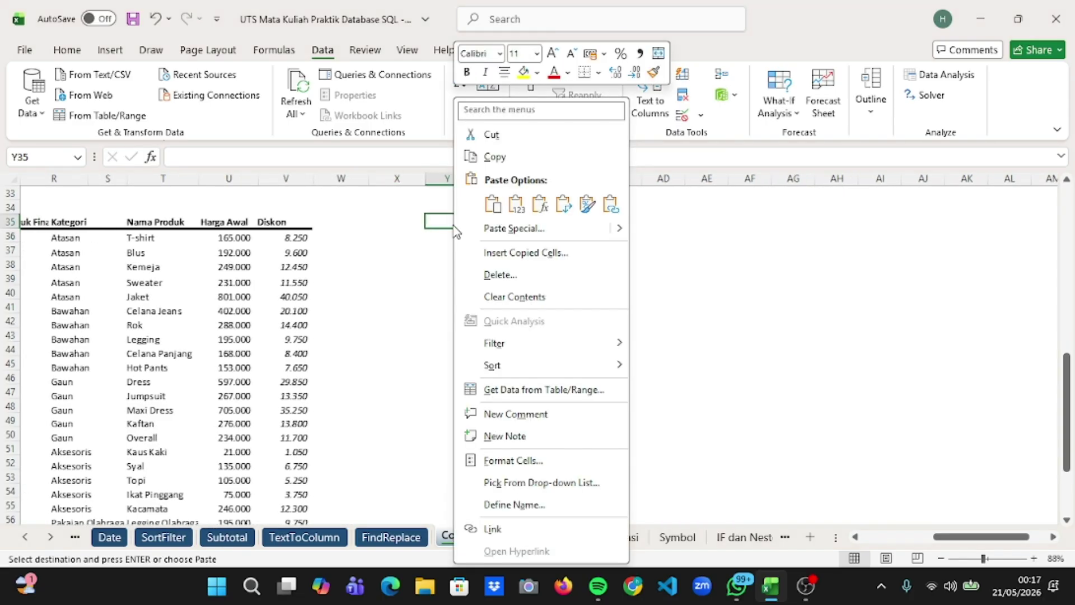
left_click(568, 236)
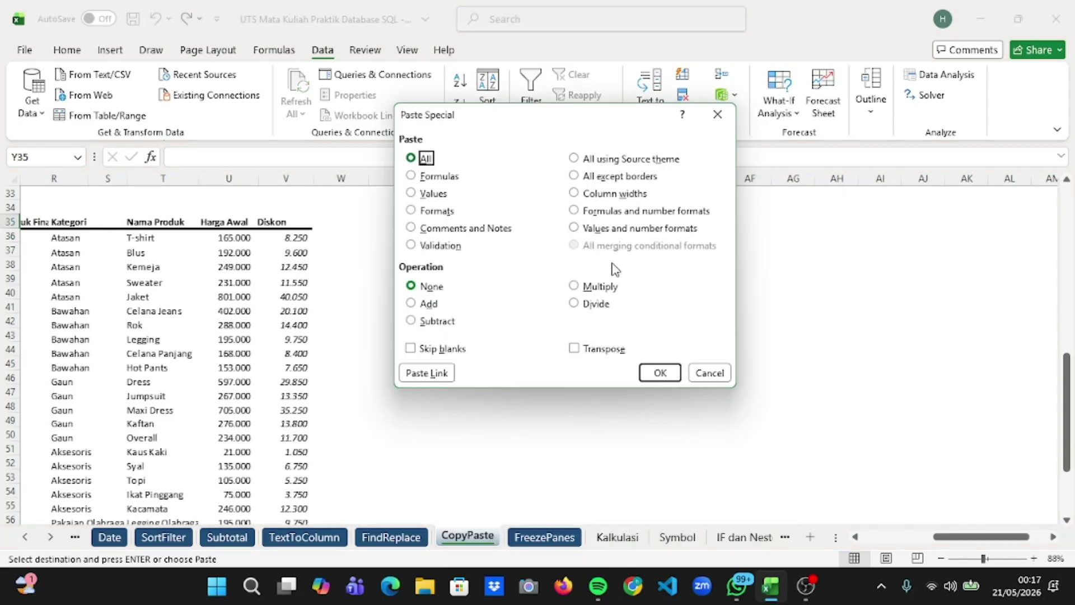
left_click(720, 123)
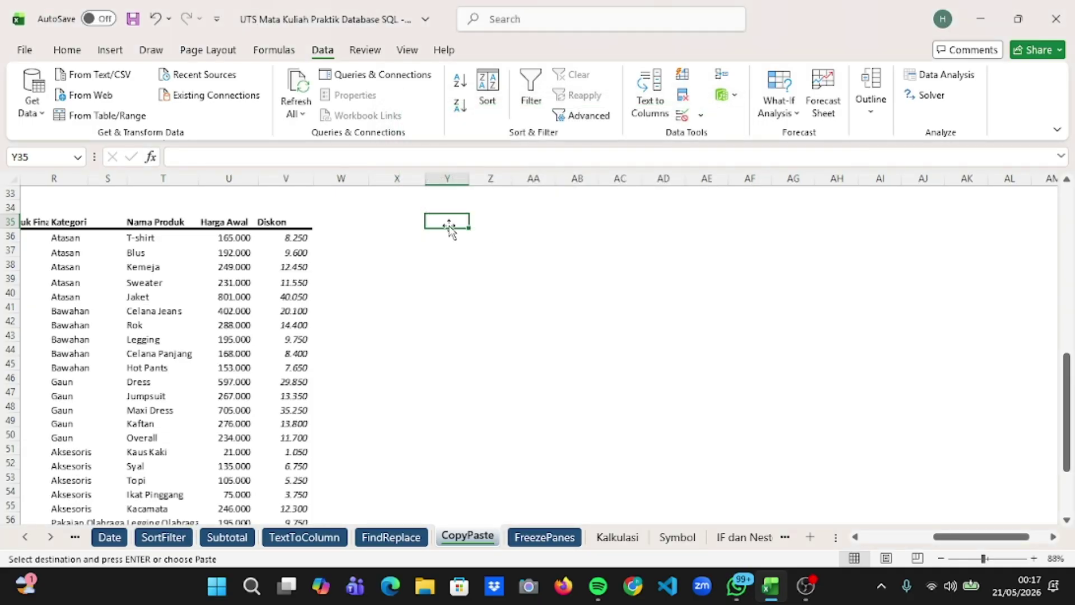
Paste the copied table at Y35 as a linked picture.
right_click(444, 225)
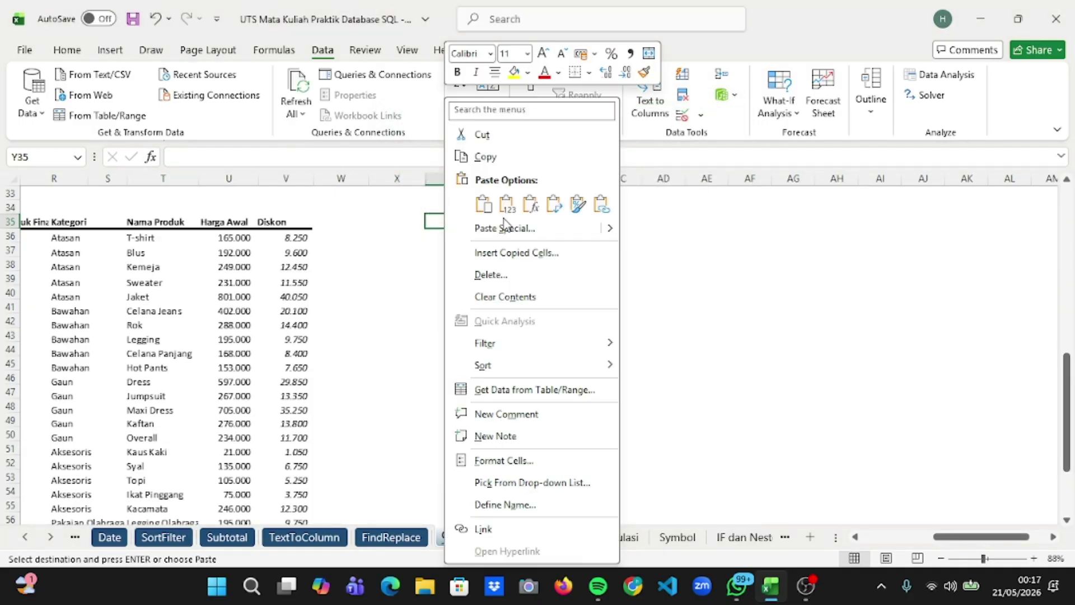
mouse_move(607, 229)
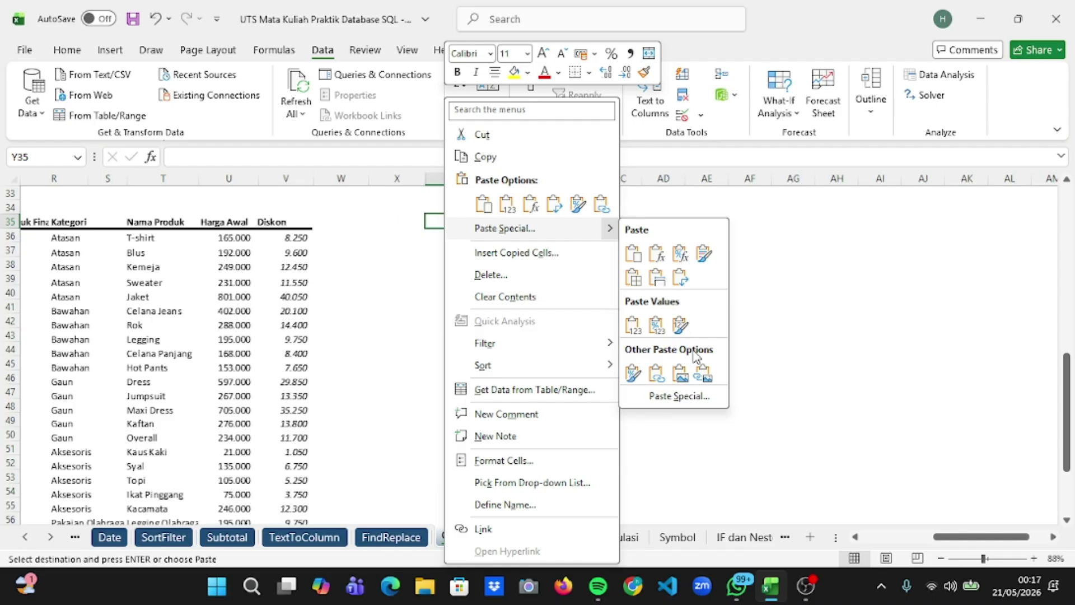
left_click(703, 373)
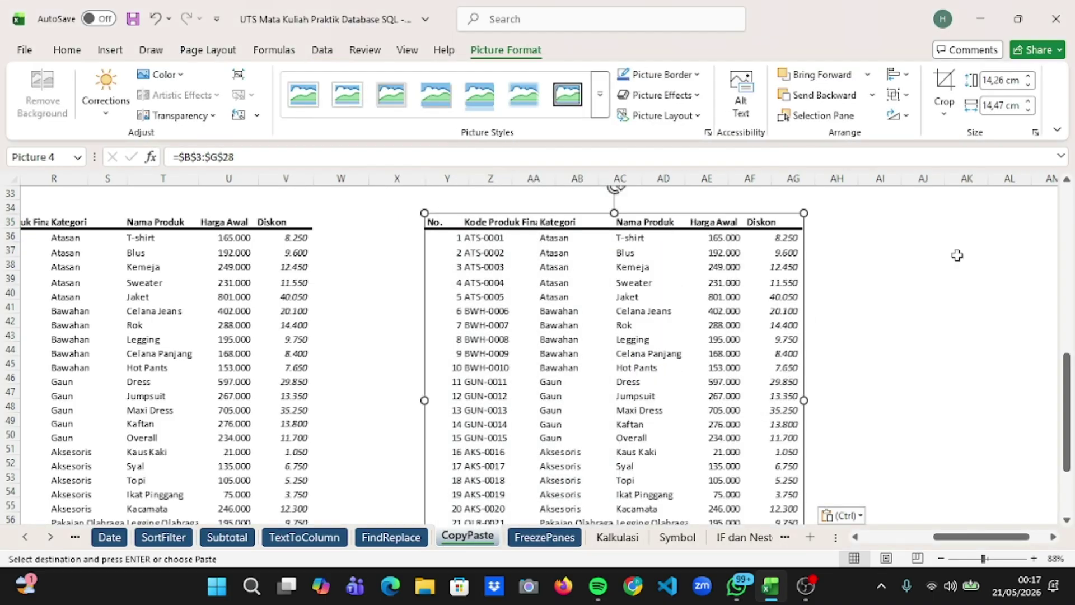
Deselect the linked picture and look over the rest of the pasted table.
left_click(932, 286)
scroll(931, 286, "down", 1)
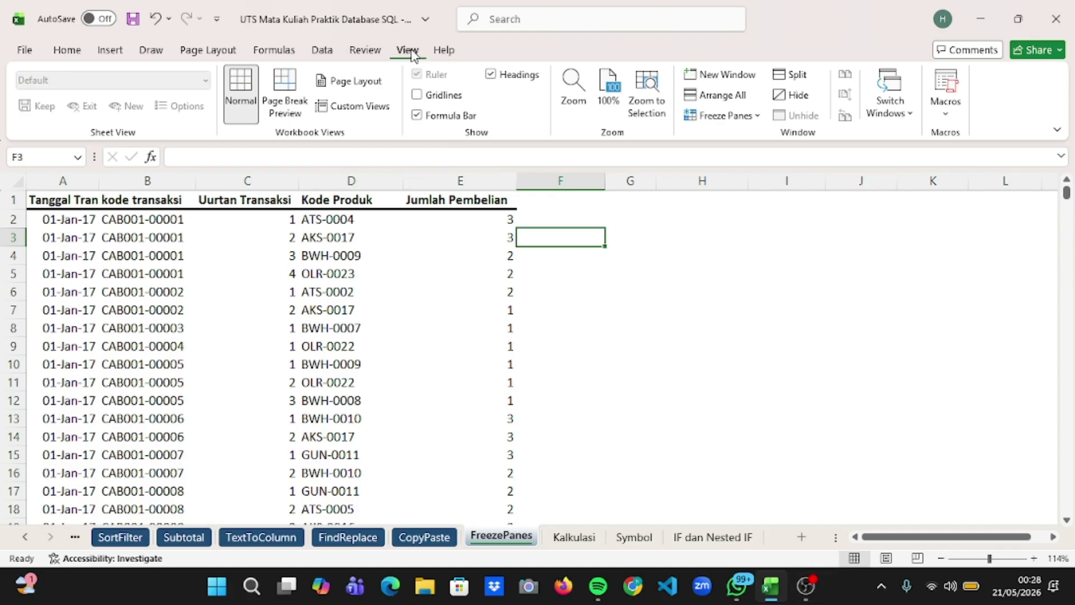
Freeze the top row of the FreezePanes sheet.
left_click(726, 115)
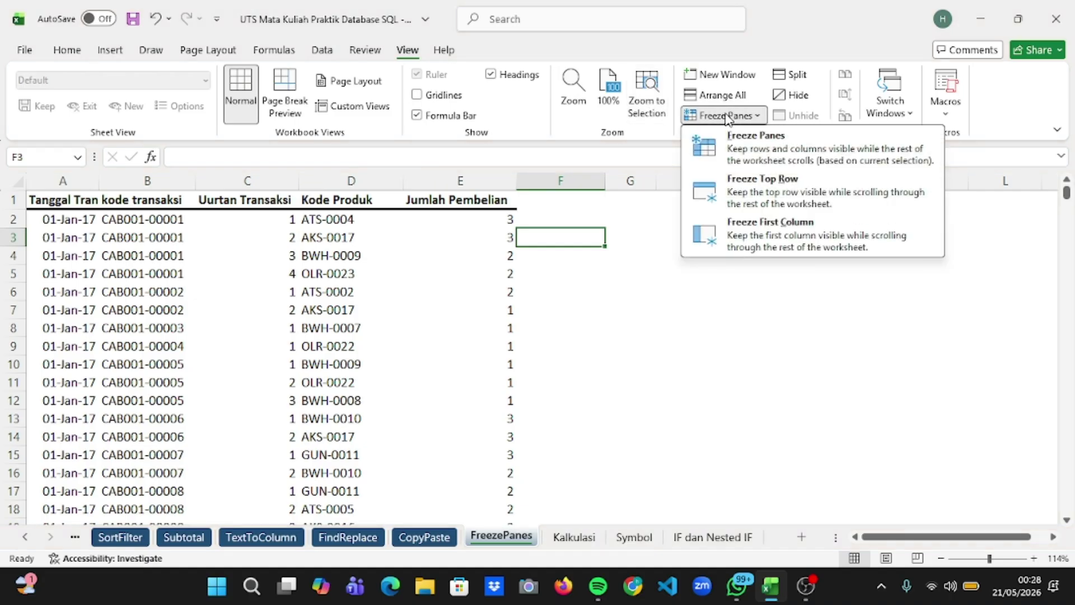
left_click(733, 195)
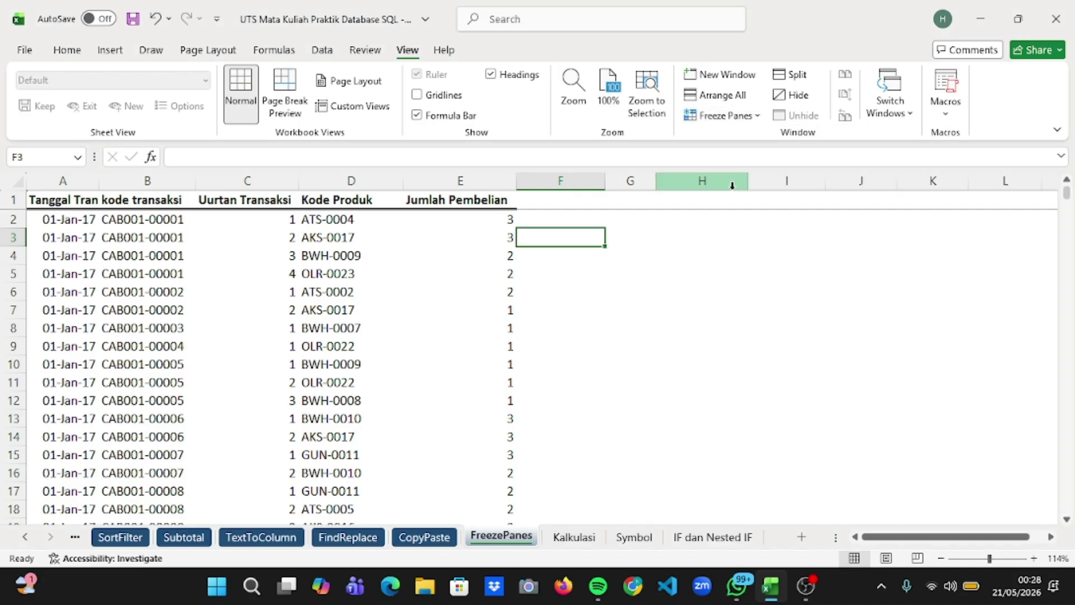
Examine how the header row behaves while moving down and up through the transaction records.
scroll(467, 318, "down", 2)
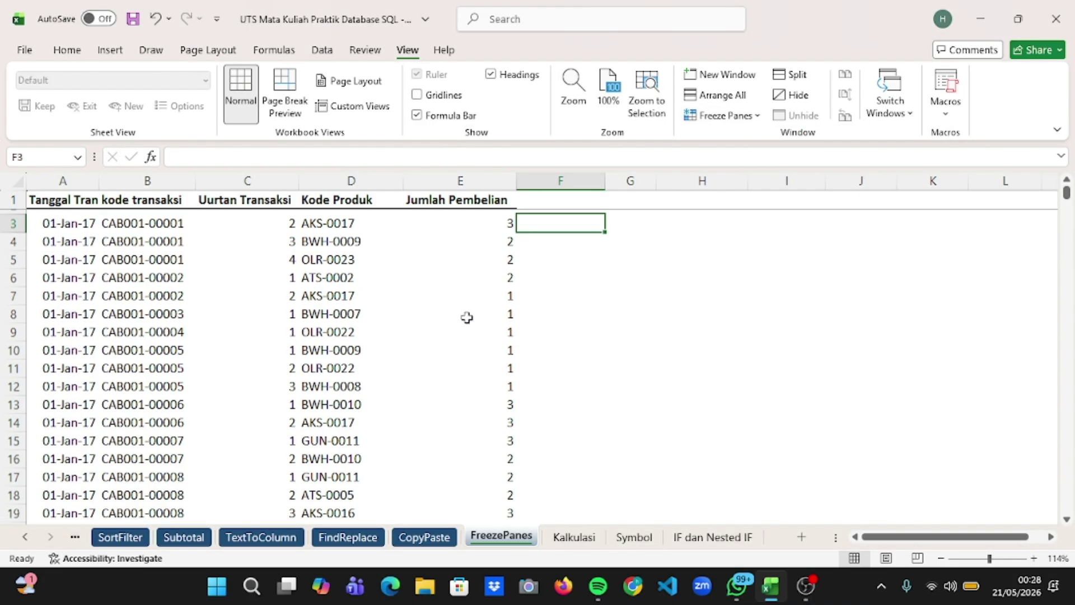
scroll(467, 318, "down", 4)
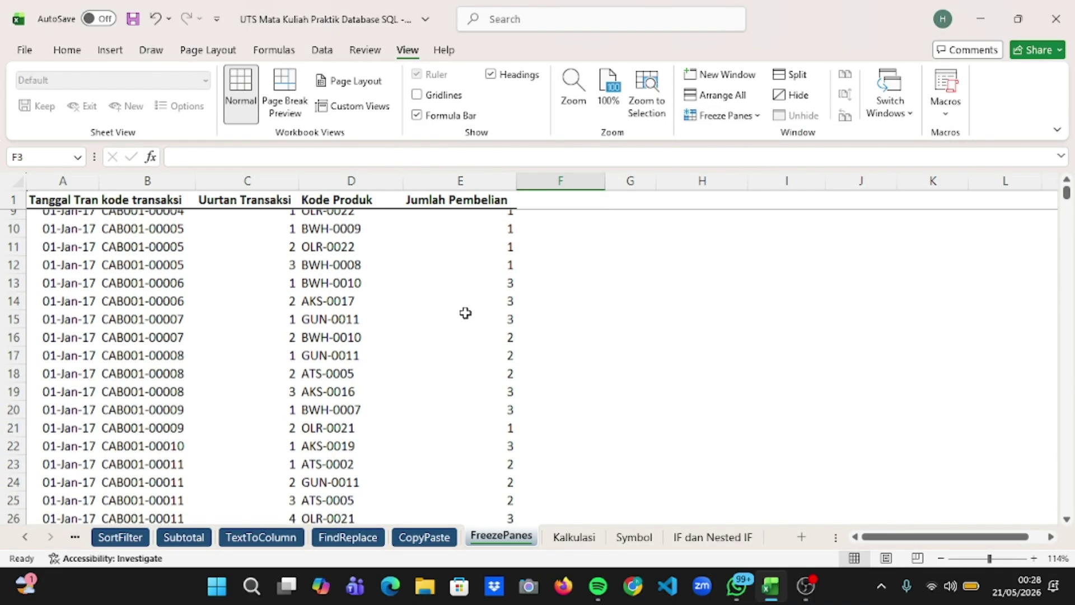
scroll(466, 312, "down", 5)
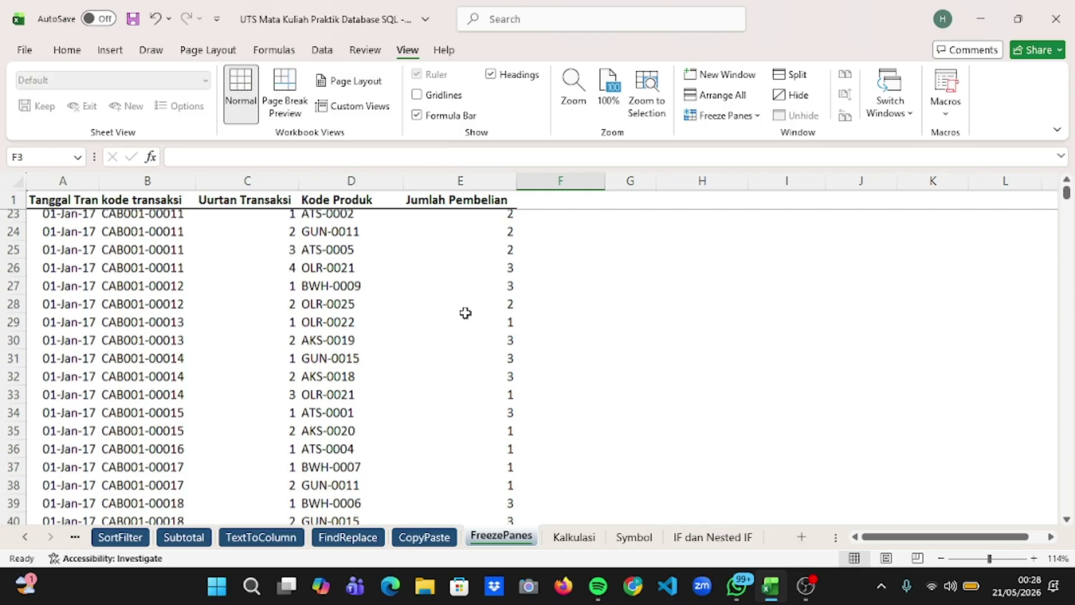
scroll(465, 312, "down", 3)
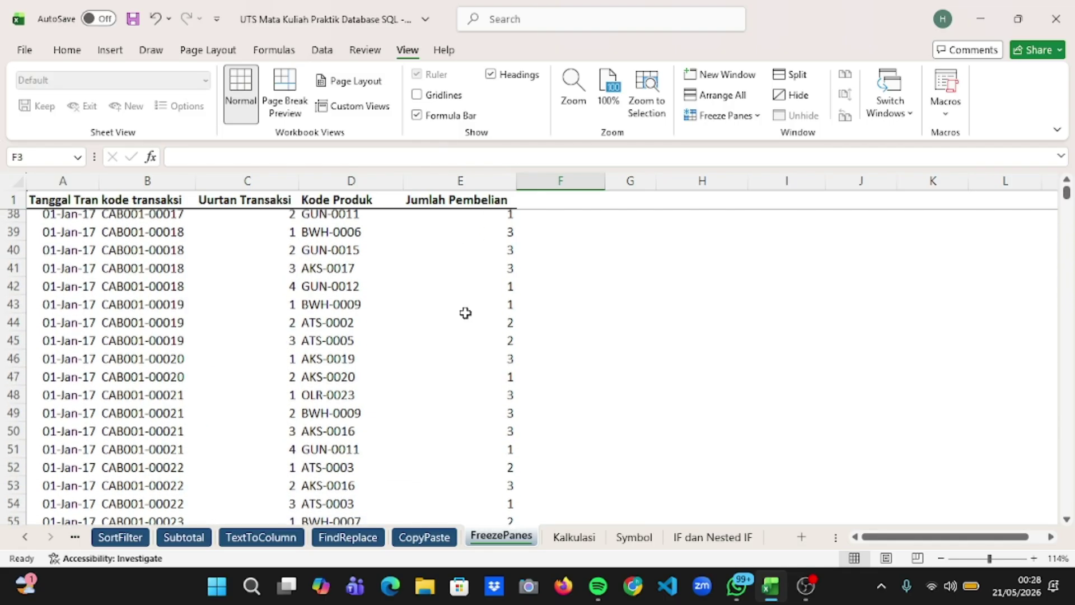
scroll(465, 313, "down", 3)
scroll(466, 313, "up", 9)
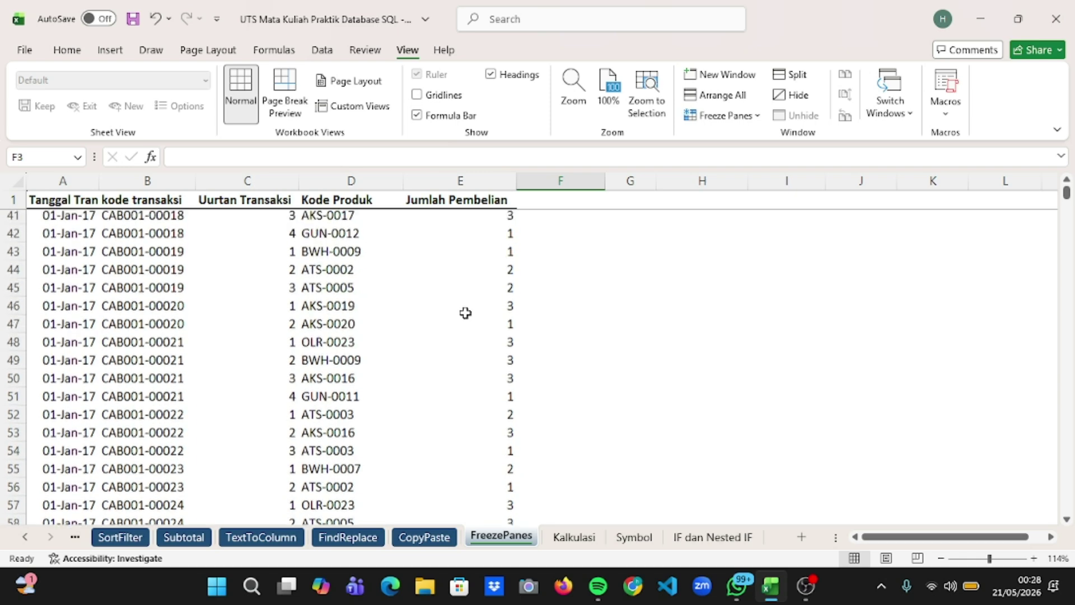
scroll(465, 312, "up", 7)
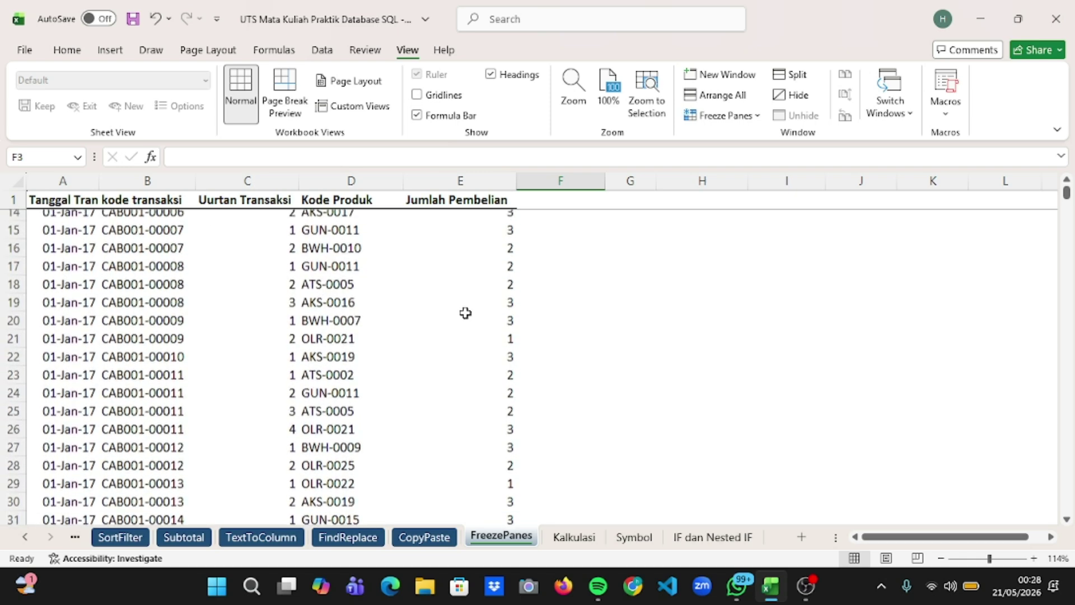
scroll(465, 312, "down", 5)
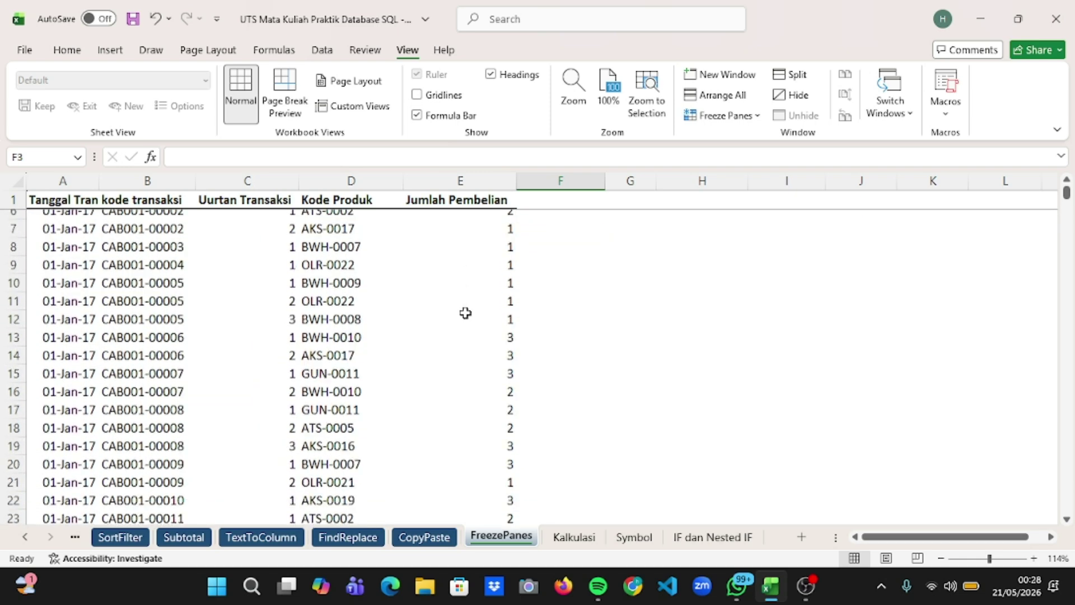
scroll(465, 313, "down", 2)
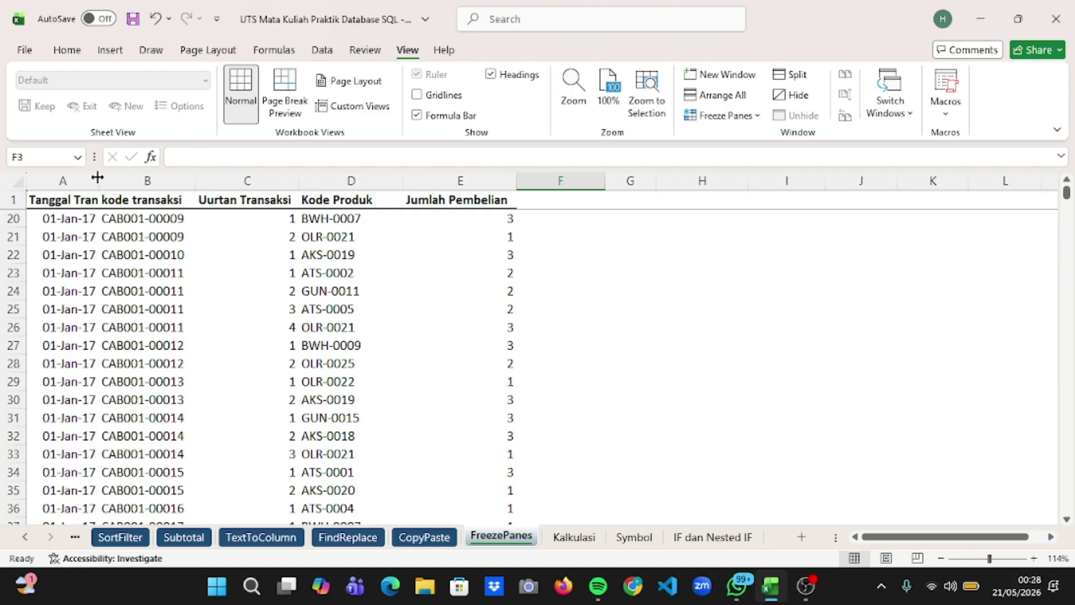
Widen column A to fit the Tanggal Transaksi header and freeze the first column in place of the top row.
left_click_drag(97, 177, 126, 182)
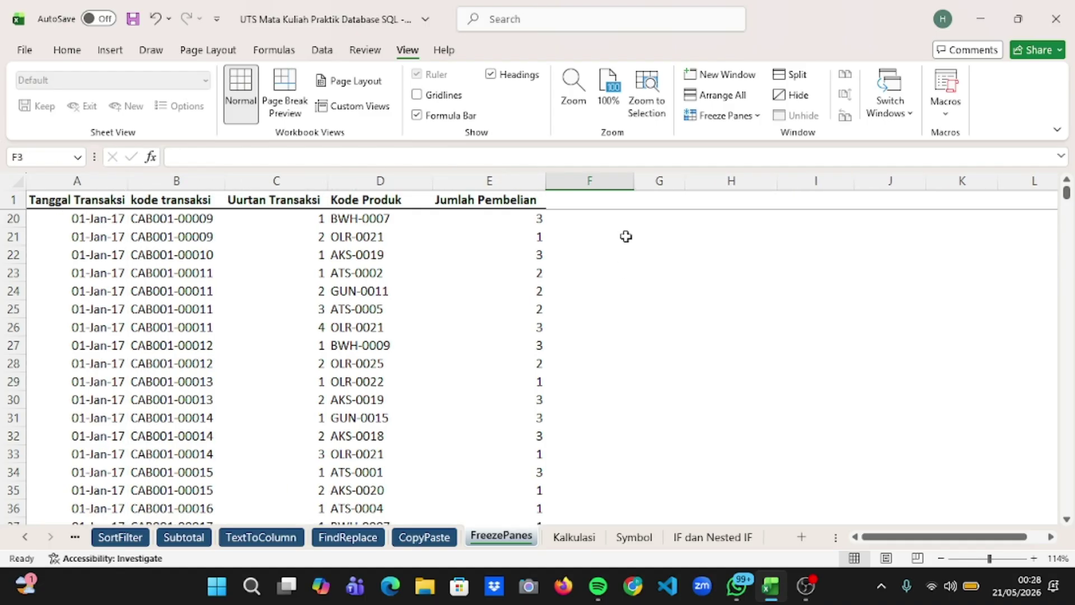
scroll(626, 237, "down", 3)
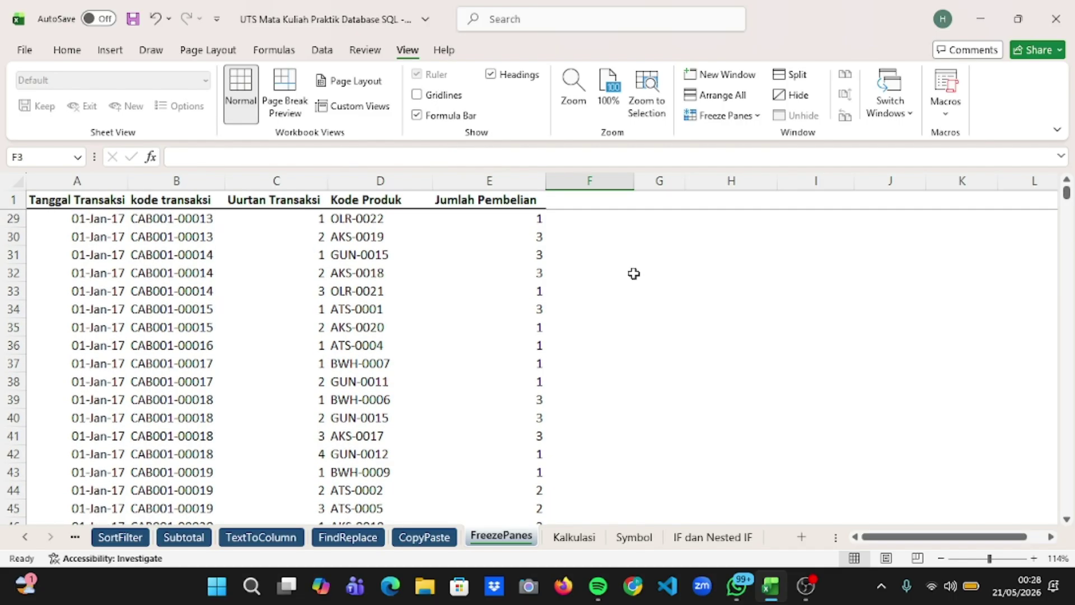
left_click(711, 119)
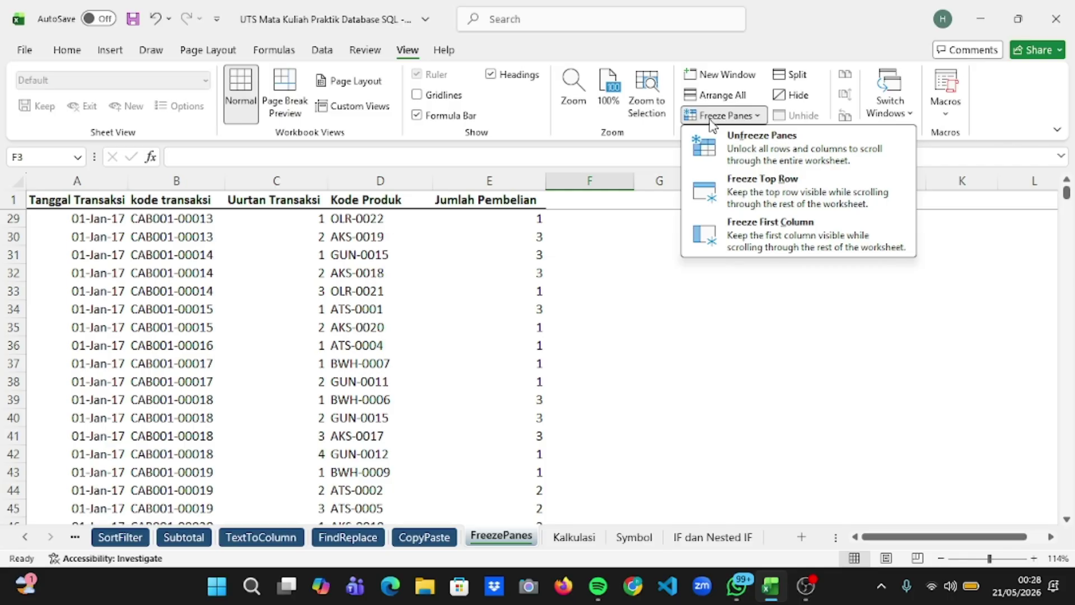
left_click(793, 234)
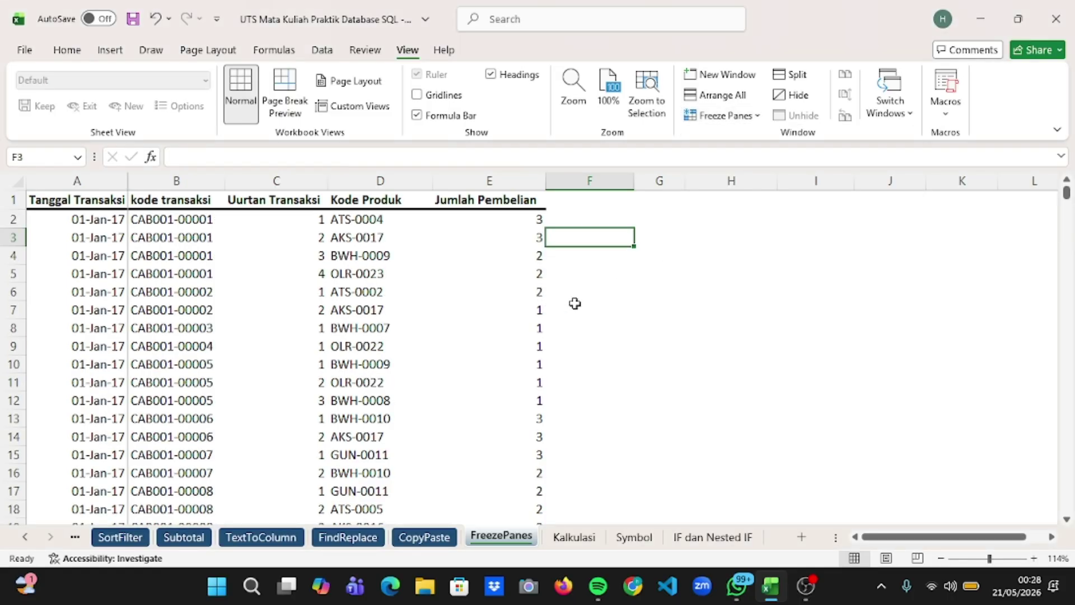
Examine how the Tanggal Transaksi column behaves while moving sideways and vertically through the transaction table.
scroll(575, 302, "down", 3)
scroll(575, 303, "up", 3)
scroll(575, 303, "right", 2)
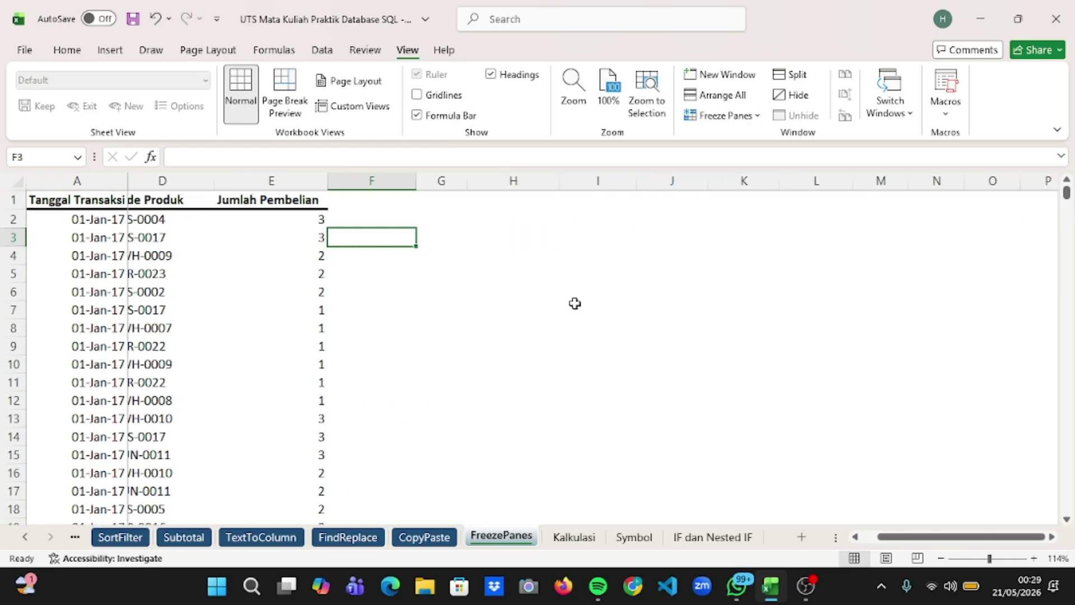
scroll(575, 303, "left", 2)
scroll(575, 303, "right", 1)
scroll(505, 272, "left", 1)
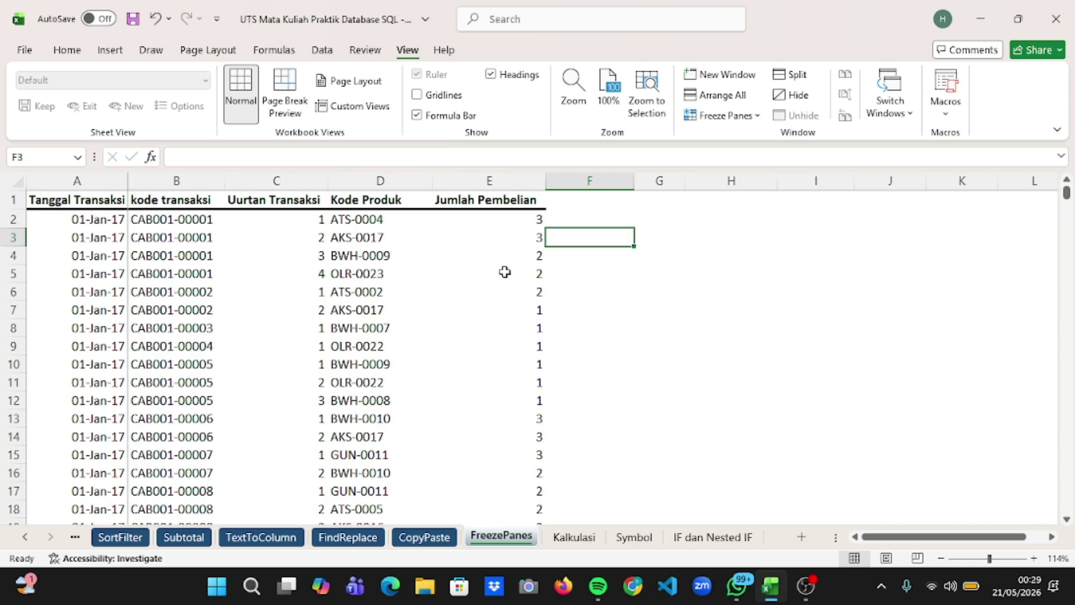
scroll(505, 271, "right", 3)
scroll(505, 272, "down", 4)
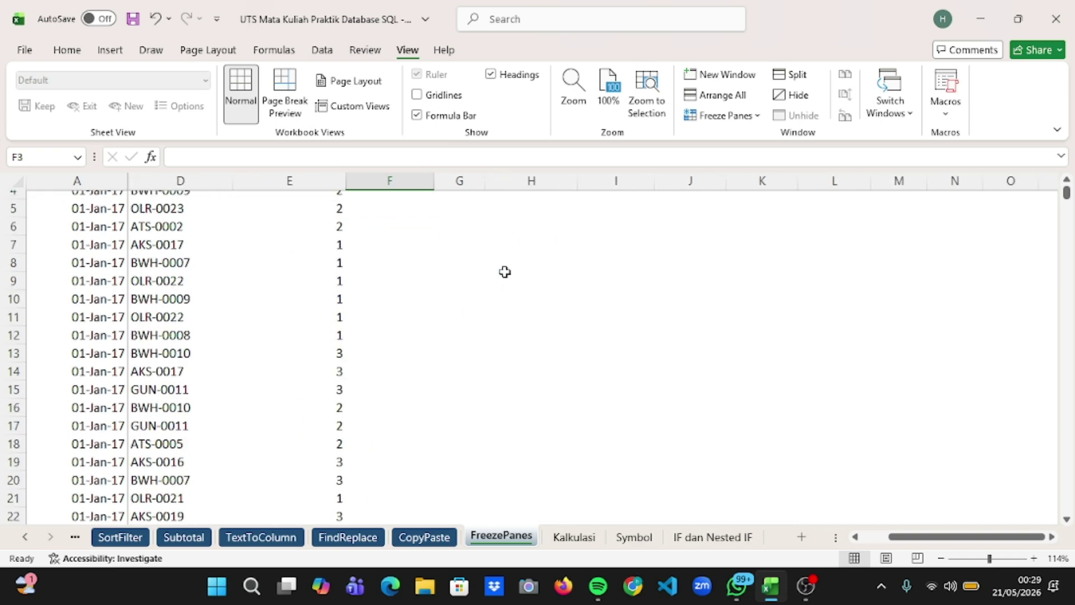
scroll(505, 272, "right", 1)
scroll(504, 271, "left", 2)
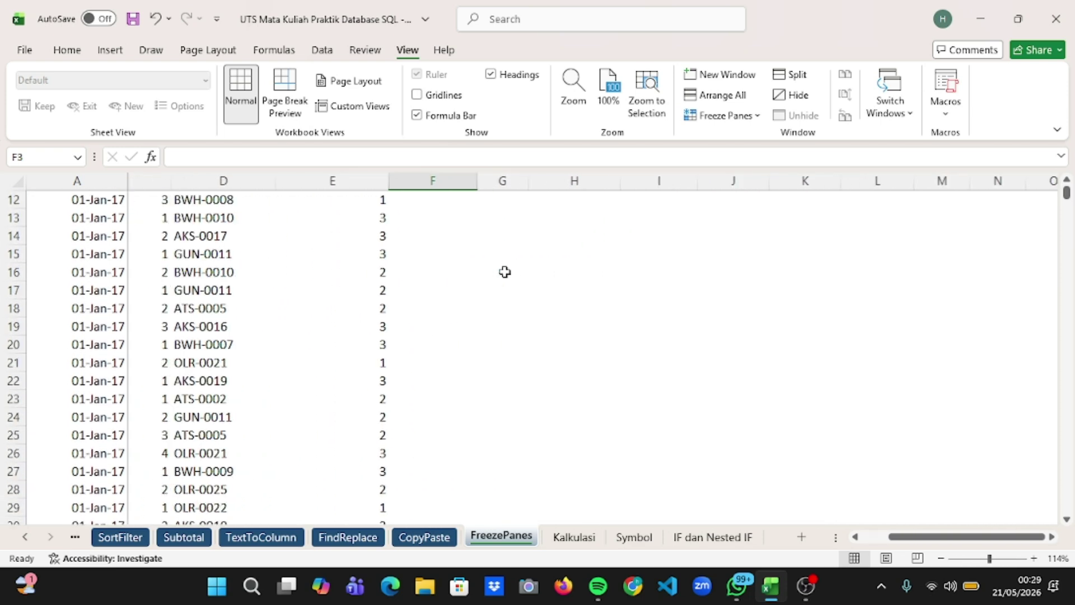
scroll(505, 272, "down", 2)
scroll(504, 272, "left", 1)
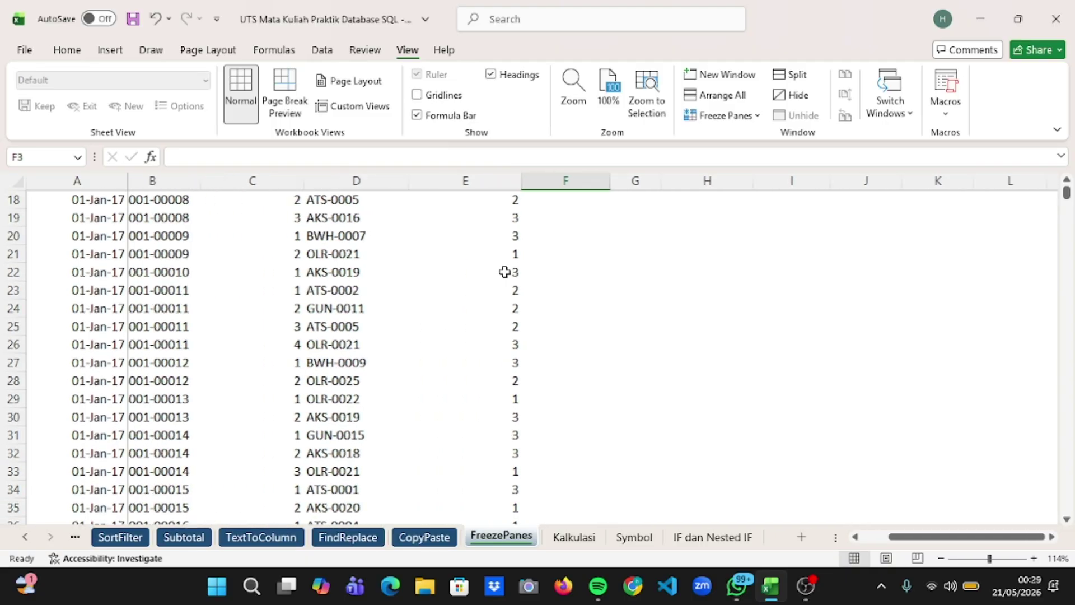
scroll(505, 271, "left", 1)
scroll(504, 271, "up", 5)
scroll(505, 271, "up", 1)
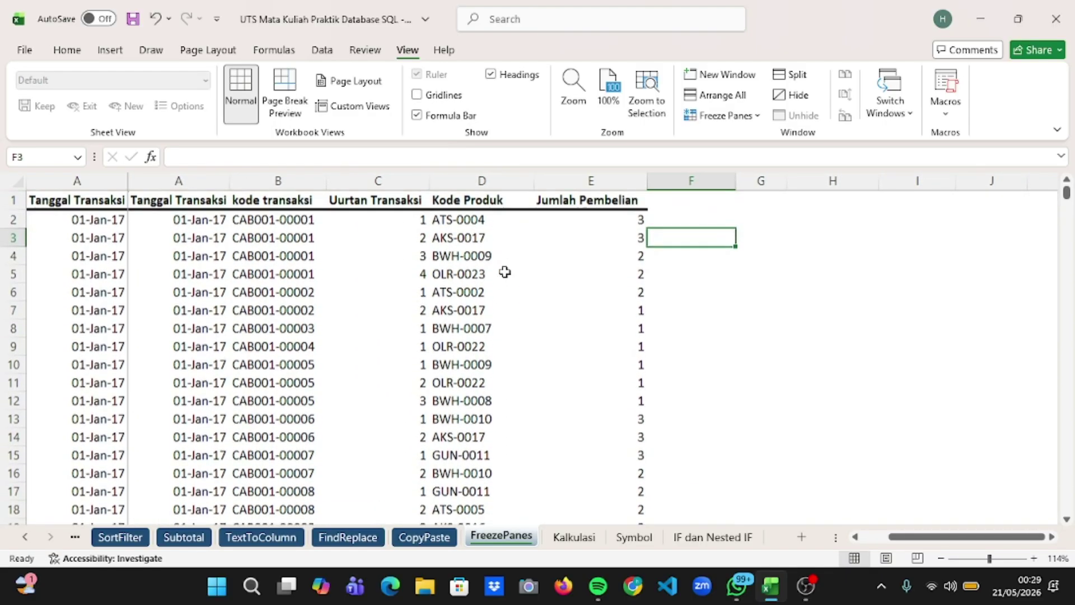
scroll(504, 271, "right", 1)
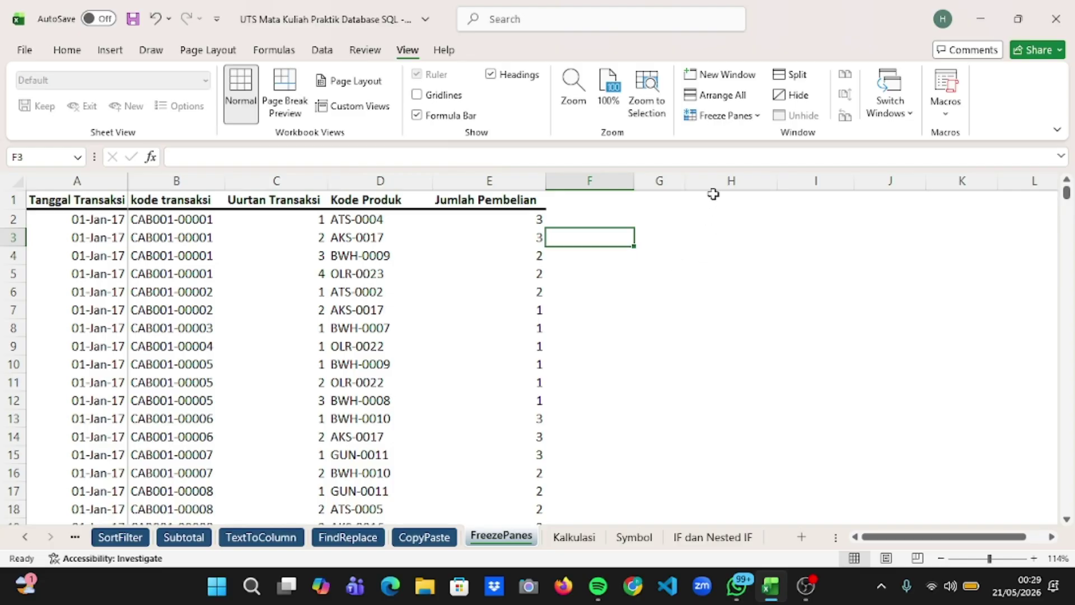
Unfreeze the panes on the FreezePanes sheet and open the Kalkulasi sheet.
left_click(731, 116)
left_click(739, 140)
left_click(570, 538)
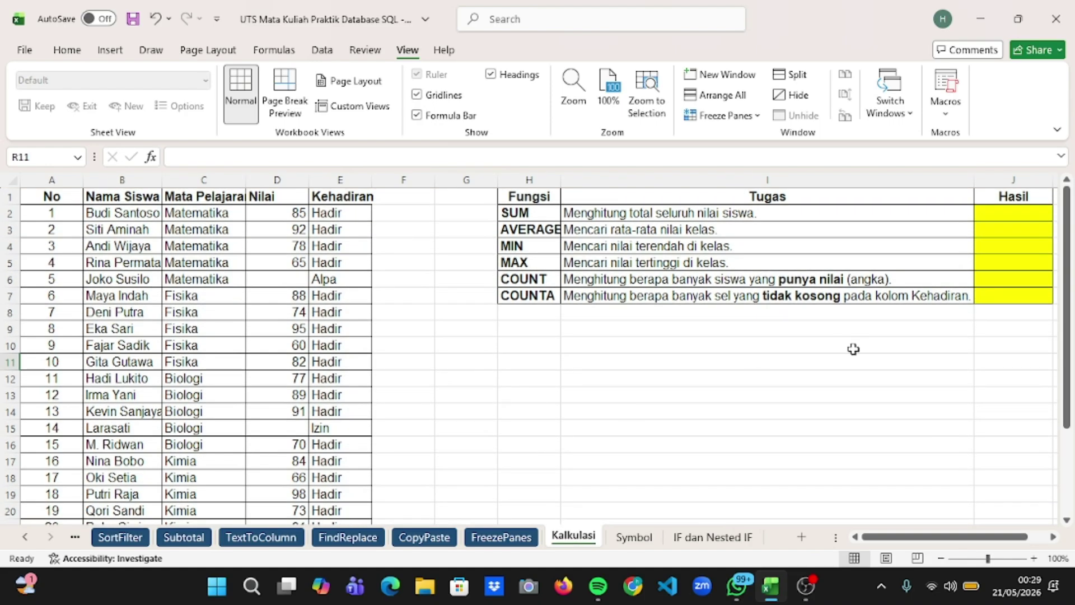
Calculate the total of all student scores in J2 with a SUM formula over D2:D26.
left_click(1006, 216)
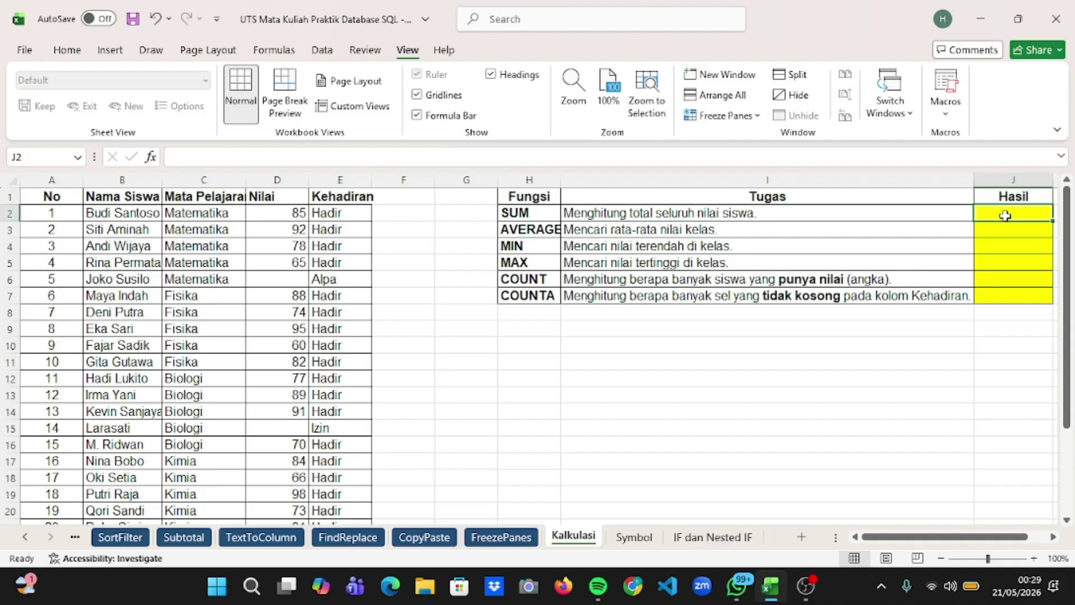
double_click(1005, 216)
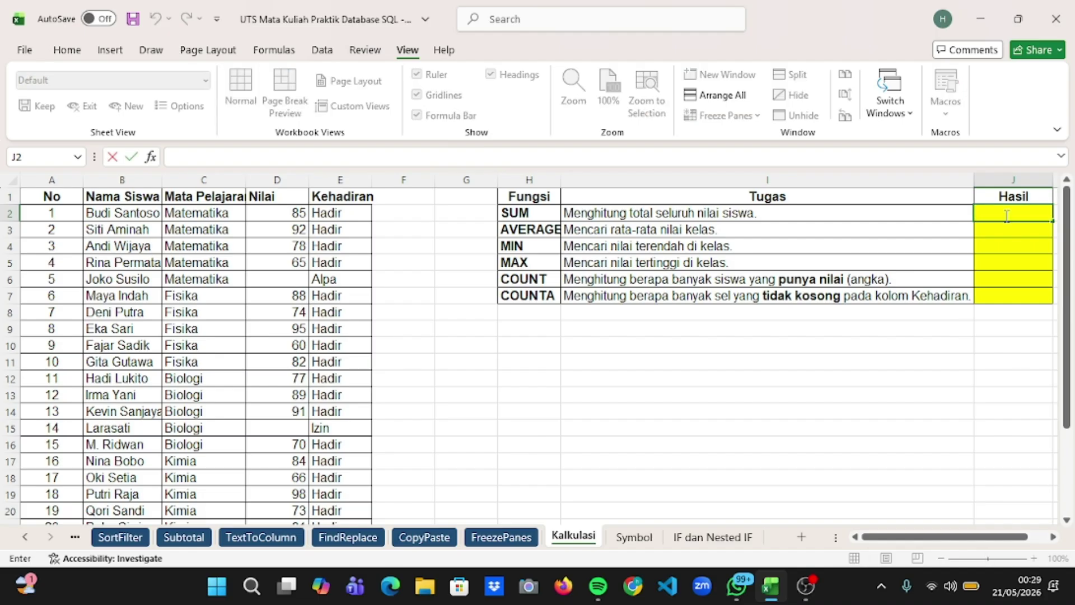
type("=sum")
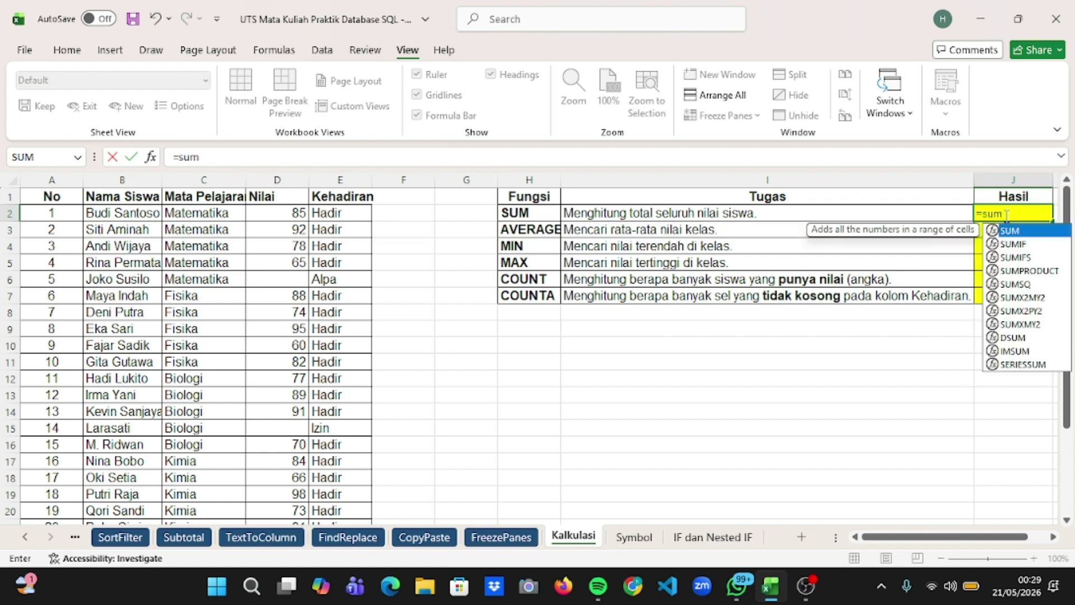
key("Tab")
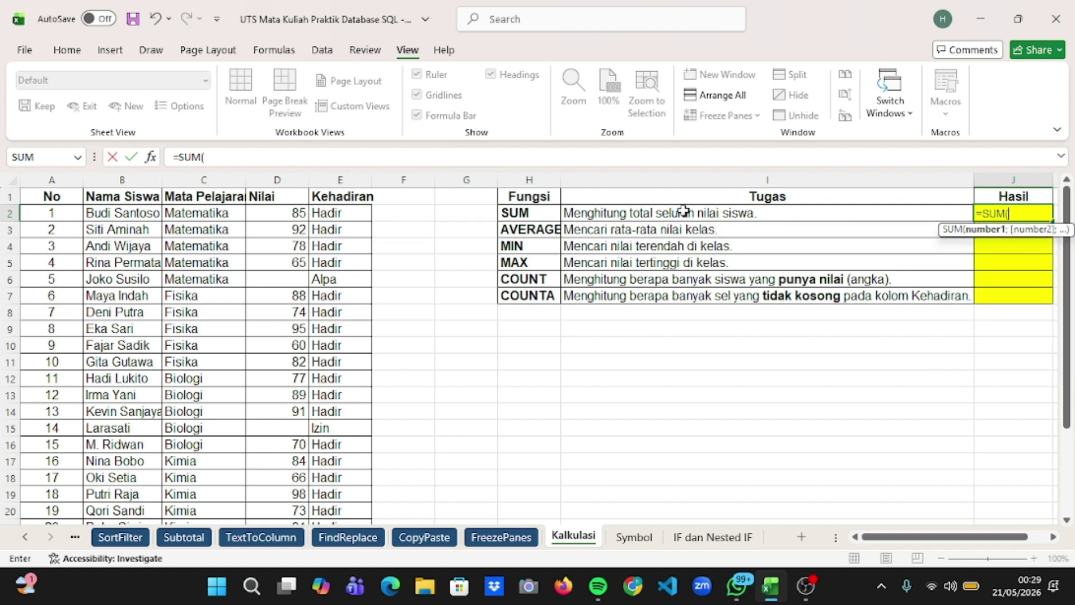
left_click(290, 213)
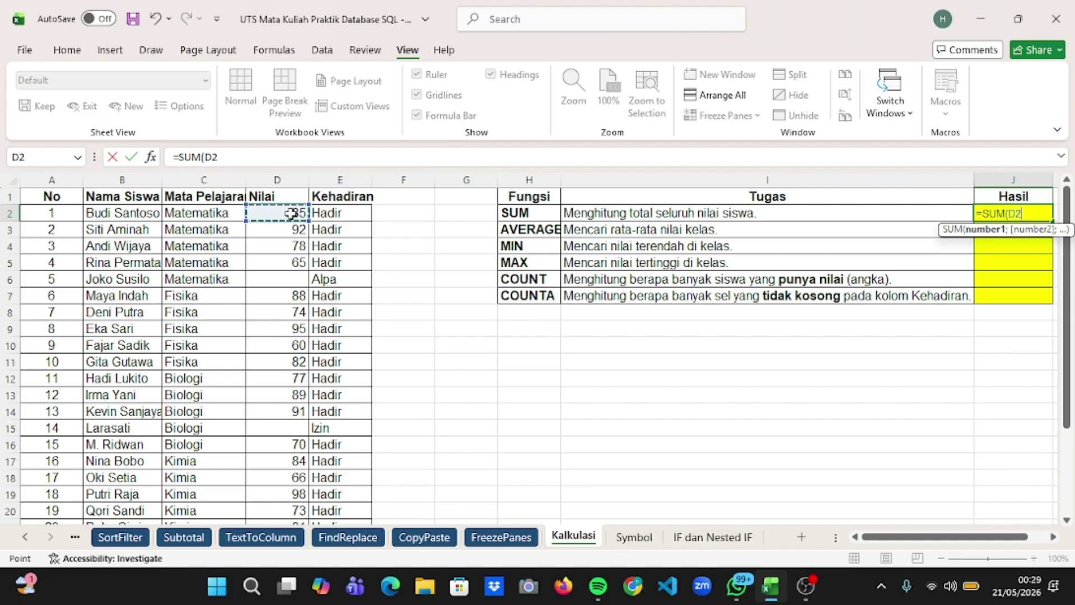
key("shift+Down")
key("shift+Down")
key("shift+Down")
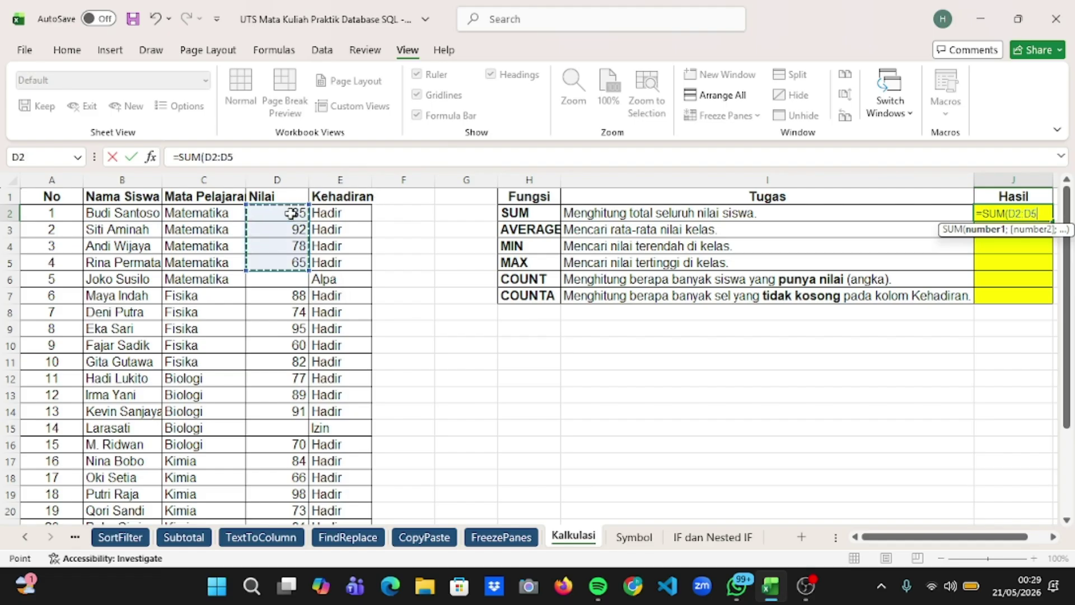
key("shift+Down")
key("shift+Down")
key("shift+Down")
key("shift+Down")
key("shift+Down")
key("shift+Down")
key("shift+Down")
key("shift+Down")
key("shift+Down")
key("shift+Down")
key("shift+Down")
key("shift+Down")
key("shift+Down")
key("shift+Down")
key("shift+Down")
key("shift+Down")
key("shift+Down")
key("shift+Down")
key("shift+Down")
key("shift+Down")
key("shift+Down")
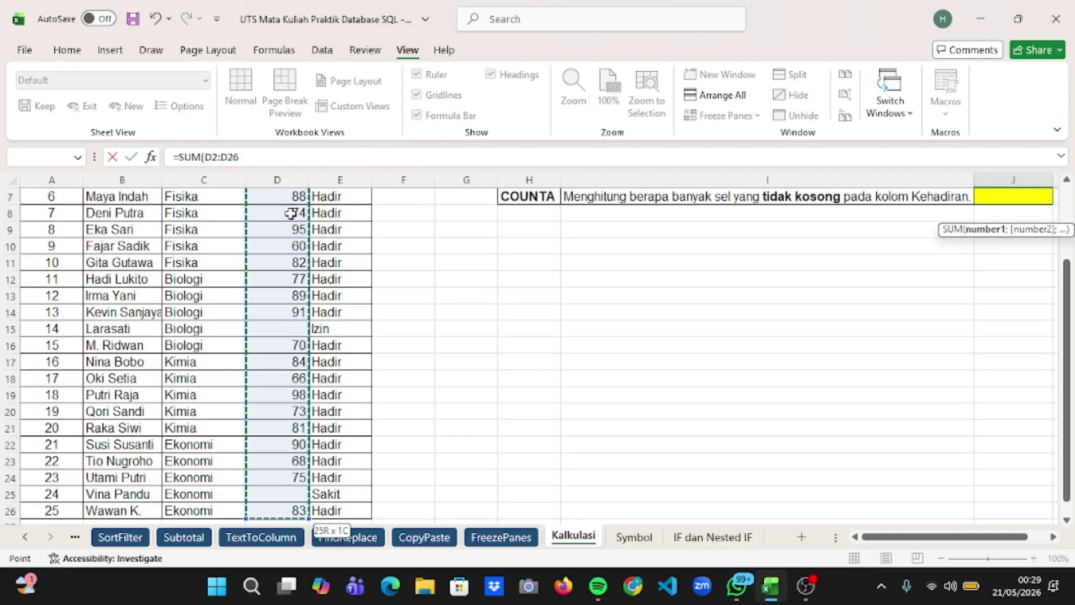
key("ctrl+shift+Down")
key("ctrl+shift+Up")
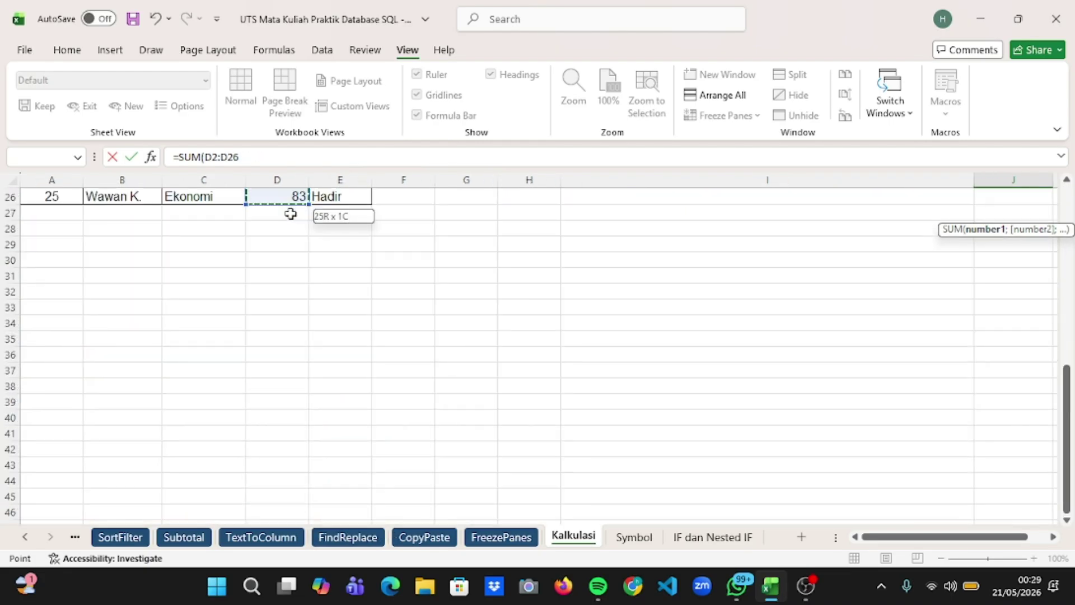
key("Return")
scroll(608, 292, "up", 1)
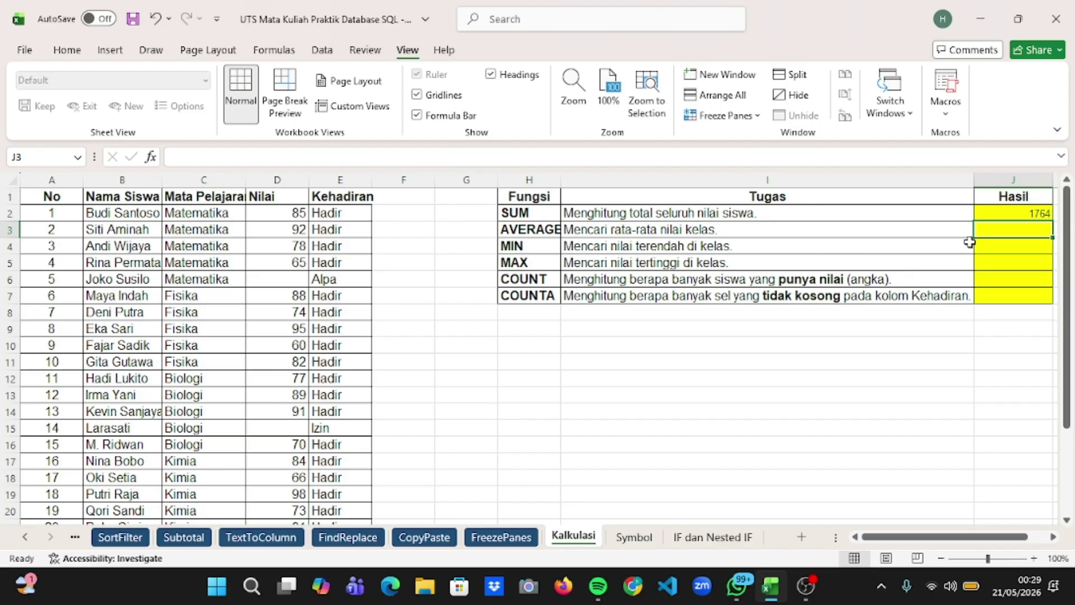
Calculate the class average score in J3 with an AVERAGE formula over D2:D26.
double_click(1034, 231)
type("=a")
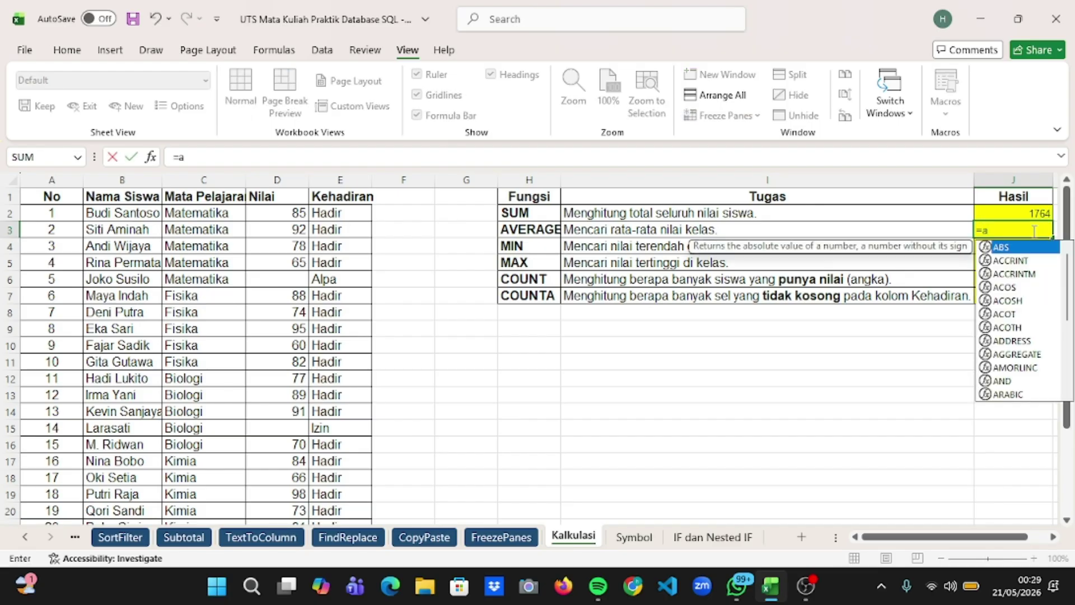
type("ver")
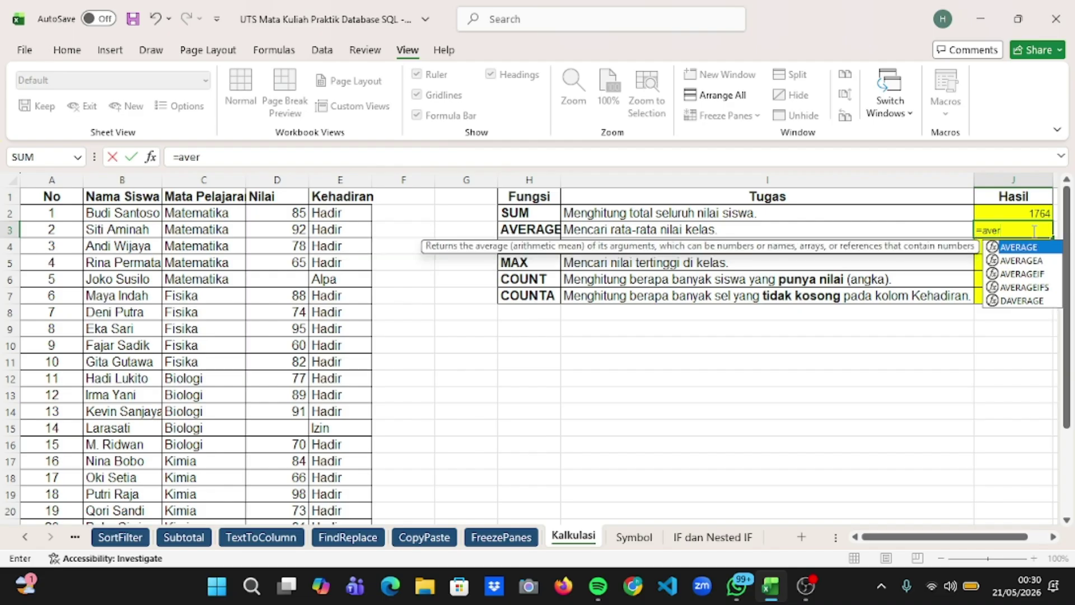
type("a")
key("Tab")
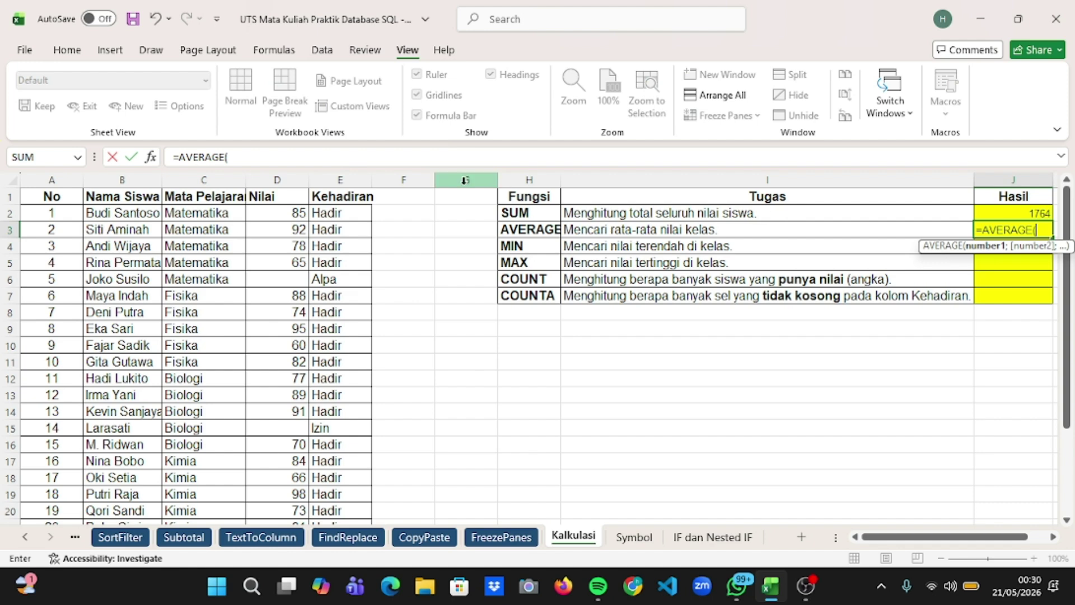
left_click(290, 213)
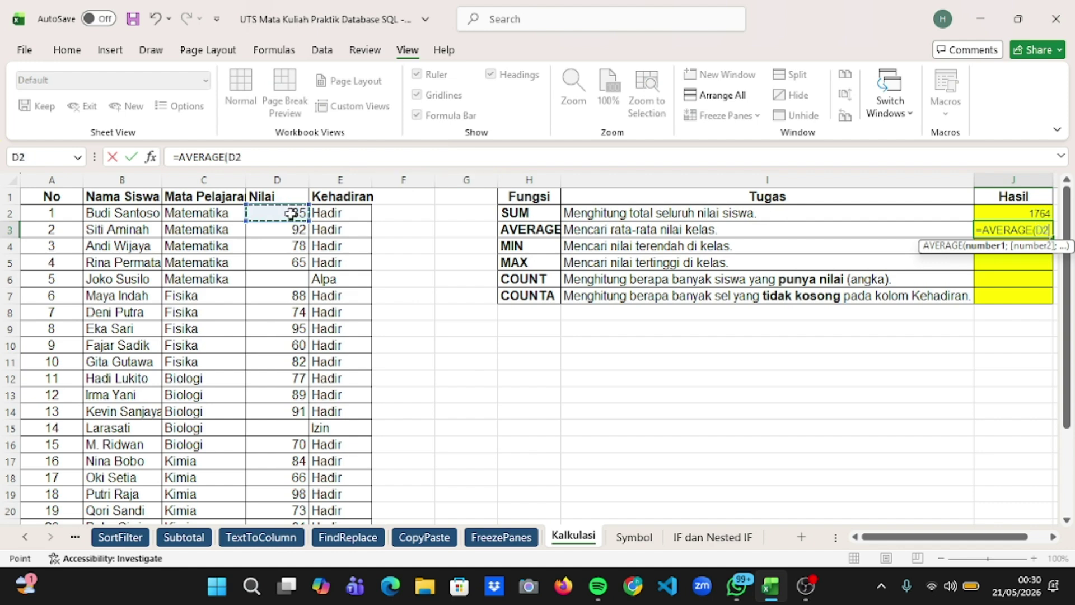
key("ctrl+shift+Down")
key("ctrl+shift+Down")
key("ctrl+shift+Down")
key("ctrl+shift+Down")
key("ctrl+shift+Down")
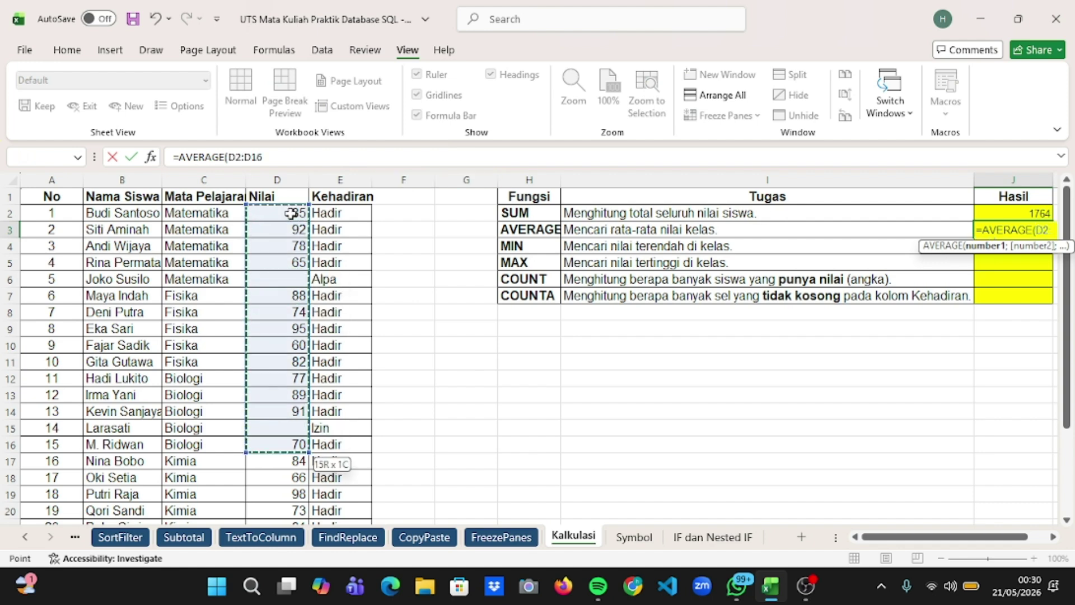
key("ctrl+shift+Down")
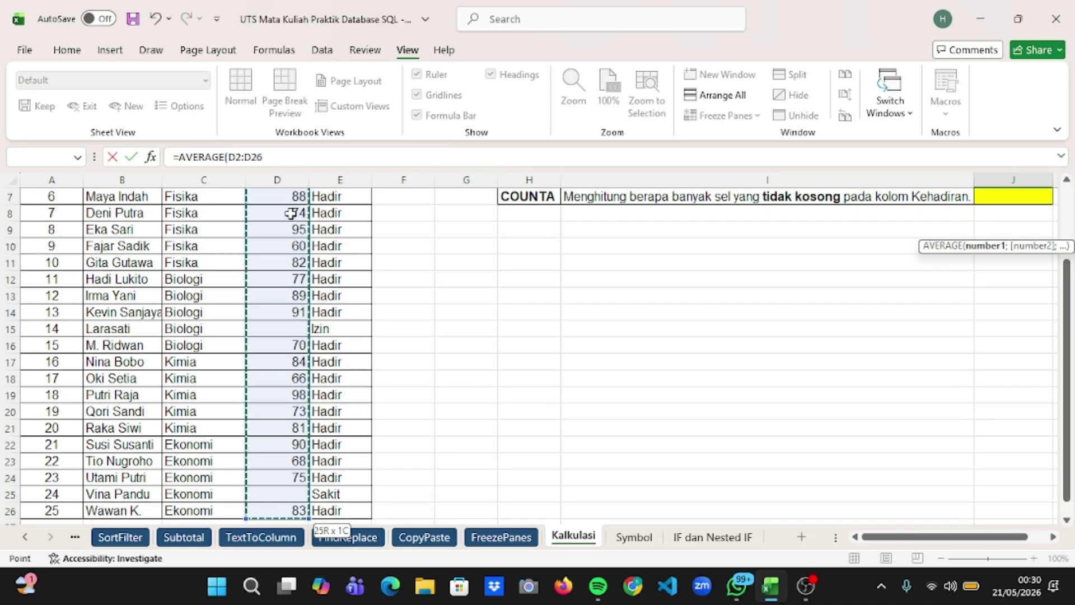
key("Return")
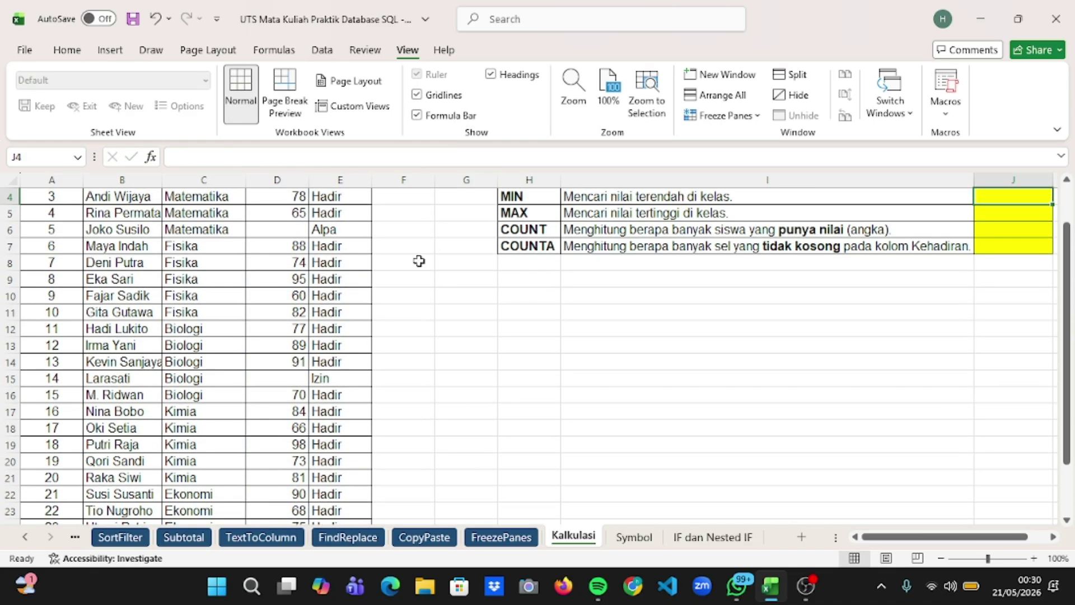
scroll(626, 277, "up", 3)
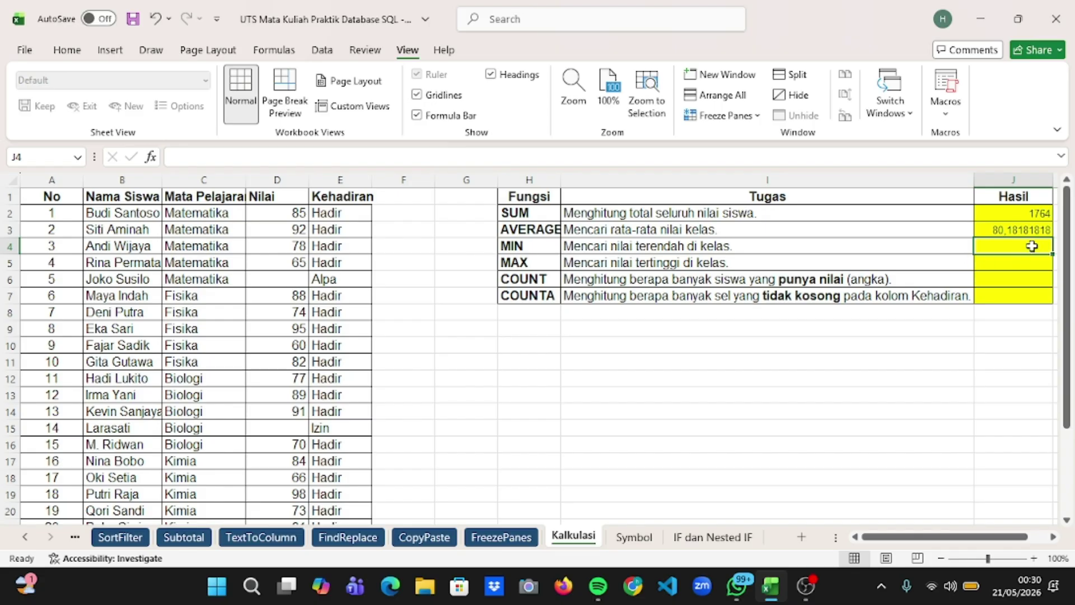
Find the lowest class score in J4 with a MIN formula over D2:D26.
double_click(1021, 248)
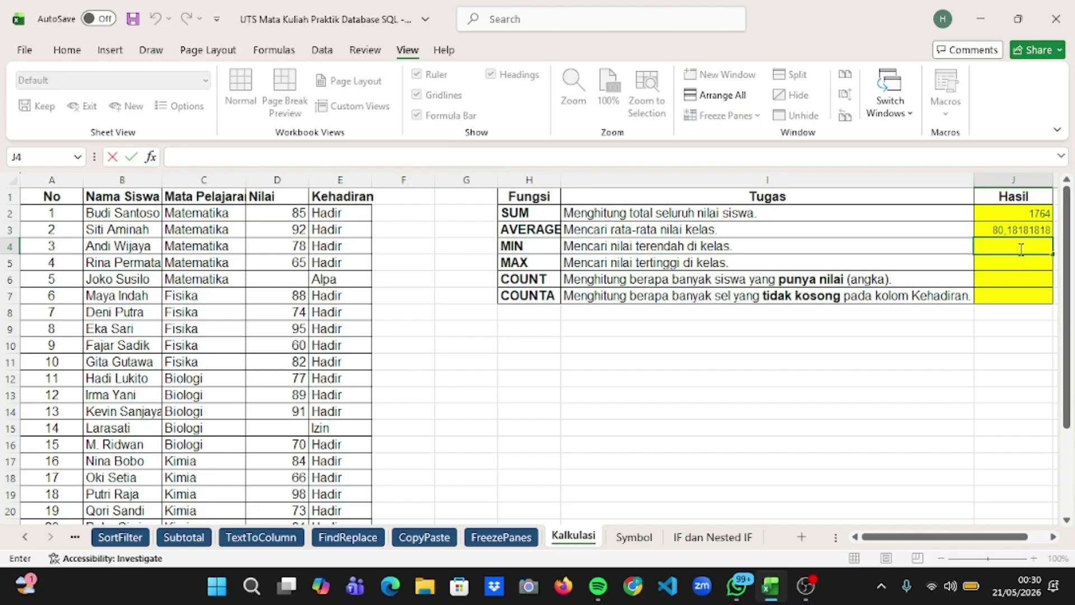
type("=min")
key("Tab")
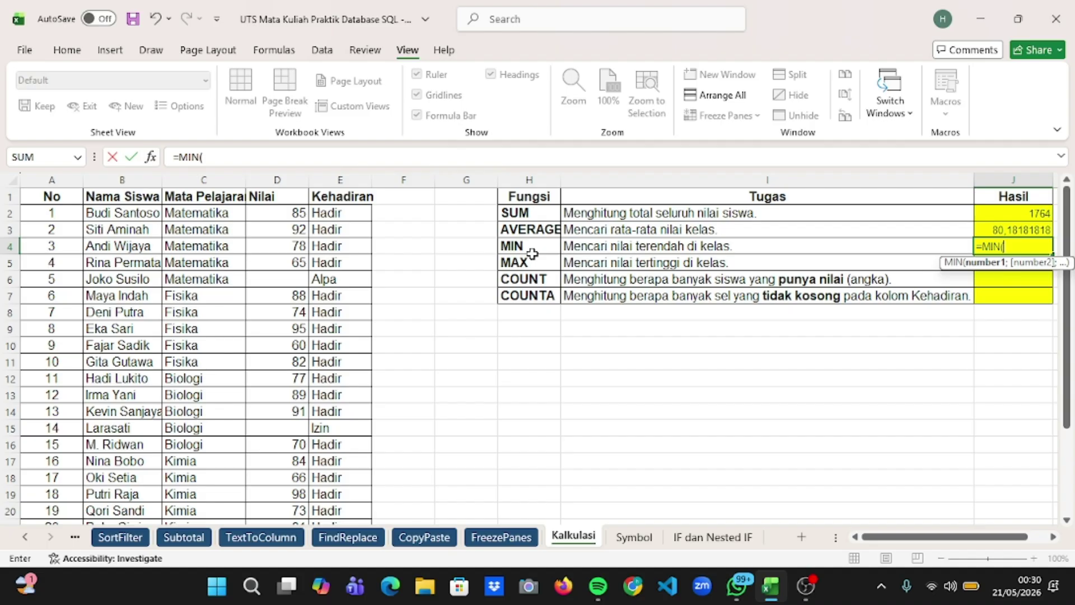
left_click_drag(283, 212, 300, 415)
key("shift+Down")
key("shift+Down")
key("shift+Down")
key("shift+Down")
key("shift+Down")
key("shift+Down")
key("shift+Down")
key("shift+Down")
key("shift+Down")
key("shift+Down")
key("shift+Down")
key("shift+Down")
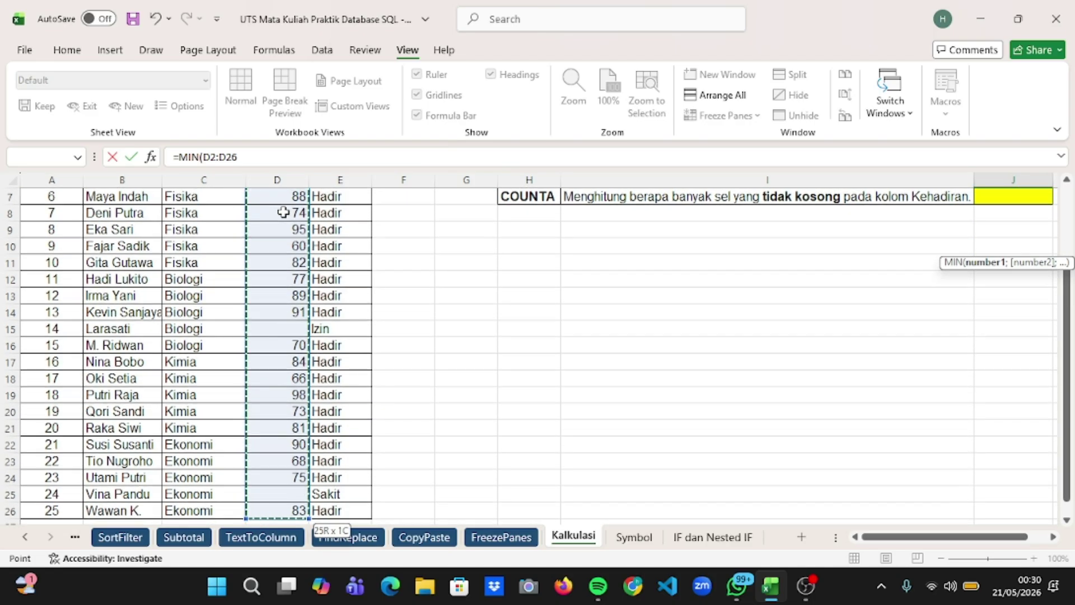
key("Return")
scroll(369, 256, "up", 2)
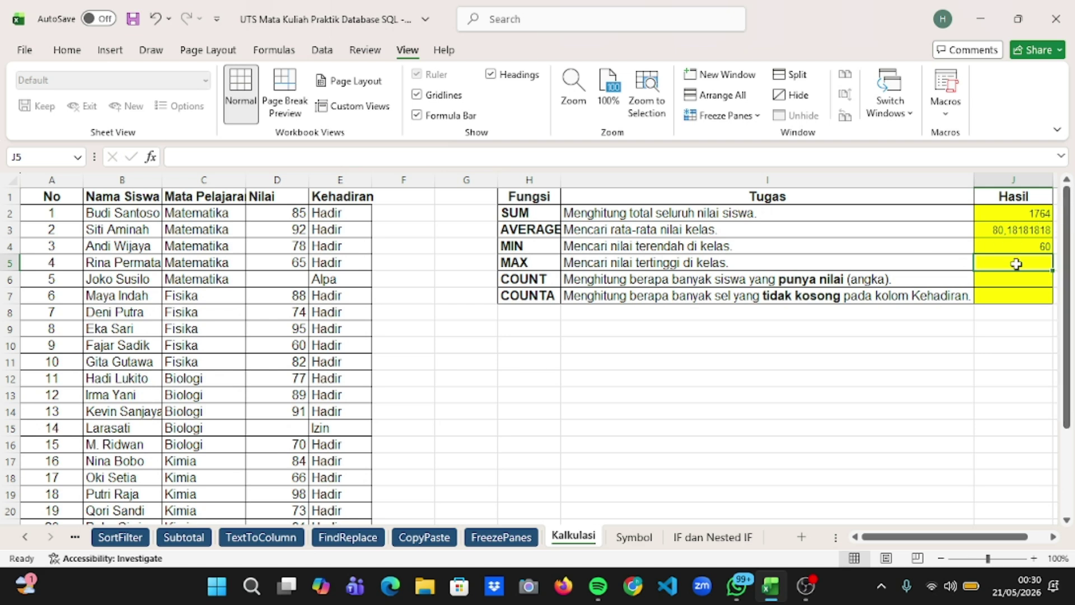
Find the highest class score in J5 with a MAX formula over D2:D26.
double_click(1017, 264)
type("=max")
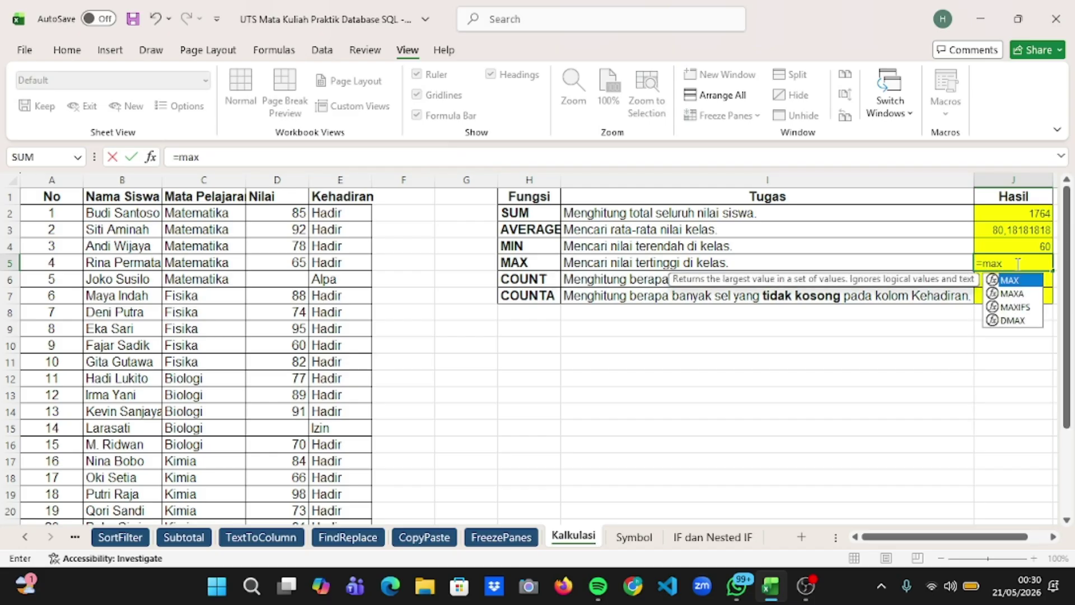
key("Tab")
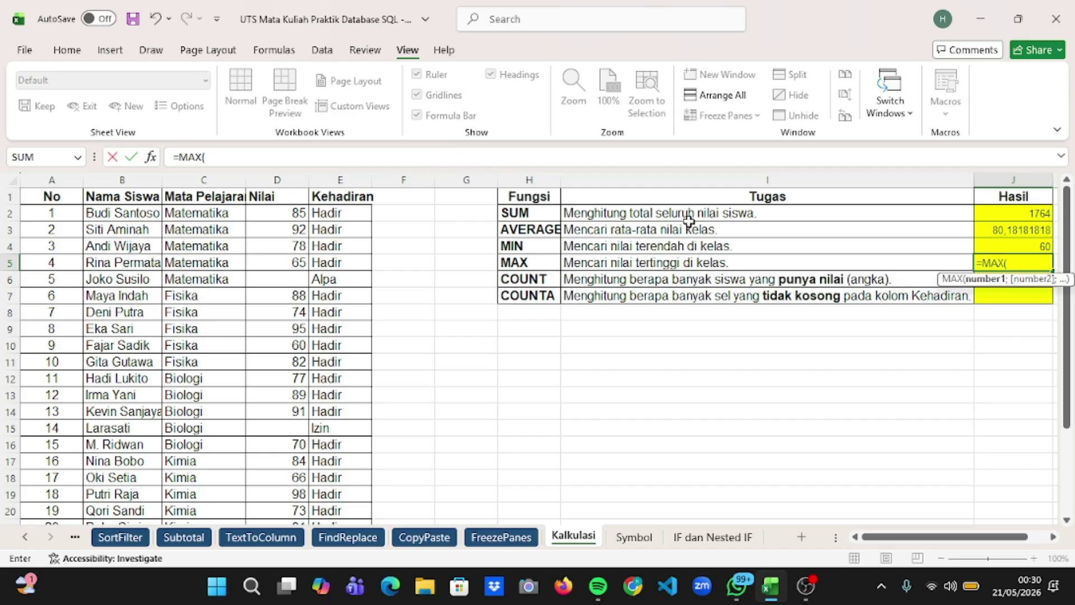
left_click_drag(290, 213, 283, 295)
key("ctrl+shift+Down")
key("ctrl+shift+Down")
key("ctrl+shift+Down")
key("ctrl+shift+Down")
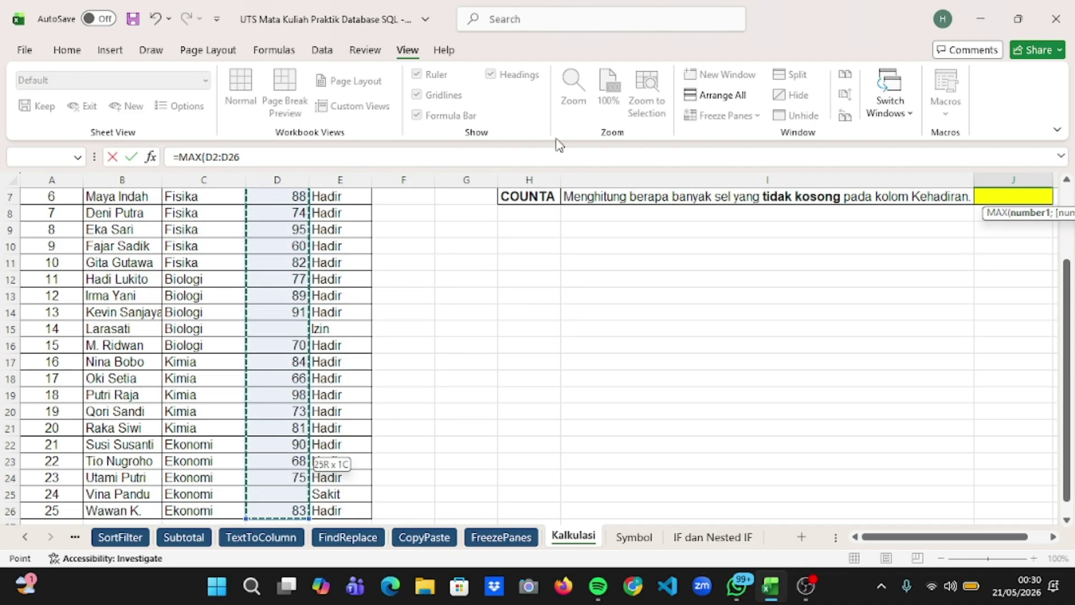
key("Return")
scroll(793, 318, "up", 2)
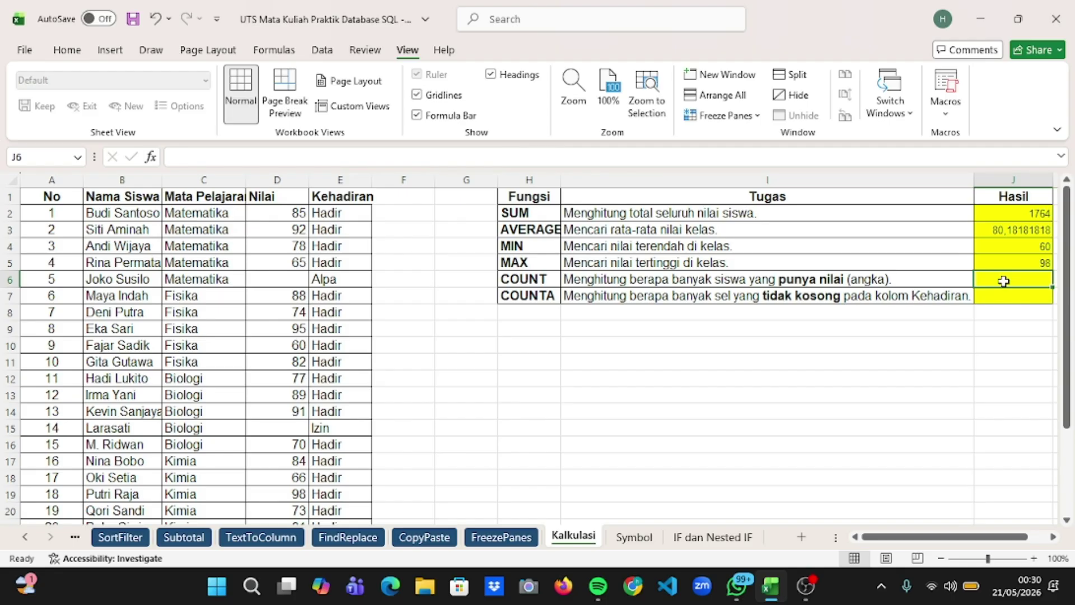
Count the students who have a numeric score in J6 with a COUNT formula over D2:D26.
double_click(1004, 281)
type("=COUNT(")
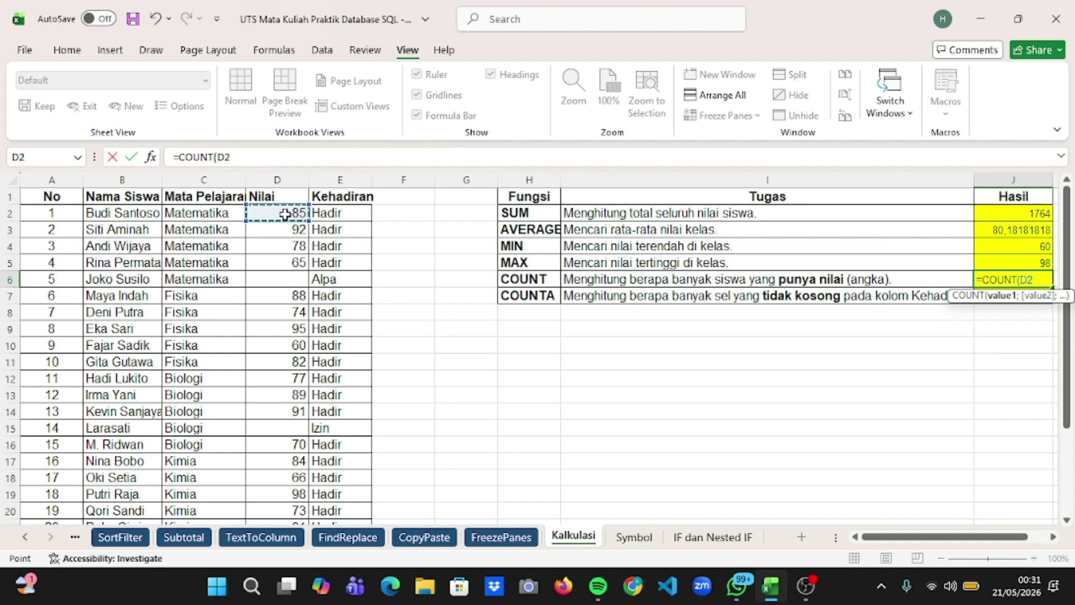
key("shift+Down")
key("shift+Down")
key("shift+Down")
key("shift+Down")
key("shift+Down")
key("shift+Down")
key("shift+Down")
key("shift+Down")
key("shift+Down")
key("shift+Down")
key("shift+Down")
key("shift+Down")
key("shift+Down")
key("shift+Down")
key("shift+Down")
key("shift+Down")
key("shift+Down")
key("shift+Down")
key("shift+Down")
key("shift+Down")
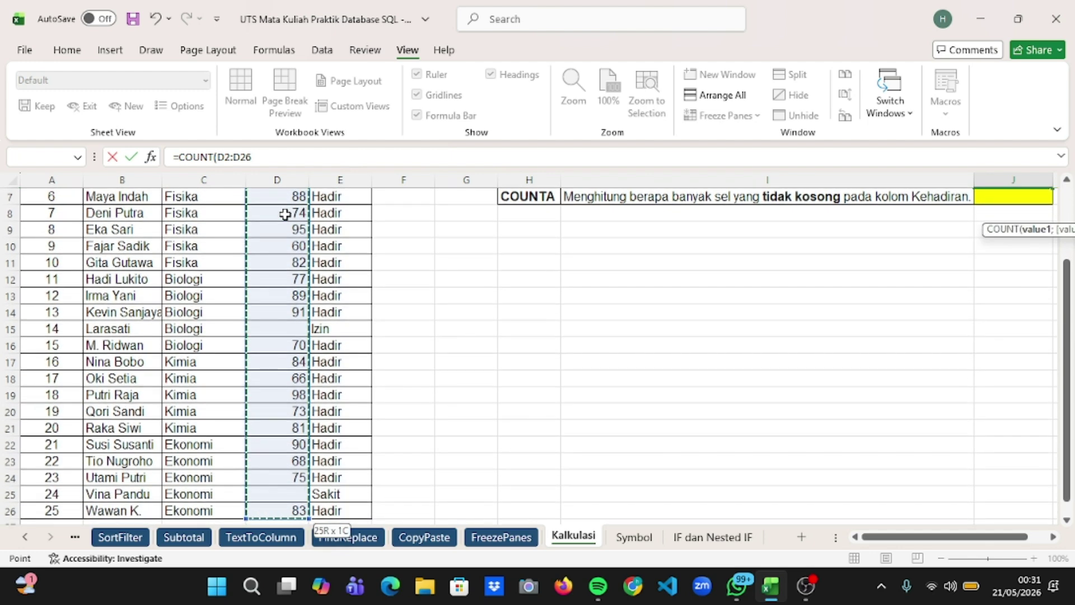
key("ctrl+shift+Down")
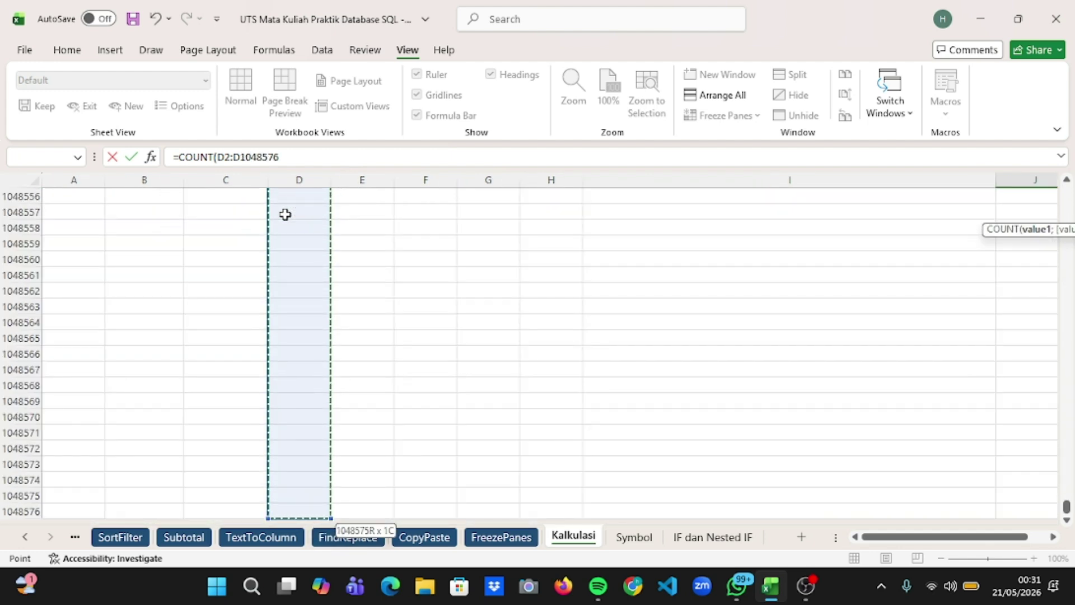
key("ctrl+shift+Up")
key("Return")
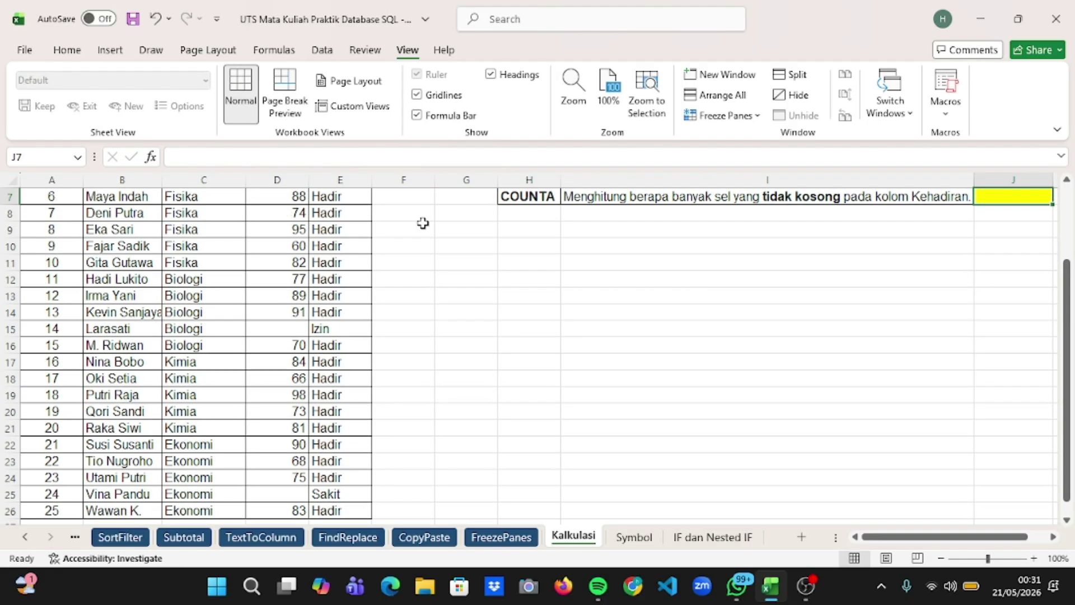
scroll(762, 285, "up", 2)
scroll(763, 286, "right", 1)
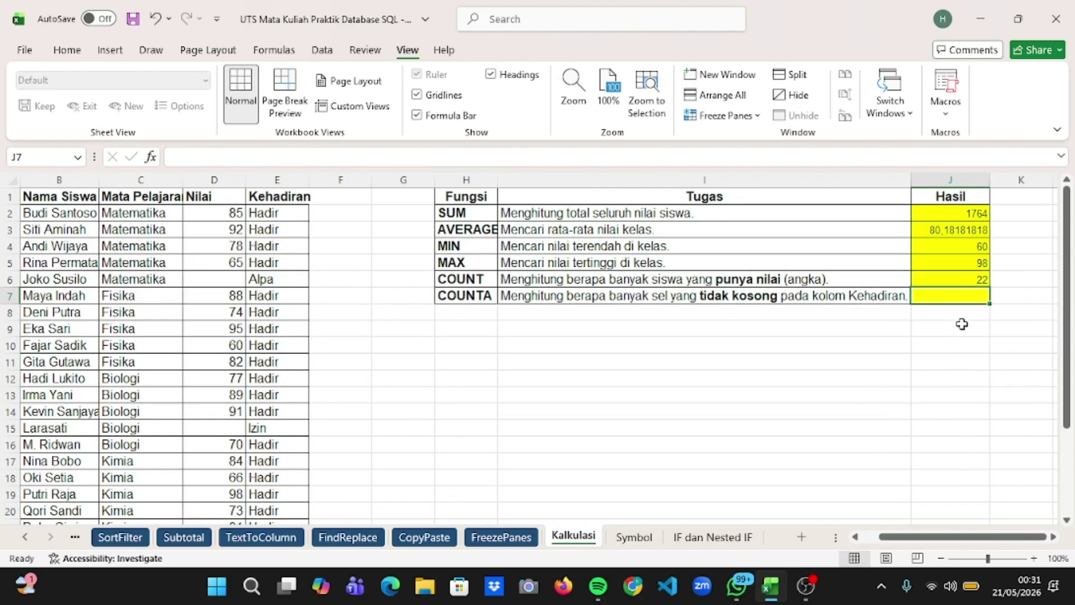
Count the non-empty Kehadiran cells in J7 with a COUNTA formula over E2:E26.
double_click(952, 299)
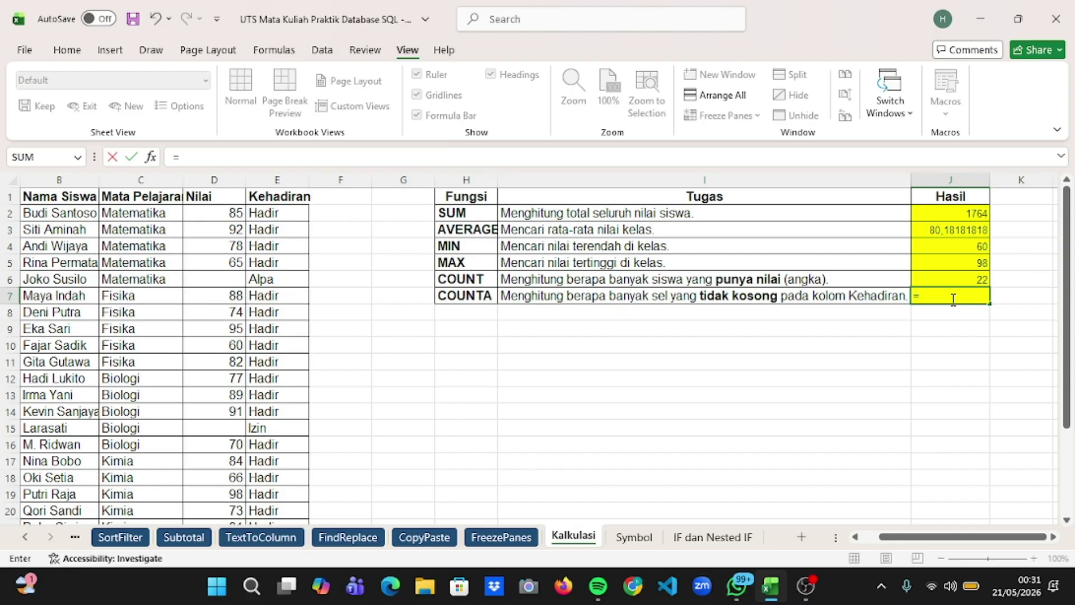
type("=count")
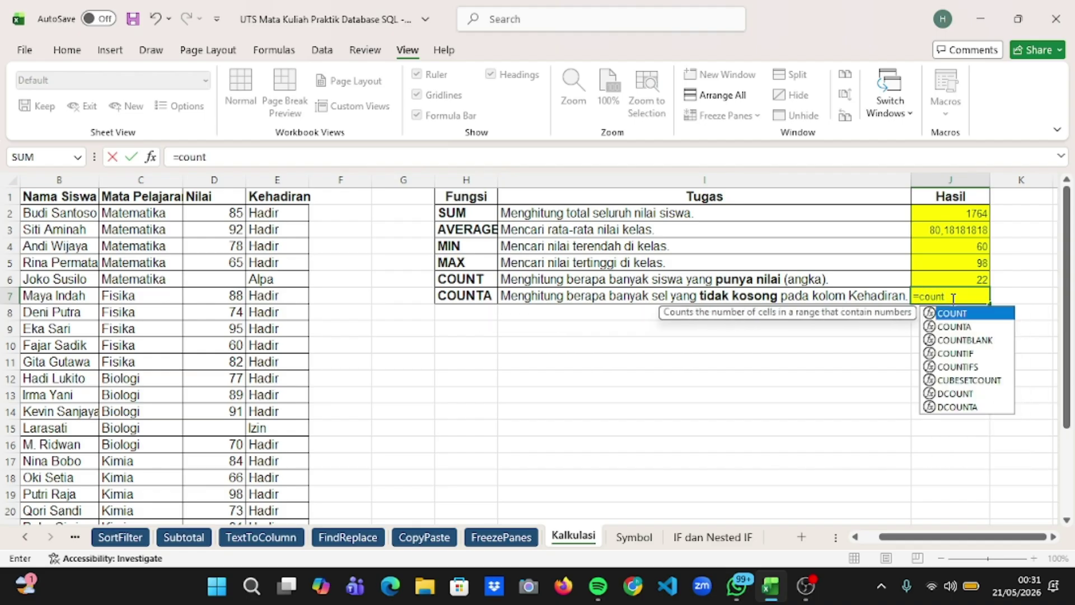
type("a")
key("Tab")
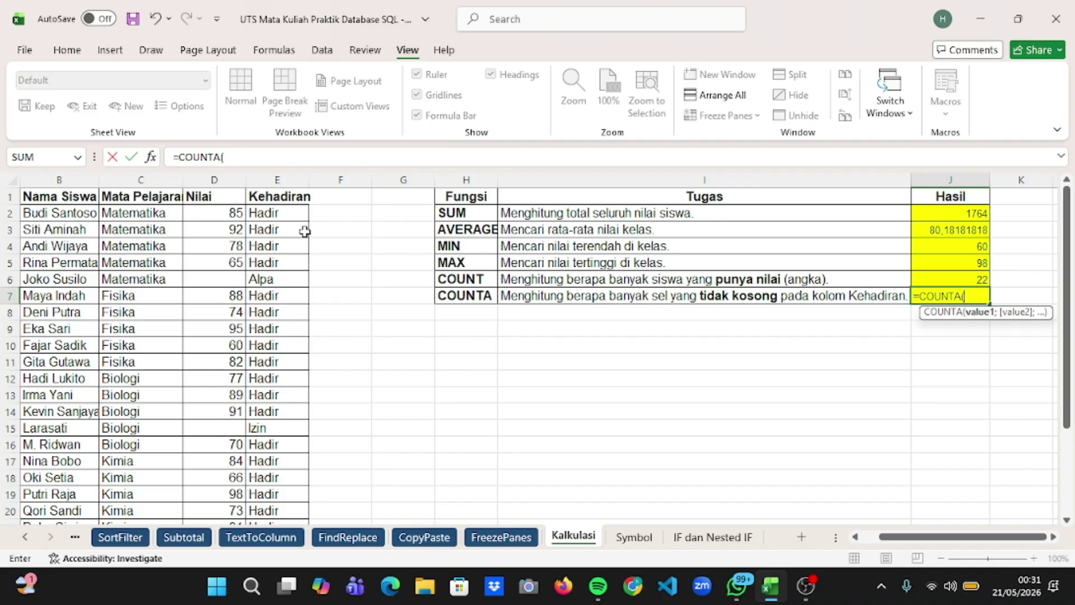
left_click(277, 212)
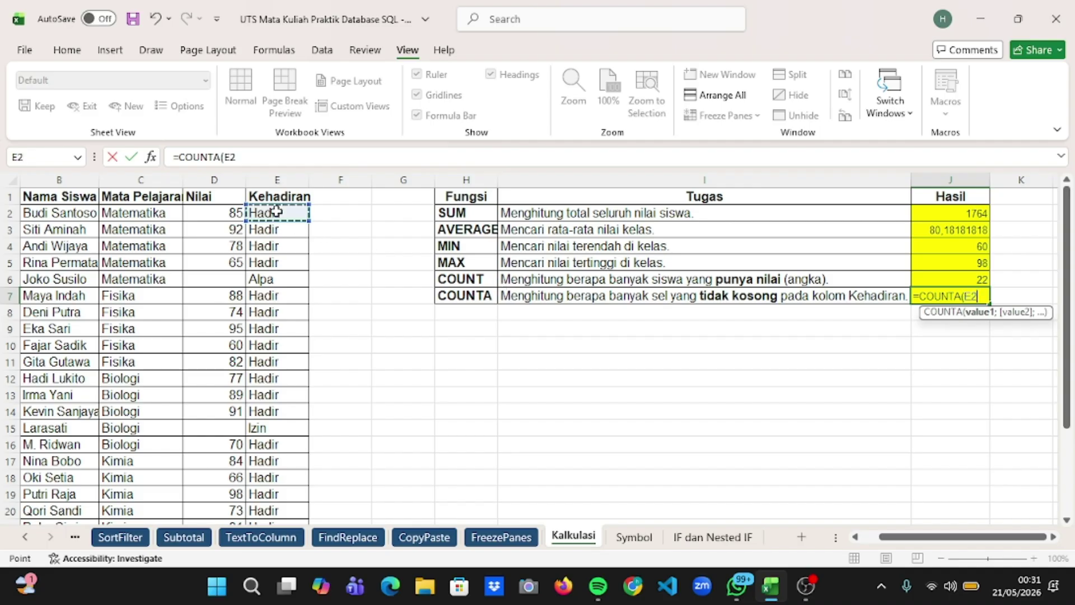
key("ctrl+shift+Down")
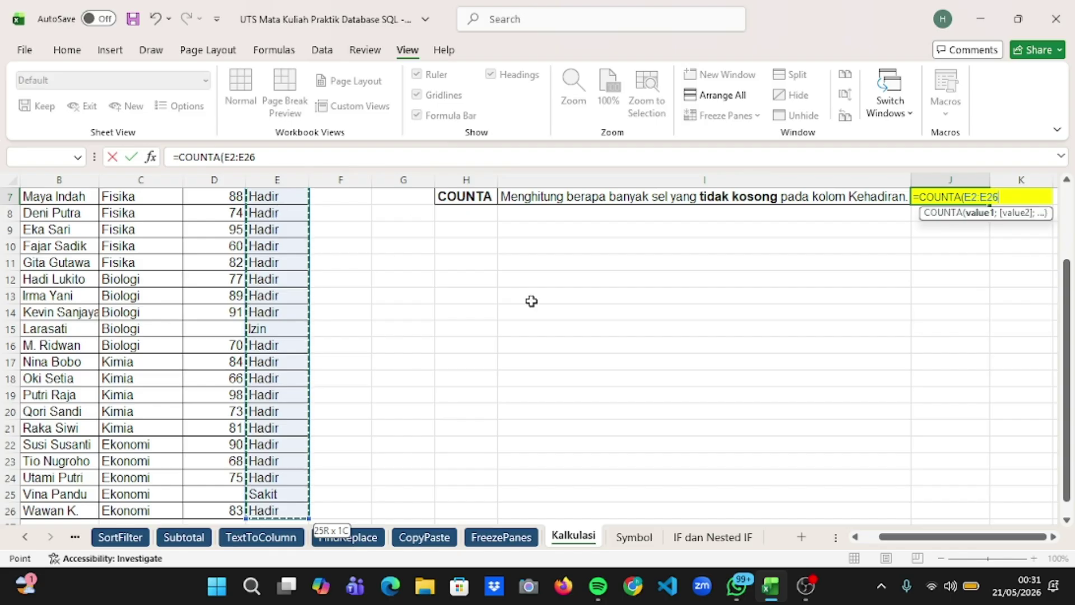
scroll(531, 301, "up", 3)
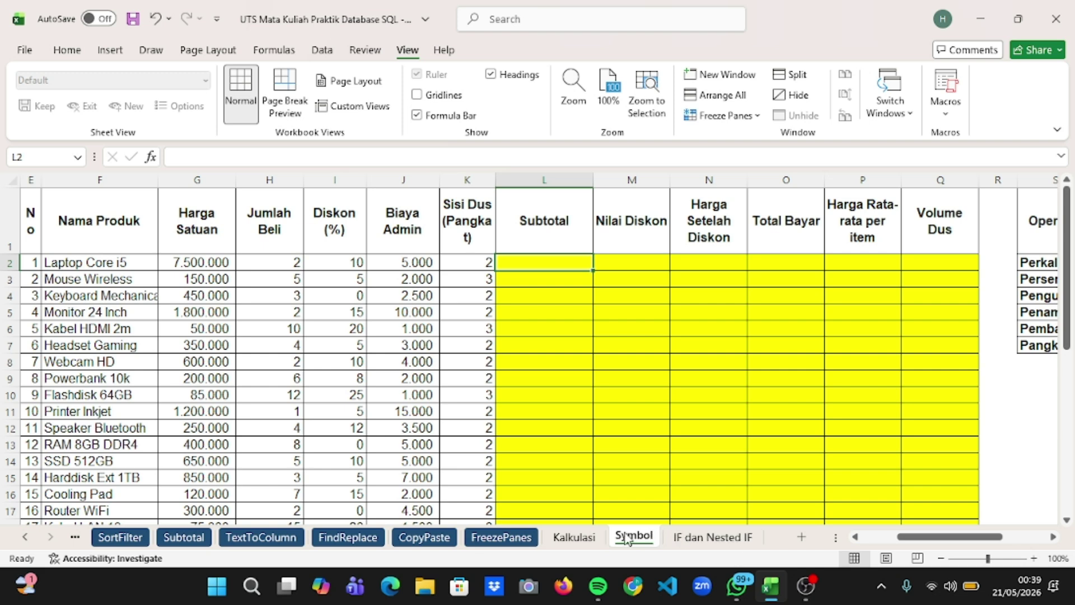
Calculate the first product's Subtotal in L2 of the Symbol sheet as Harga Satuan times Jumlah Beli, =G2*H2.
double_click(535, 264)
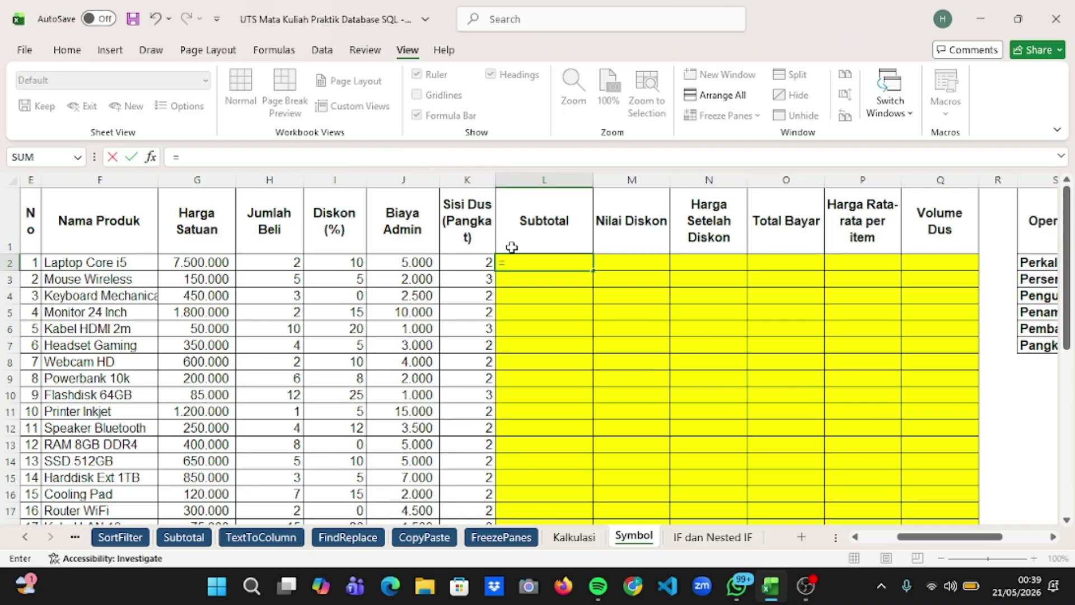
type("=")
left_click(216, 263)
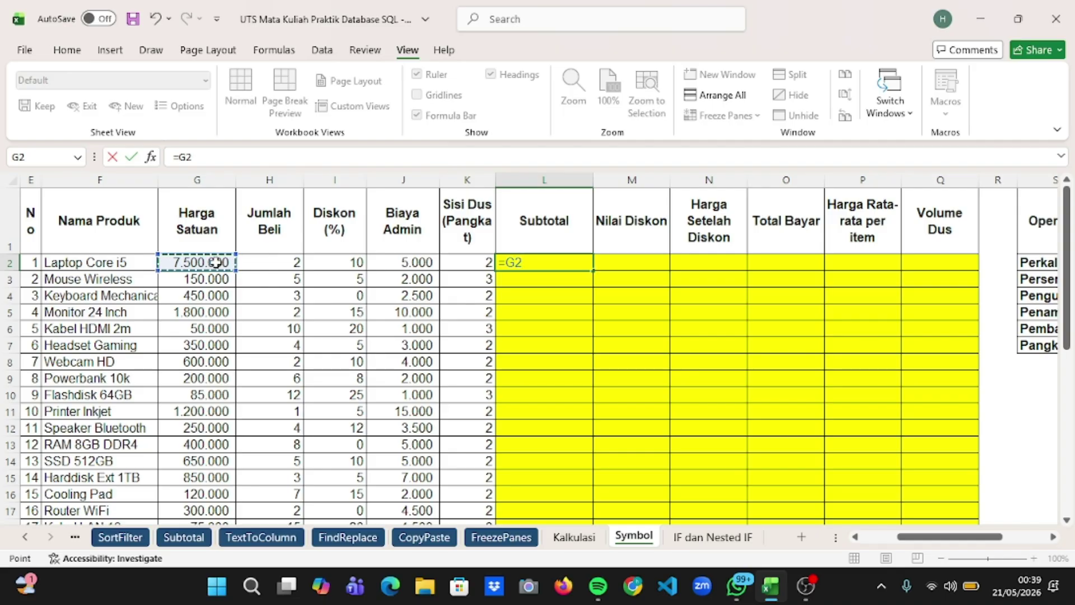
type("*")
left_click(291, 267)
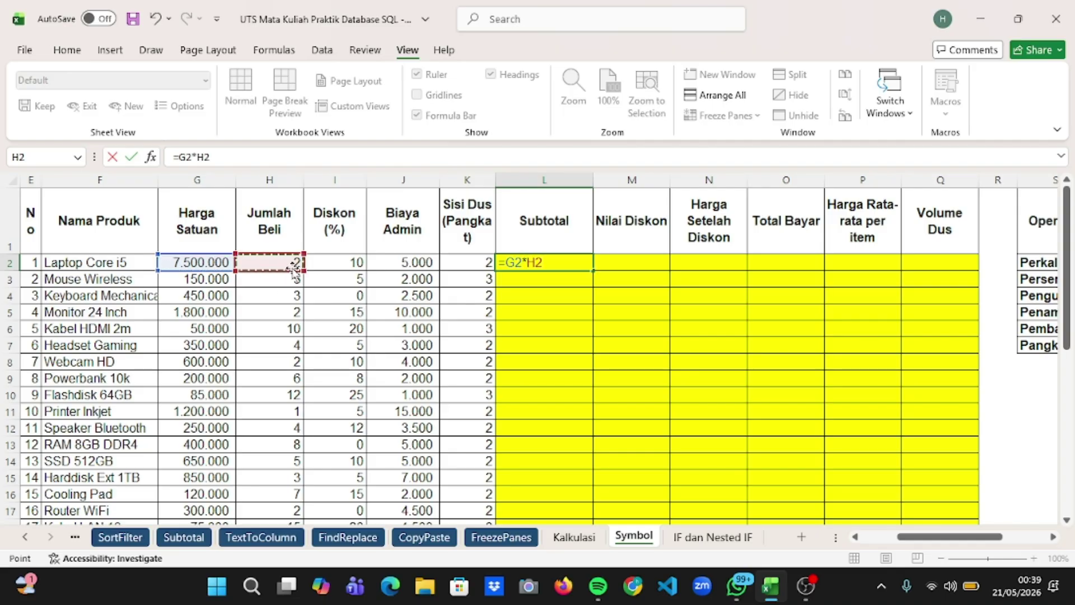
key("Return")
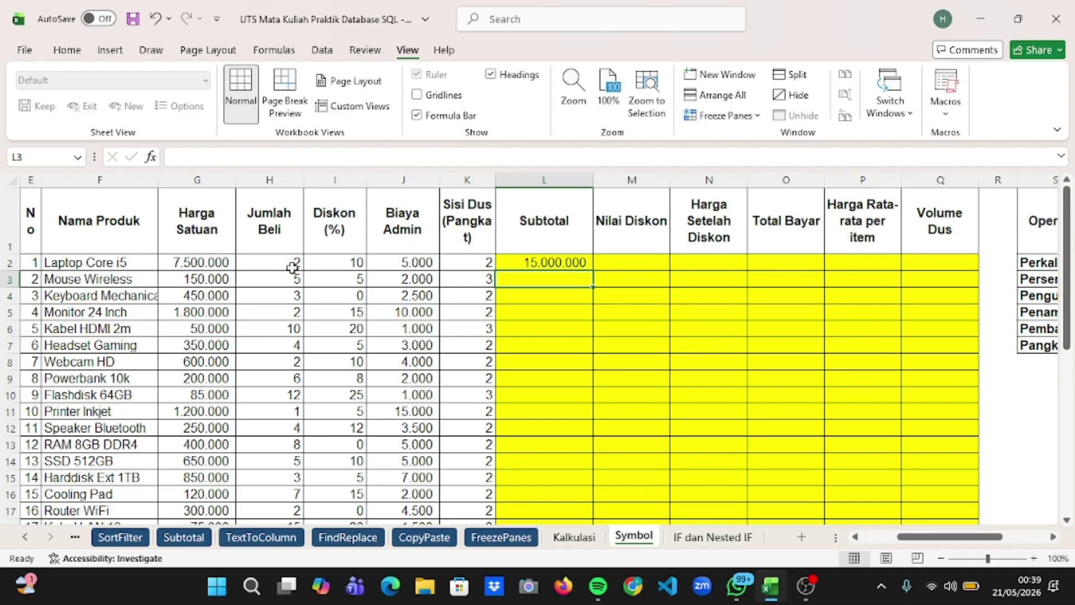
Fill the Subtotal formula from L2 down through L26 and select the first Nilai Diskon cell, M2.
left_click(560, 263)
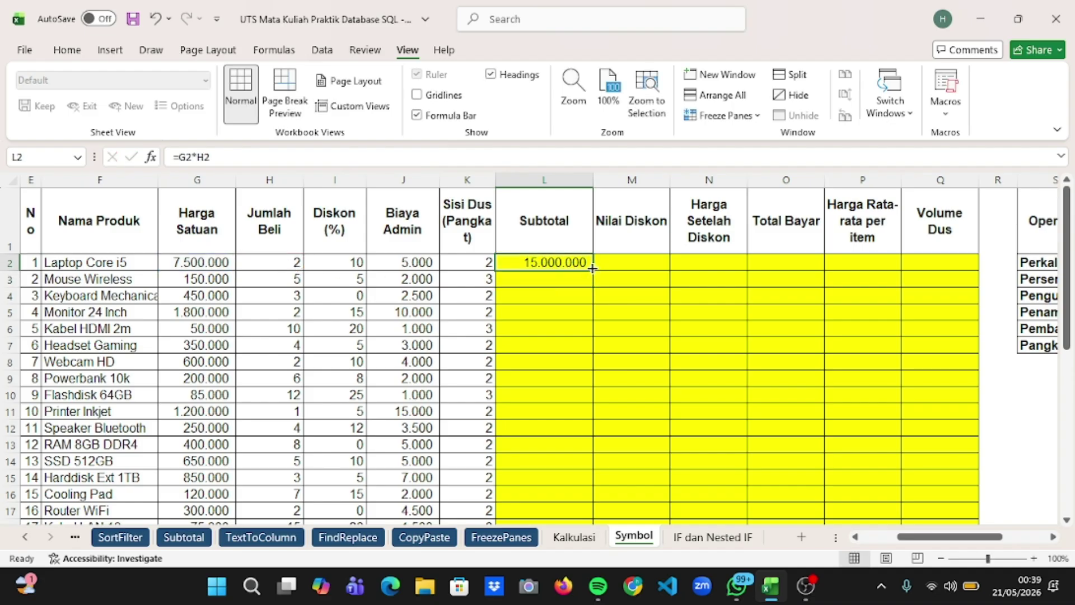
left_click_drag(592, 268, 588, 500)
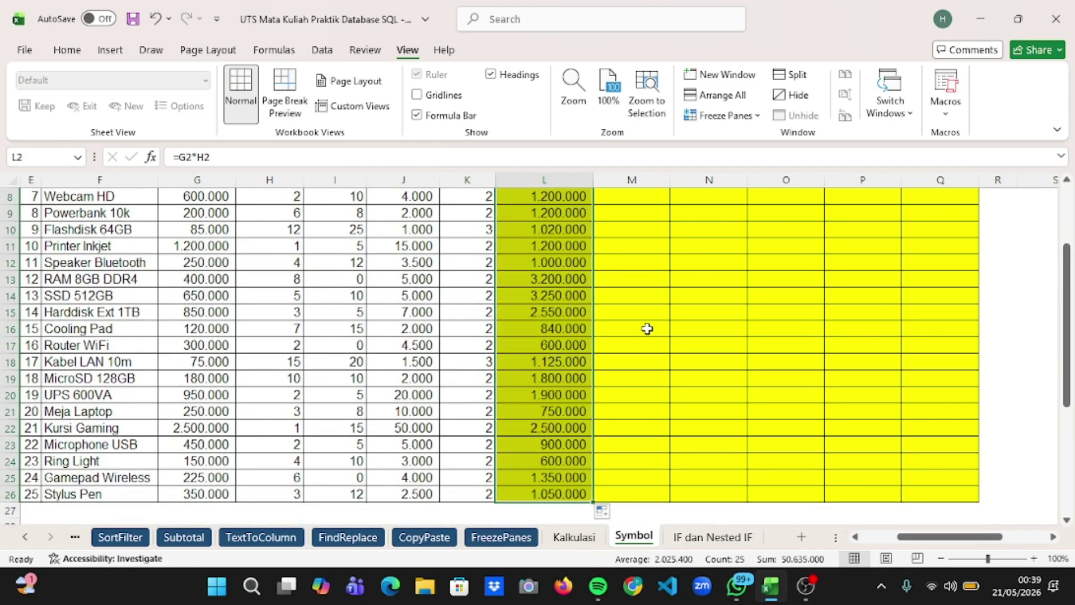
scroll(644, 325, "up", 3)
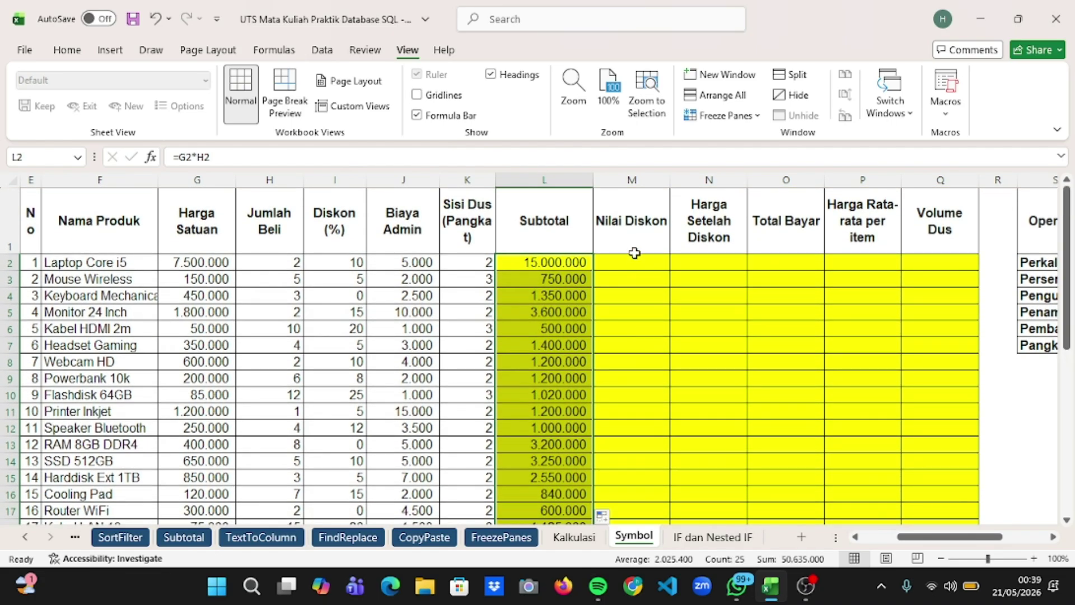
left_click(635, 269)
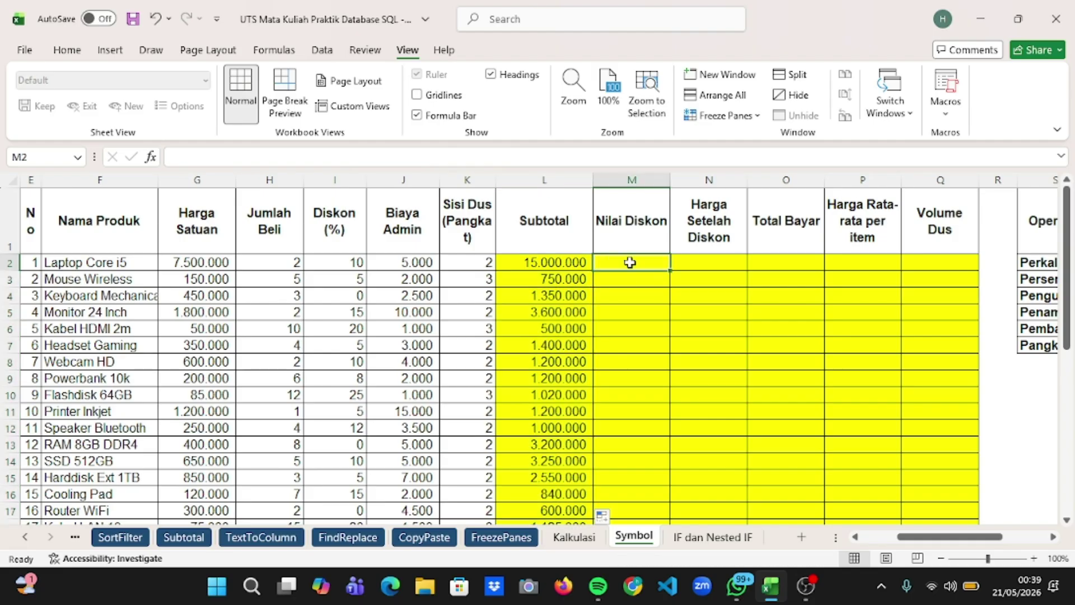
Calculate the first product's Nilai Diskon in M2 as Subtotal times the Diskon percentage, =L2*I2/100.
double_click(632, 263)
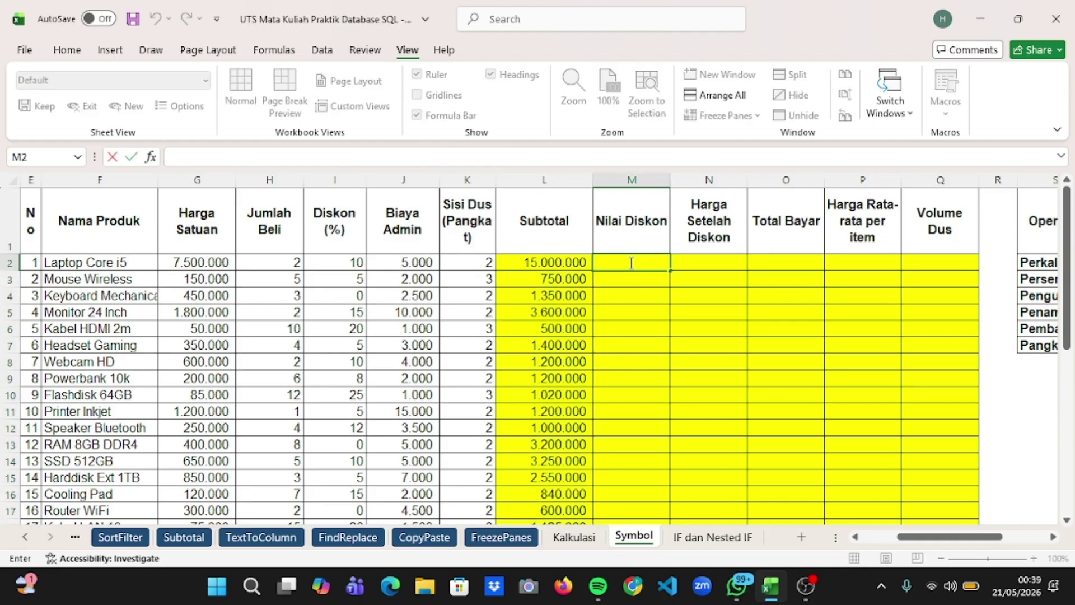
type("=")
left_click(542, 263)
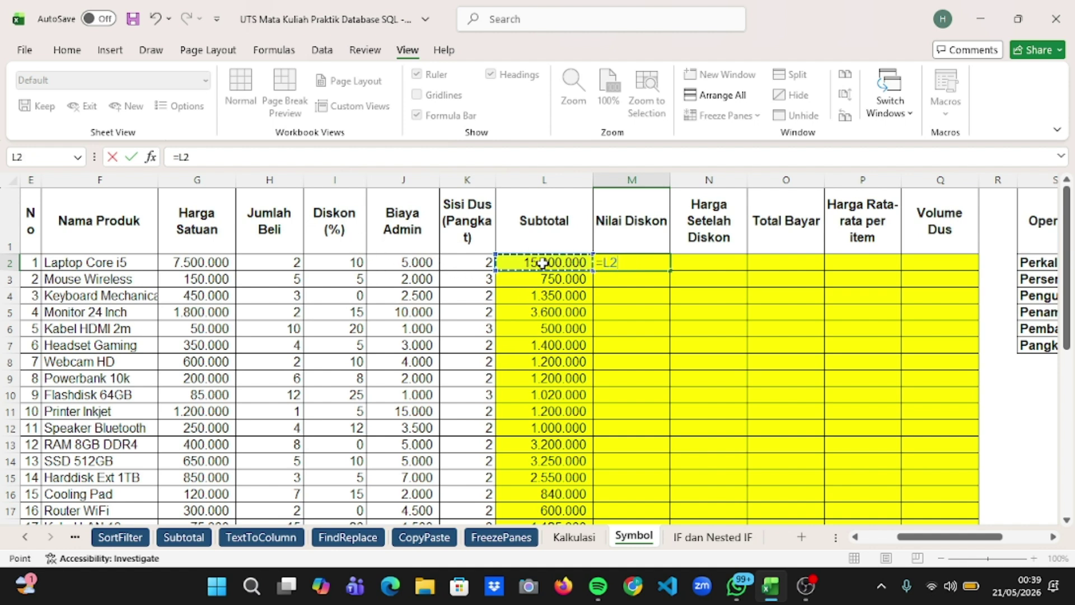
type("*")
left_click(339, 262)
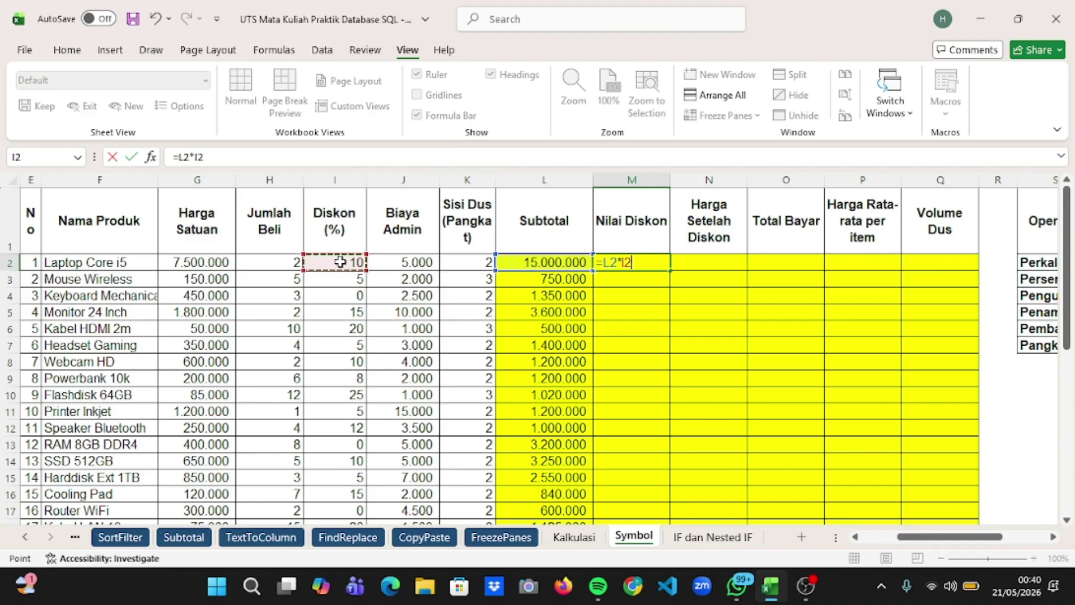
type(")")
type("100")
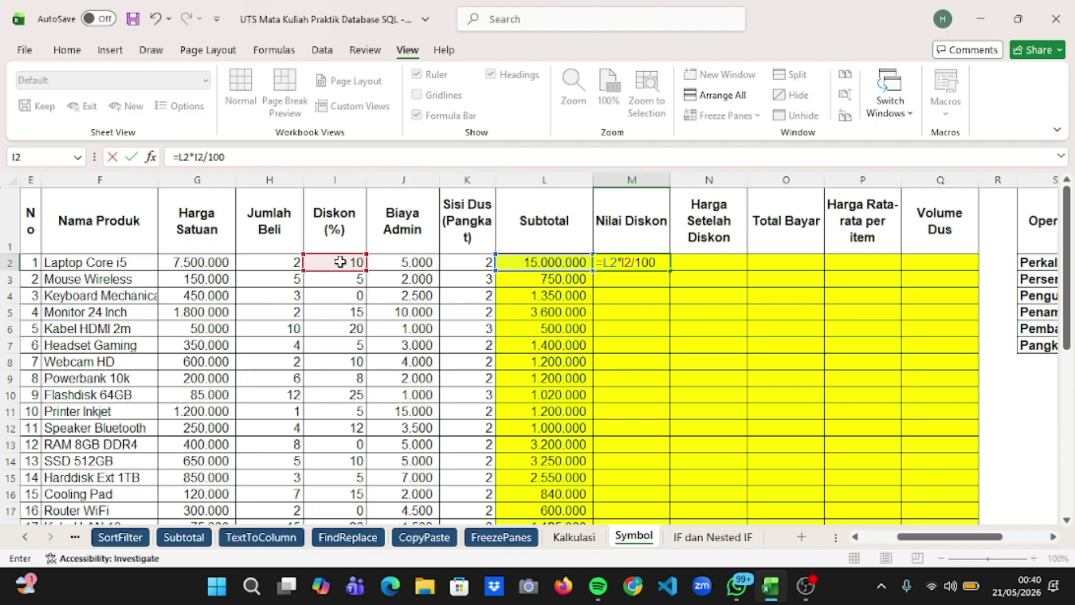
key("Return")
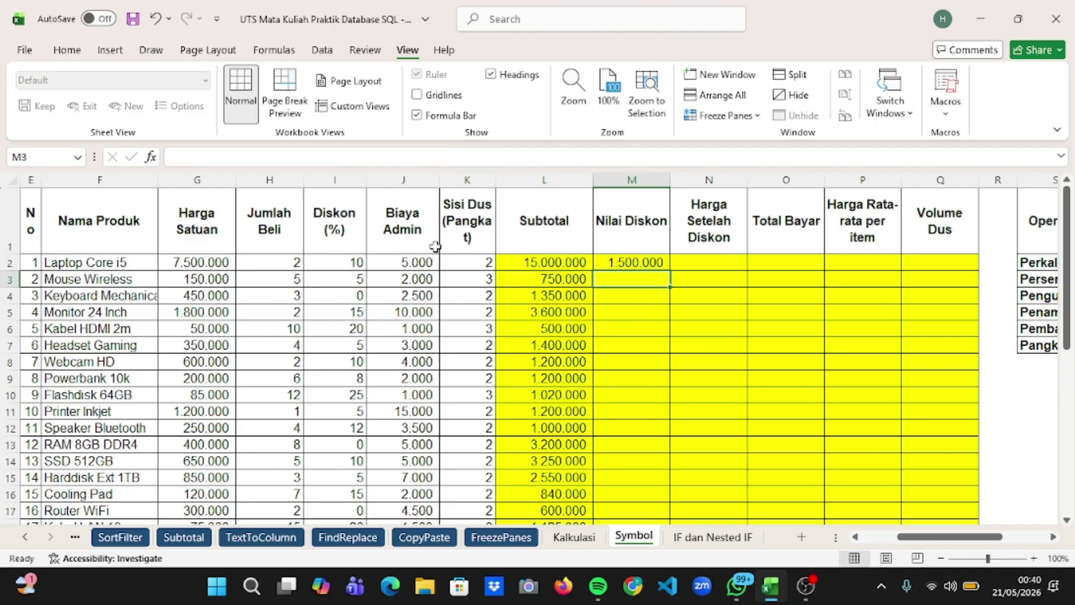
Fill the Nilai Diskon formula from M2 down through M26.
left_click(626, 261)
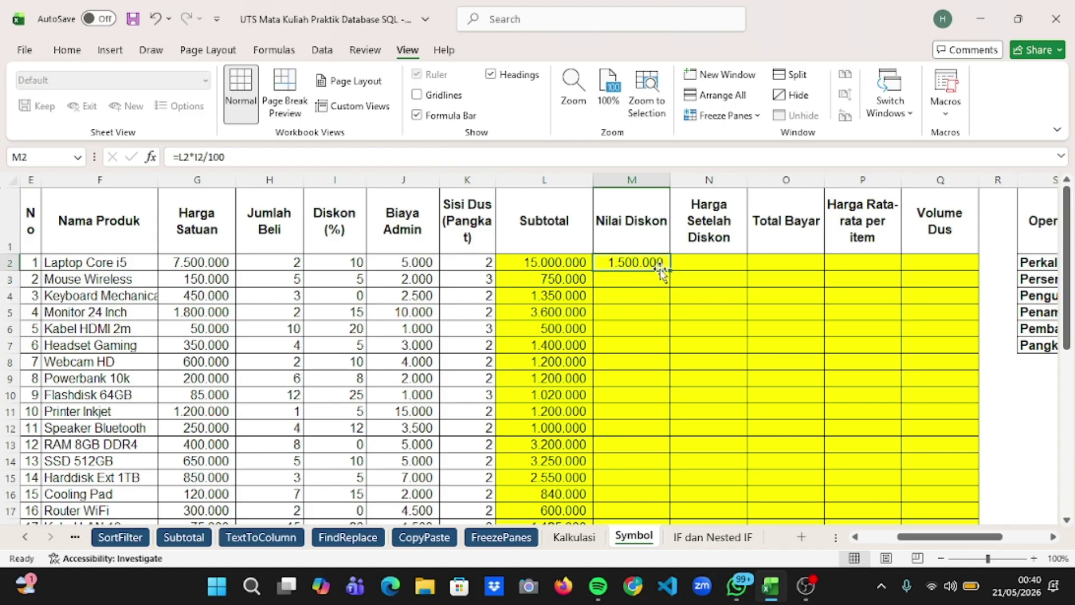
left_click_drag(668, 273, 647, 501)
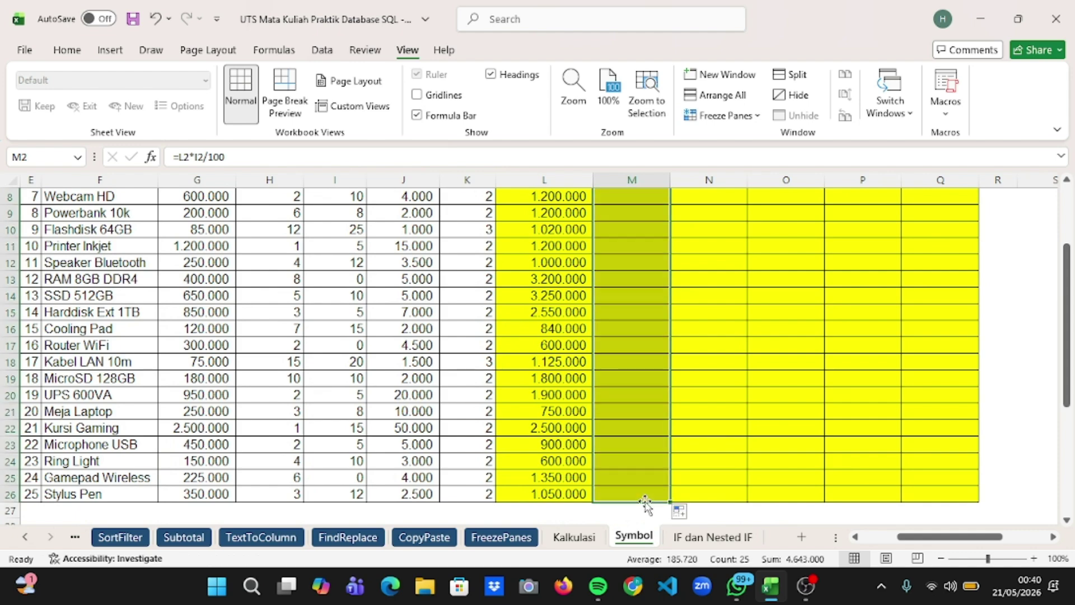
scroll(697, 324, "up", 3)
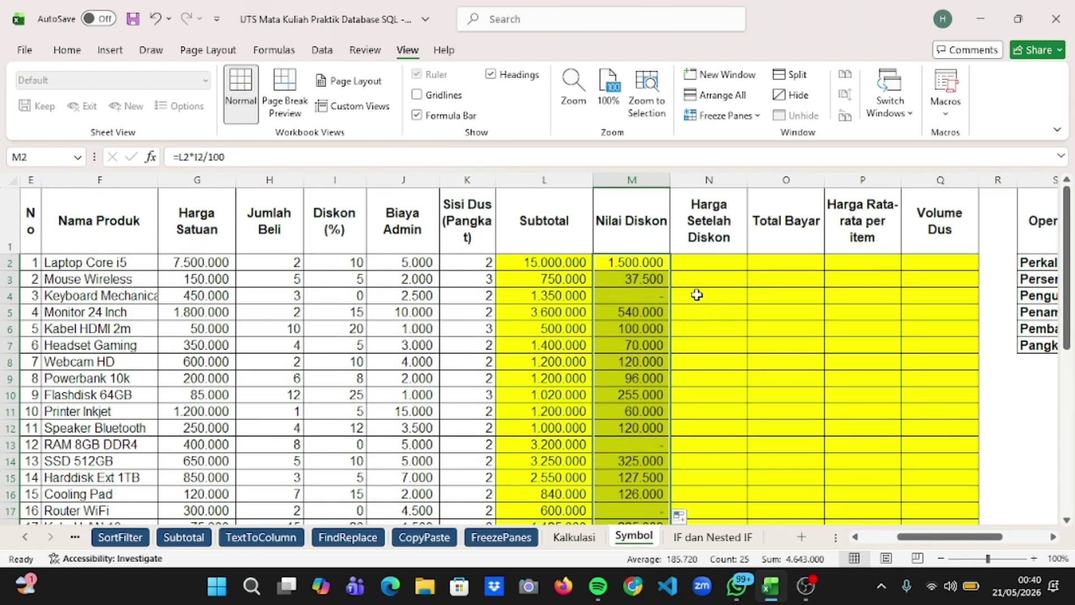
left_click(697, 295)
Calculate the first product's Harga Setelah Diskon in N2 as Subtotal minus Nilai Diskon, =L2-M2.
left_click(693, 266)
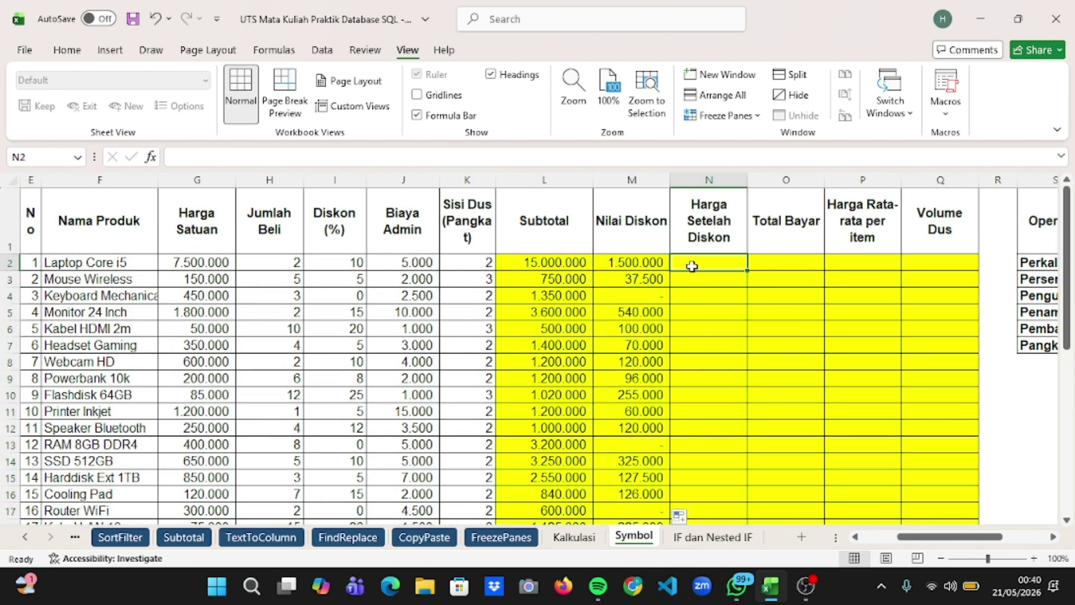
double_click(693, 267)
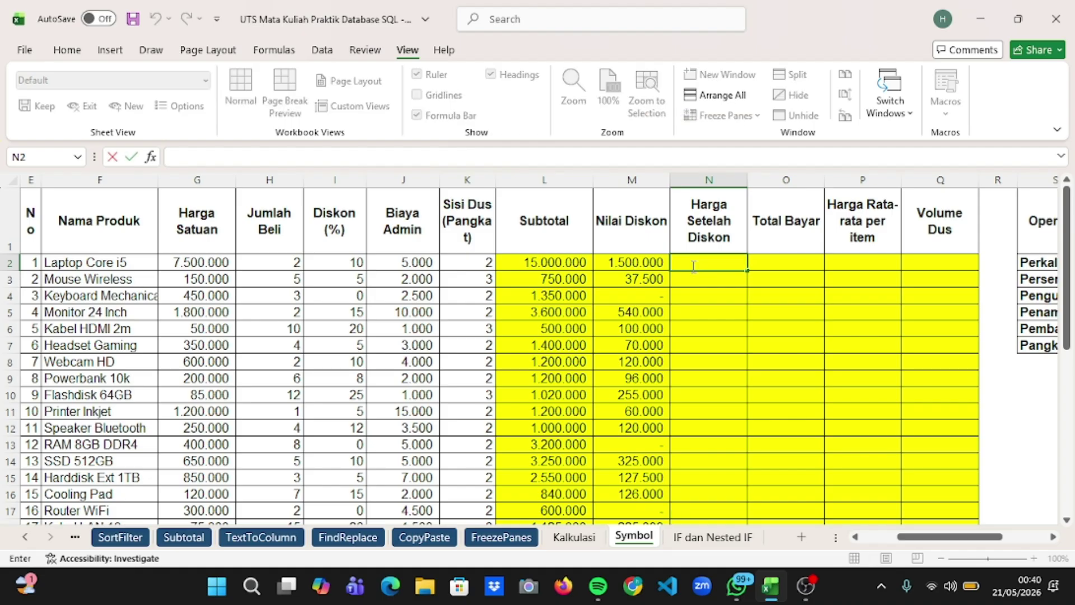
type("=")
left_click(572, 266)
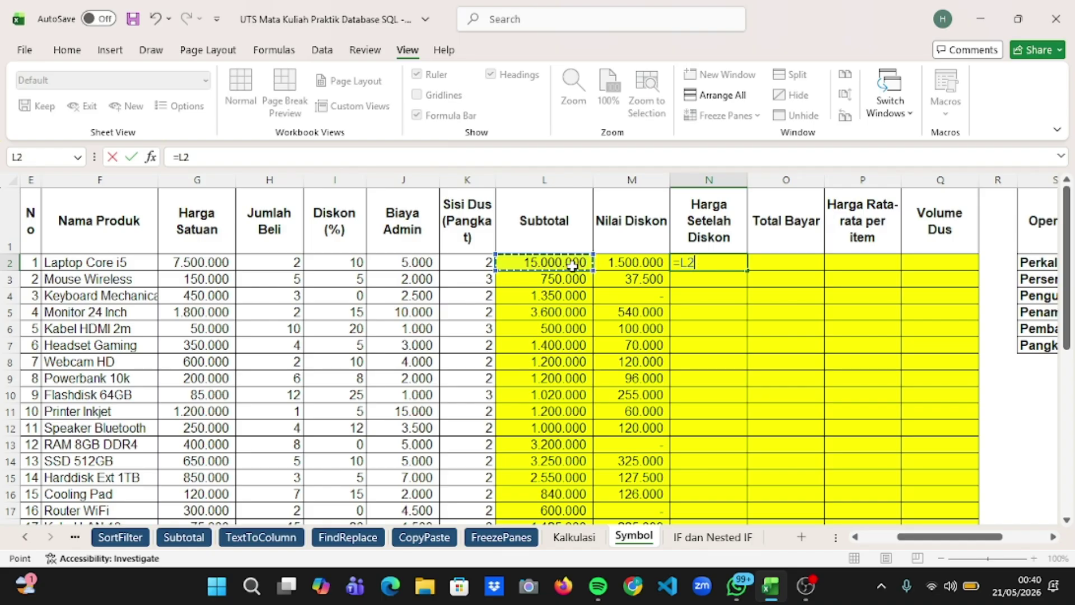
type("-")
left_click(626, 264)
key("Return")
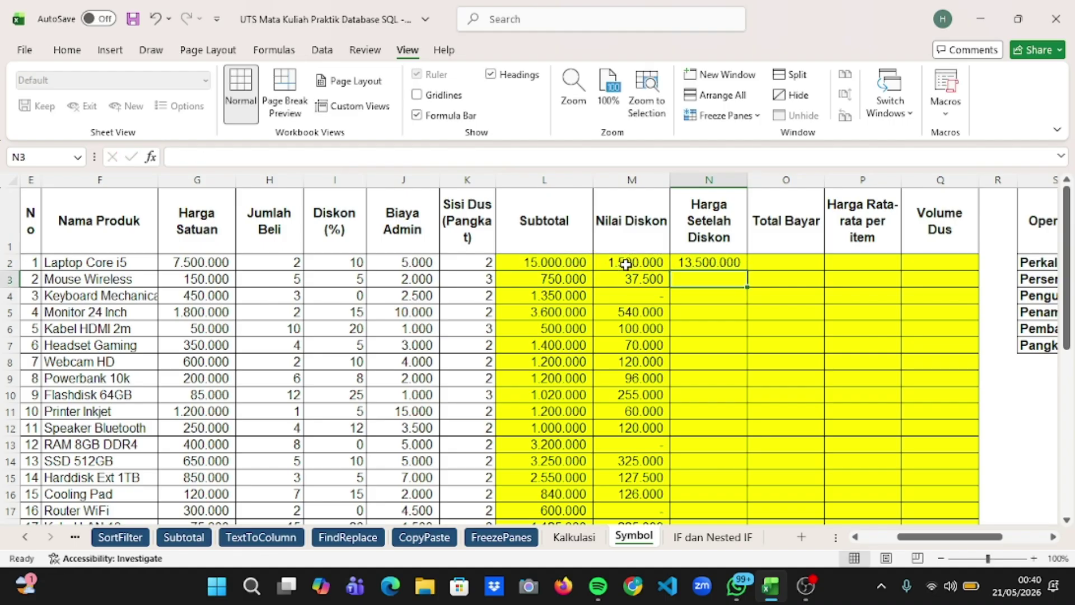
Fill the Harga Setelah Diskon formula from N2 down through N26.
left_click(739, 262)
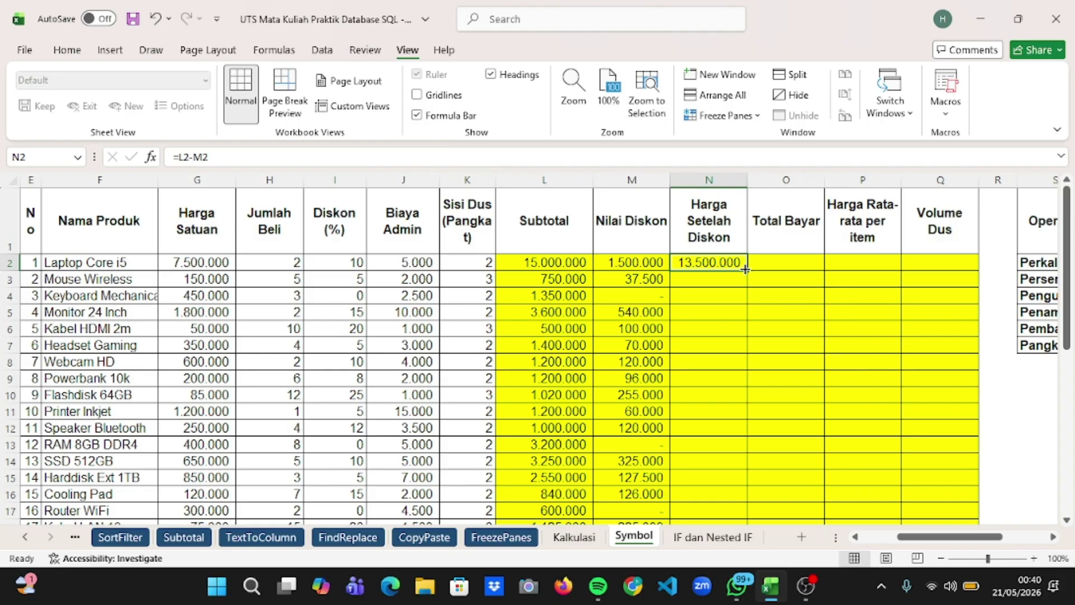
left_click_drag(746, 271, 749, 565)
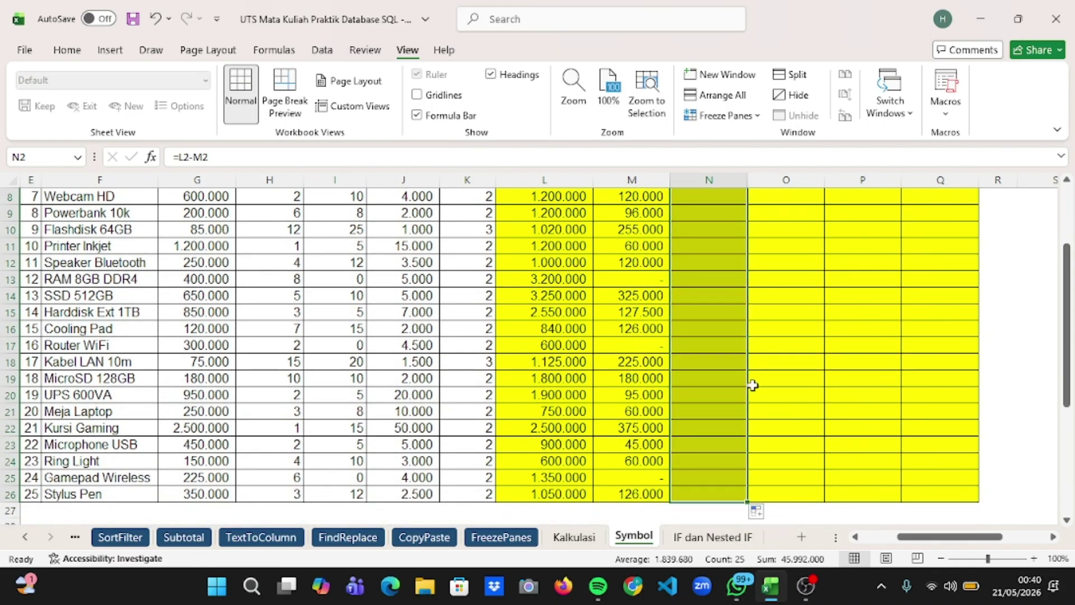
scroll(752, 385, "up", 3)
Calculate the first product's Total Bayar in O2 as Harga Setelah Diskon plus Biaya Admin, =N2+J2.
left_click(792, 264)
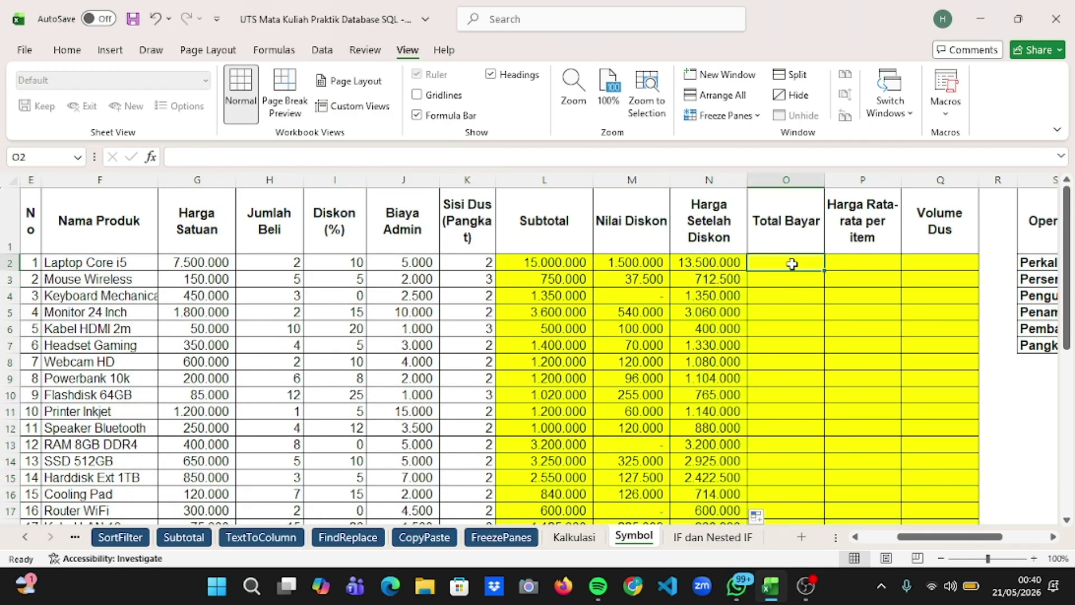
type("=")
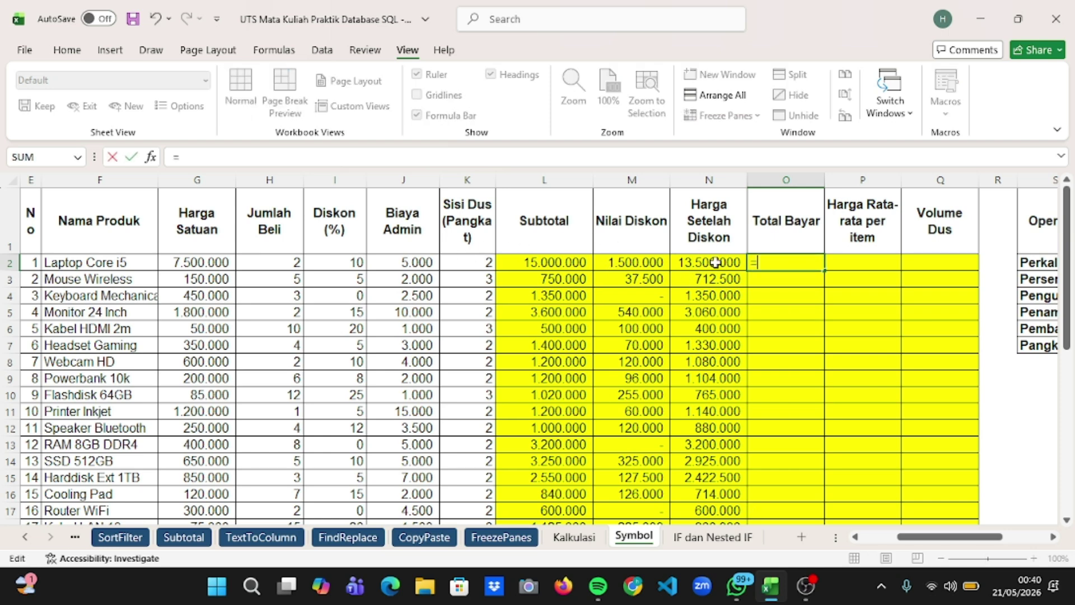
left_click(716, 263)
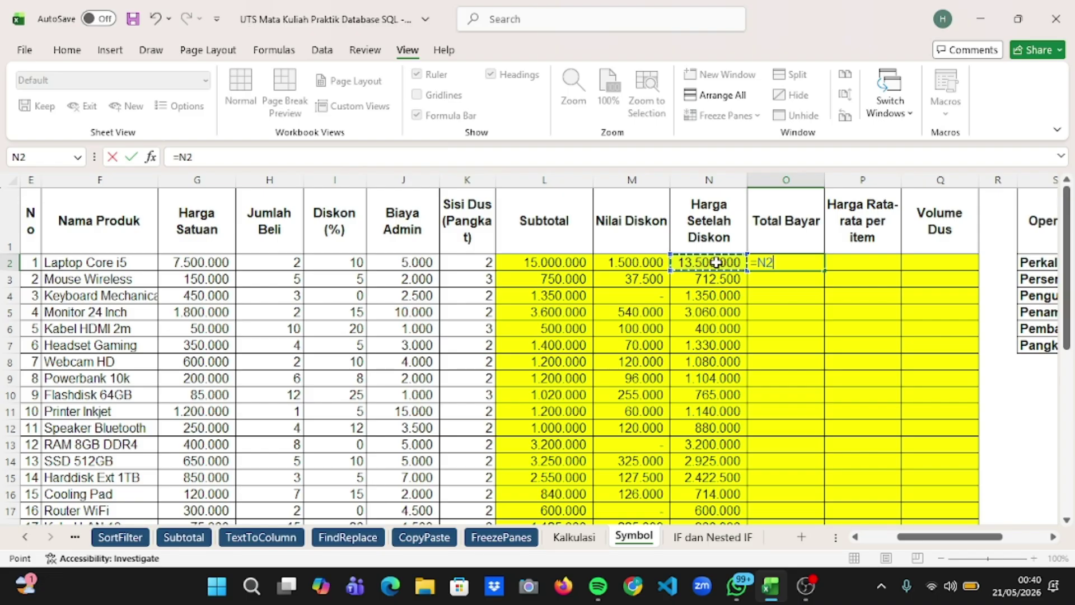
type("+")
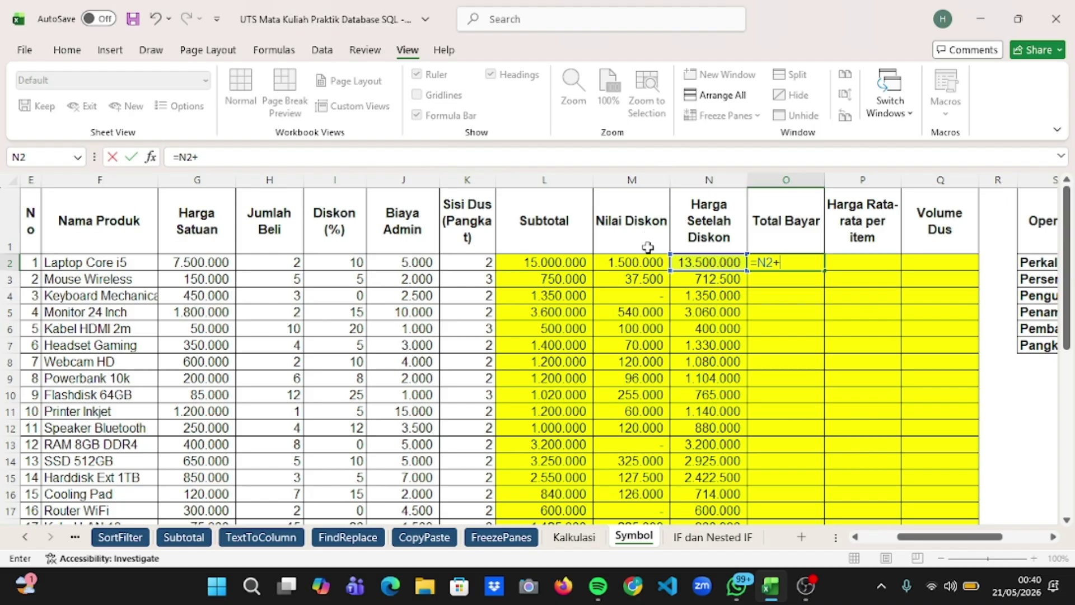
left_click(419, 263)
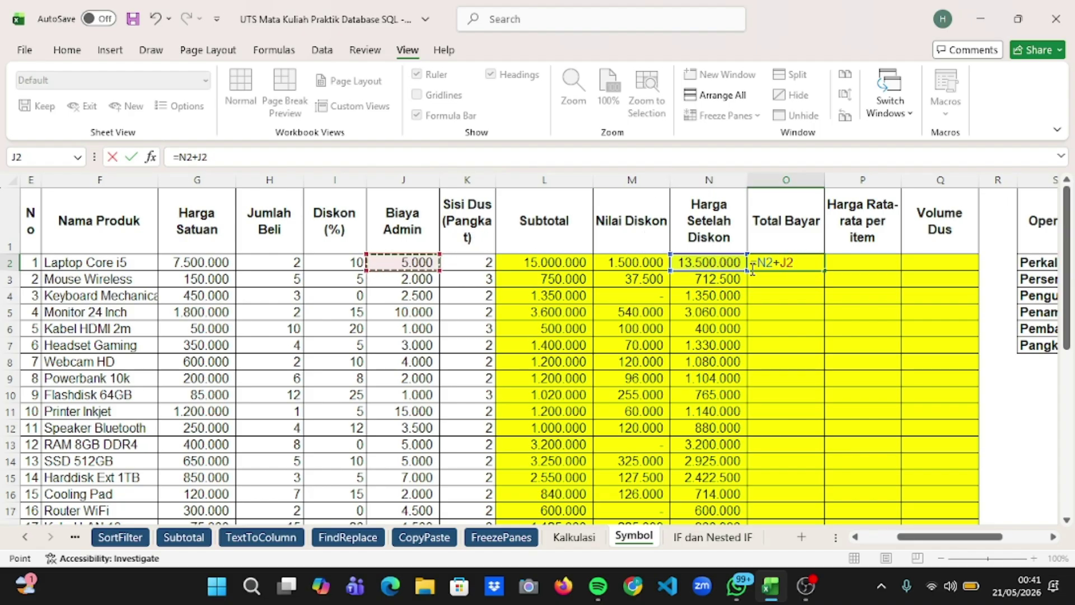
key("Return")
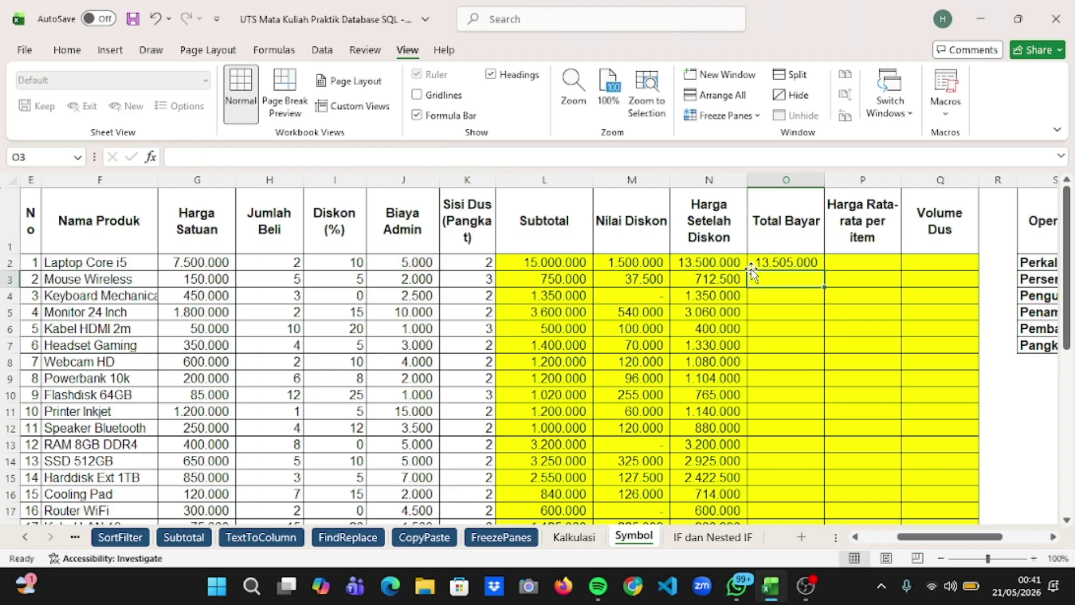
Fill the Total Bayar formula from O2 down through O26.
left_click(792, 264)
left_click_drag(828, 268, 811, 504)
scroll(868, 342, "up", 3)
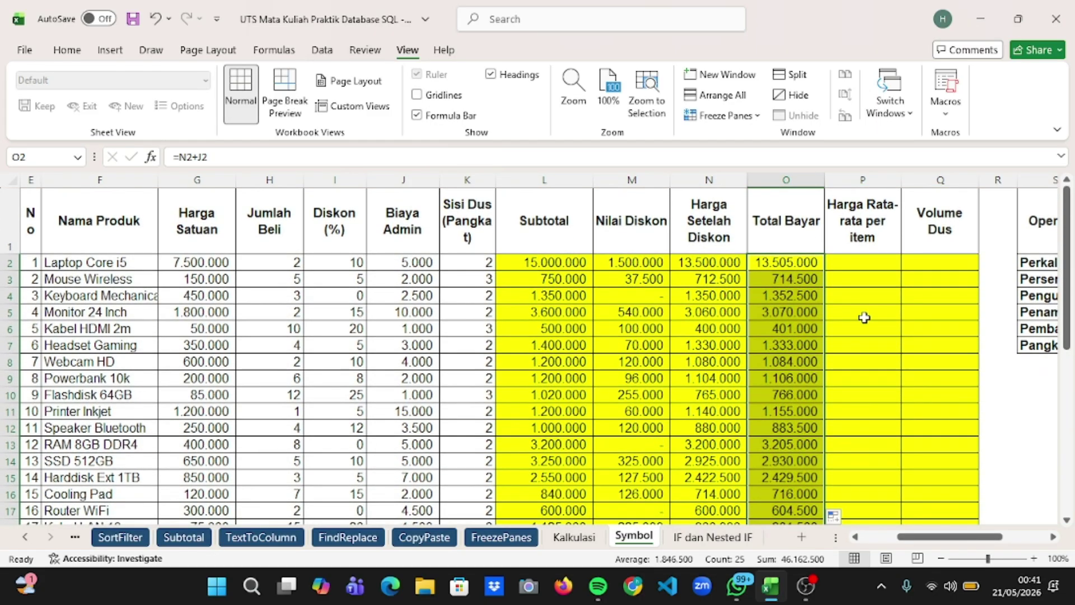
left_click(864, 318)
Calculate the first product's Harga Rata-rata per item in P2 as Total Bayar divided by Jumlah Beli, =O2/H2.
left_click(850, 262)
type("=")
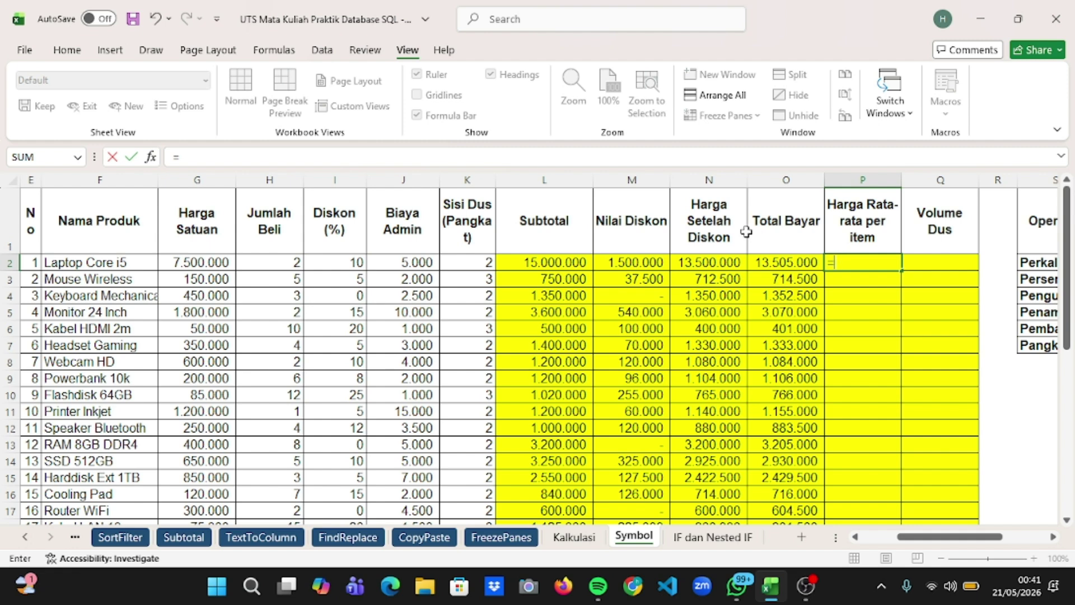
left_click(776, 261)
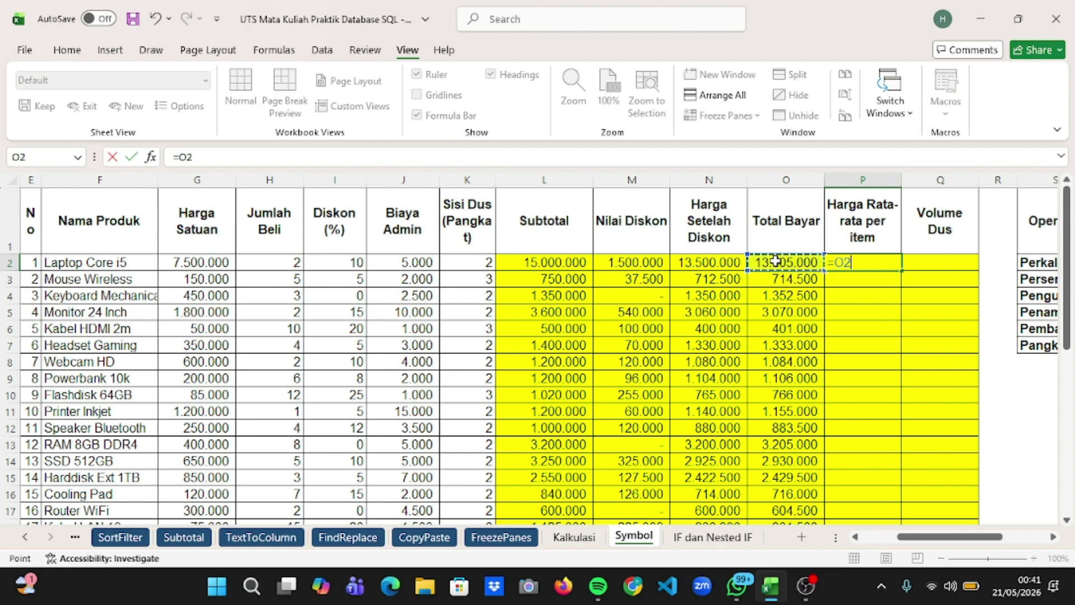
type("+")
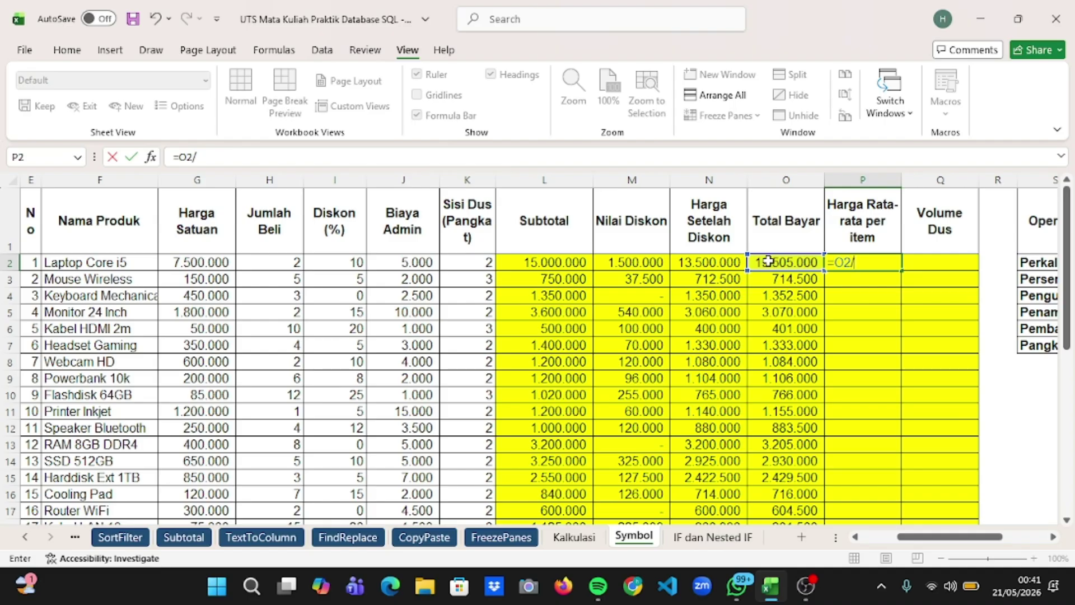
left_click(269, 267)
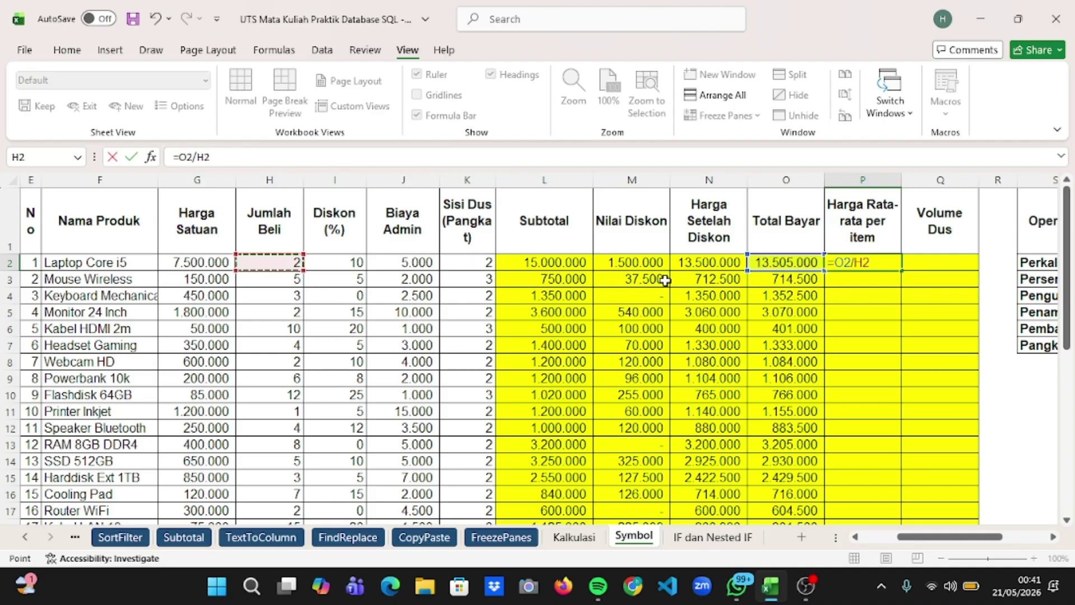
key("Return")
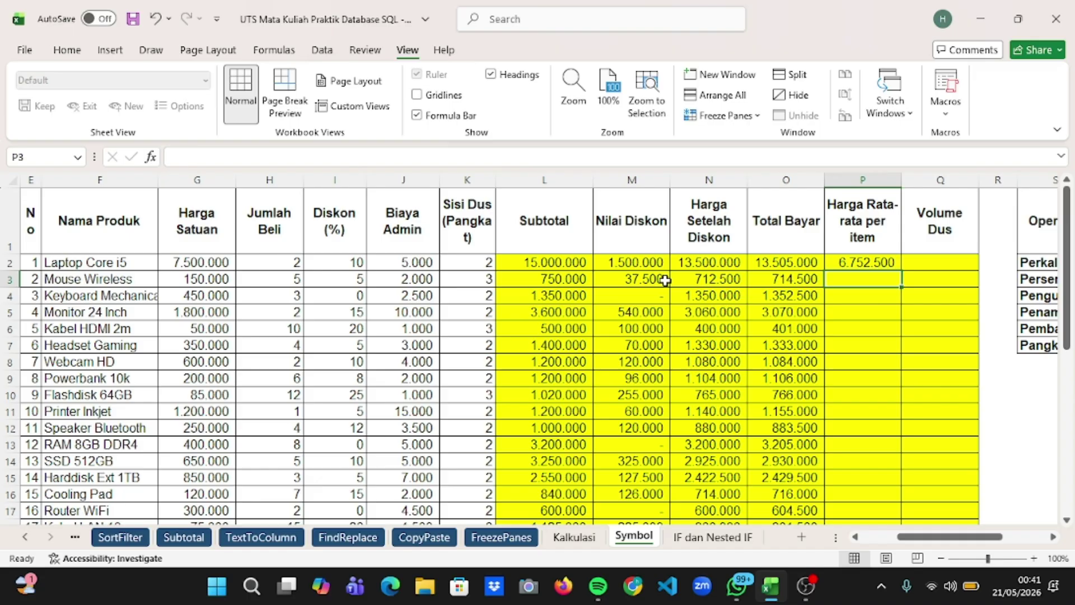
Fill the Harga Rata-rata per item formula from P2 down through P26.
left_click(889, 263)
left_click_drag(903, 268, 894, 501)
scroll(894, 430, "up", 3)
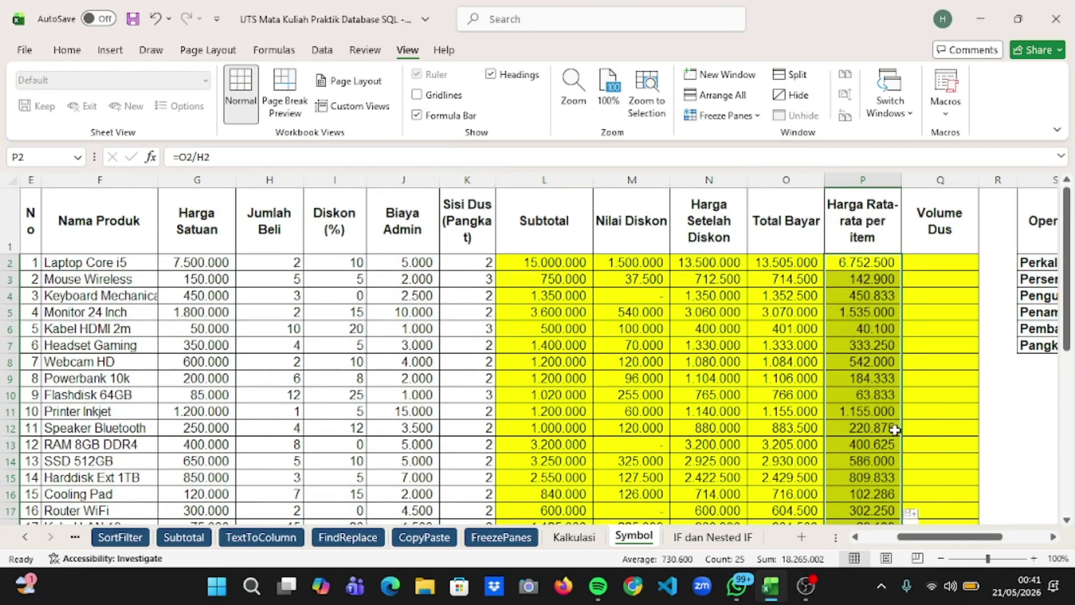
Enter the Volume Dus formula =H2/K2 in Q2, dividing Jumlah Beli by Sisi Dus, and fill it down through Q26.
left_click(938, 261)
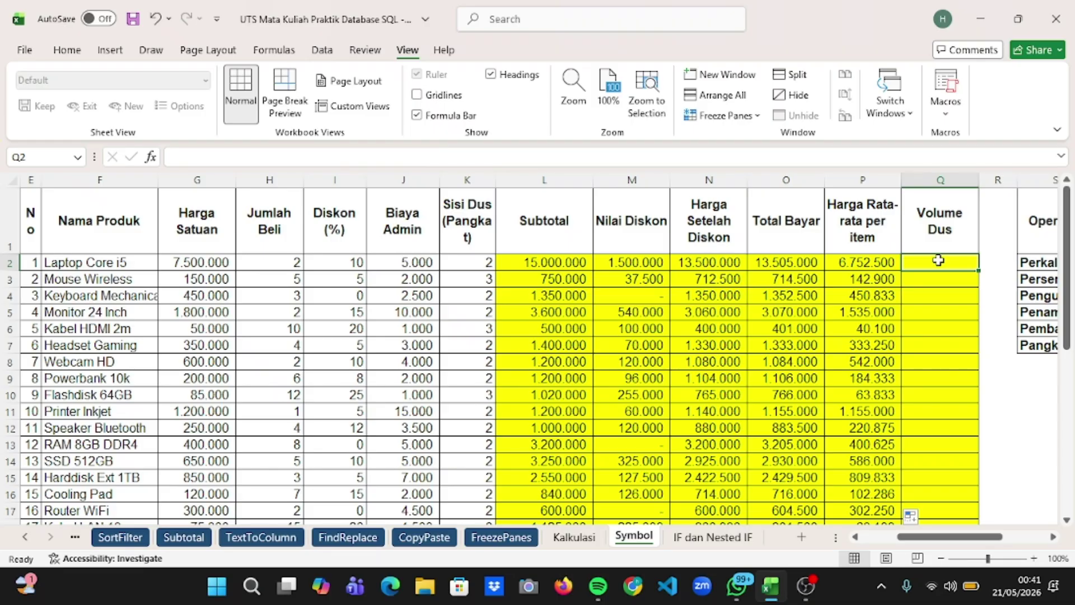
double_click(940, 261)
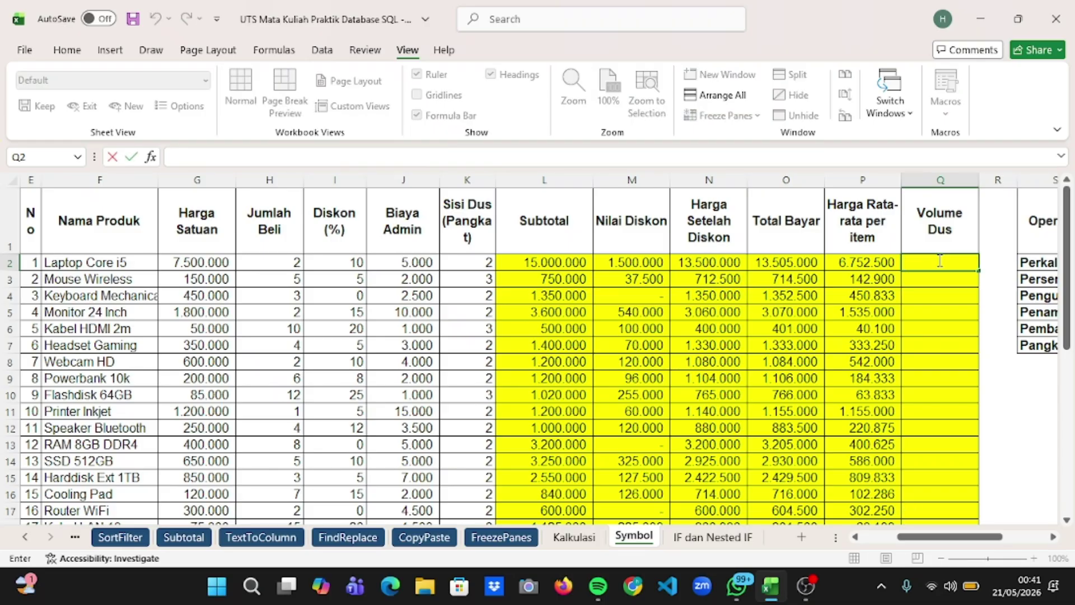
type("=")
left_click(287, 263)
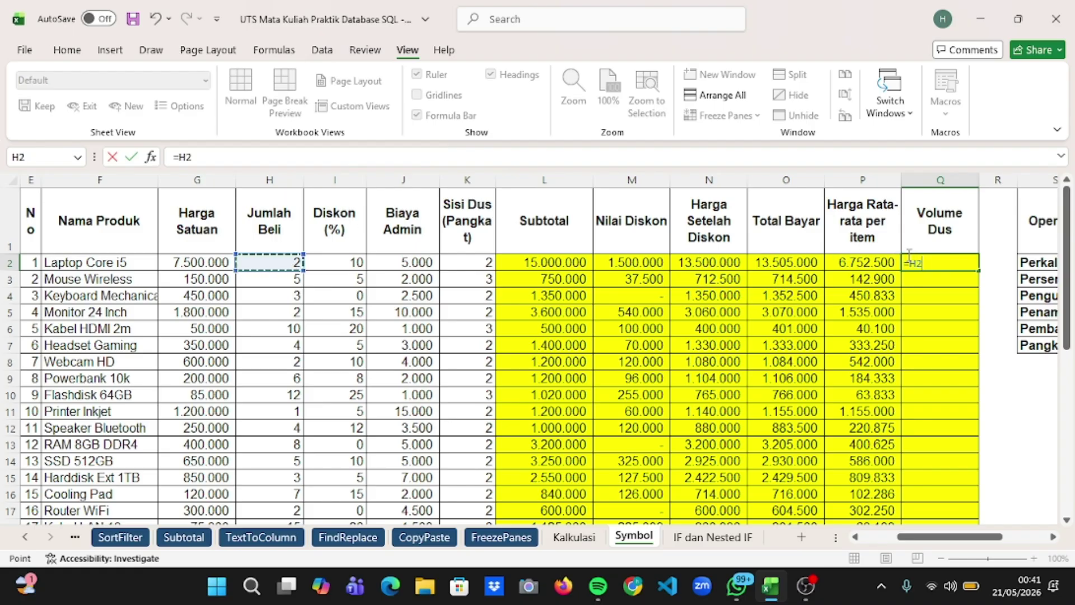
type("/")
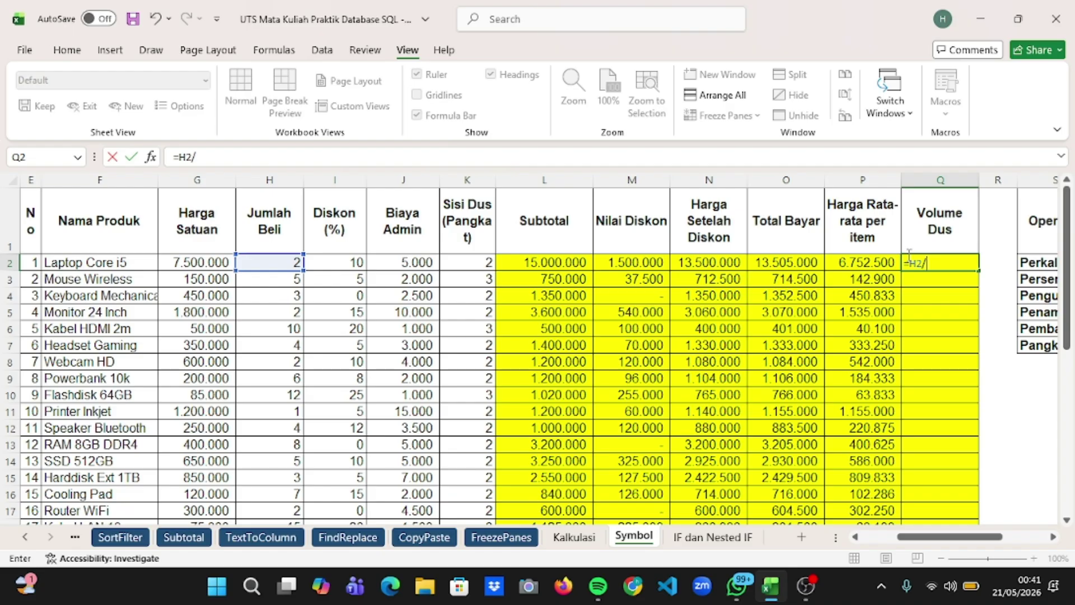
left_click(479, 263)
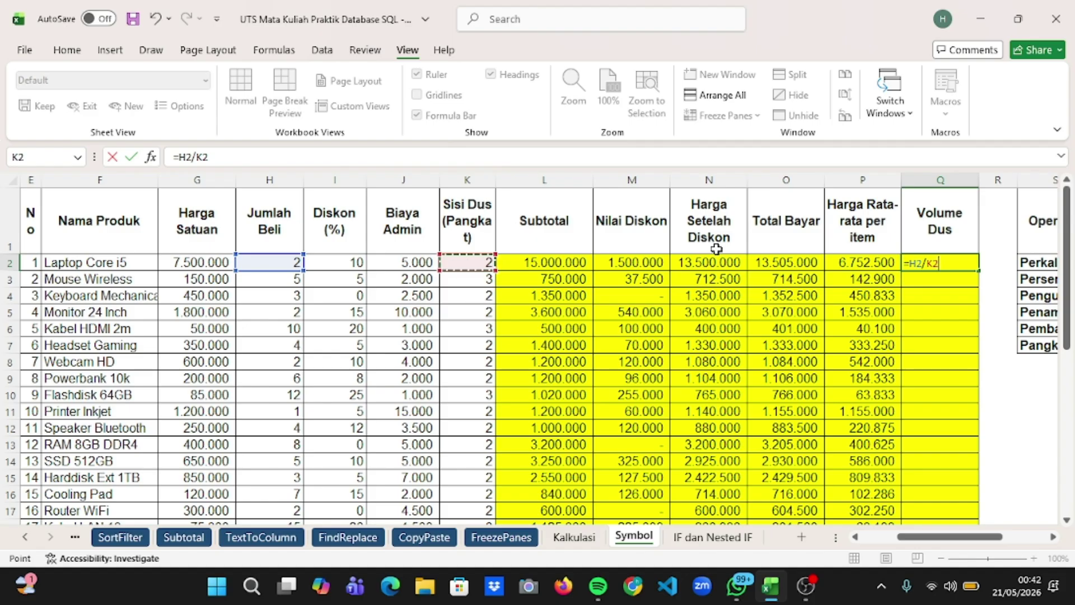
key("Return")
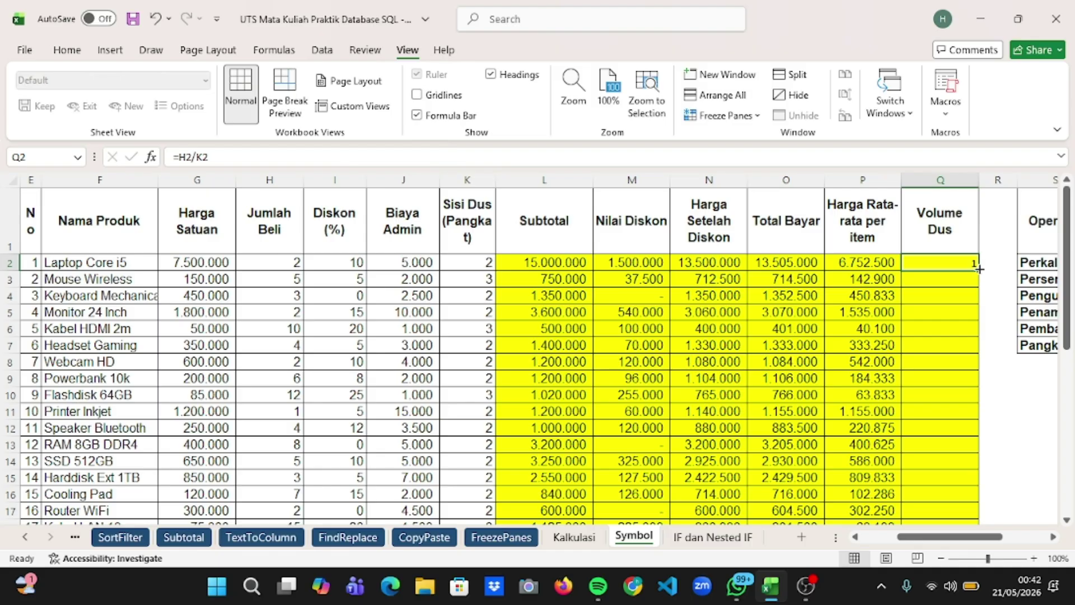
left_click_drag(981, 271, 989, 497)
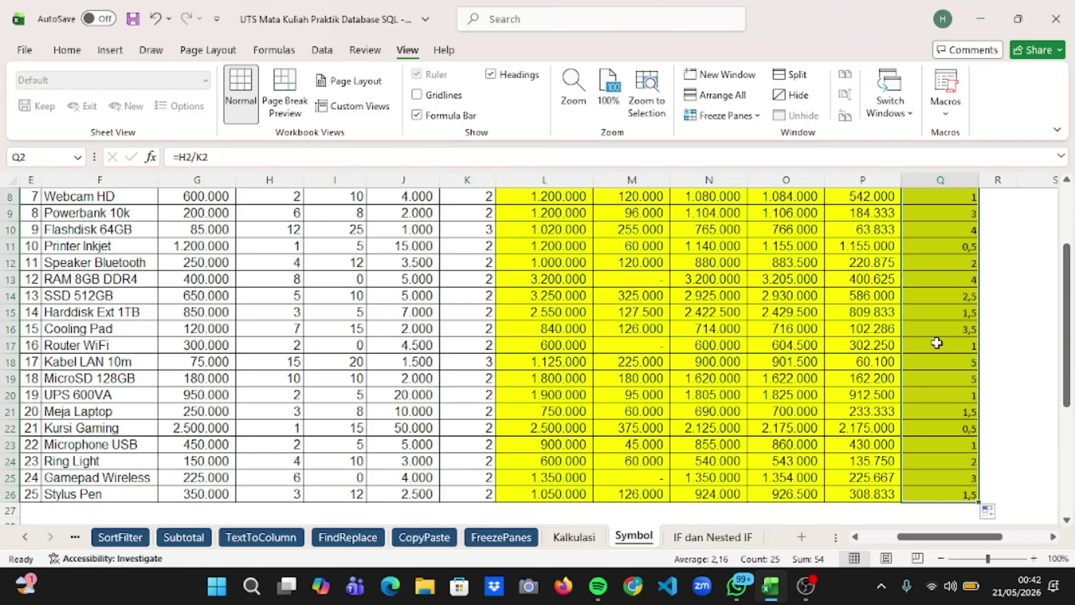
scroll(937, 343, "up", 3)
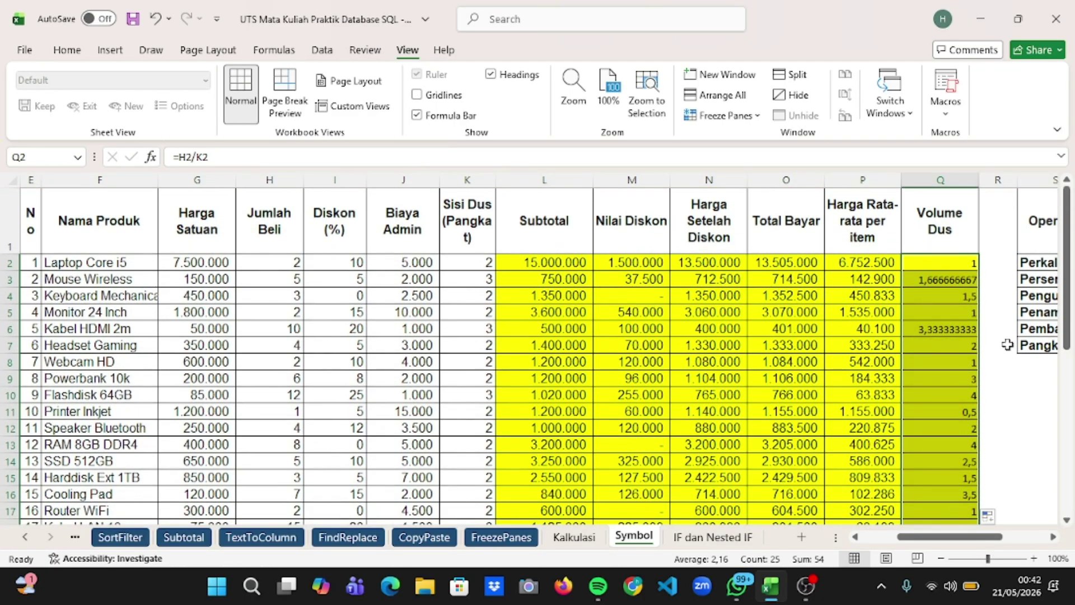
On the IF dan Nested IF sheet, begin an IF formula in G2 under Status Stok with the condition C2<D2.
left_click(1007, 344)
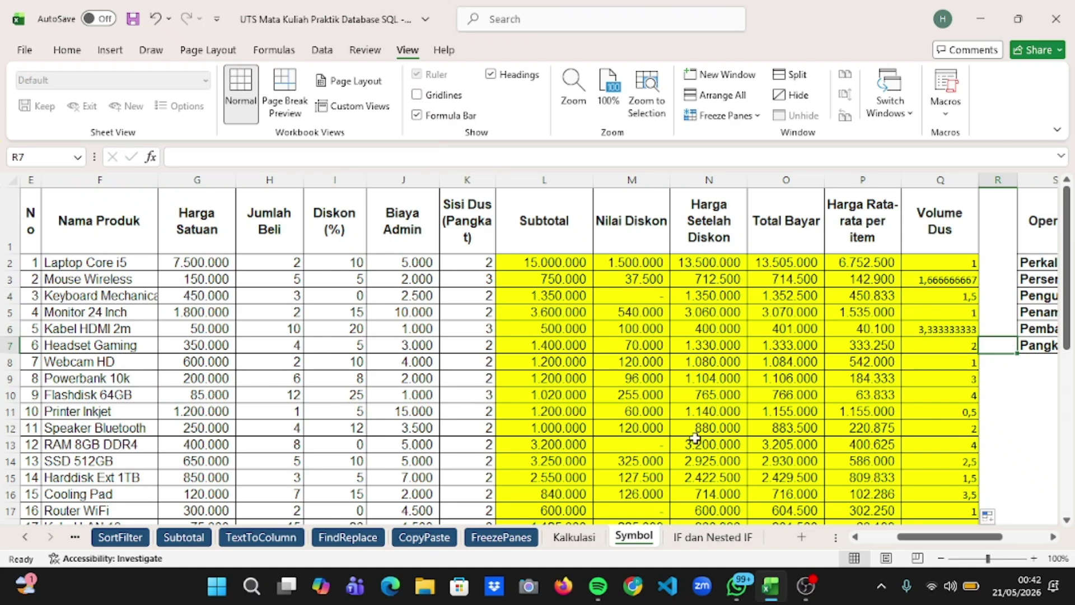
left_click(718, 536)
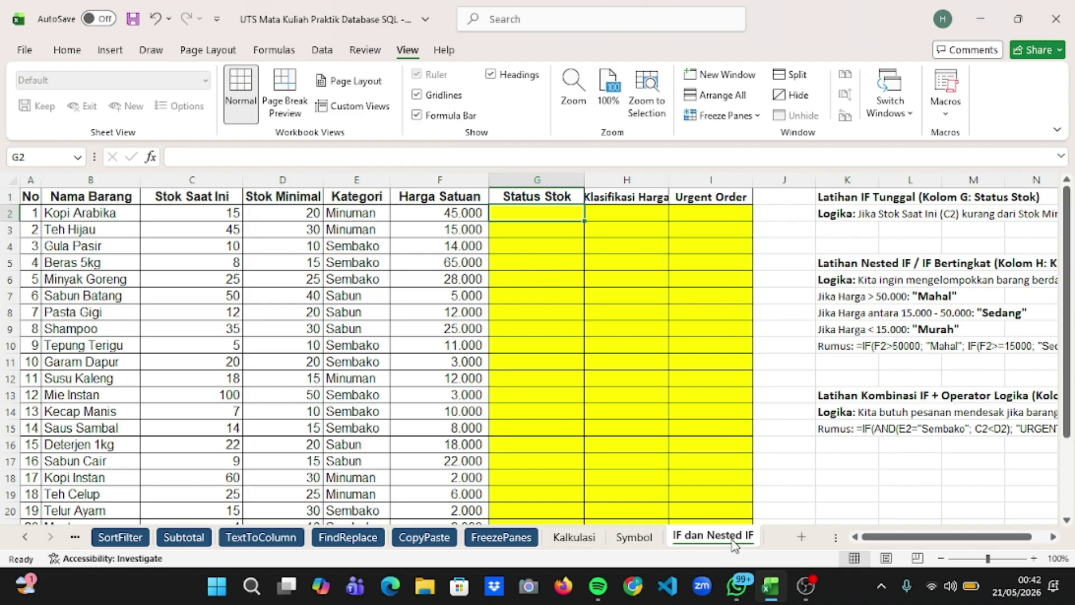
double_click(522, 210)
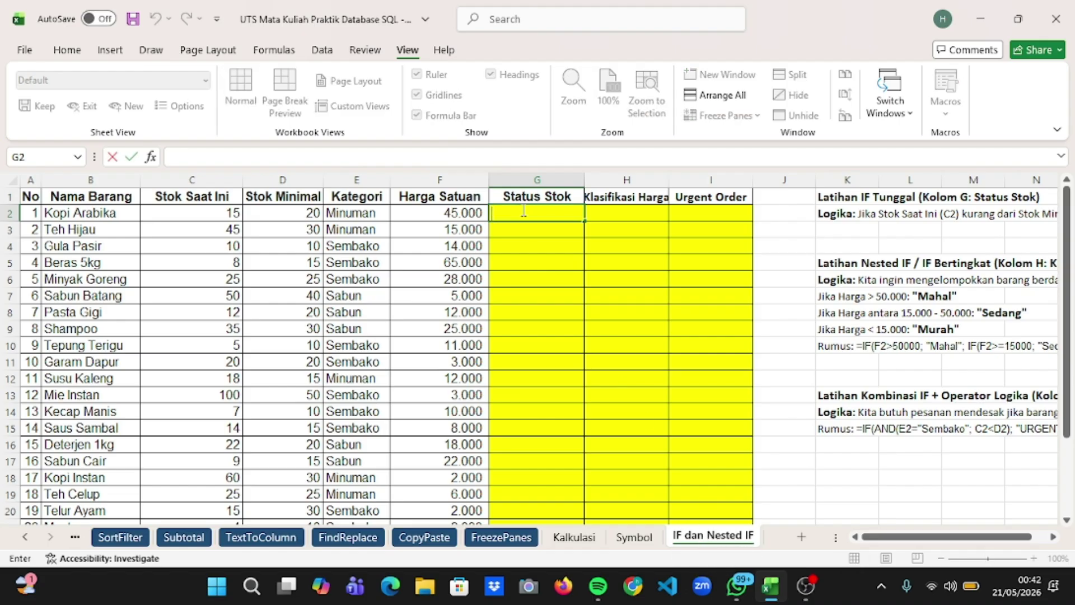
type("=if")
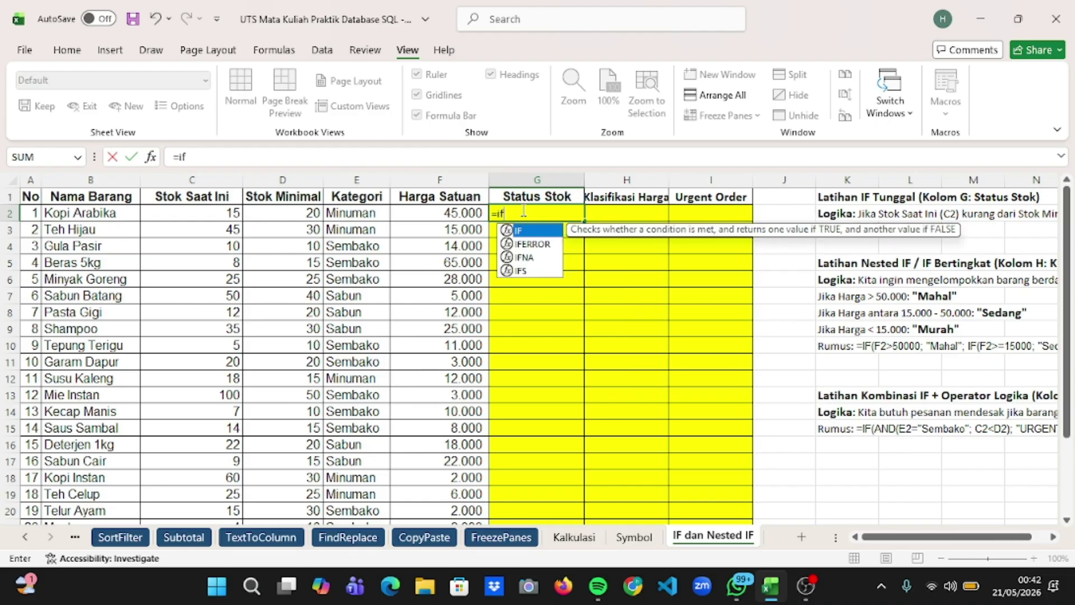
key("Tab")
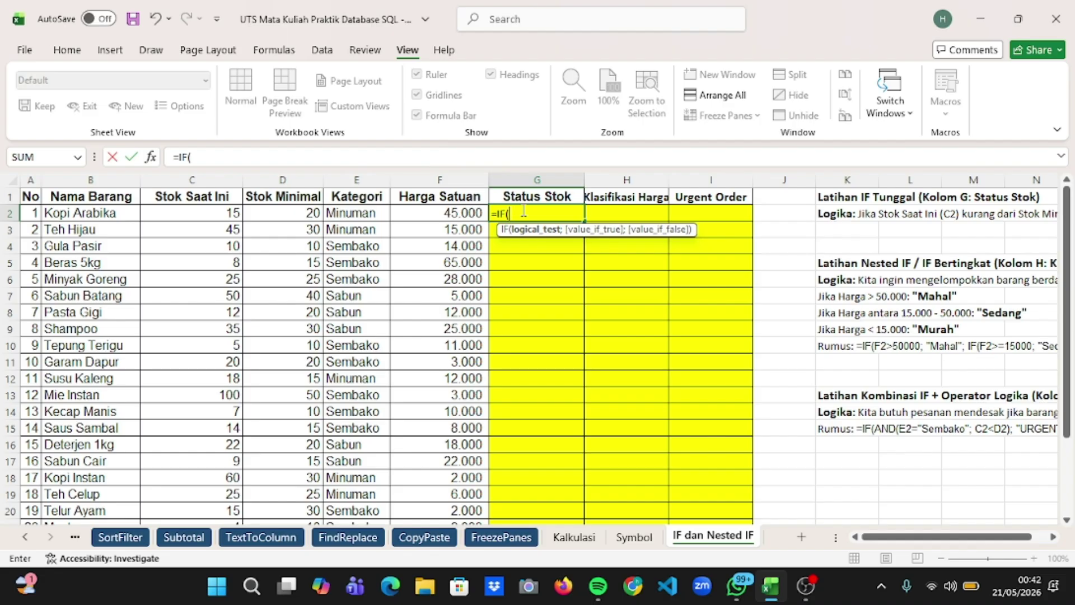
left_click(206, 211)
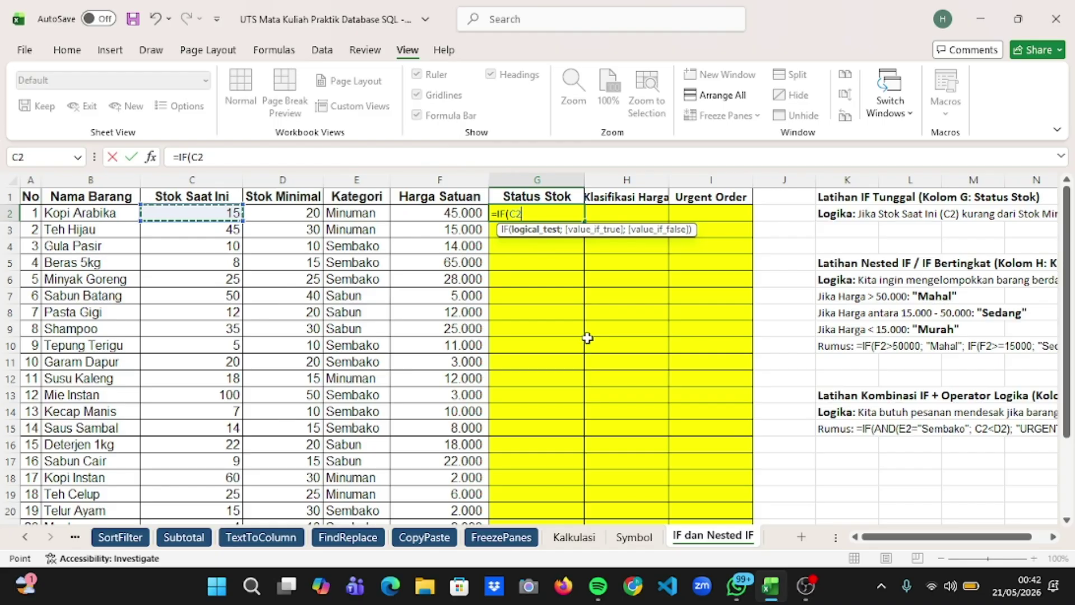
type("<")
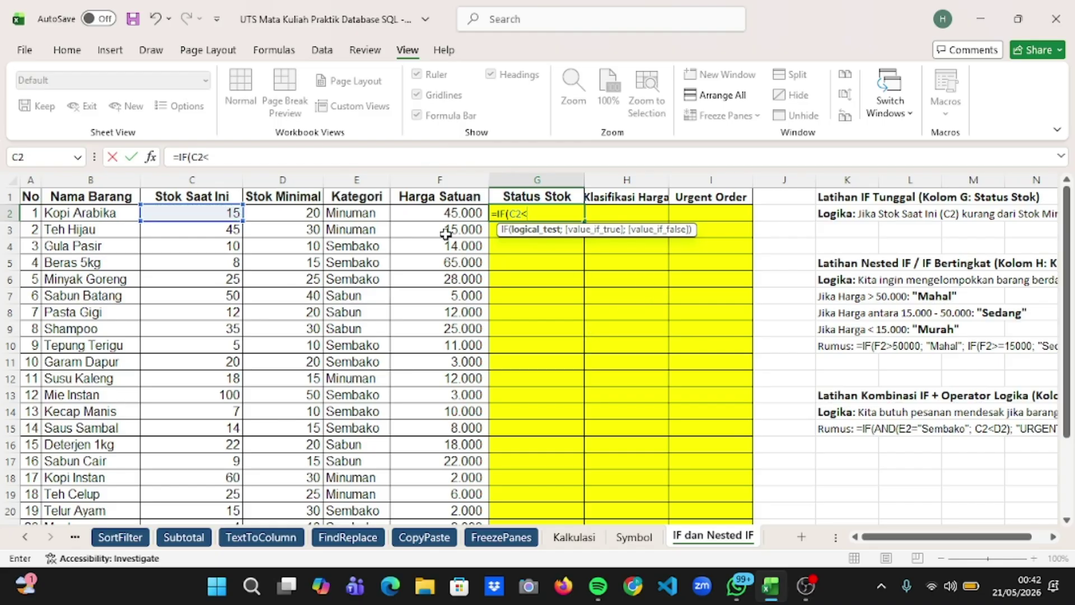
left_click(276, 211)
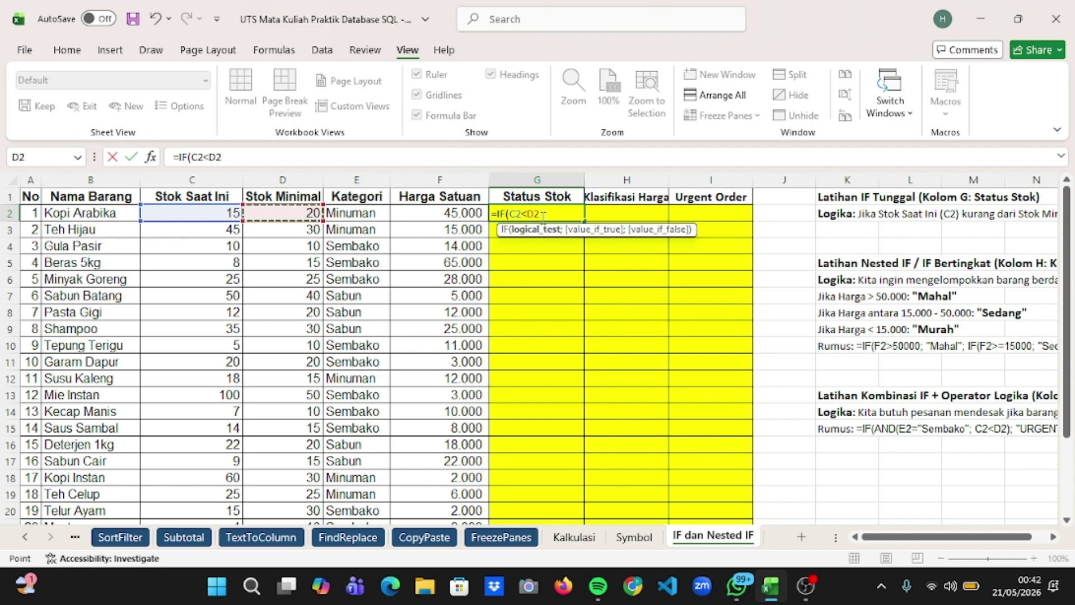
type(";")
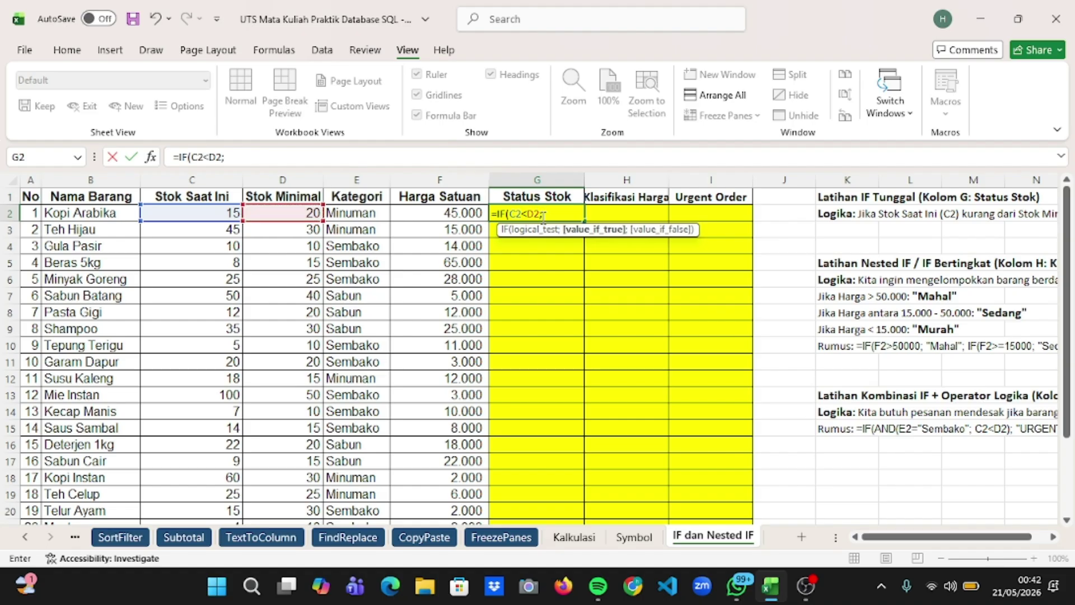
Set "Kurang" as the value if true in the G2 Status Stok formula.
type("\"")
key("Caps_Lock")
type("K")
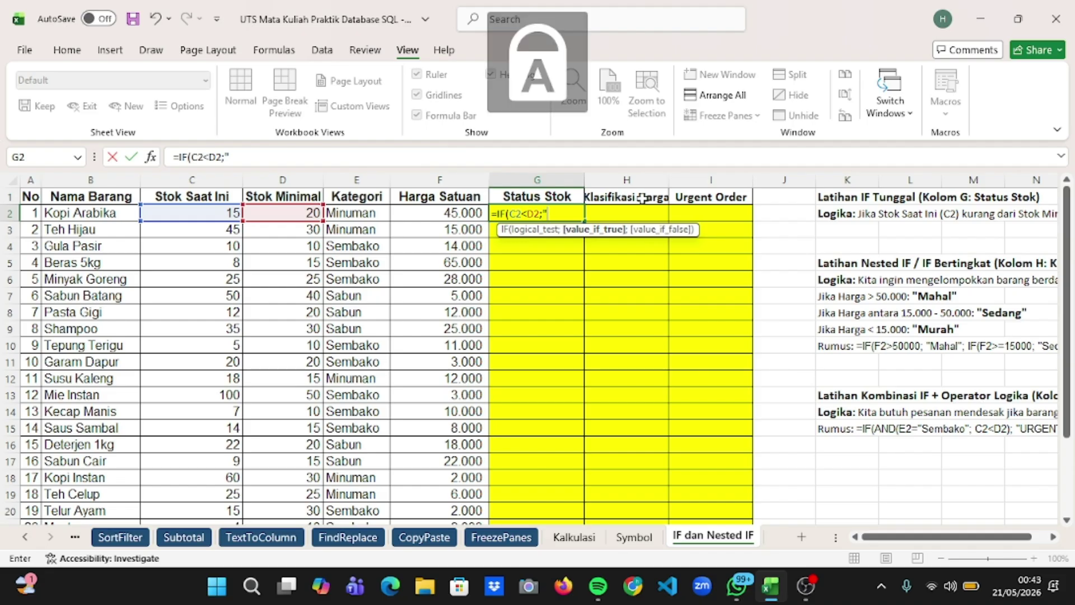
key("Caps_Lock")
type("ura")
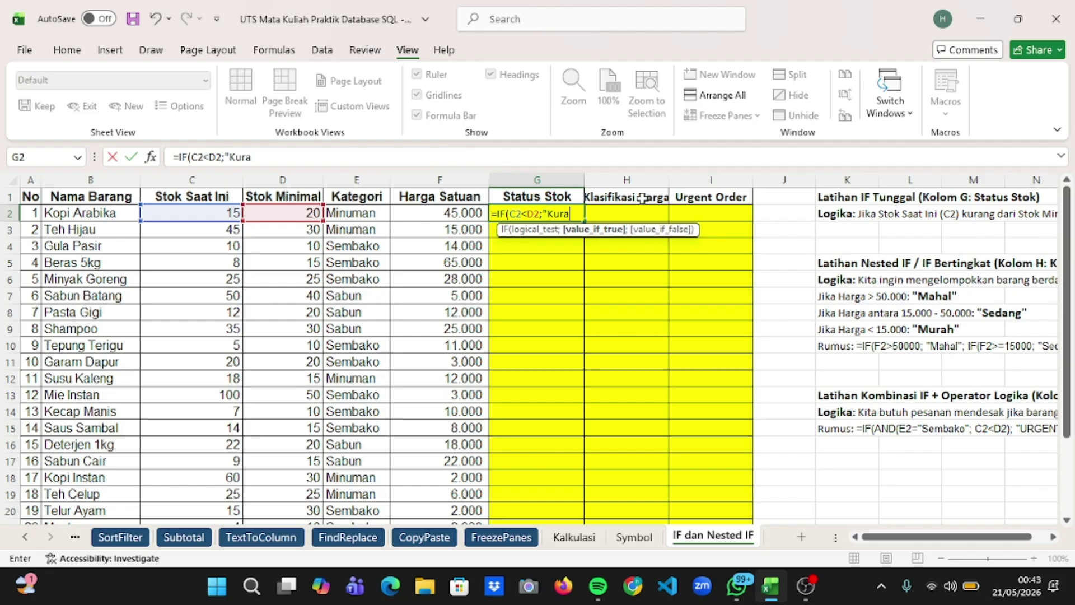
type("ng\"")
key("Caps_Lock")
key("Caps_Lock")
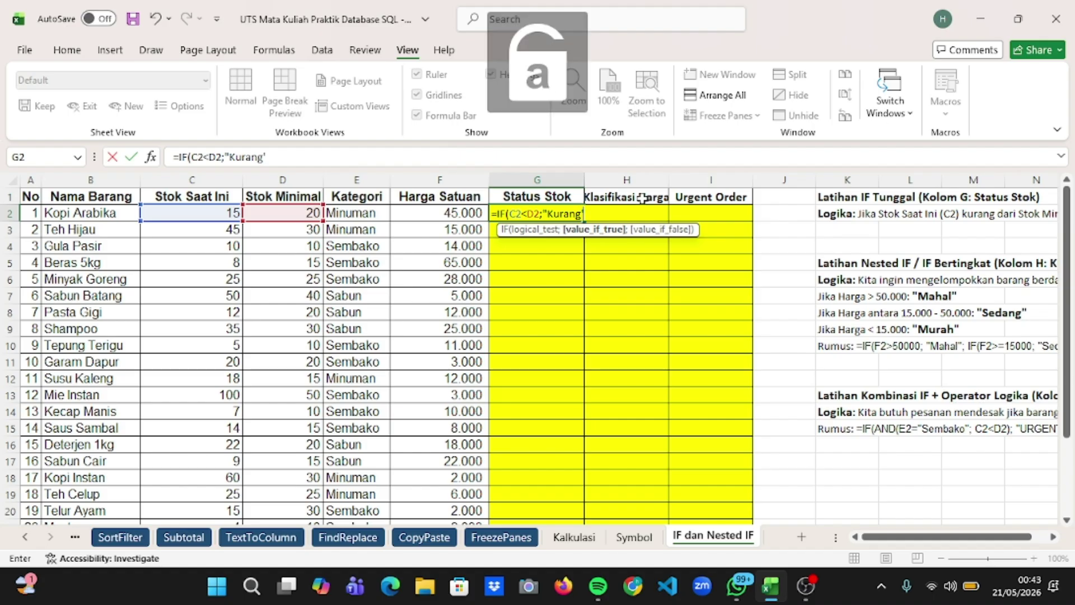
key("BackSpace")
type("\"")
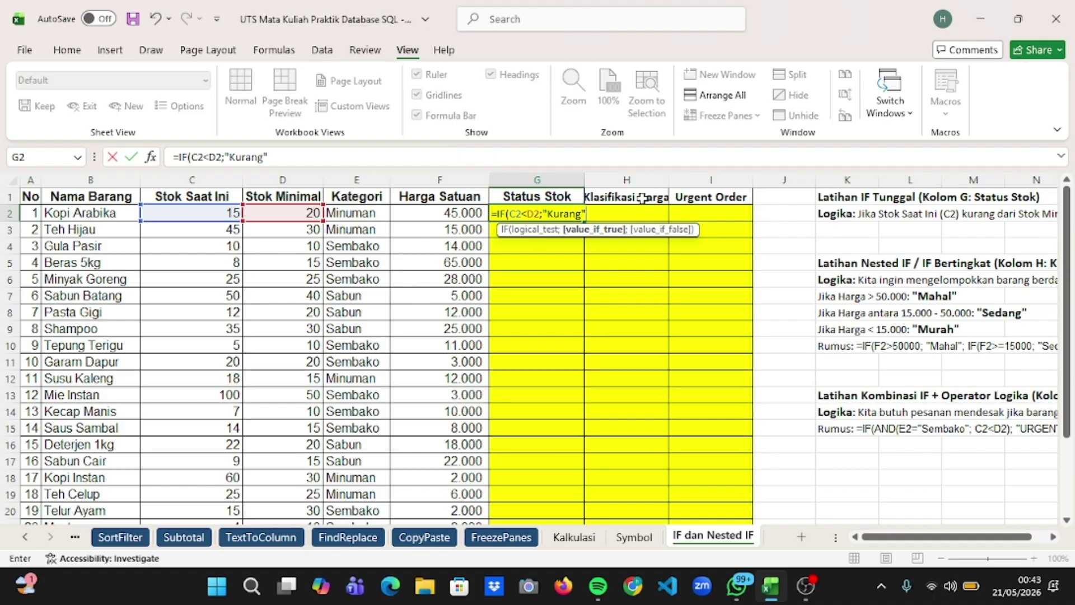
type(";")
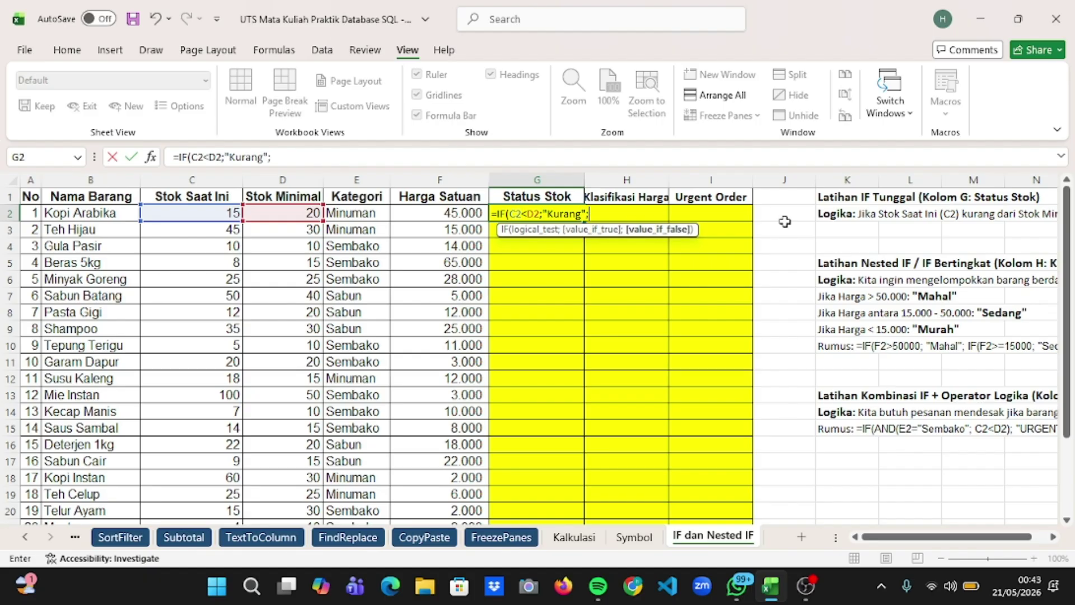
Set "Aman" as the value if false and enter the finished formula =IF(C2<D2;"Kurang";"Aman") in G2.
type("\"")
key("Caps_Lock")
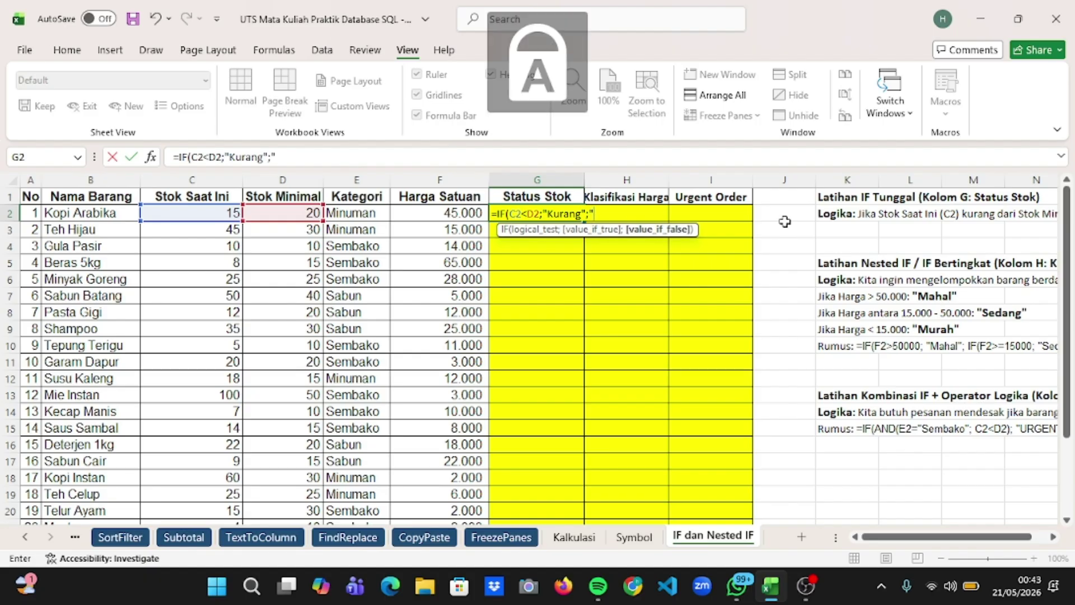
type("A")
key("Caps_Lock")
type("man")
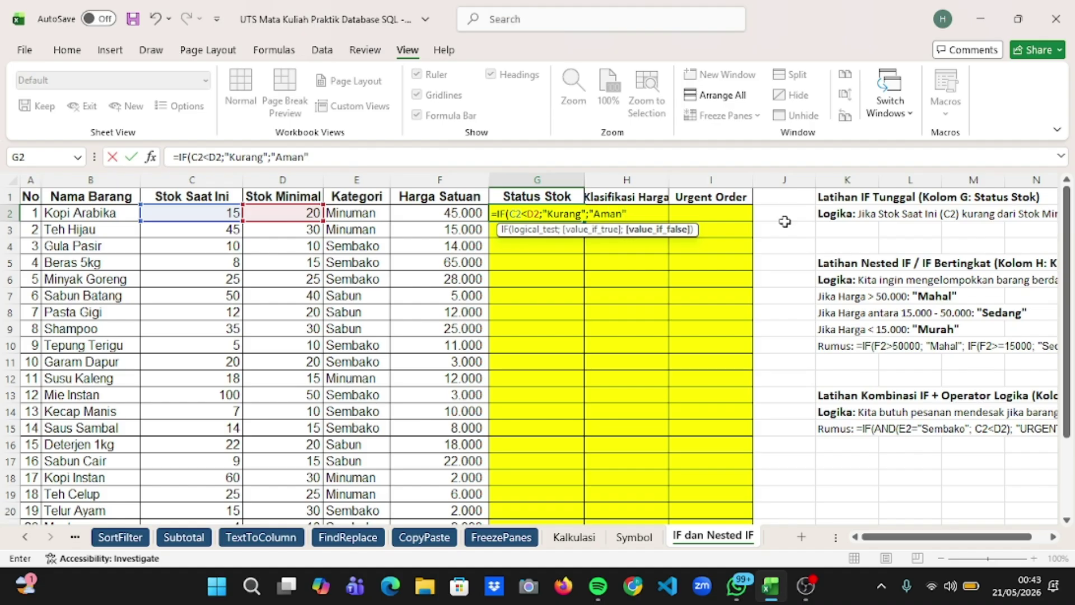
type("\")")
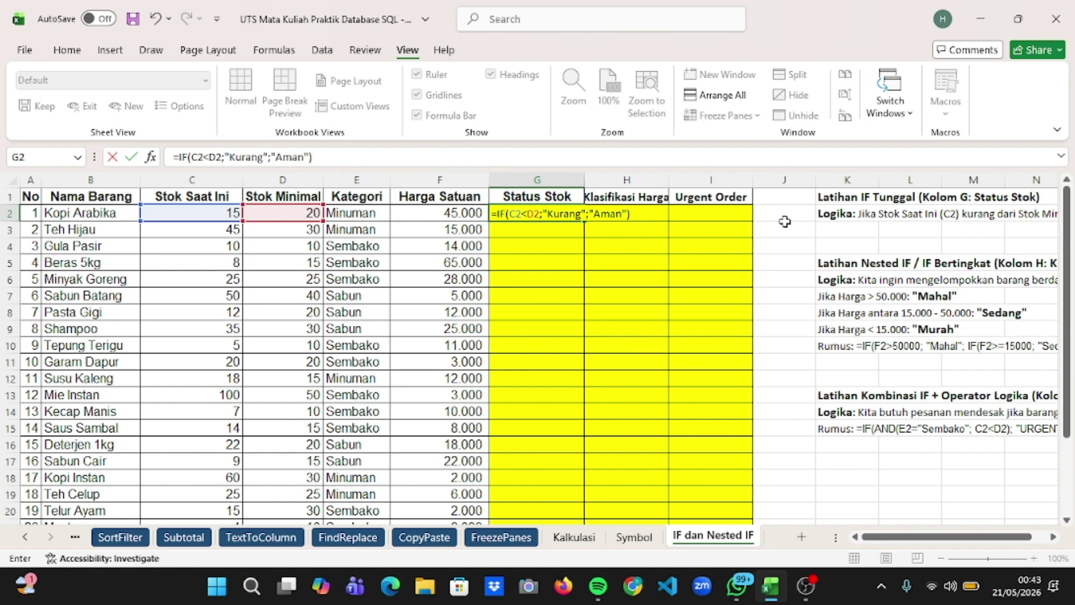
key("Return")
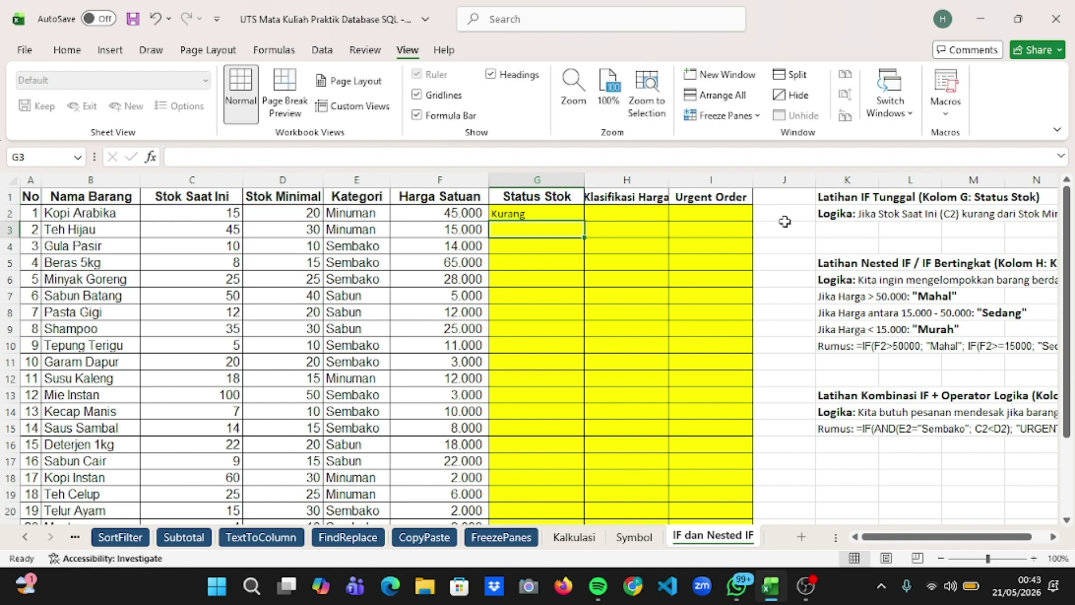
Fill the Status Stok formula from G2 down through G26.
left_click(546, 215)
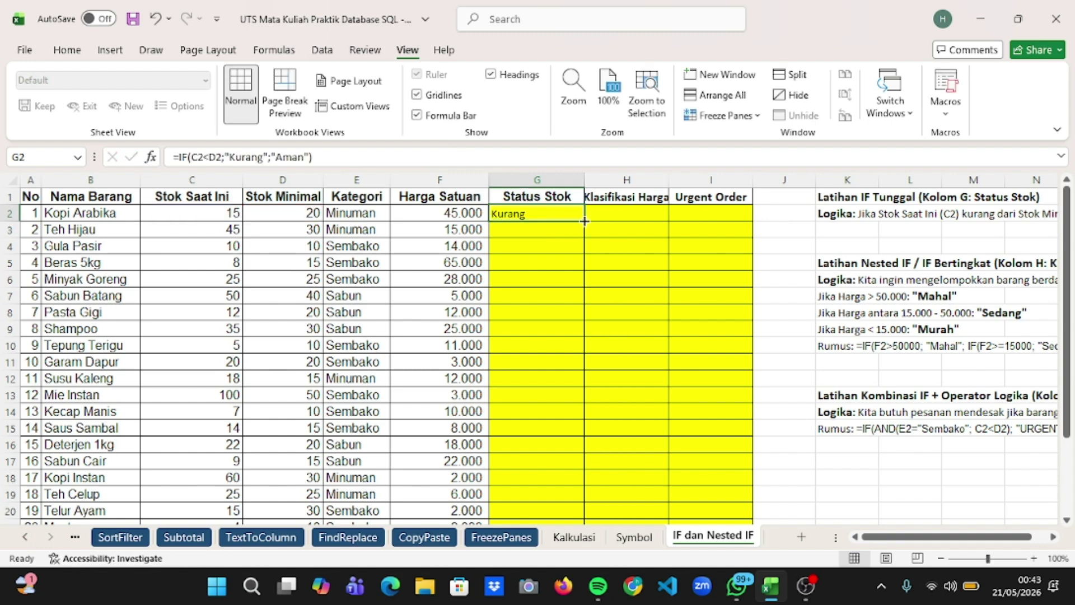
left_click_drag(585, 221, 582, 500)
scroll(608, 365, "up", 3)
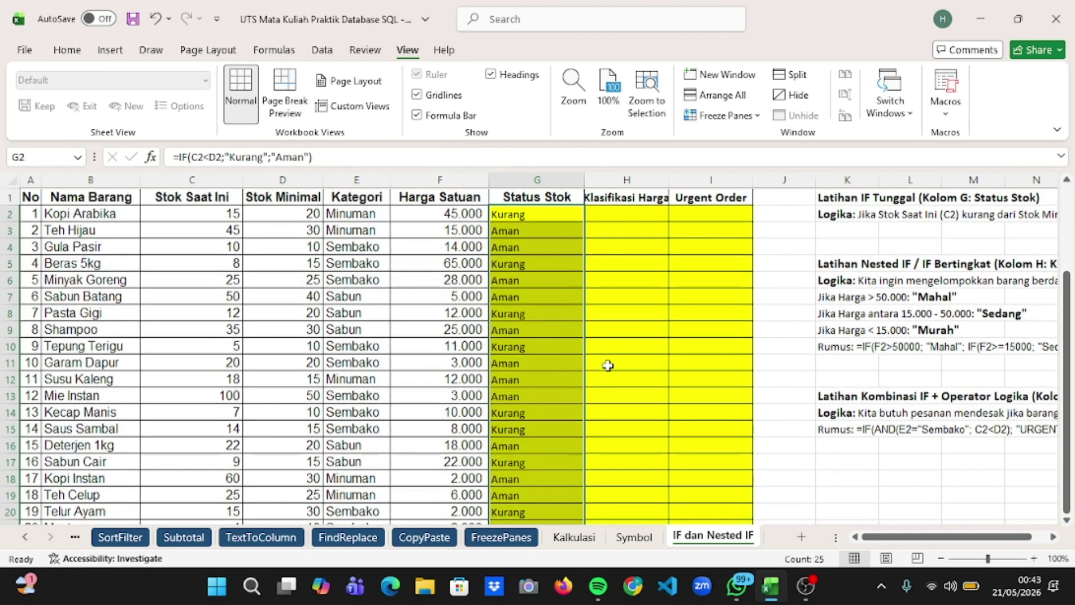
Widen the Klasifikasi Harga column to fit its header and begin an IF formula in H2 with the condition F2>=20000.
left_click(643, 214)
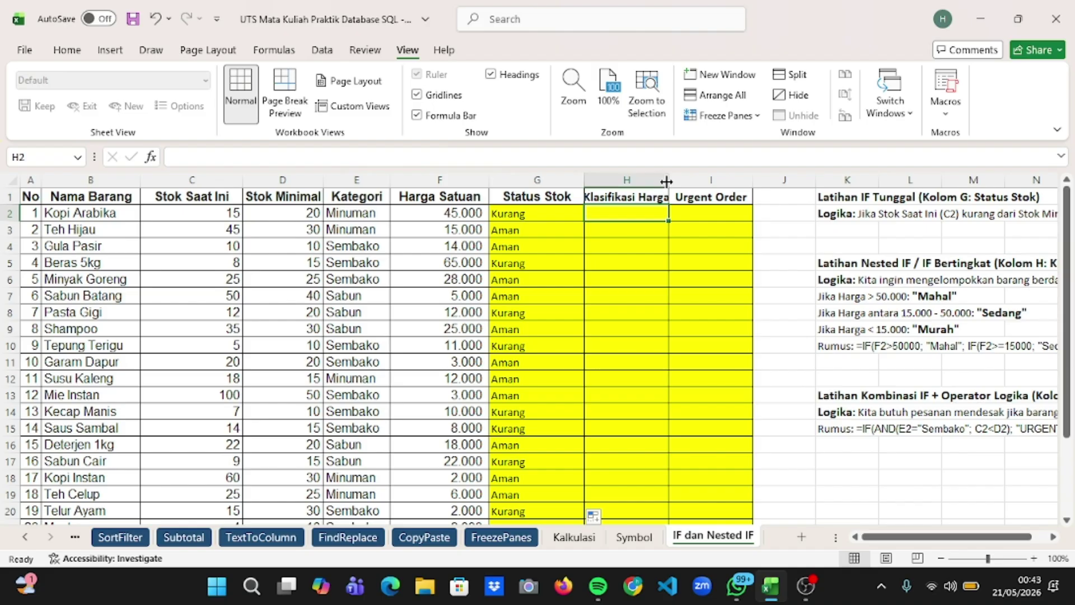
left_click_drag(667, 181, 678, 181)
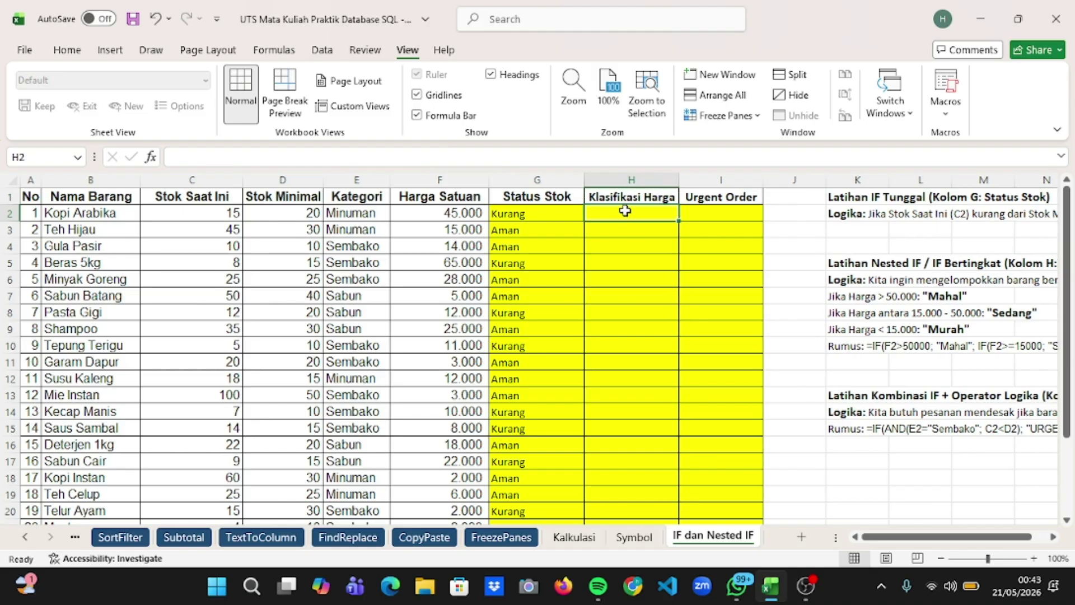
type("=if")
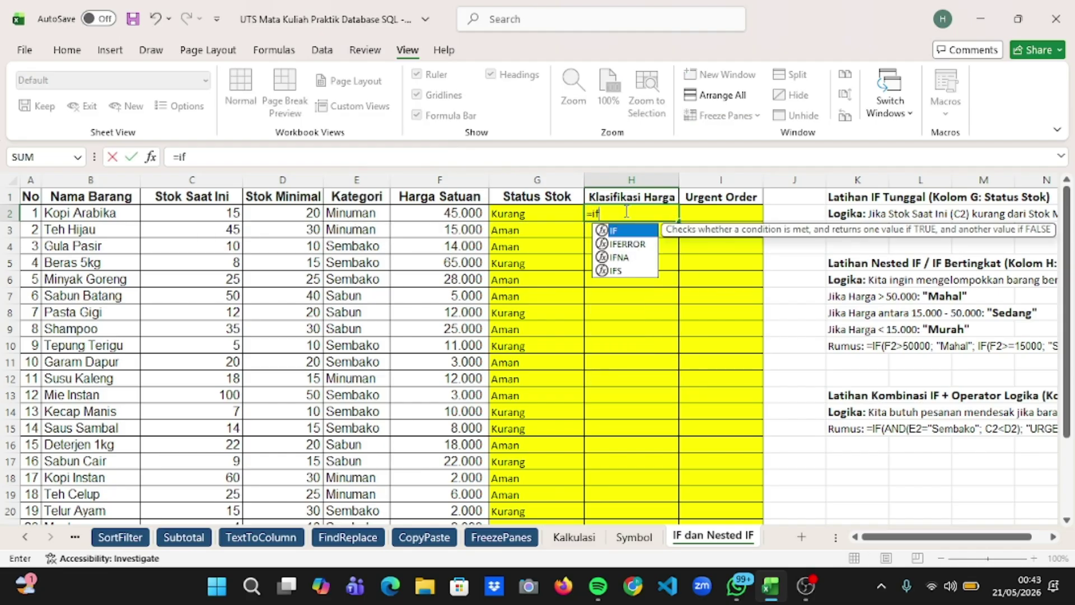
key("Tab")
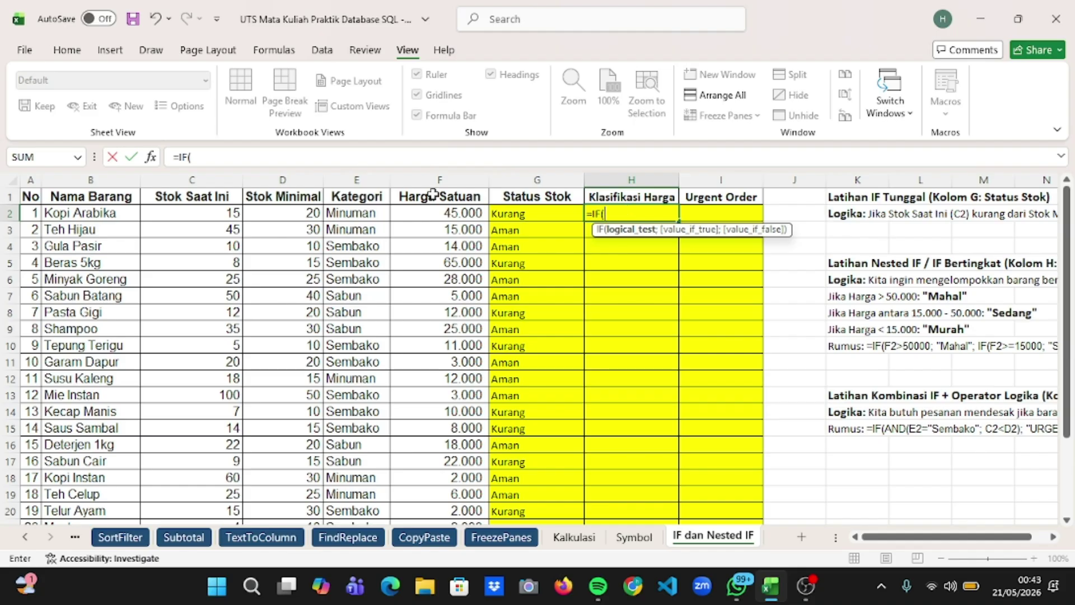
left_click(448, 213)
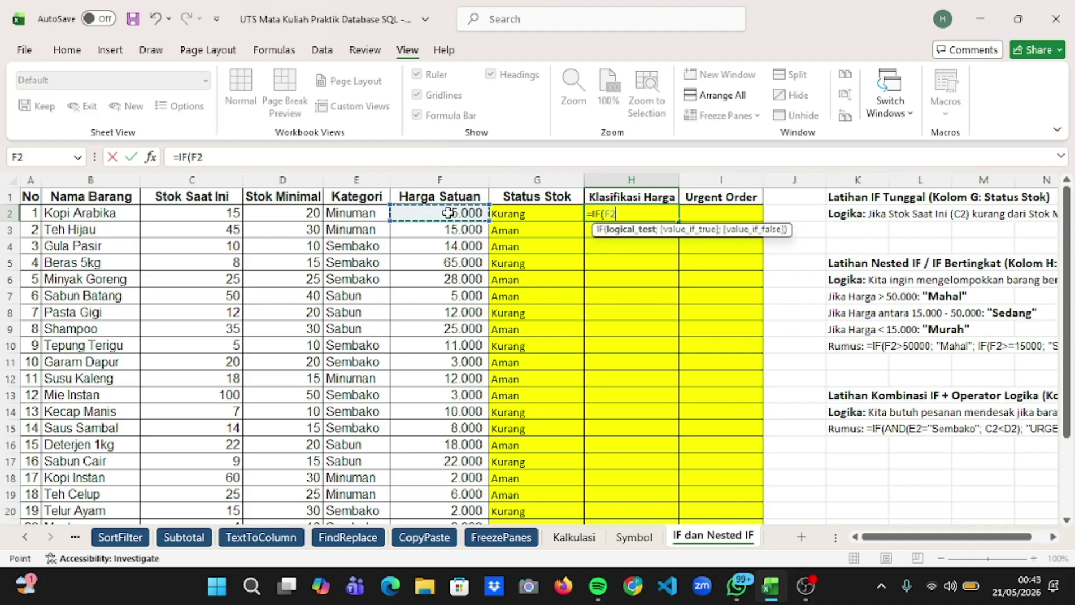
type(">")
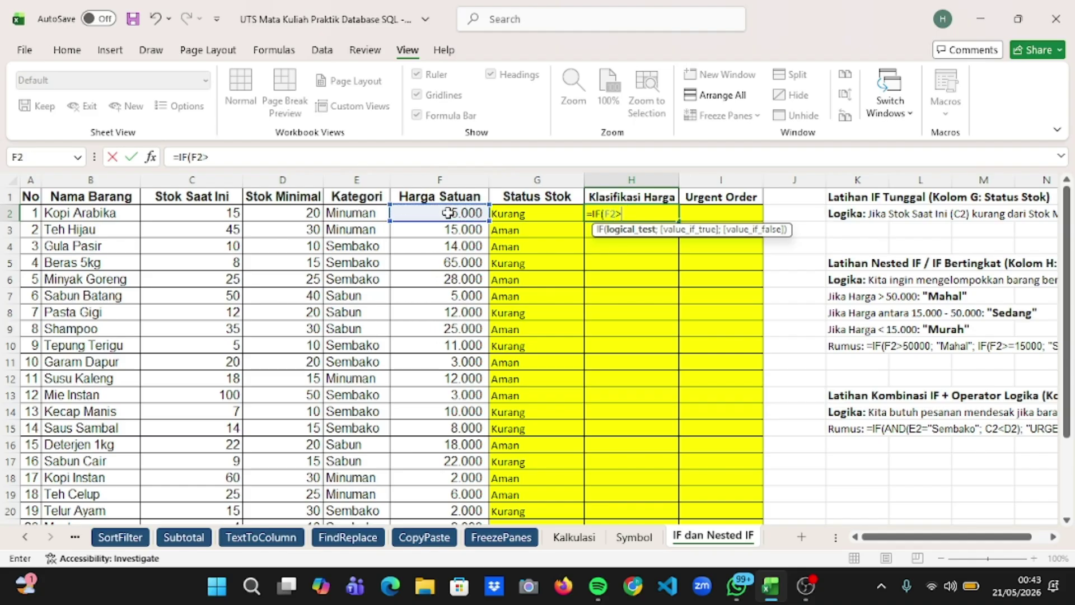
type("=20000;\"")
Complete the H2 formula with "Mahal" if true and "Murah" if false, entering =IF(F2>=20000;"Mahal";"Murah").
key("Caps_Lock")
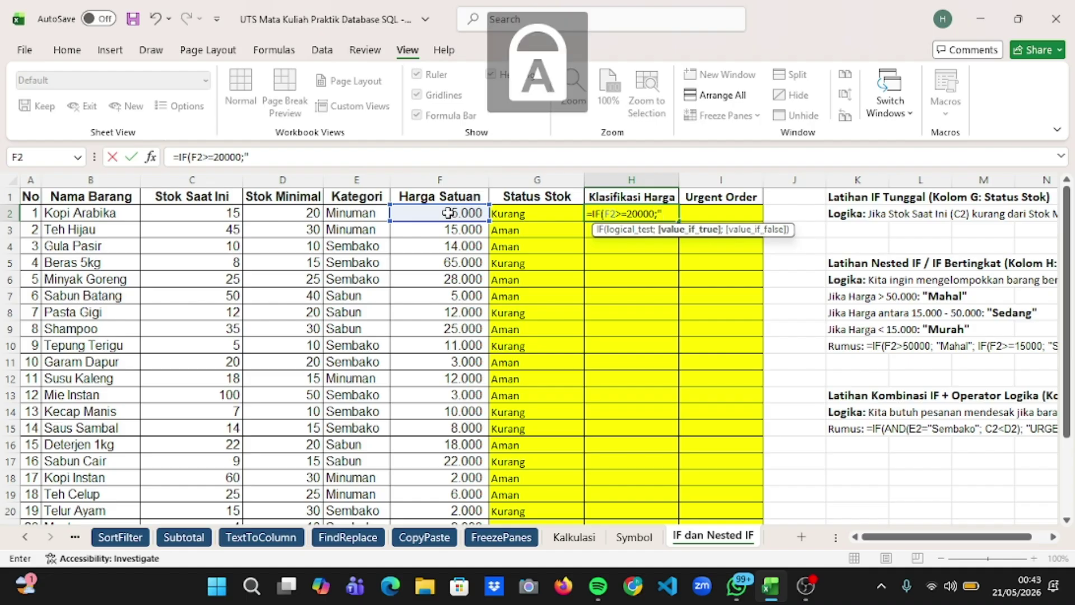
type("M")
key("Caps_Lock")
type("ahal")
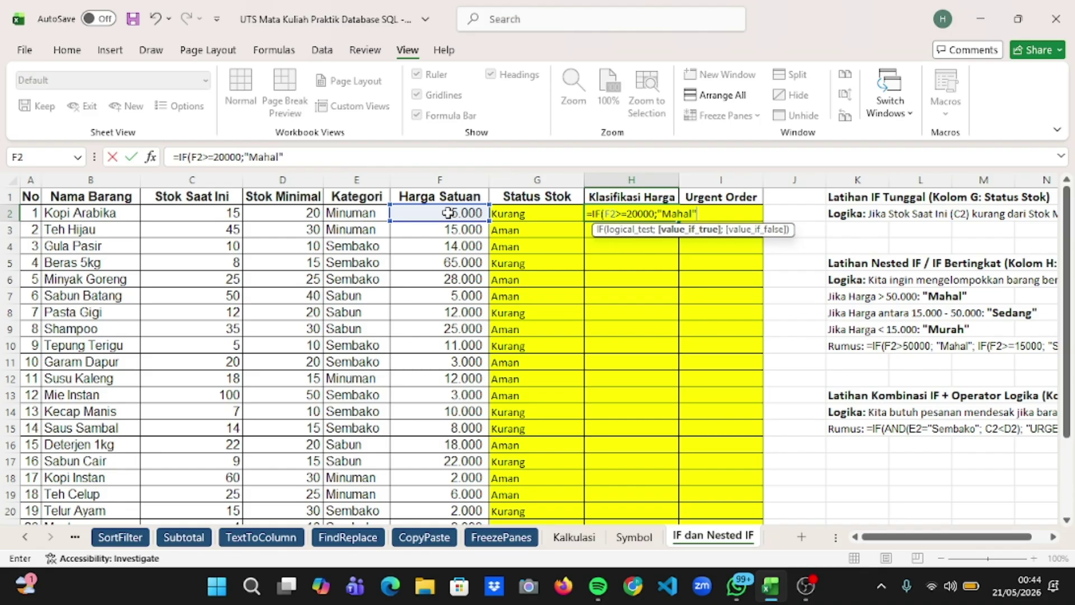
type("\";")
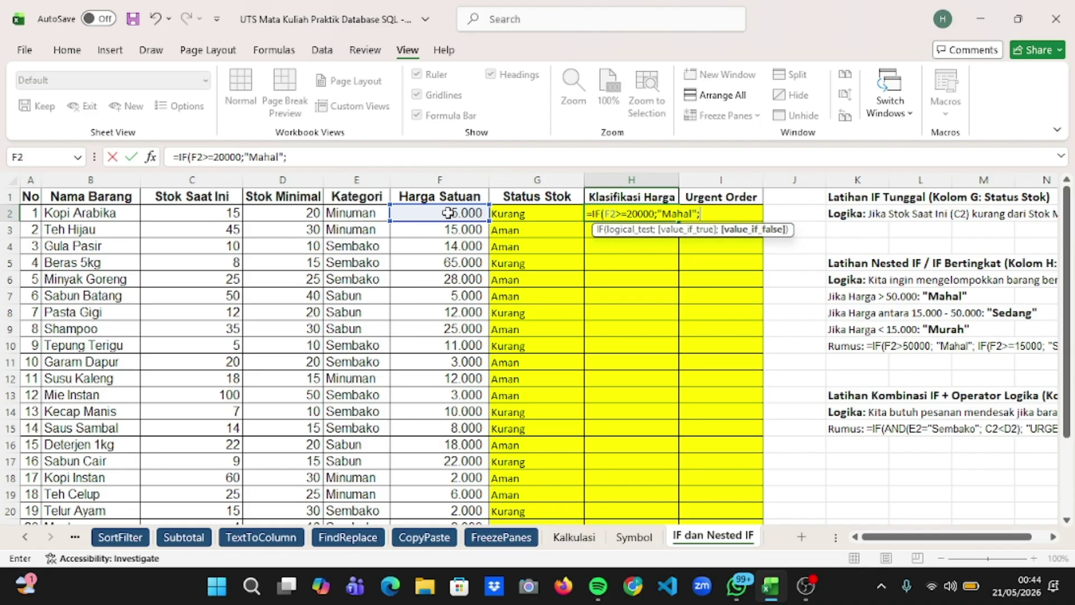
type("\"")
key("Caps_Lock")
type("M")
key("Caps_Lock")
type("urah\")")
key("Return")
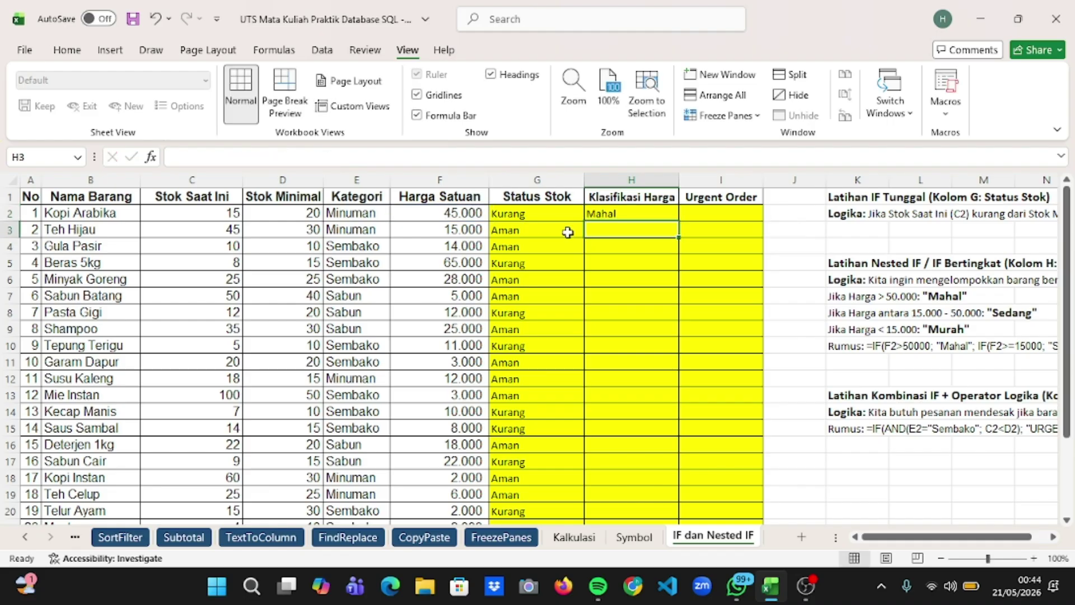
Fill the Klasifikasi Harga formula from H2 down through H26.
left_click(659, 213)
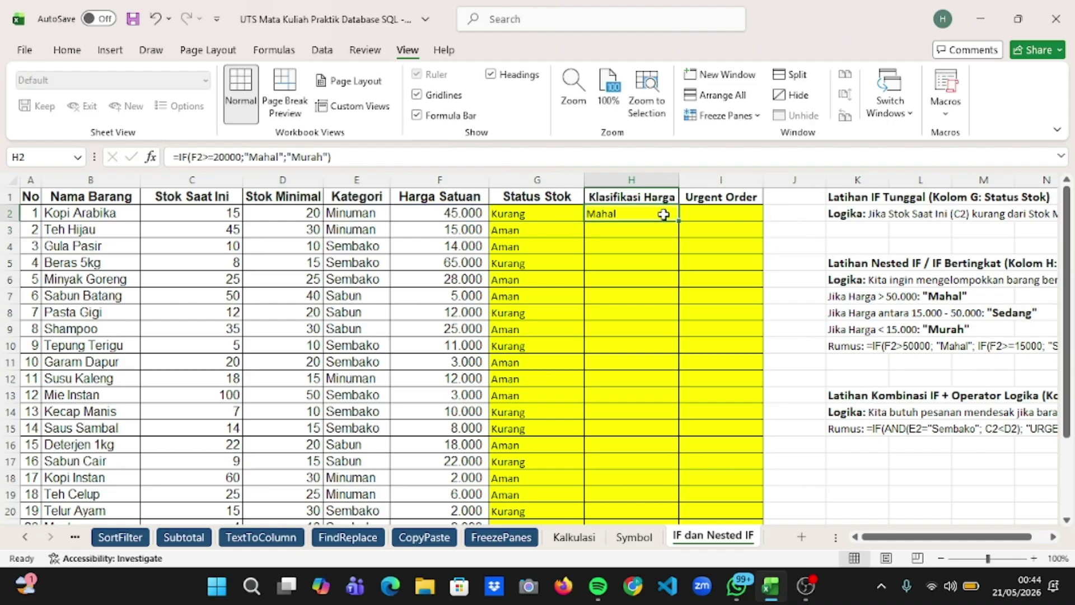
left_click_drag(679, 221, 670, 497)
scroll(726, 355, "up", 3)
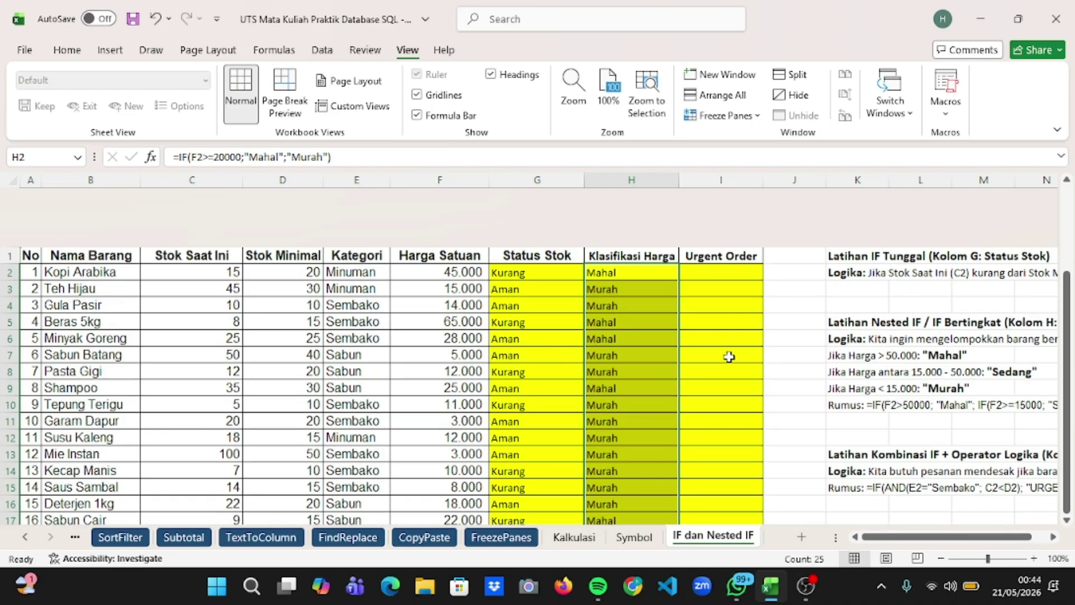
Begin an IF formula in I2 under Urgent Order with the condition C2<=D2.
left_click(707, 215)
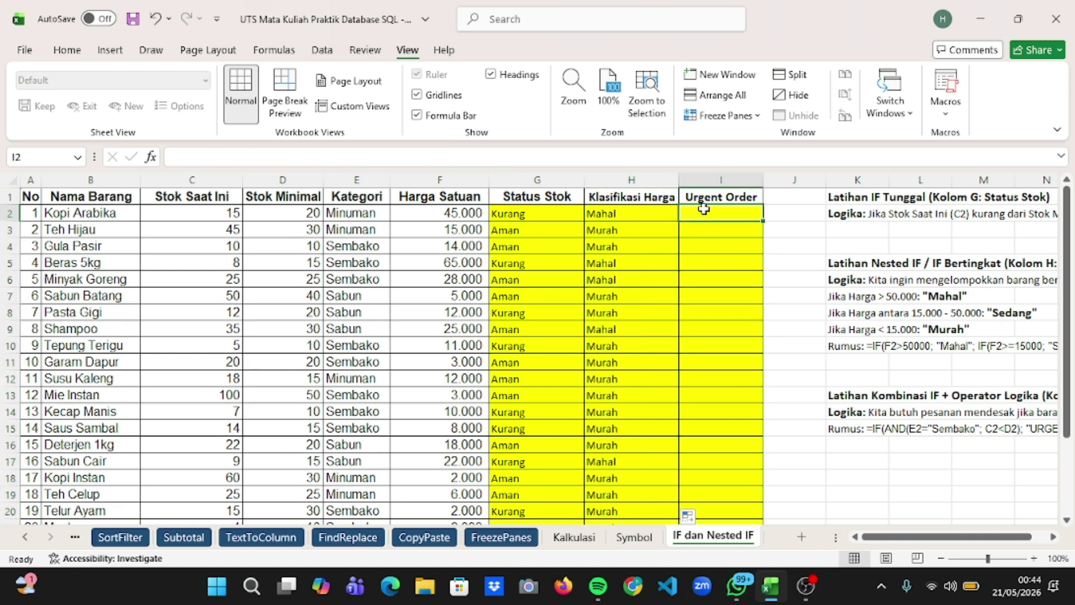
double_click(711, 213)
type("=")
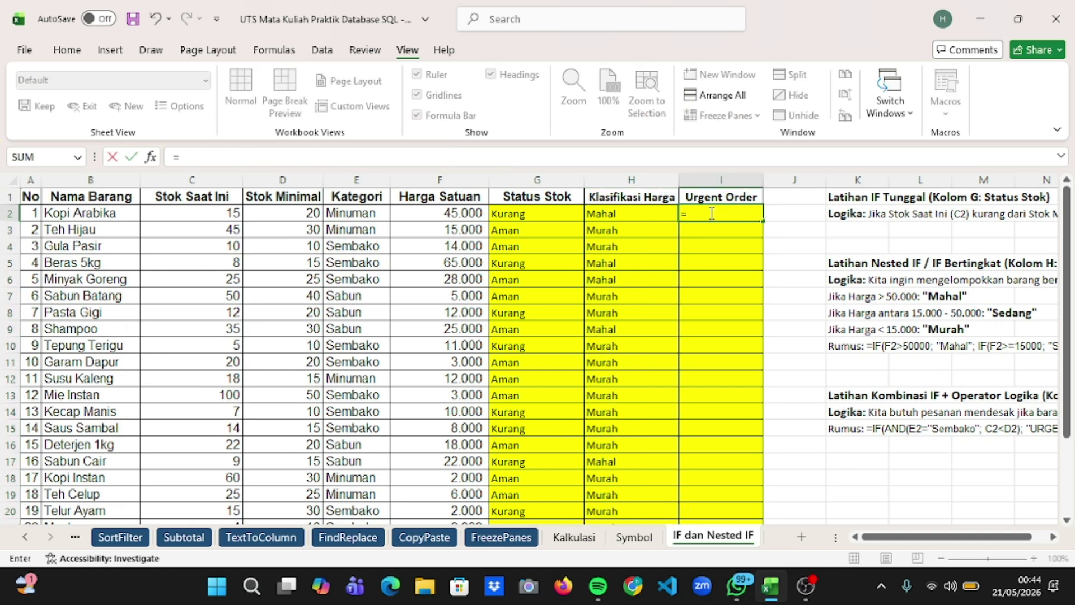
type("if")
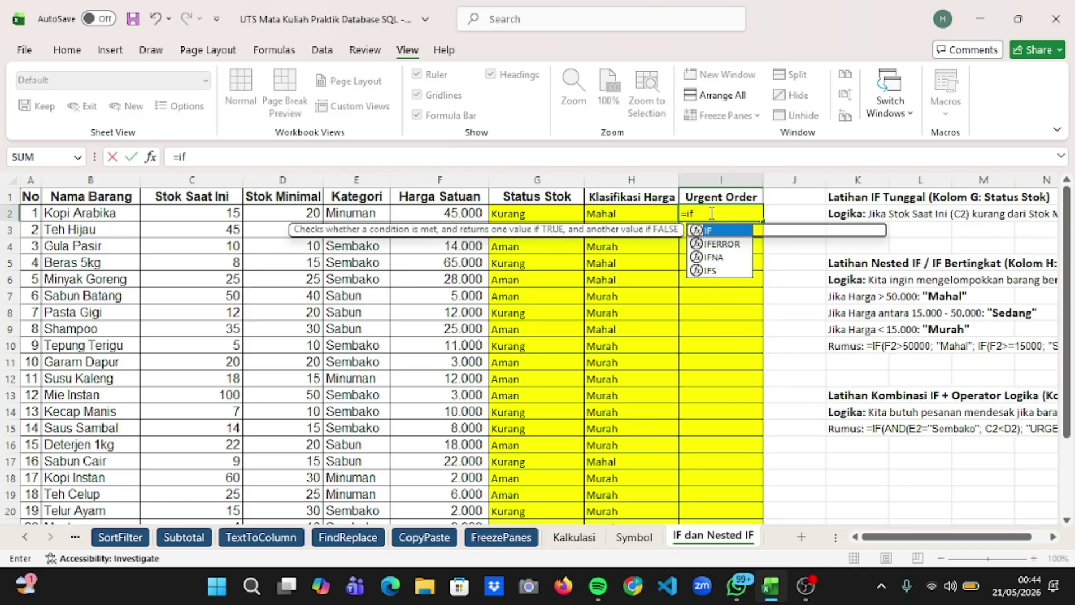
key("Tab")
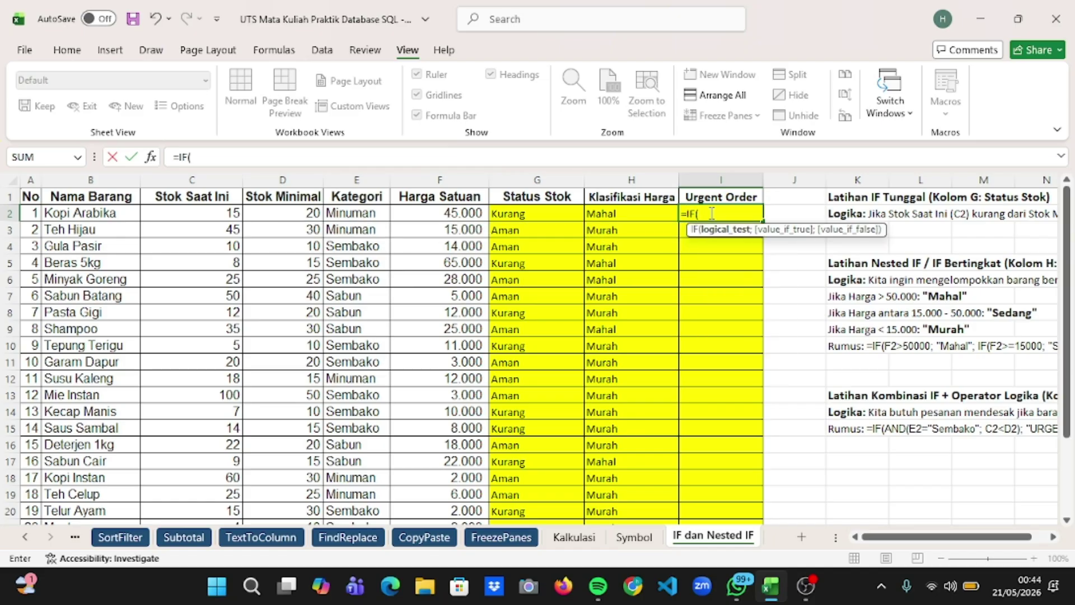
left_click(220, 215)
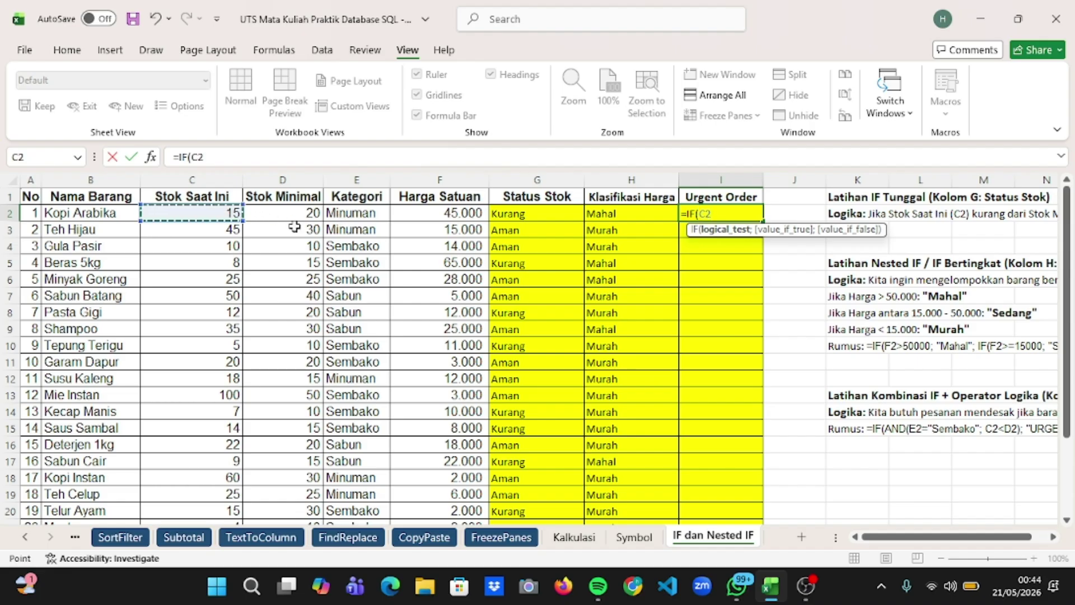
type("<")
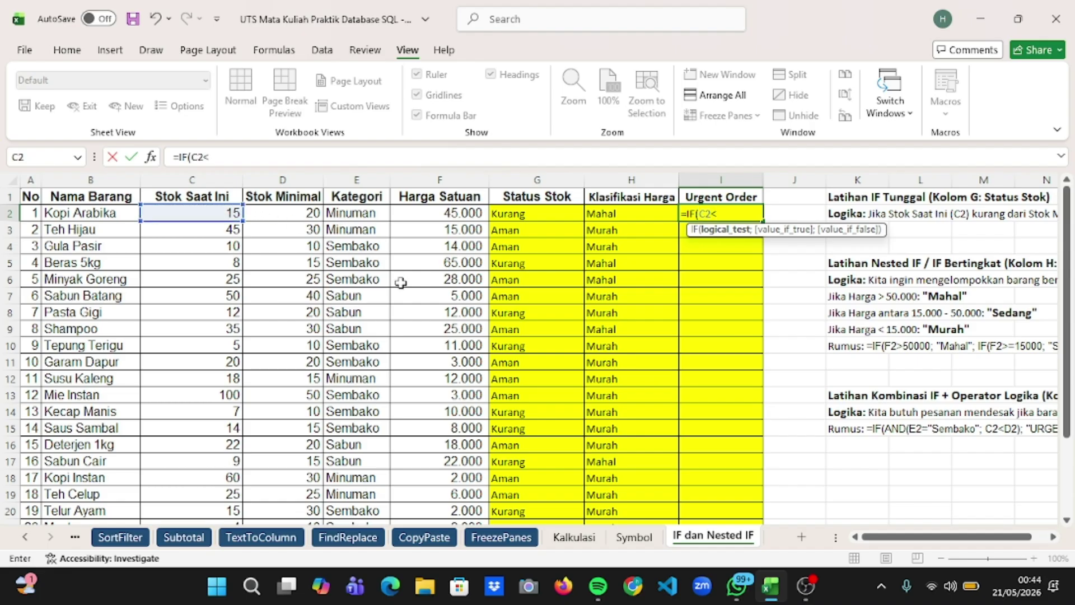
type("=")
left_click(290, 211)
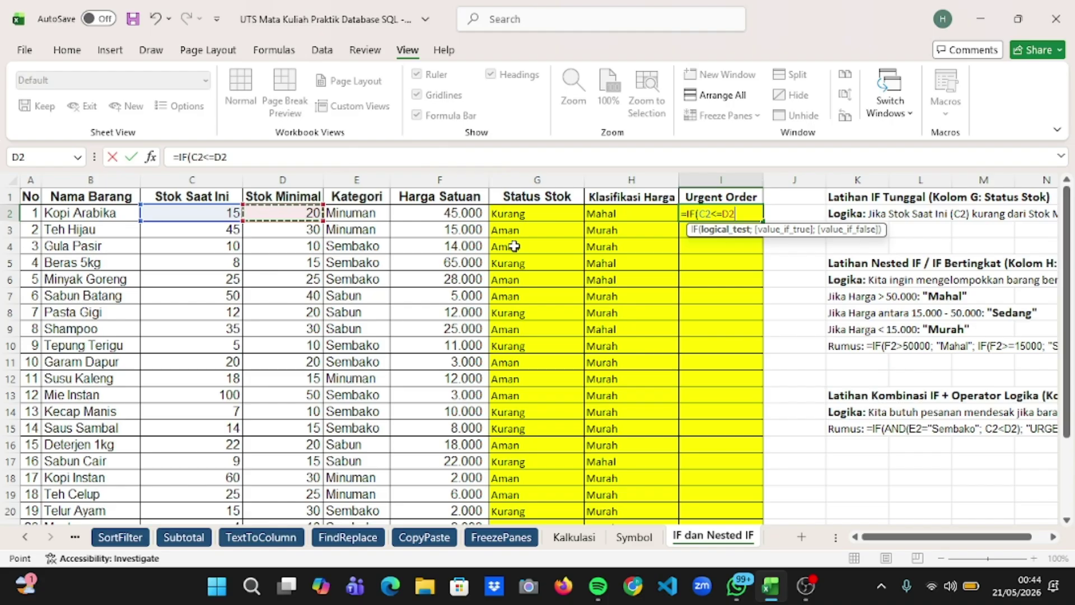
Add the Ya and Tidak results to the I2 formula, enter it and accept the proposed typo correction.
type(";")
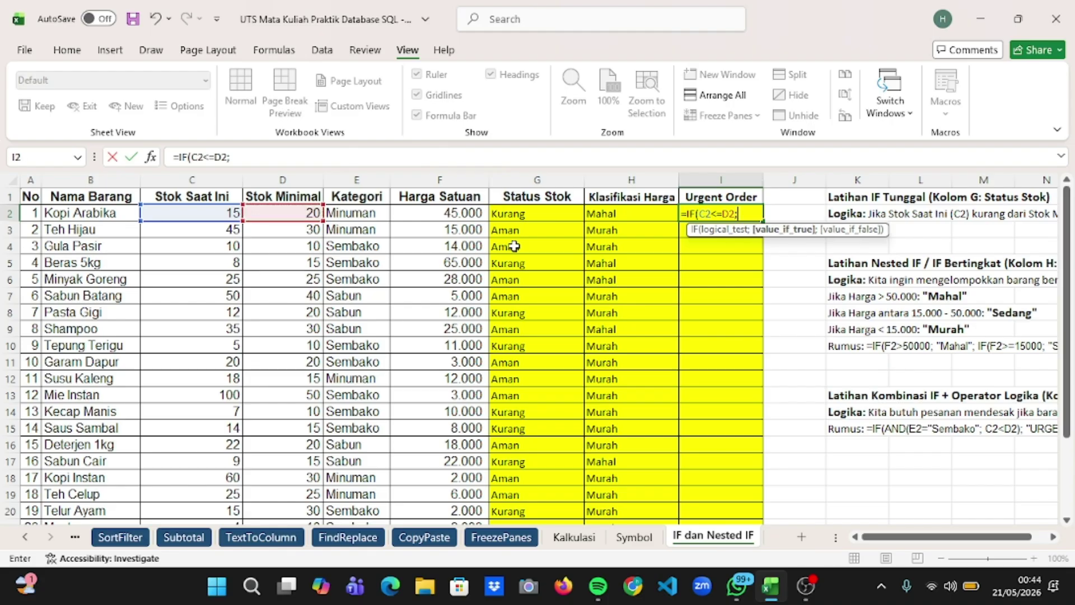
type("\"Ya;\"Tida")
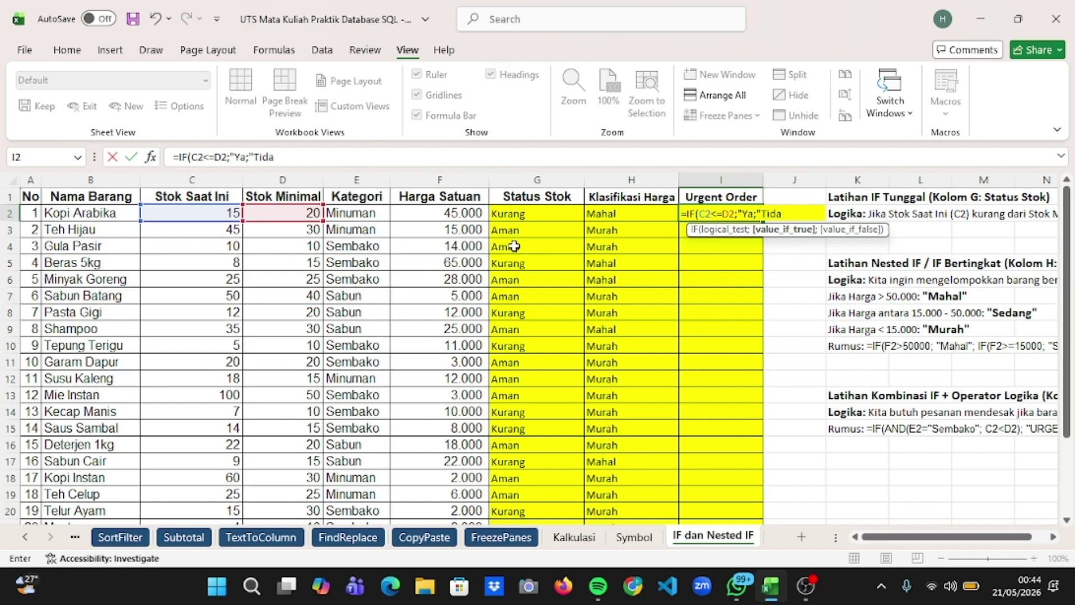
type("k\")")
key("Return")
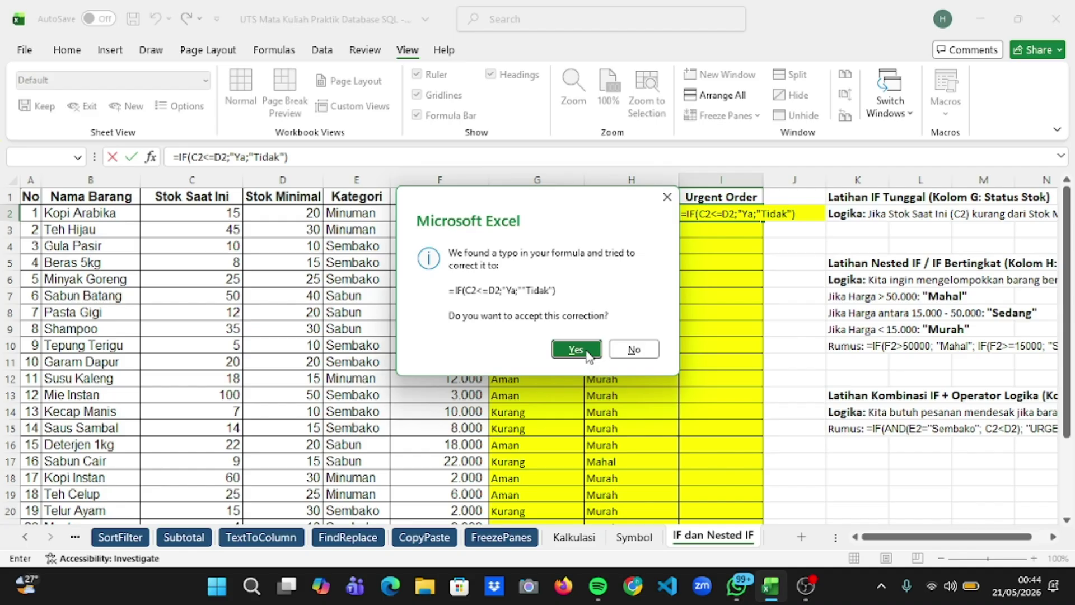
left_click(588, 351)
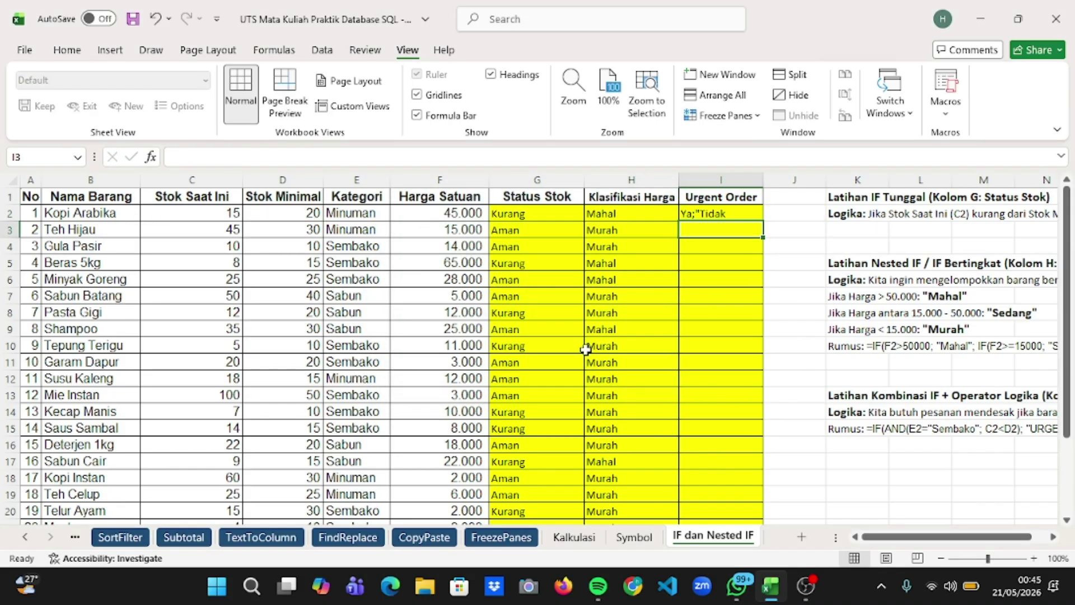
Correct the separator and quotation marks in the I2 formula so that it reads =IF(C2<=D2;"Ya";"Tidak").
left_click(735, 214)
double_click(735, 213)
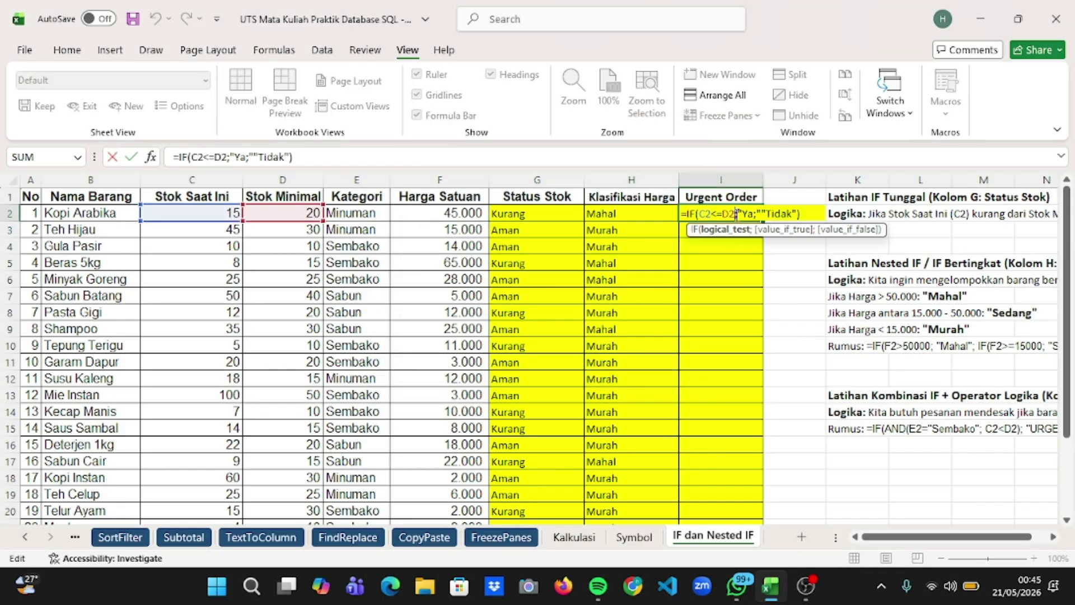
key("Left")
key("Left")
key("Left")
left_click(762, 215)
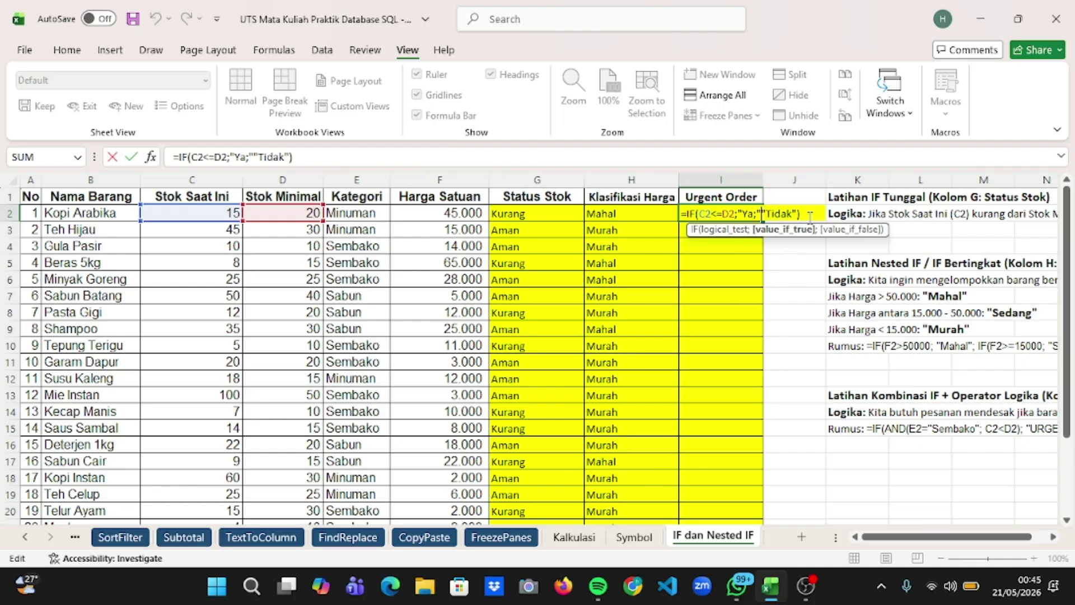
type(";")
key("Return")
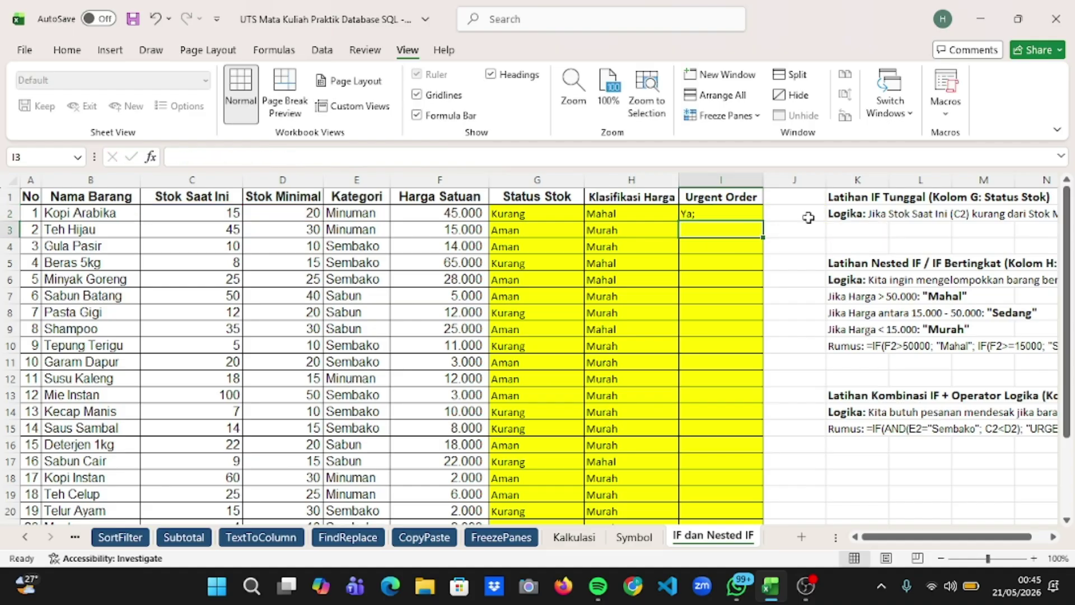
double_click(740, 210)
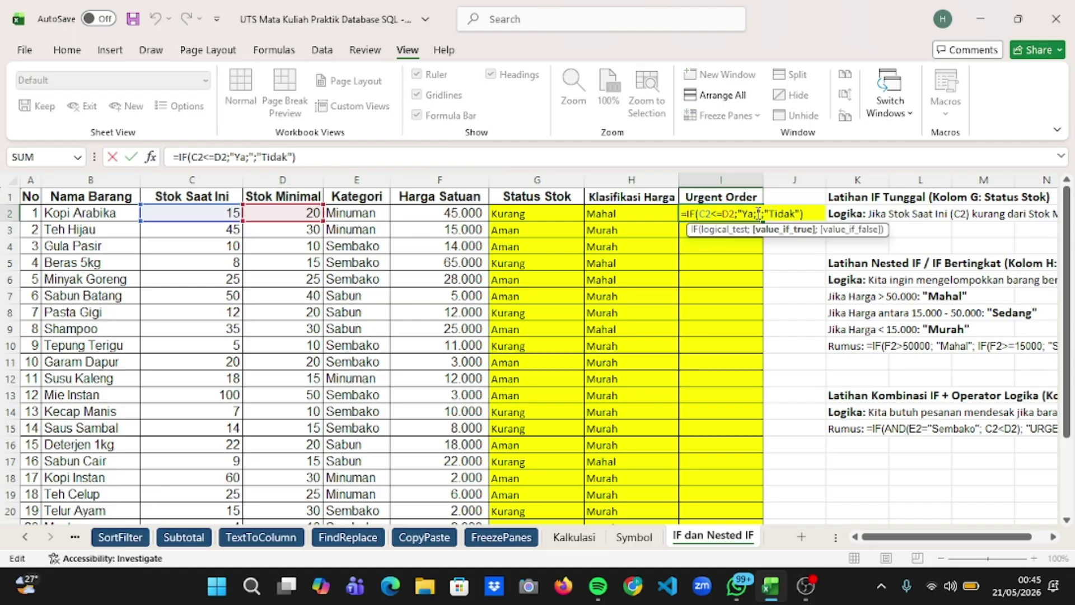
key("BackSpace")
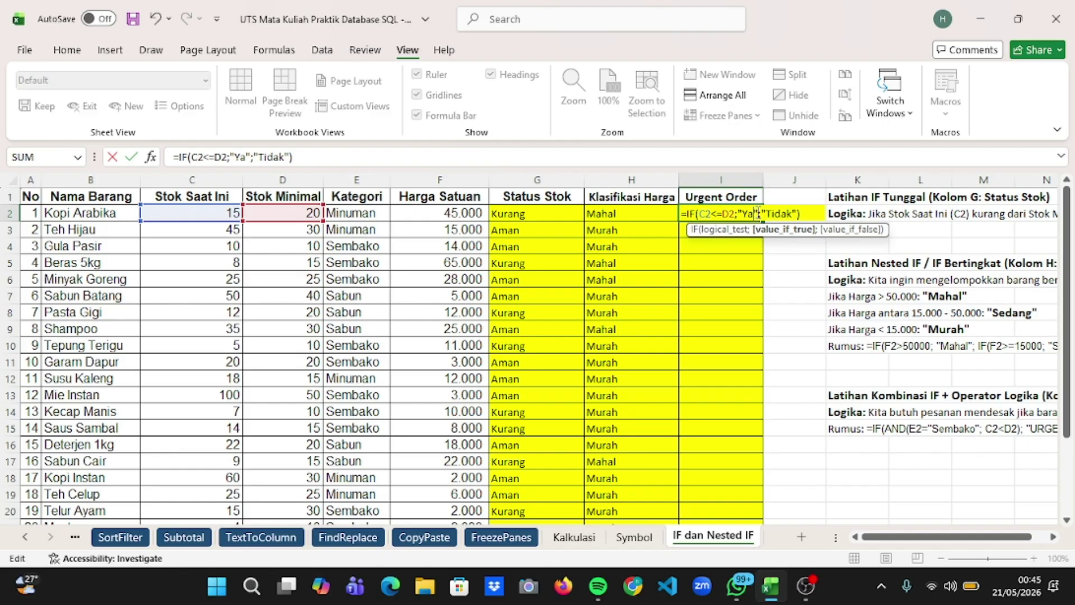
key("Return")
Fill the Urgent Order formula from I2 down through I26.
left_click(753, 213)
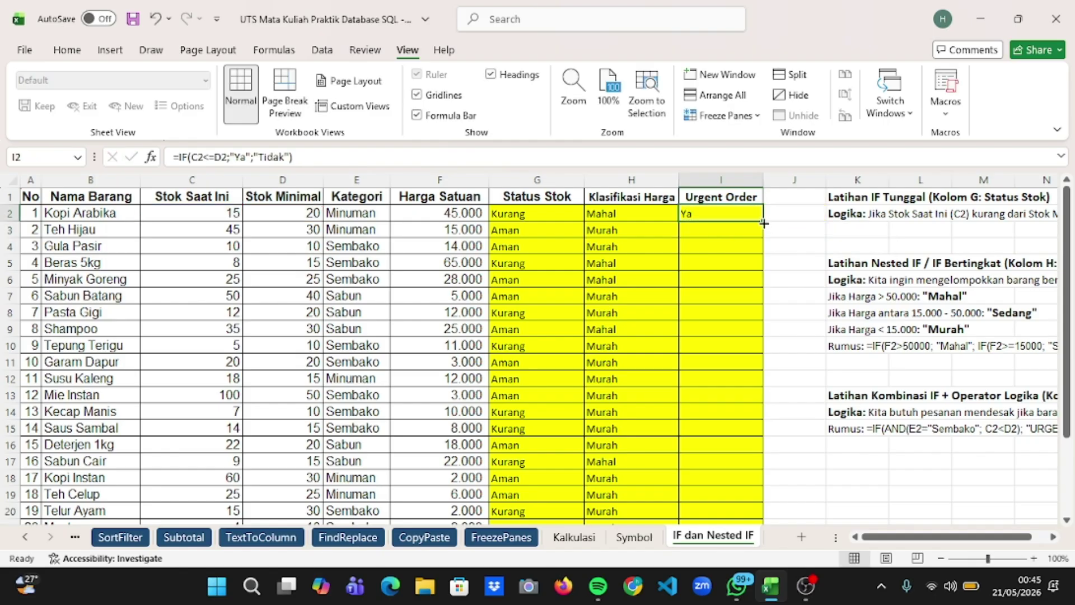
left_click_drag(764, 224, 757, 504)
scroll(754, 367, "up", 2)
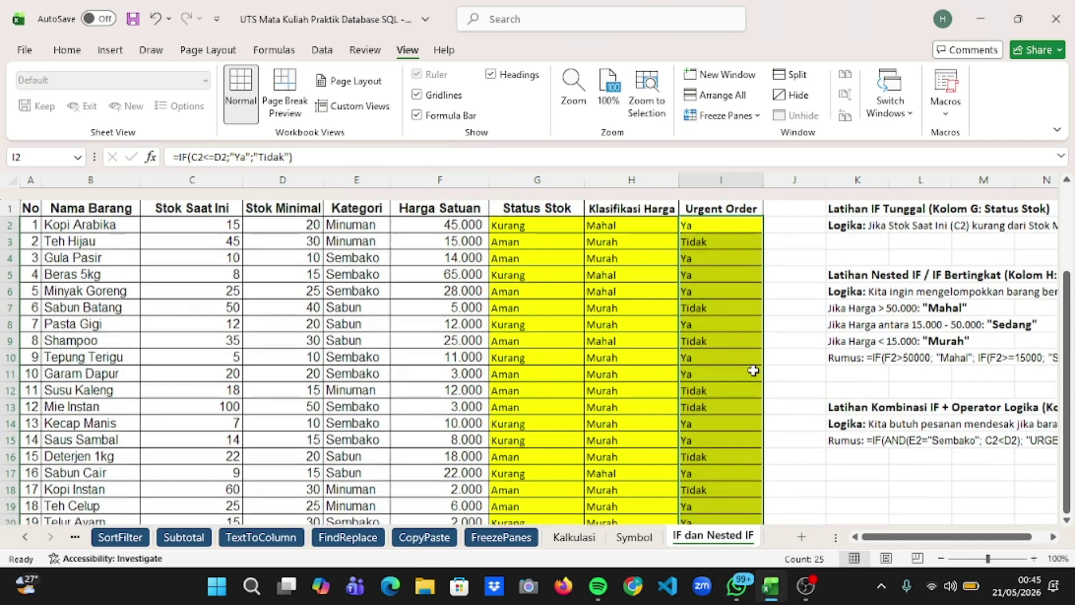
left_click(792, 330)
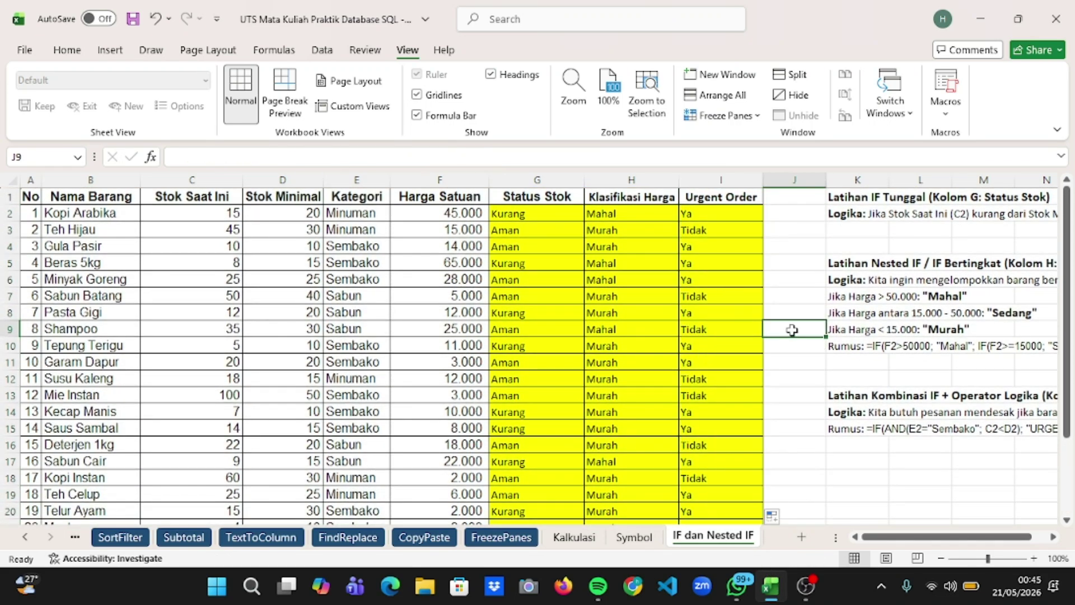